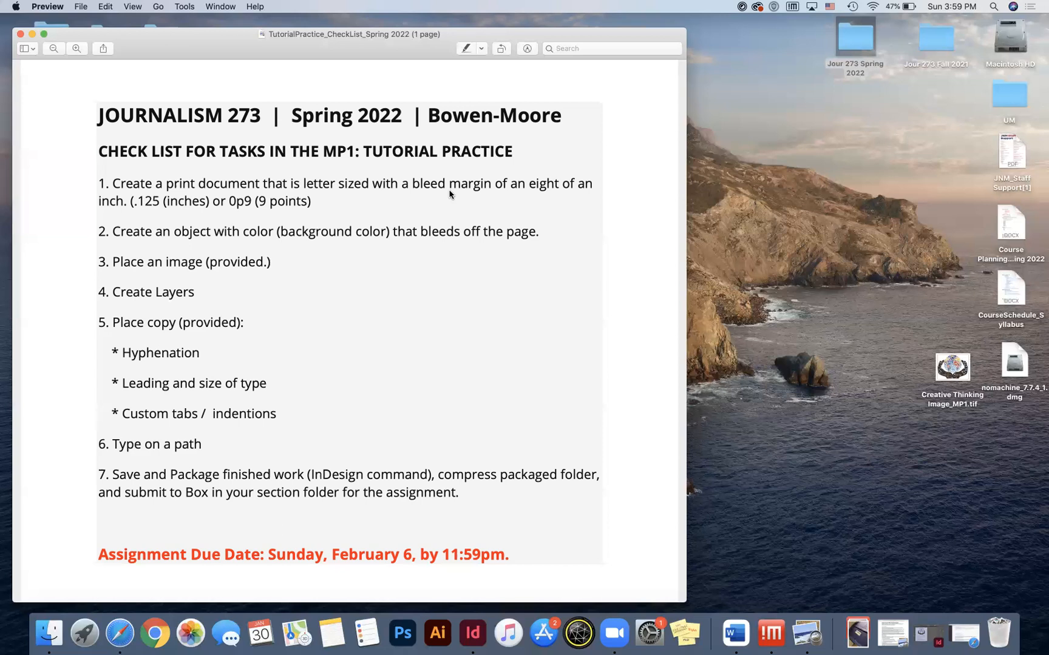
Narrow the checklist window, move the Creative Thinking image file lower on the desktop, and place the MP1_DemoText document beside the checklist.
{"action": "left_click_drag", "start_coordinate": [686, 312], "coordinate": [427, 268]}
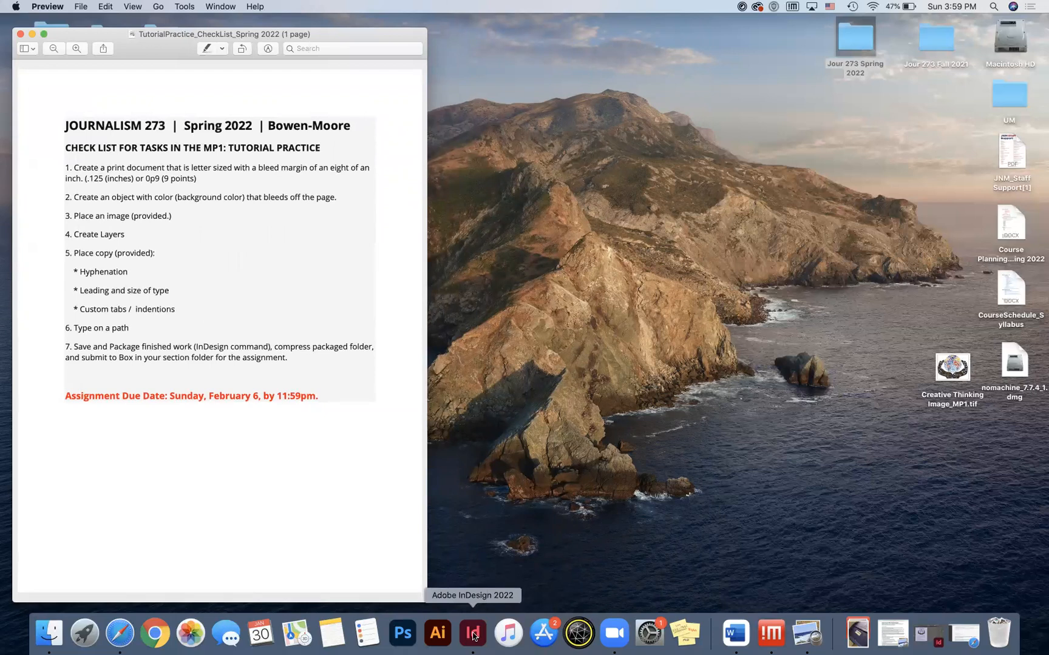
{"action": "left_click_drag", "start_coordinate": [966, 371], "coordinate": [954, 446]}
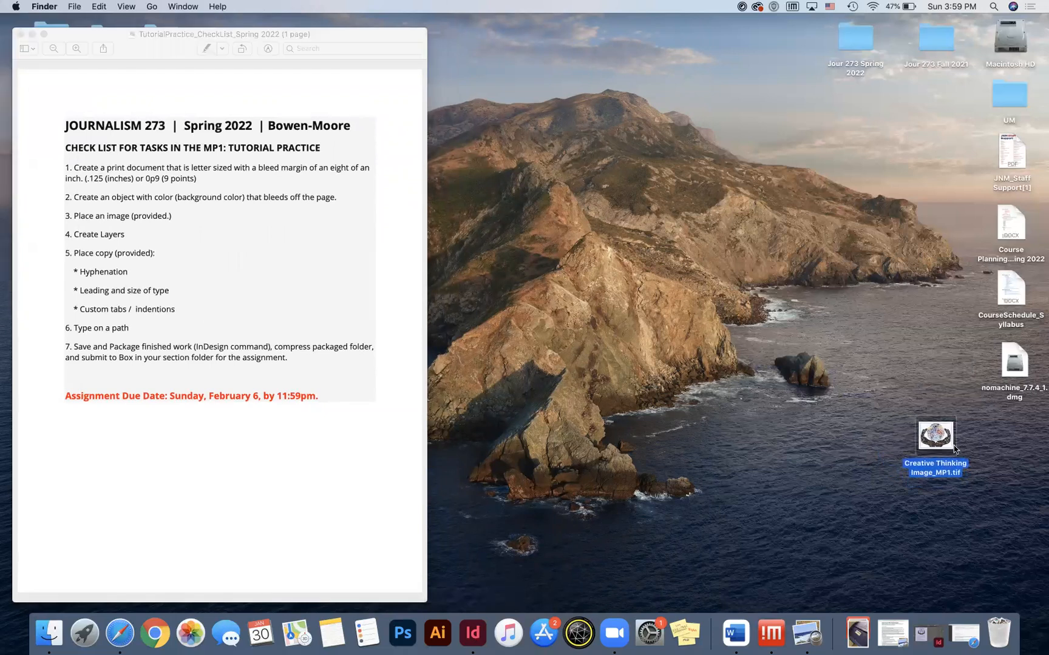
{"action": "left_click", "coordinate": [892, 634]}
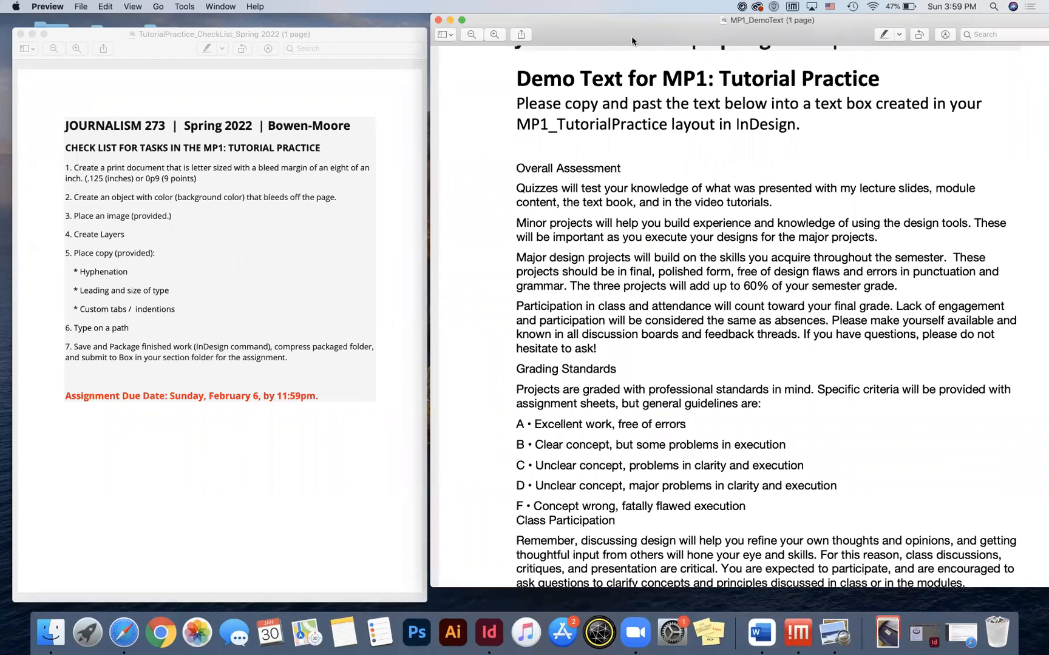
{"action": "mouse_move", "coordinate": [686, 19]}
{"action": "left_mouse_down"}
{"action": "mouse_move", "coordinate": [774, 64]}
{"action": "mouse_move", "coordinate": [712, 54]}
{"action": "mouse_move", "coordinate": [665, 9]}
{"action": "mouse_move", "coordinate": [675, 10]}
{"action": "left_mouse_up"}
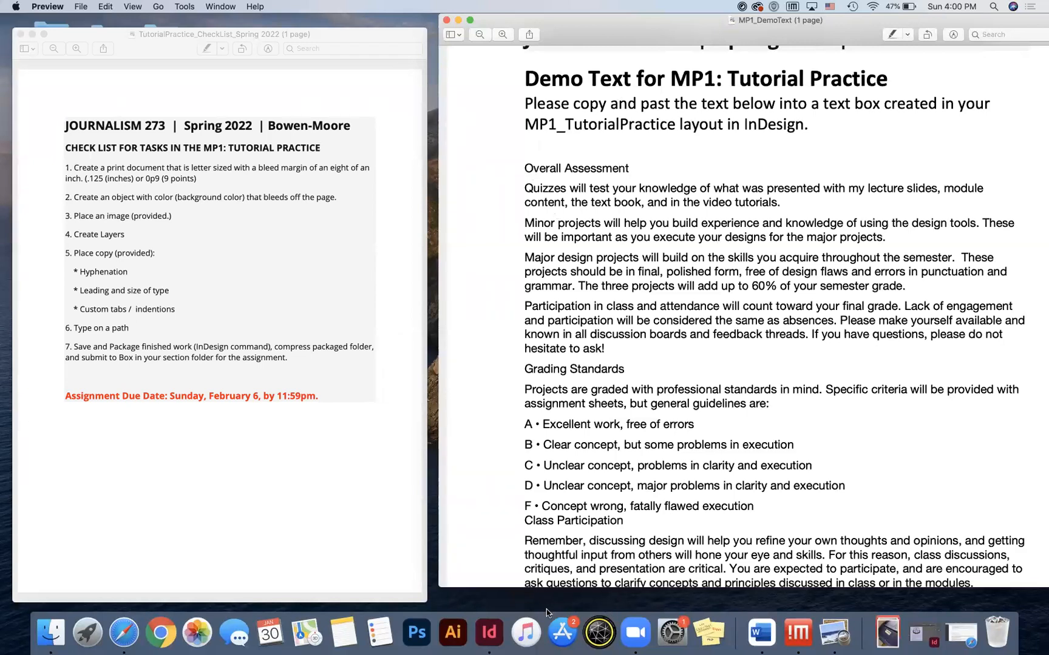
Switch to Adobe InDesign and start a new print document with the Letter preset.
{"action": "left_click", "coordinate": [490, 634]}
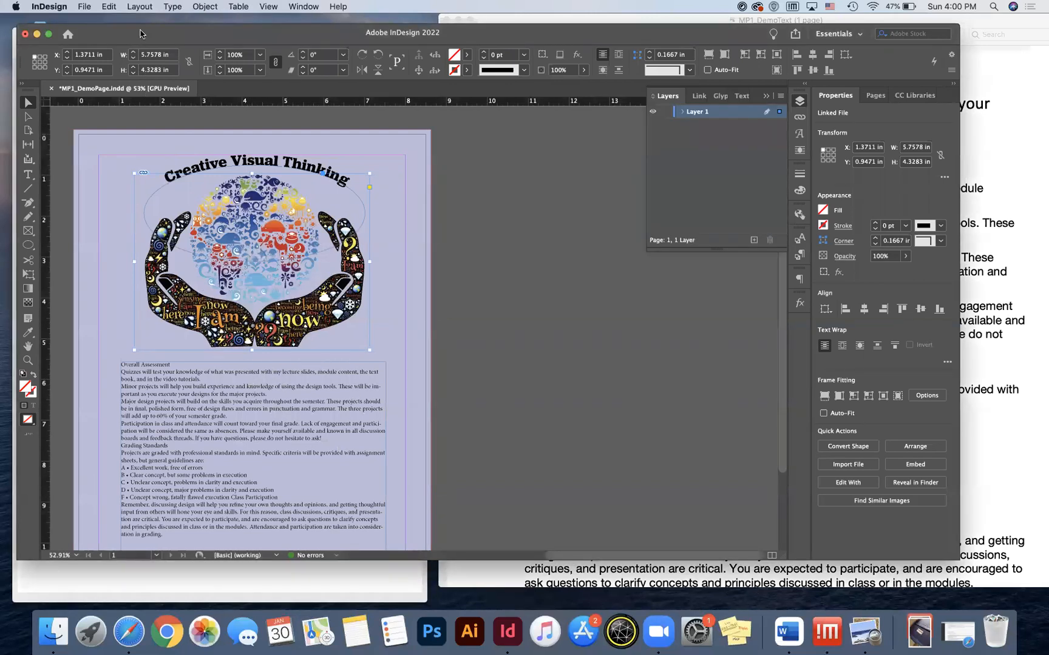
{"action": "left_click", "coordinate": [89, 7]}
{"action": "mouse_move", "coordinate": [121, 21]}
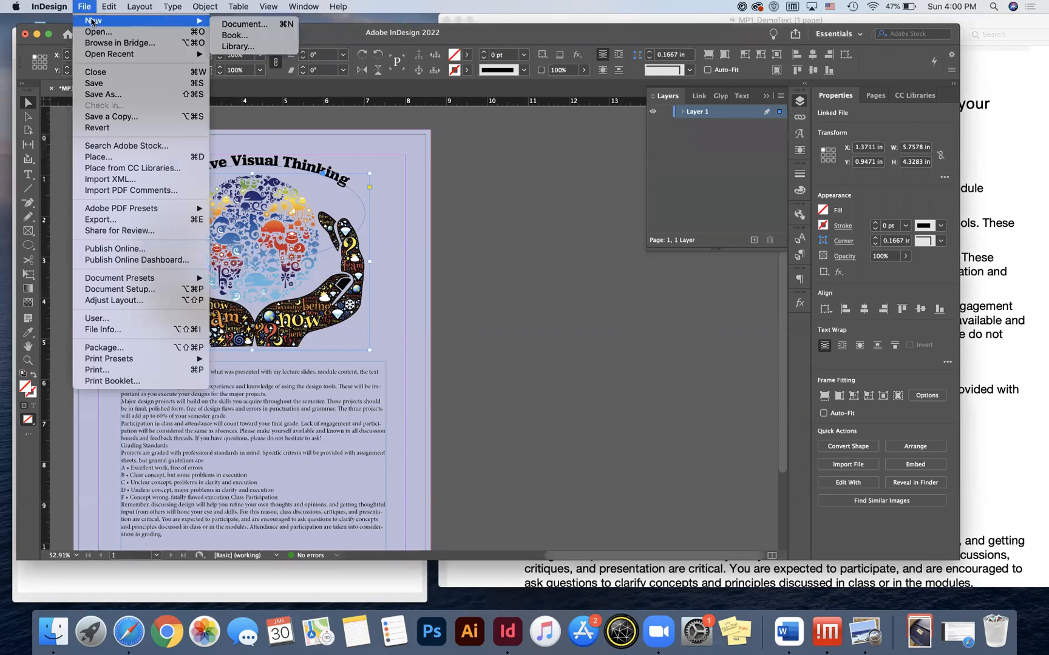
{"action": "left_click", "coordinate": [242, 24]}
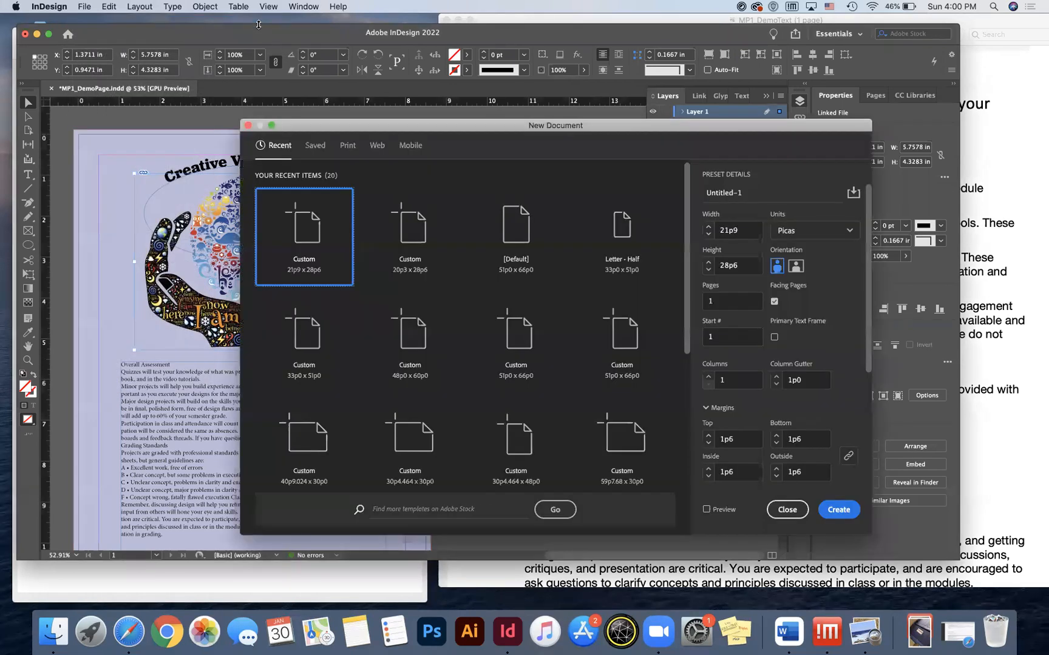
{"action": "left_click", "coordinate": [346, 147]}
{"action": "left_click_drag", "start_coordinate": [380, 126], "coordinate": [281, 53]}
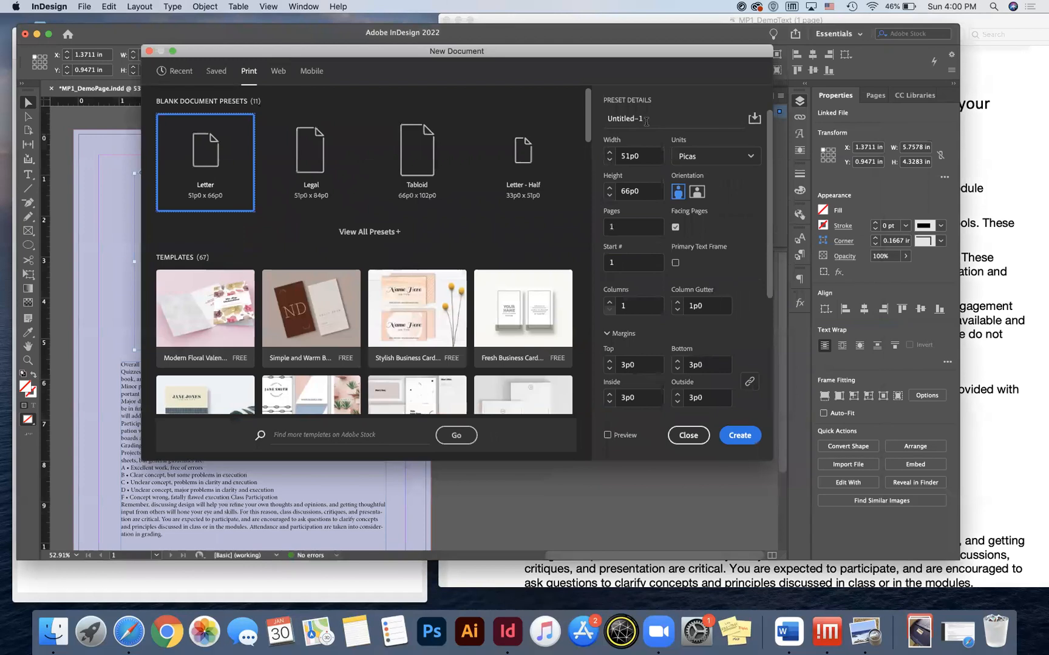
Name the new document with the student's surname followed by _MP1_TutorialPractice.
{"action": "left_click", "coordinate": [641, 119]}
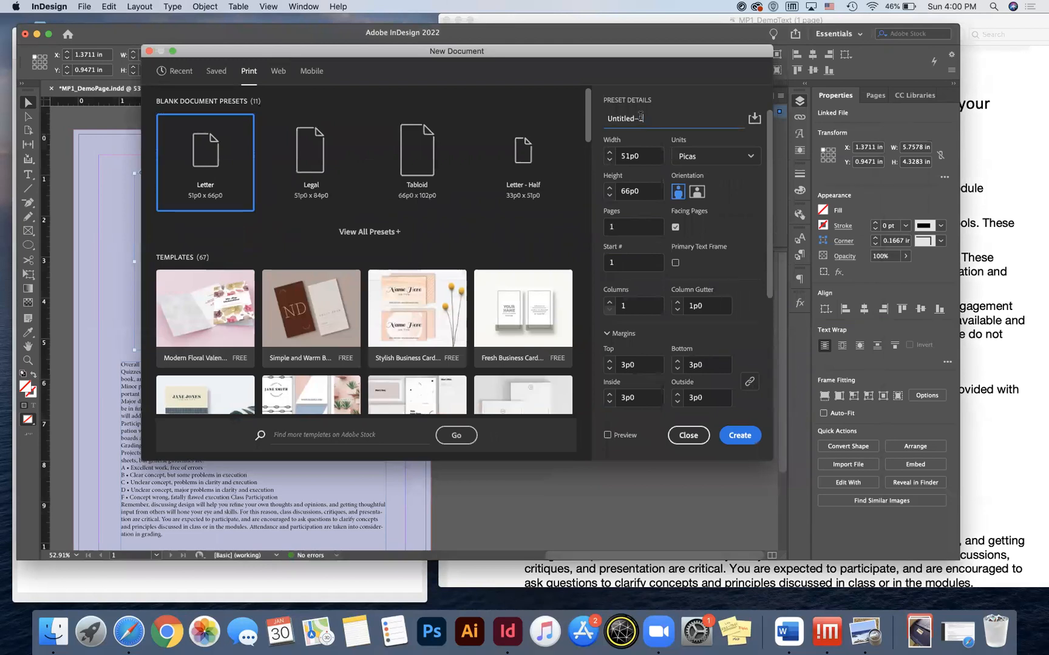
{"action": "triple_click", "coordinate": [641, 118]}
{"action": "type", "text": "Moore_TutorialPractice"}
{"action": "left_click", "coordinate": [633, 118]}
{"action": "type", "text": "MP1_"}
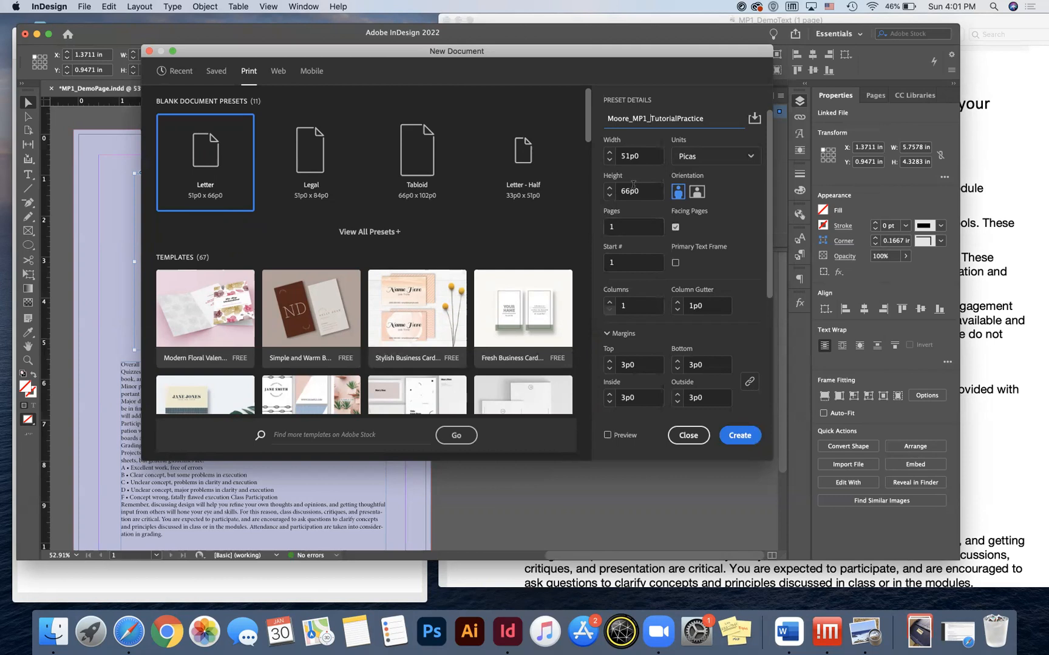
Switch the new document's units to inches and back to picas twice to compare the page dimensions.
{"action": "left_click", "coordinate": [712, 163]}
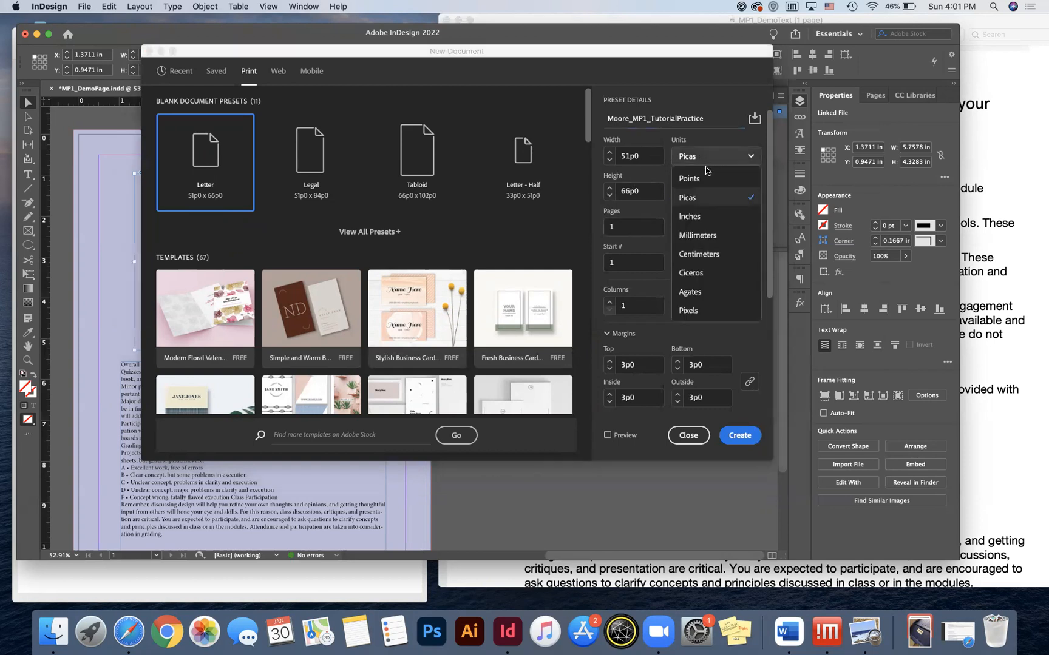
{"action": "left_click", "coordinate": [691, 217]}
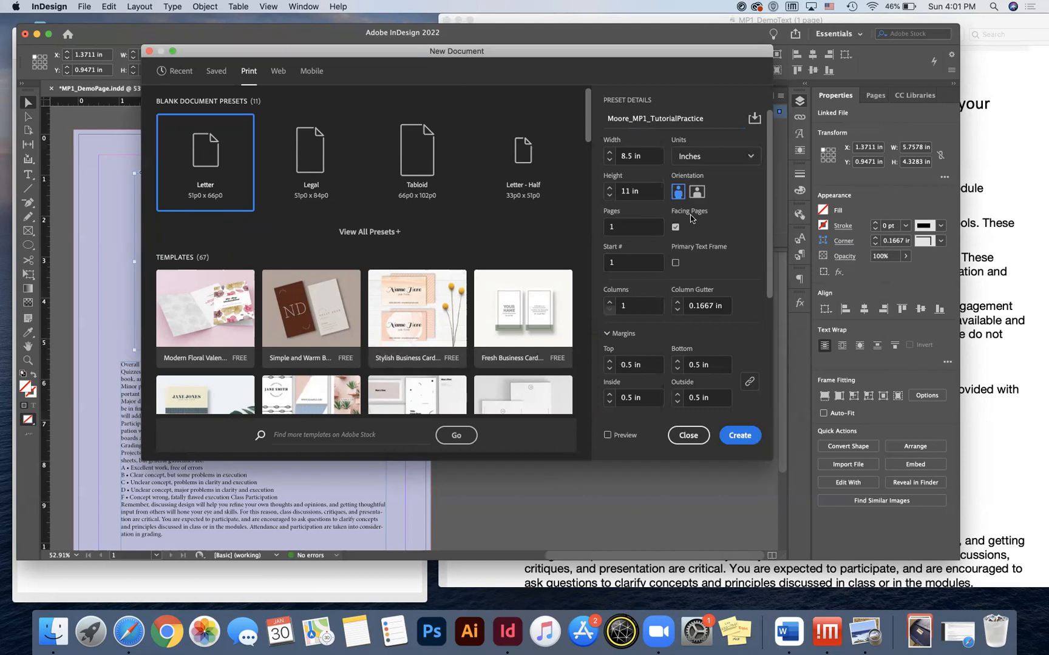
{"action": "left_click", "coordinate": [699, 160]}
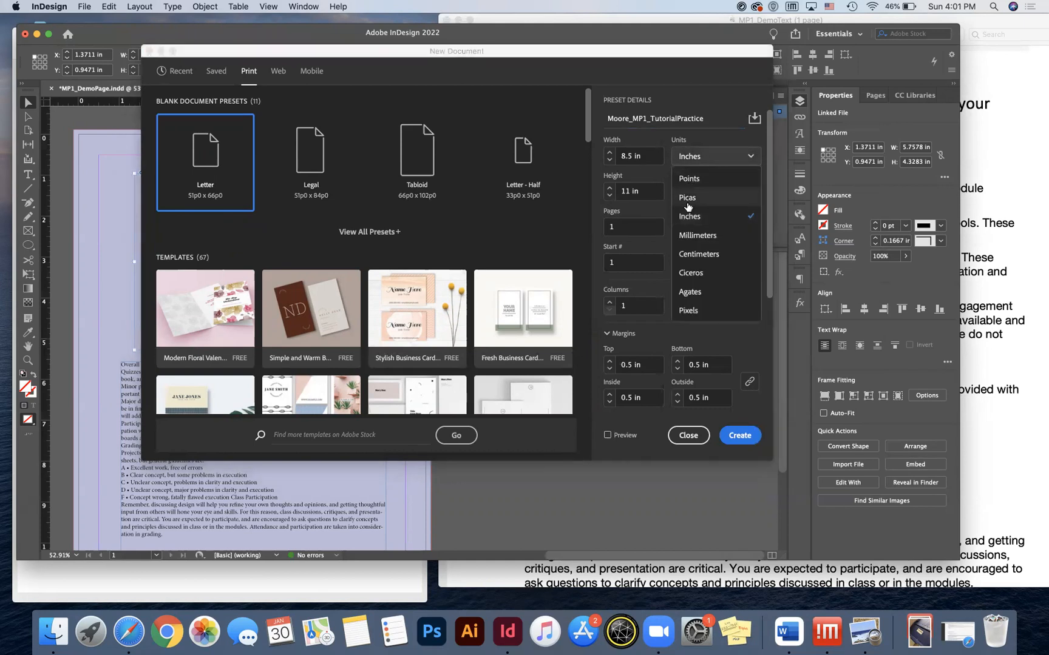
{"action": "left_click", "coordinate": [688, 199]}
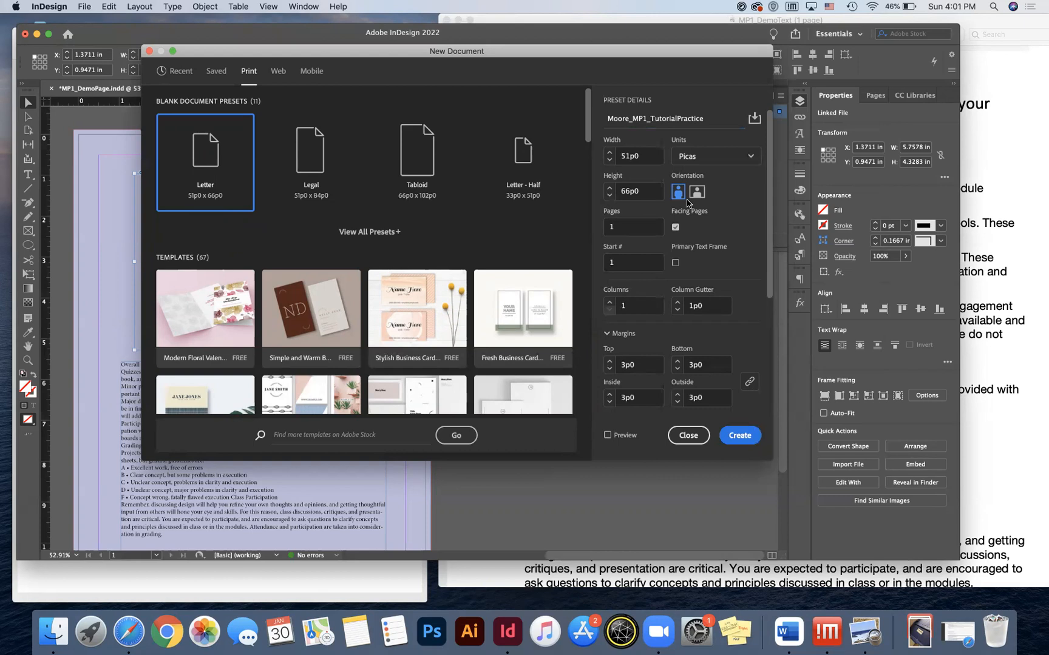
{"action": "double_click", "coordinate": [638, 156]}
{"action": "left_click", "coordinate": [698, 157]}
{"action": "left_click", "coordinate": [696, 219]}
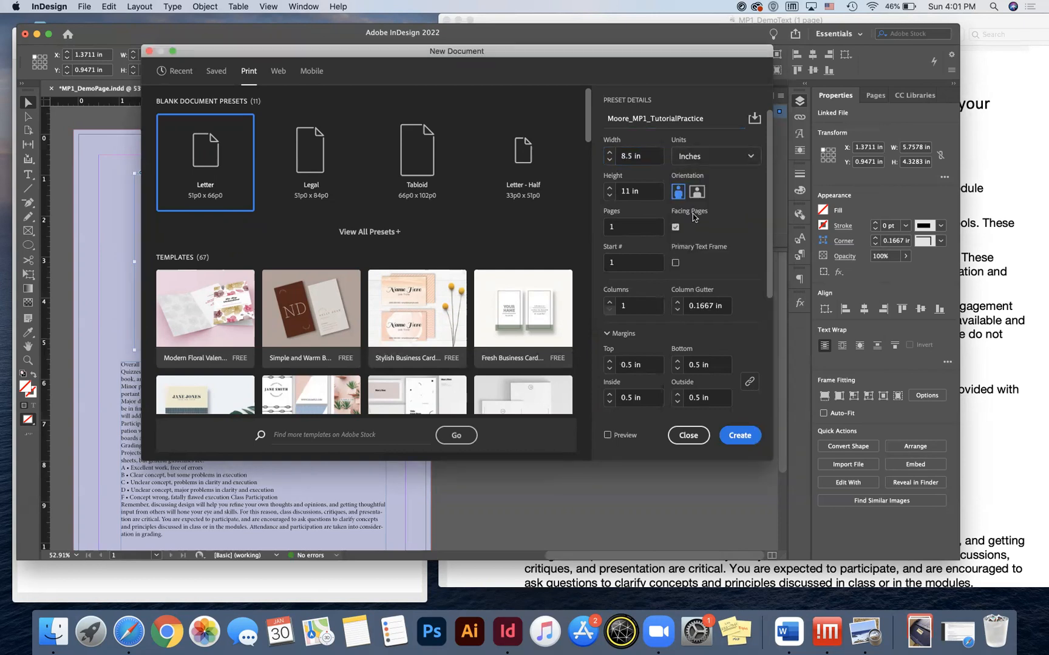
{"action": "left_click", "coordinate": [692, 161]}
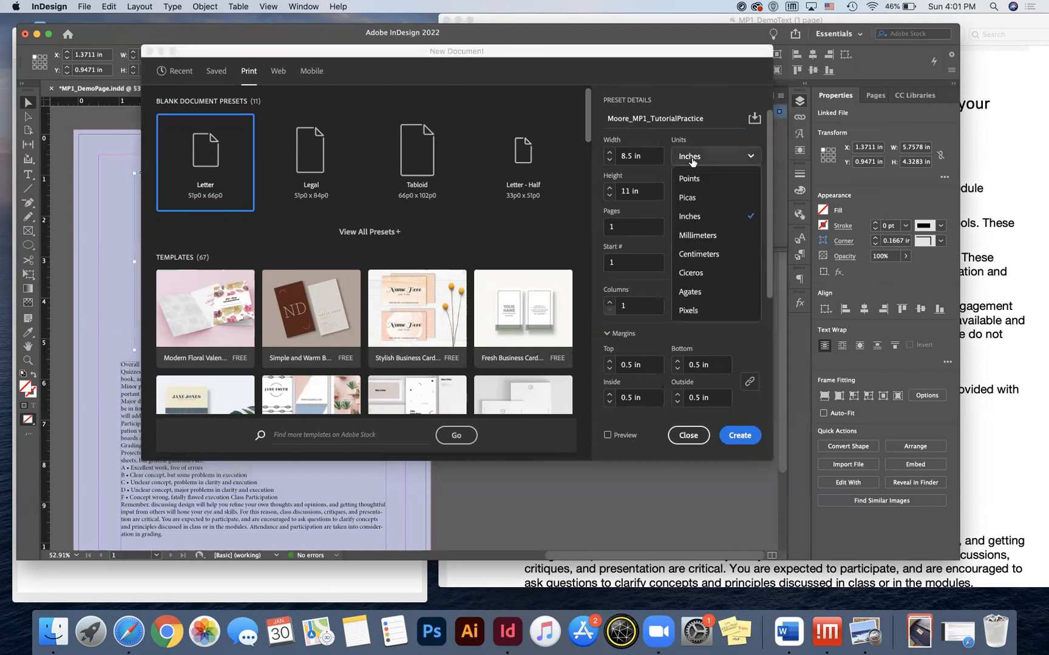
{"action": "left_click", "coordinate": [686, 199]}
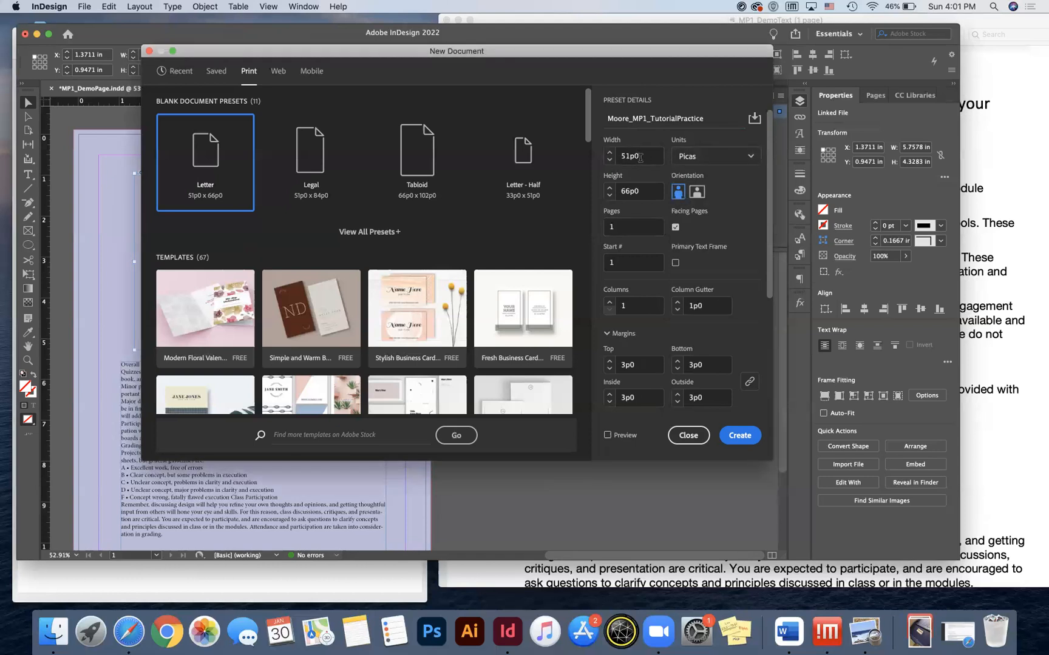
Try a page width of 7 inches in the picas field and restore the letter width of 51p0.
{"action": "double_click", "coordinate": [640, 157]}
{"action": "type", "text": "7\""}
{"action": "left_click", "coordinate": [657, 171]}
{"action": "left_click", "coordinate": [636, 158]}
{"action": "type", "text": "8"}
{"action": "left_click", "coordinate": [648, 173]}
Set the bleed to 0p9 on all sides, turn on the preview, and create the document.
{"action": "scroll", "coordinate": [617, 229], "scroll_direction": "down", "scroll_amount": 3}
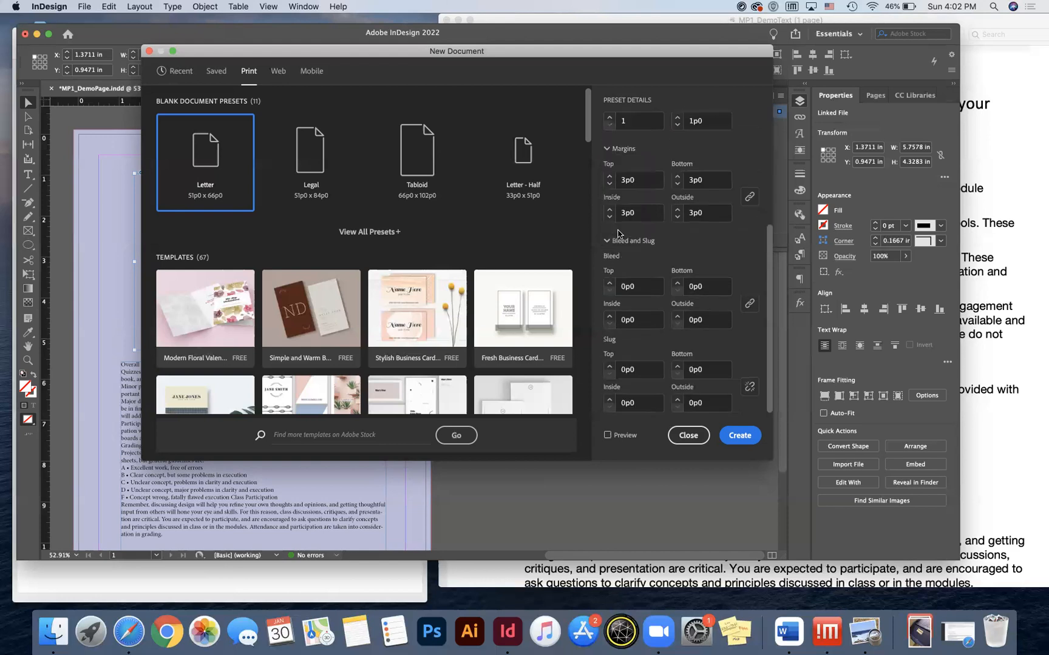
{"action": "scroll", "coordinate": [625, 249], "scroll_direction": "up", "scroll_amount": 3}
{"action": "scroll", "coordinate": [628, 262], "scroll_direction": "down", "scroll_amount": 4}
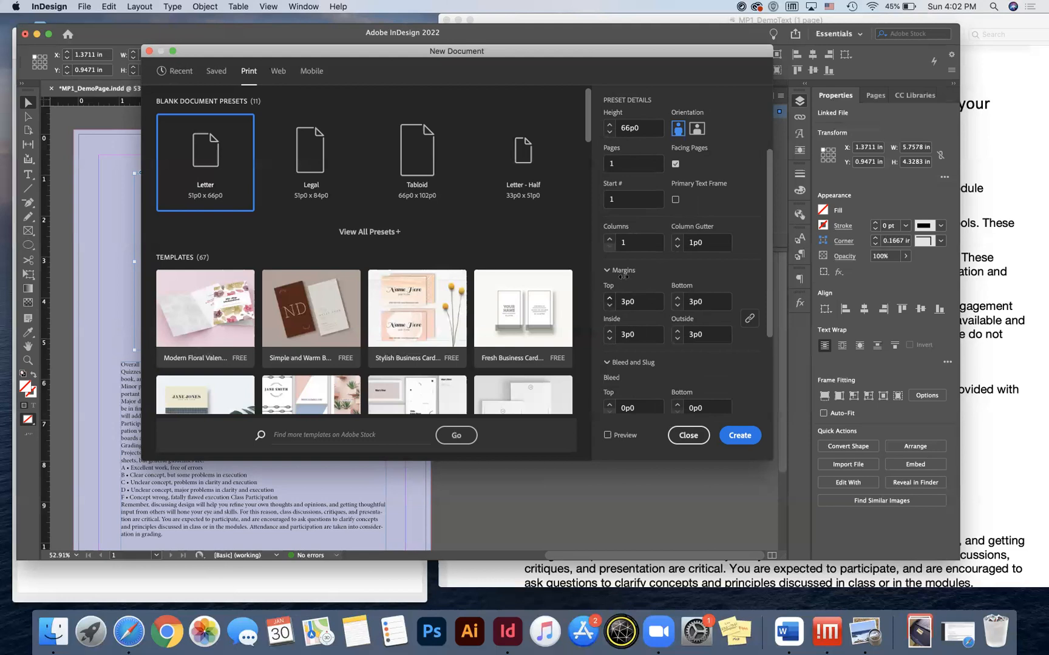
{"action": "scroll", "coordinate": [631, 306], "scroll_direction": "down", "scroll_amount": 1}
{"action": "scroll", "coordinate": [632, 307], "scroll_direction": "down", "scroll_amount": 2}
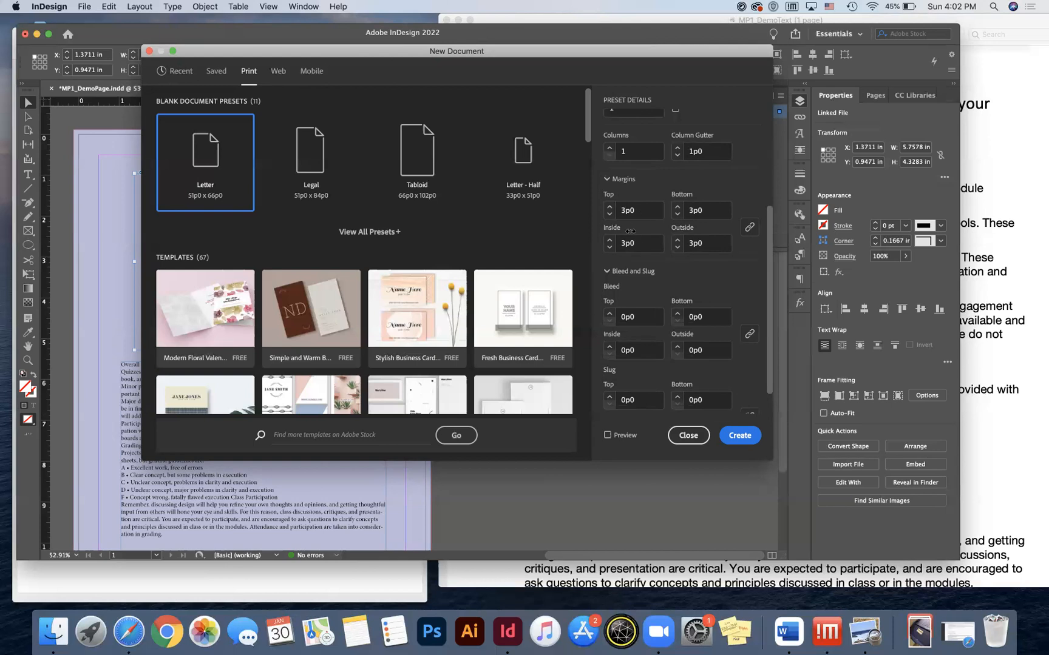
{"action": "left_click", "coordinate": [610, 313]}
{"action": "left_click", "coordinate": [610, 313]}
{"action": "left_click", "coordinate": [610, 313]}
{"action": "left_click", "coordinate": [607, 435]}
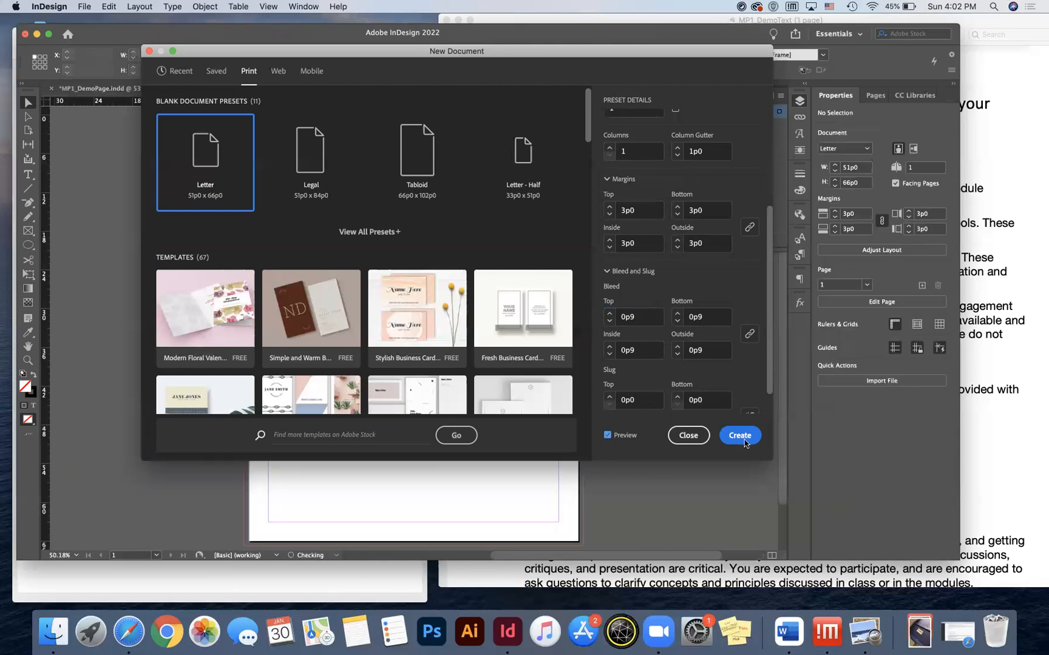
{"action": "left_click", "coordinate": [744, 442]}
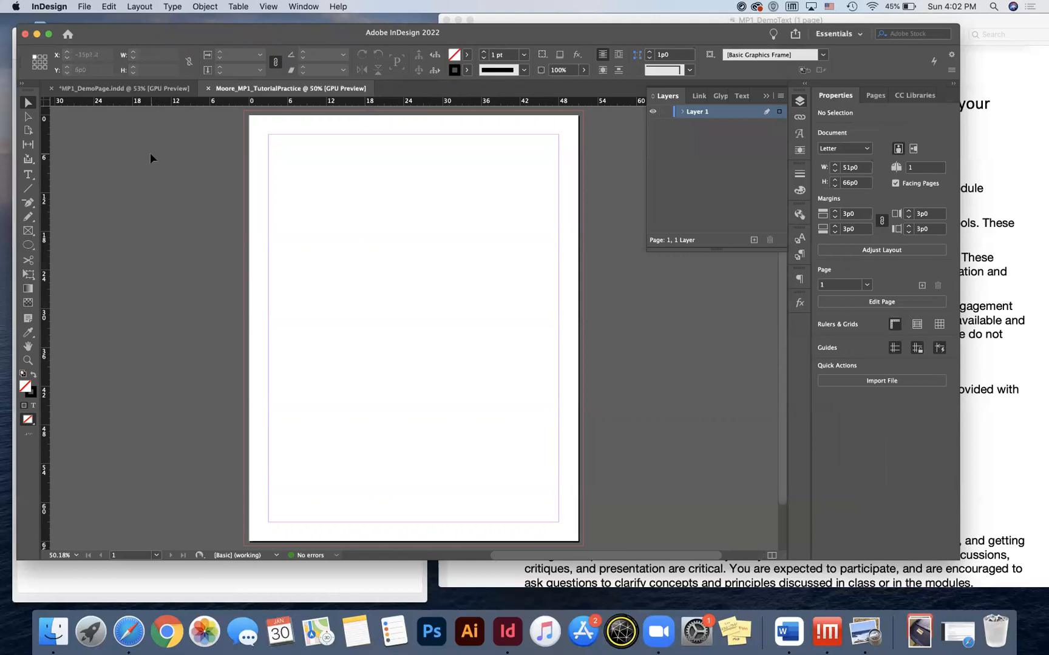
Arrange the checklist and InDesign windows so the new page and its panels are in view next to the checklist.
{"action": "left_click_drag", "start_coordinate": [180, 41], "coordinate": [387, 31]}
{"action": "left_click_drag", "start_coordinate": [152, 53], "coordinate": [98, 8]}
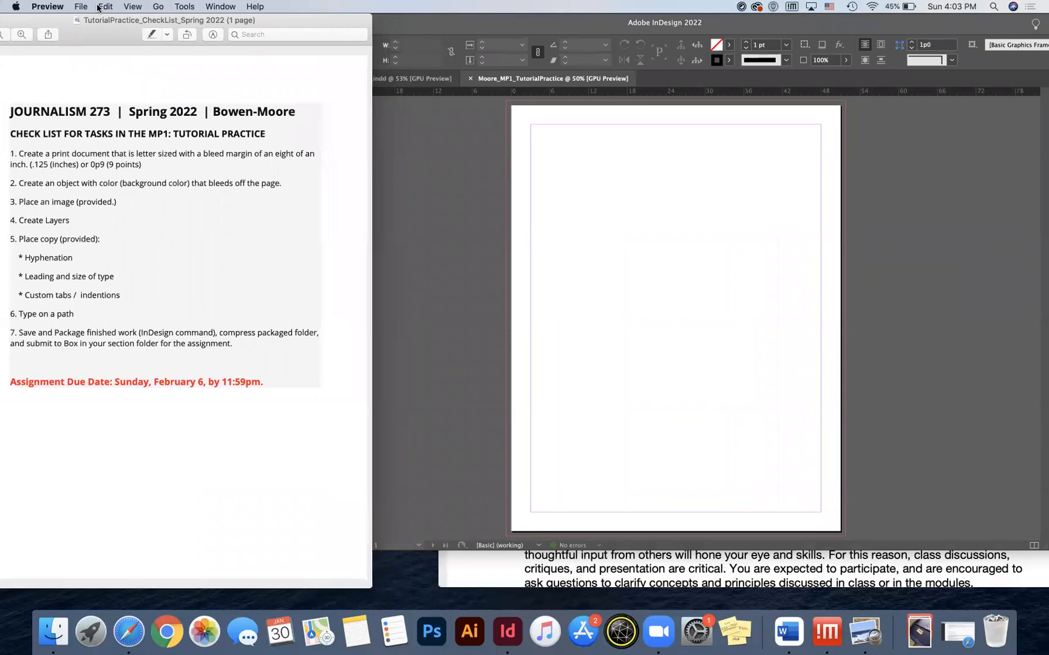
{"action": "left_click", "coordinate": [546, 170]}
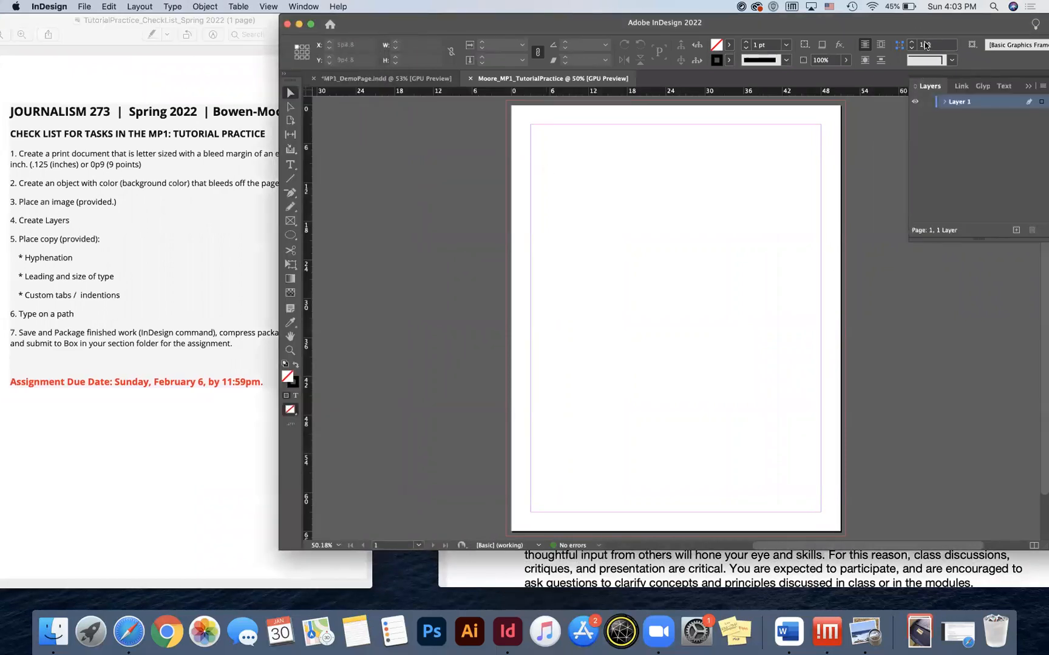
{"action": "left_click_drag", "start_coordinate": [894, 27], "coordinate": [782, 38]}
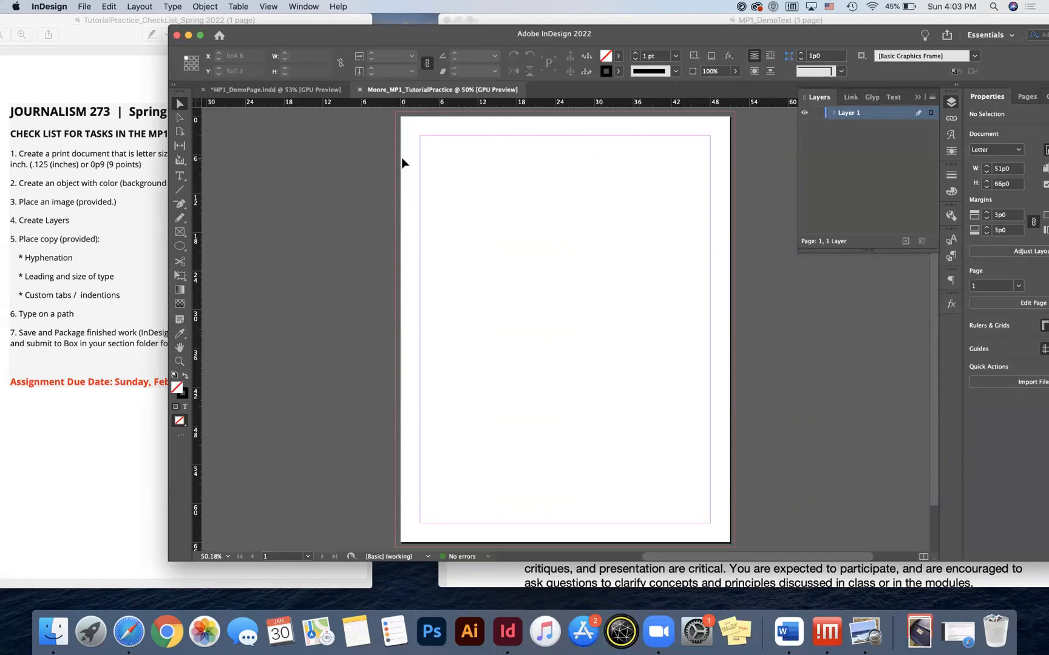
{"action": "left_click_drag", "start_coordinate": [817, 31], "coordinate": [817, 32]}
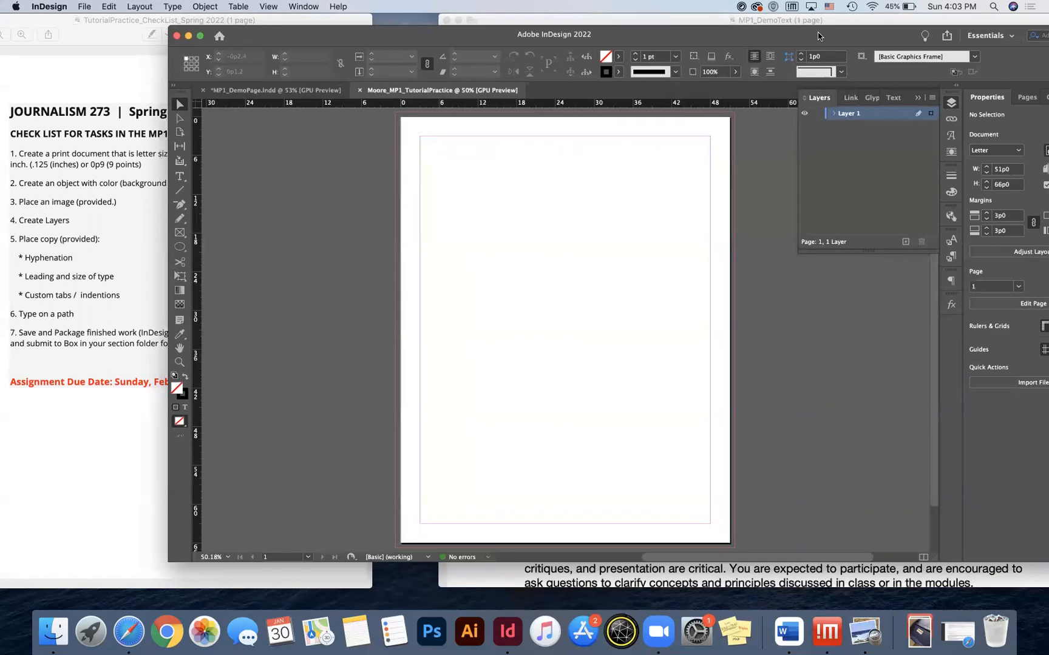
{"action": "left_click_drag", "start_coordinate": [328, 37], "coordinate": [230, 48]}
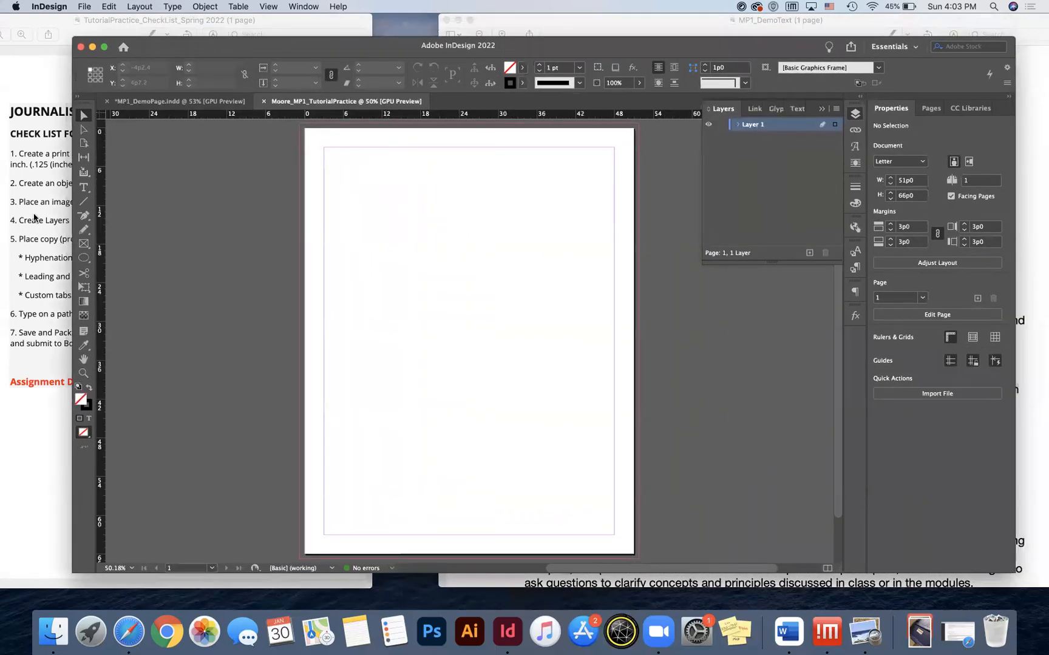
Draw a rectangle about 52p6 by 67p6 covering the whole page out to the bleed guides, and deselect it.
{"action": "left_click", "coordinate": [85, 258]}
{"action": "left_click", "coordinate": [84, 258]}
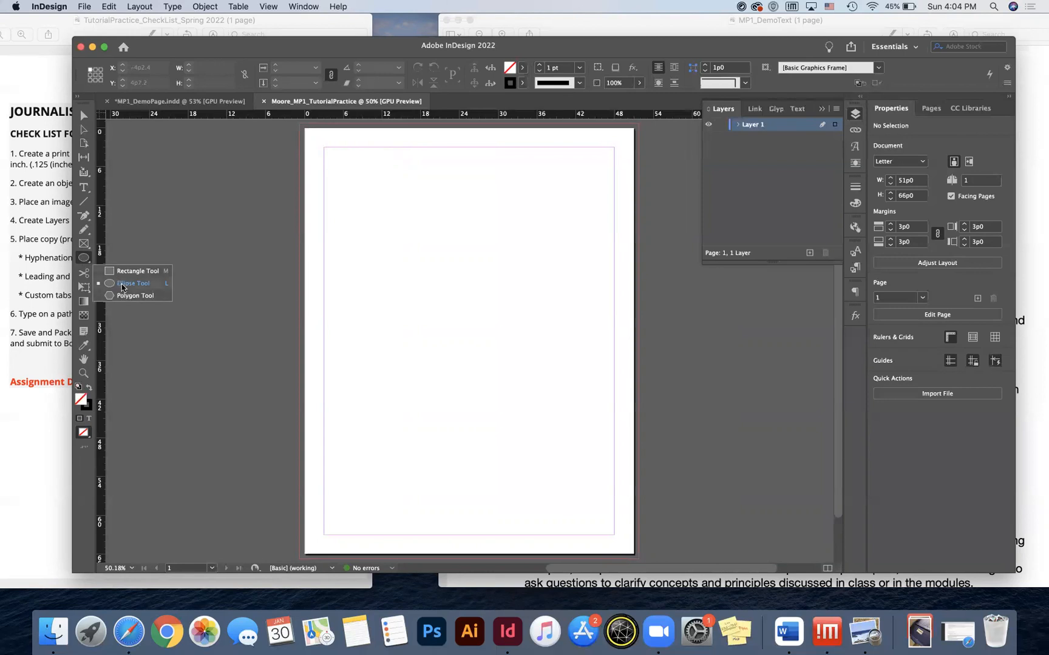
{"action": "left_click", "coordinate": [121, 273]}
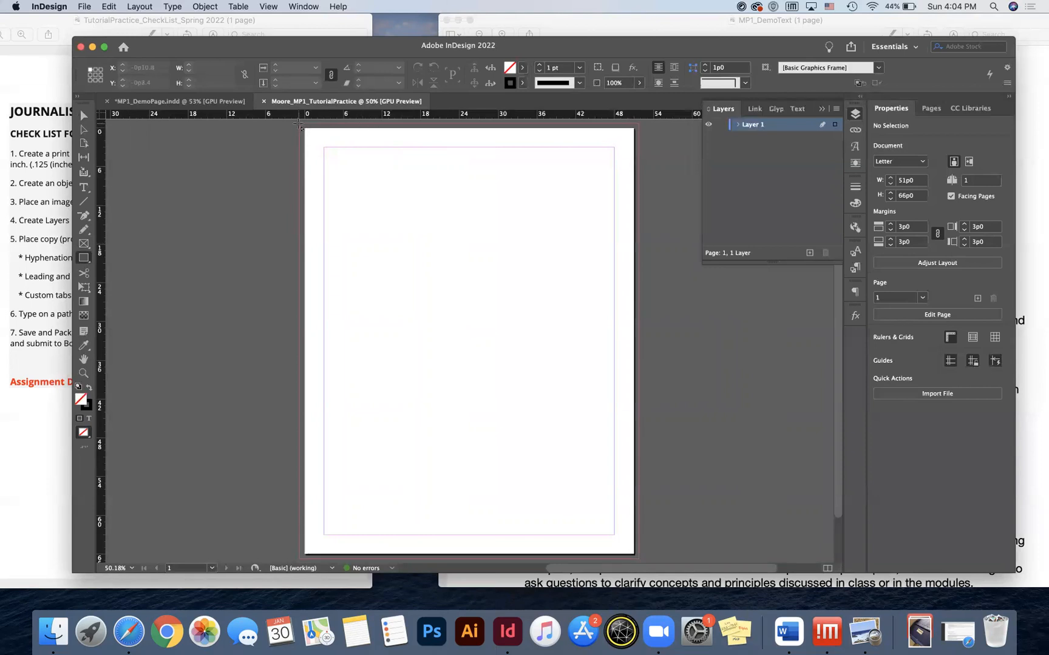
{"action": "left_click_drag", "start_coordinate": [299, 125], "coordinate": [639, 560]}
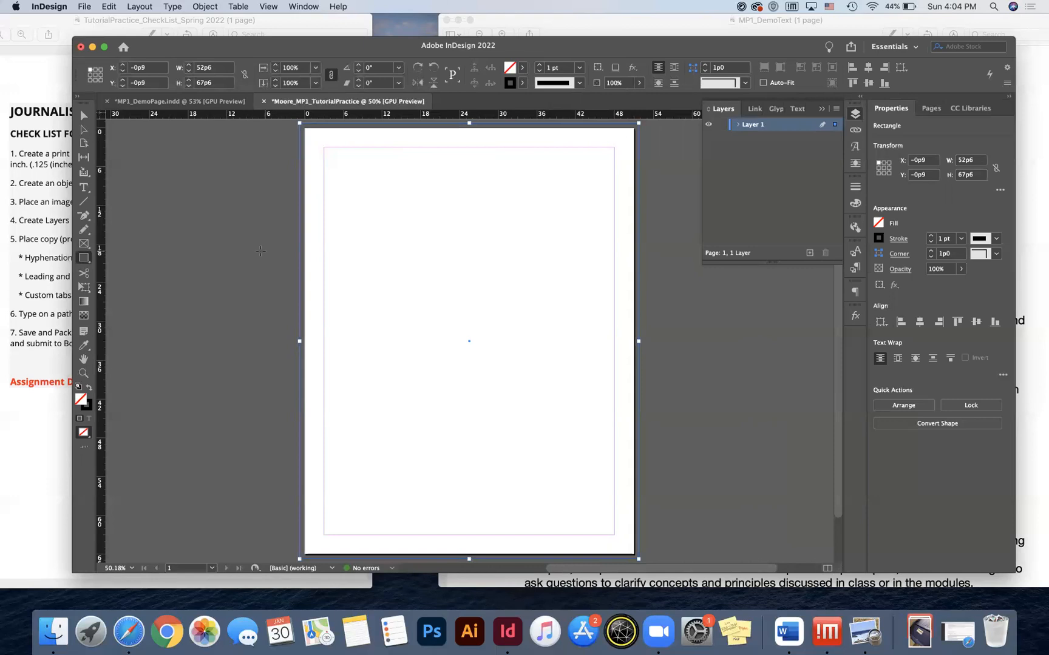
{"action": "left_click", "coordinate": [84, 116]}
{"action": "left_click", "coordinate": [206, 213]}
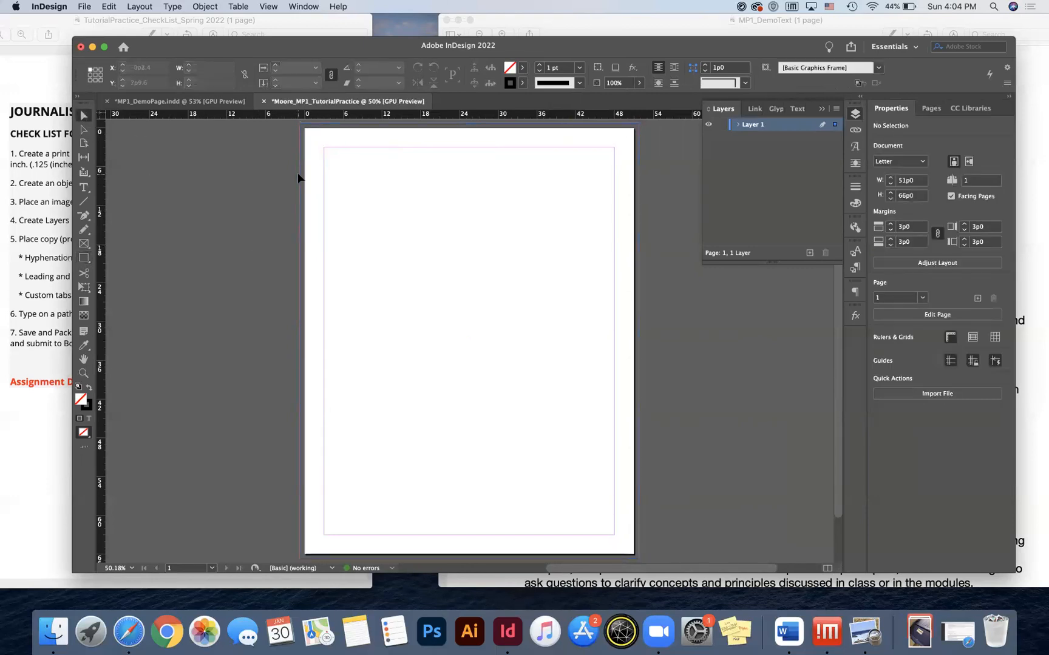
Set the stroke of the full-page rectangle to None and deselect it.
{"action": "left_click", "coordinate": [300, 180]}
{"action": "scroll", "coordinate": [299, 179], "scroll_direction": "up", "scroll_amount": 3, "text": "alt"}
{"action": "scroll", "coordinate": [300, 179], "scroll_direction": "up", "scroll_amount": 8}
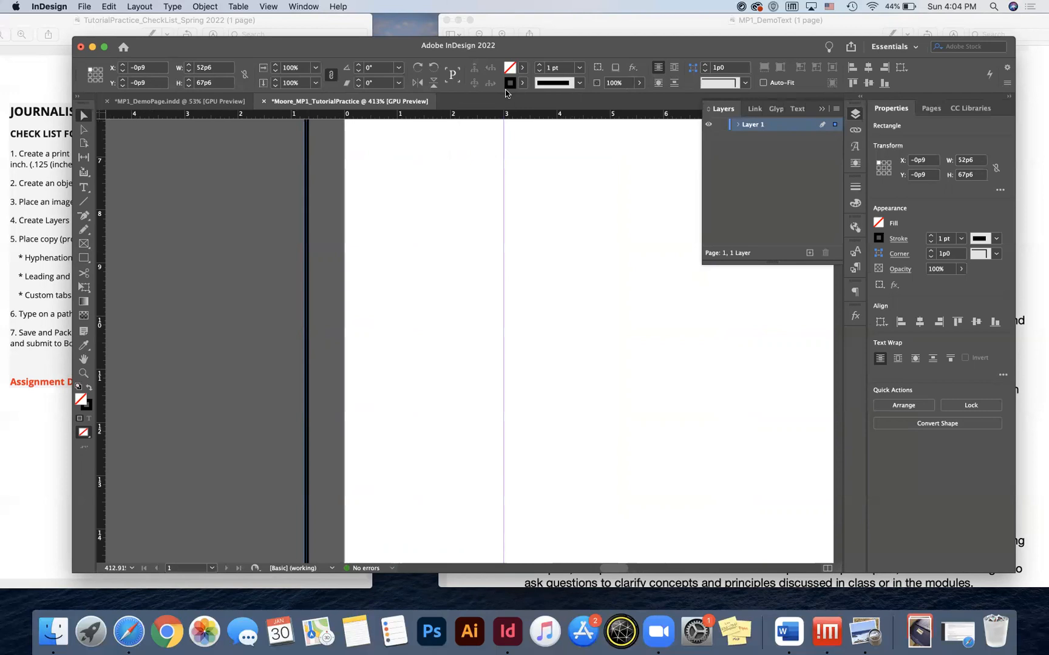
{"action": "left_click", "coordinate": [524, 84]}
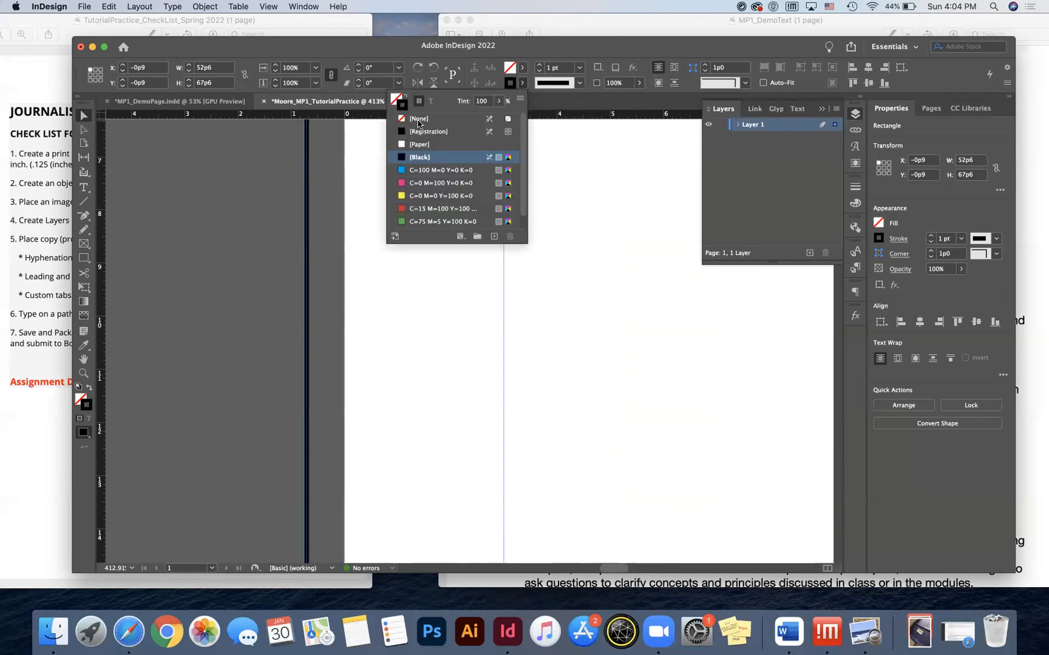
{"action": "left_click", "coordinate": [418, 121]}
{"action": "left_click", "coordinate": [304, 293]}
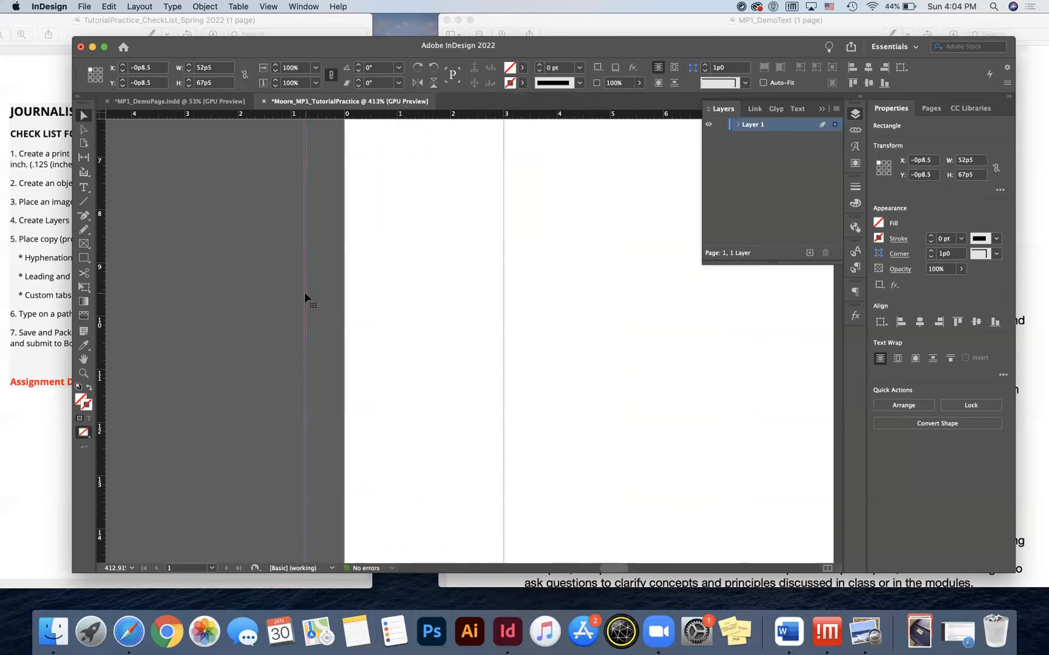
{"action": "left_click", "coordinate": [314, 281]}
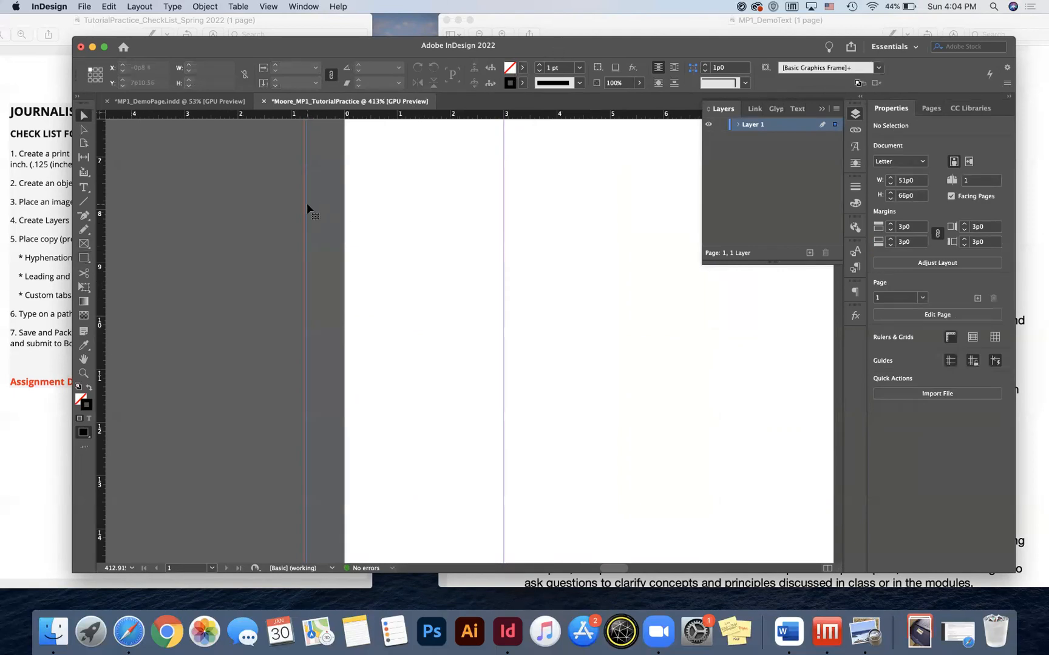
Fill the full-page rectangle with a medium blue, C=84 M=43 Y=21 K=1, and add the colour as a CMYK swatch.
{"action": "left_click", "coordinate": [458, 188]}
{"action": "scroll", "coordinate": [458, 191], "scroll_direction": "down", "scroll_amount": 5}
{"action": "scroll", "coordinate": [458, 192], "scroll_direction": "down", "scroll_amount": 4}
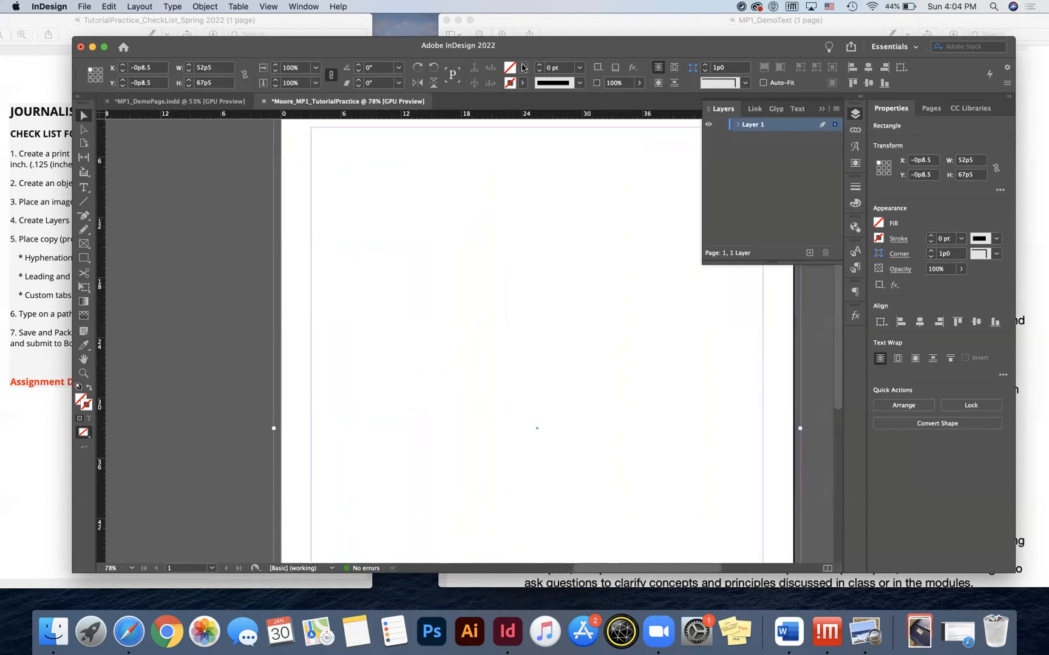
{"action": "left_click", "coordinate": [522, 67]}
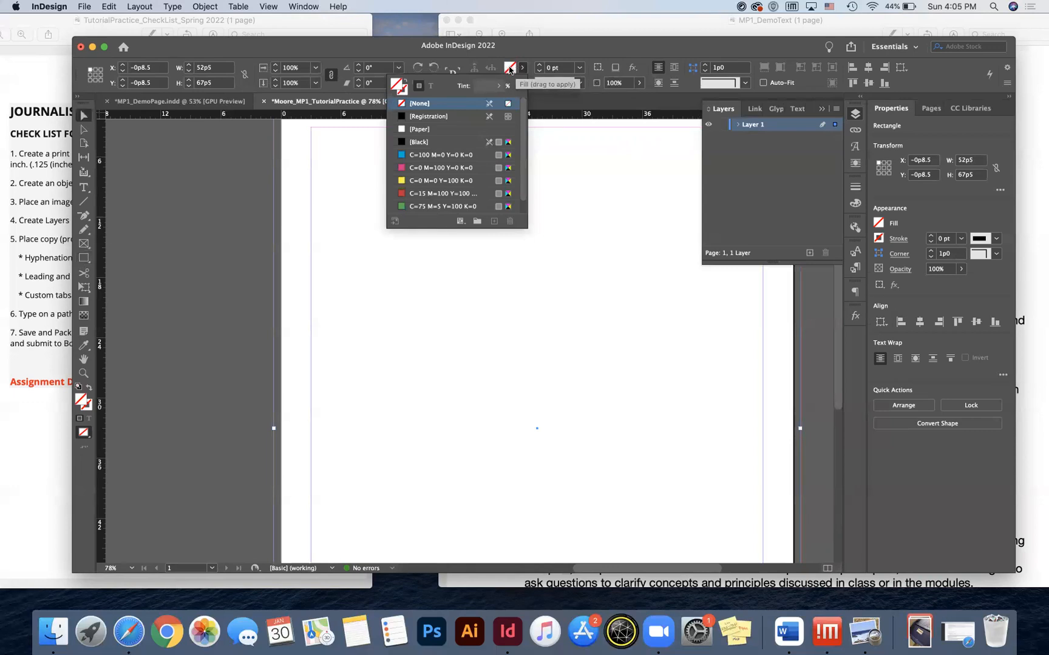
{"action": "double_click", "coordinate": [510, 70]}
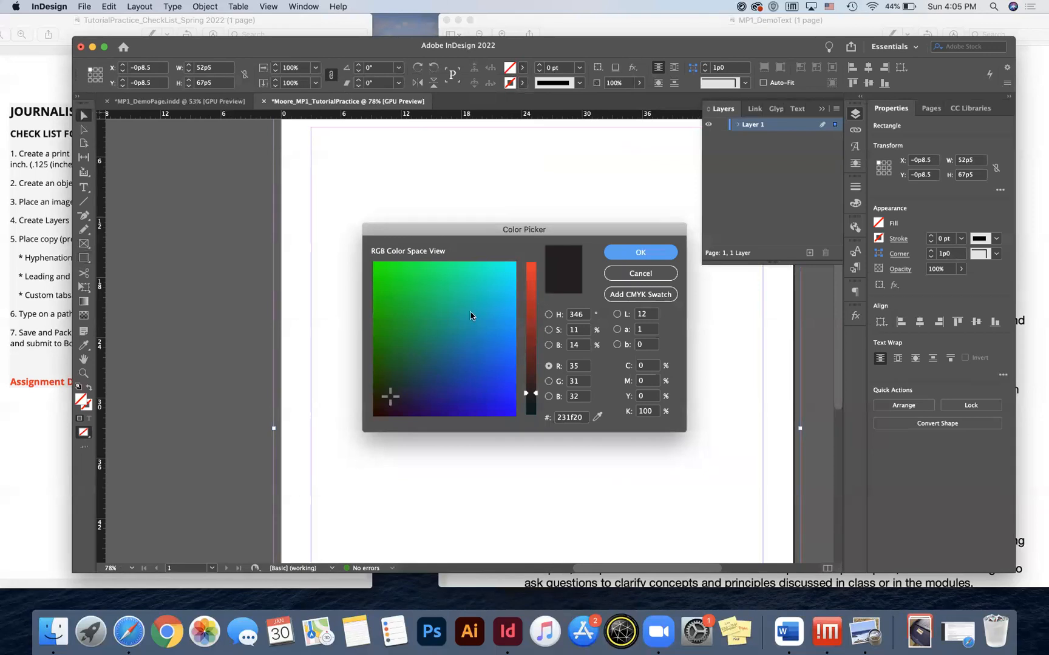
{"action": "left_click_drag", "start_coordinate": [401, 381], "coordinate": [463, 341]}
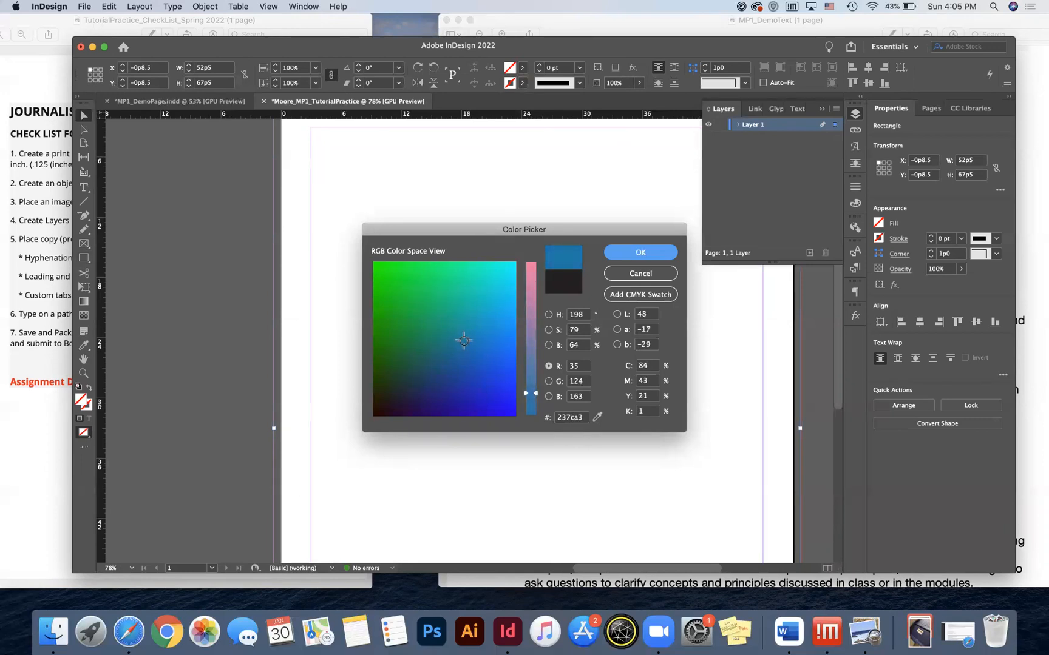
{"action": "left_click", "coordinate": [649, 296]}
{"action": "left_click", "coordinate": [641, 255]}
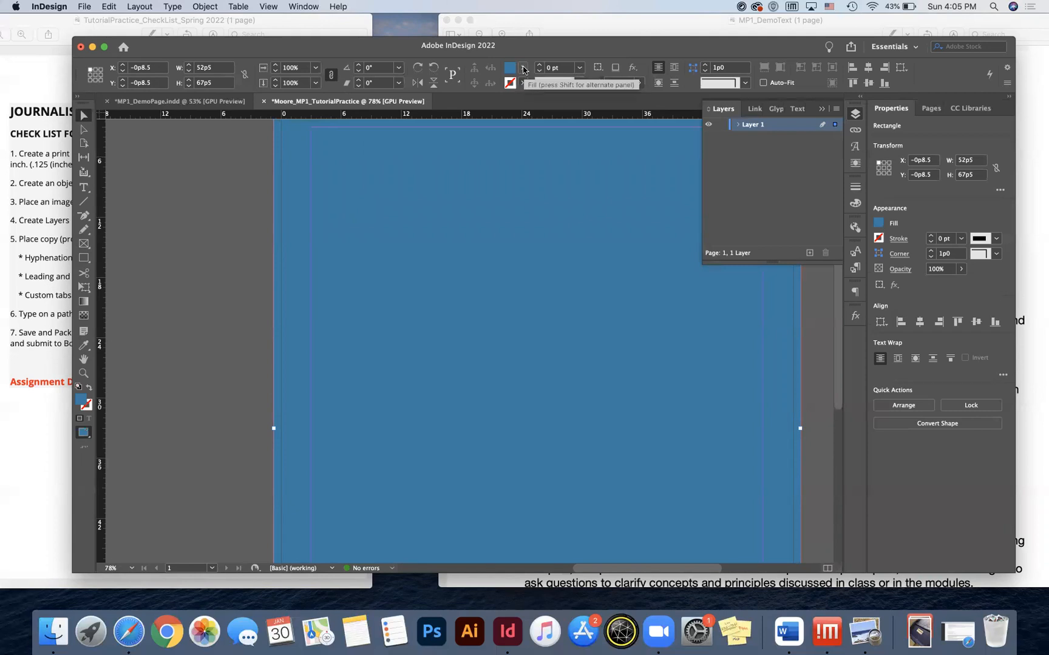
Set the tint of the full-page rectangle's blue fill to 50%.
{"action": "left_click", "coordinate": [523, 70]}
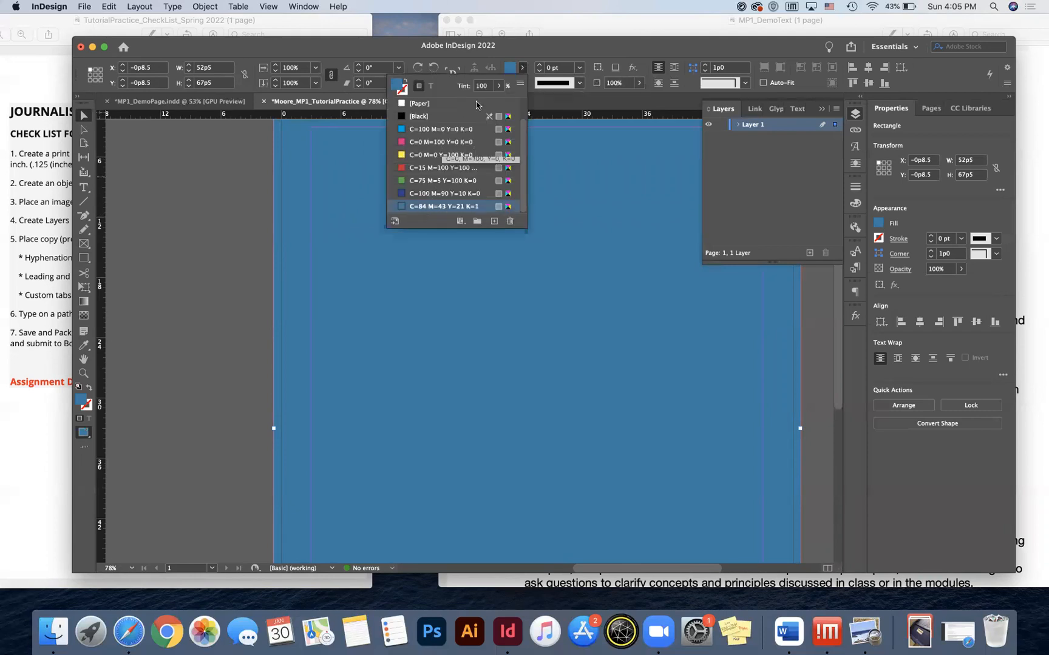
{"action": "left_click", "coordinate": [499, 86]}
{"action": "left_click_drag", "start_coordinate": [499, 106], "coordinate": [468, 106]}
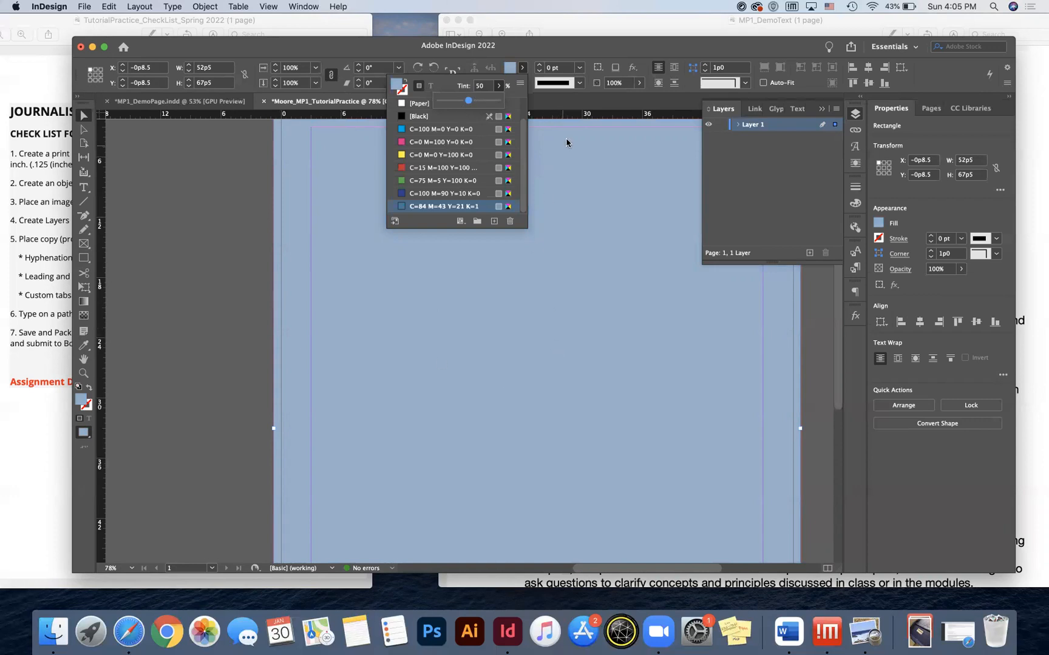
{"action": "left_click", "coordinate": [582, 171]}
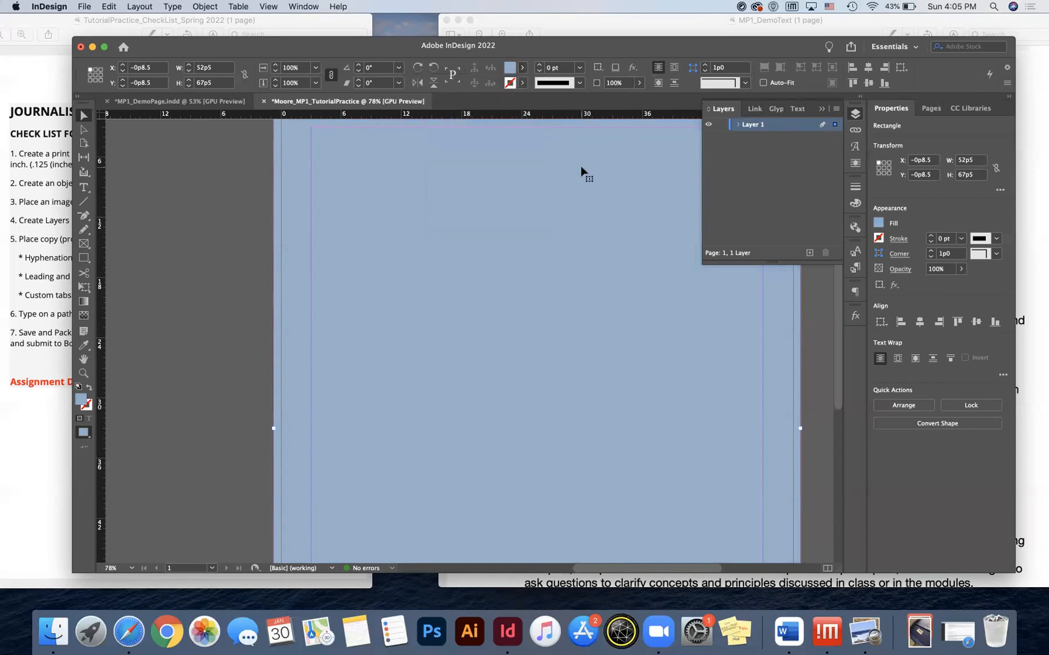
{"action": "left_click", "coordinate": [640, 86]}
{"action": "mouse_move", "coordinate": [640, 98]}
{"action": "left_mouse_down"}
{"action": "mouse_move", "coordinate": [615, 103]}
{"action": "mouse_move", "coordinate": [648, 103]}
{"action": "left_mouse_up"}
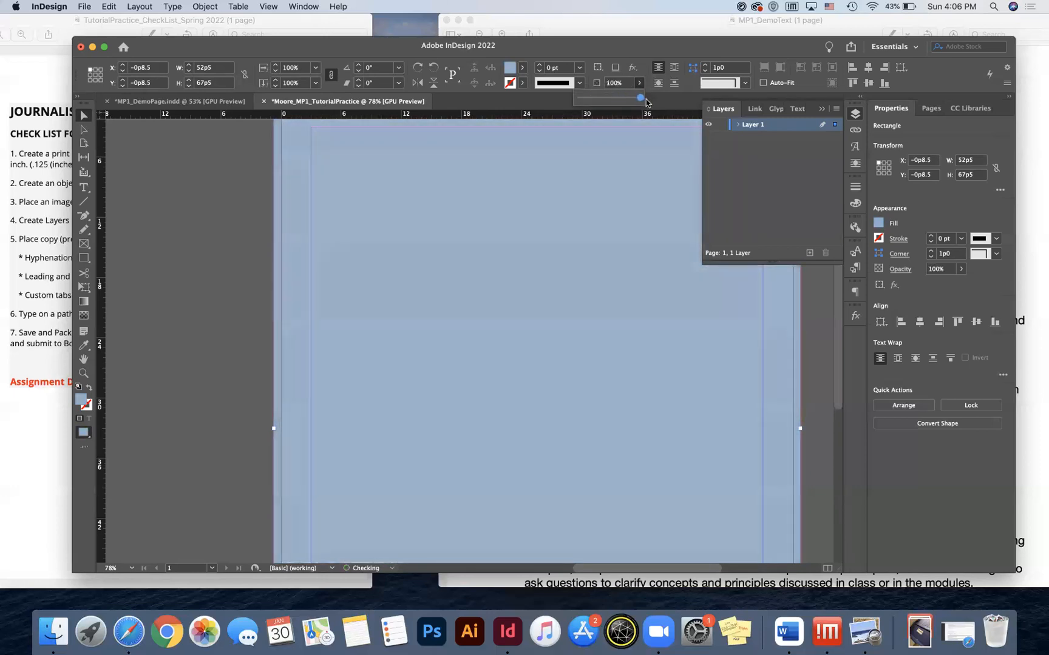
{"action": "left_click", "coordinate": [535, 104]}
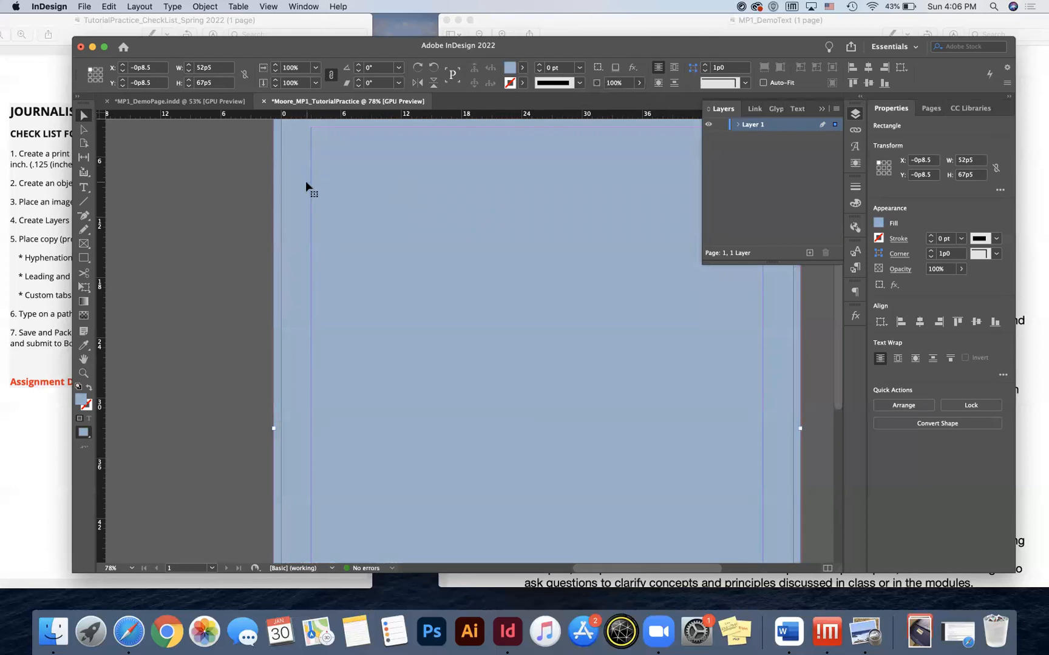
Deselect the background rectangle, check the whole page, and review the checklist for the task after the background color.
{"action": "left_click", "coordinate": [217, 191]}
{"action": "key", "text": "super+0"}
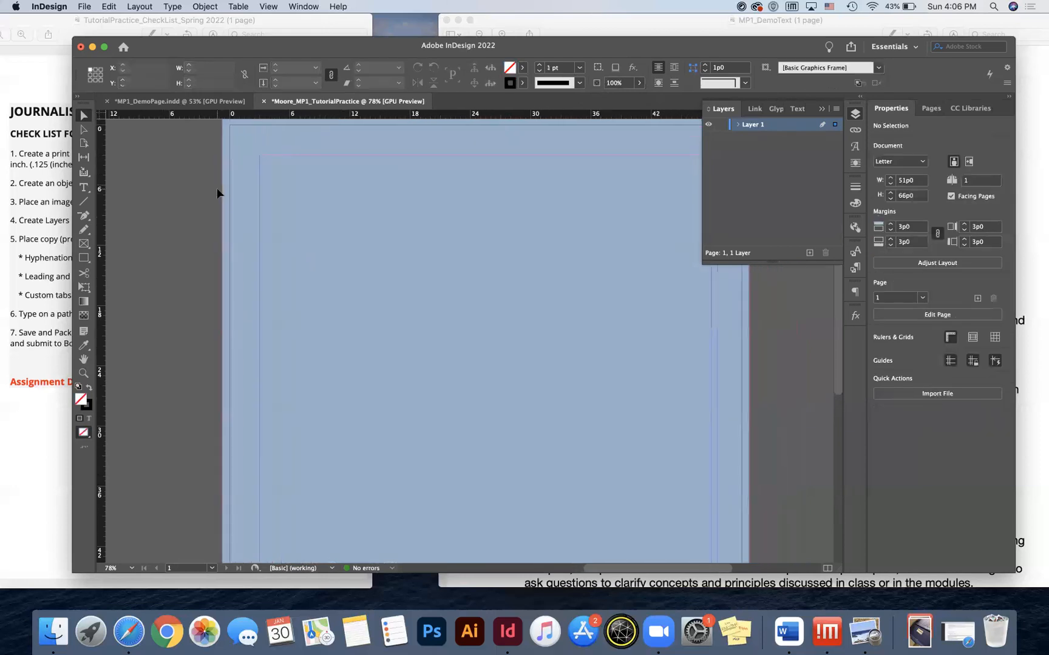
{"action": "scroll", "coordinate": [217, 193], "scroll_direction": "down", "scroll_amount": 1}
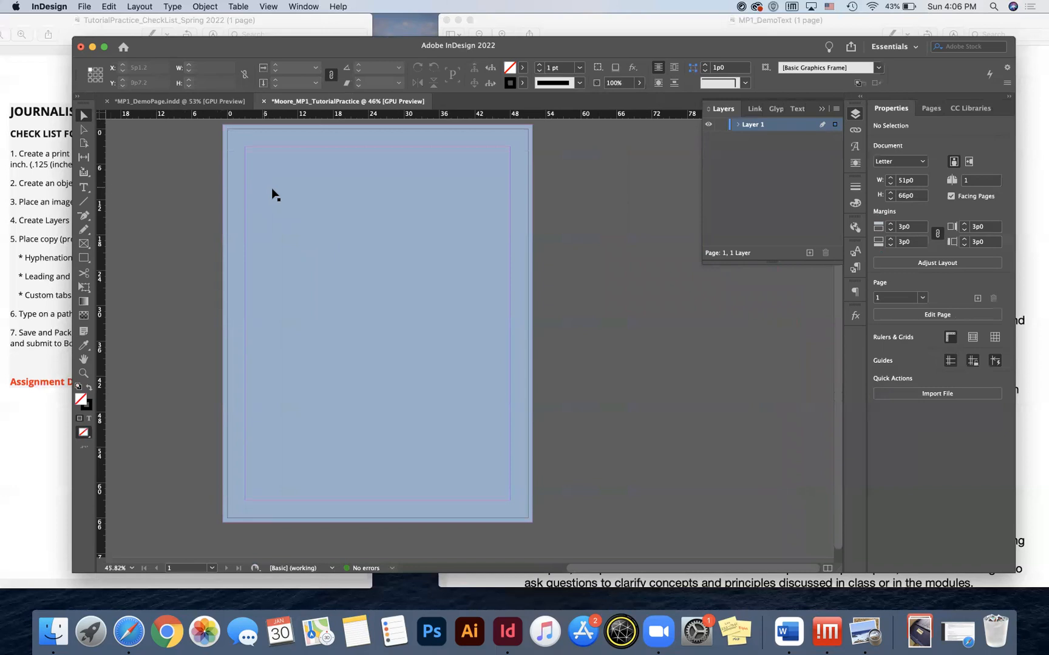
{"action": "left_click", "coordinate": [33, 219]}
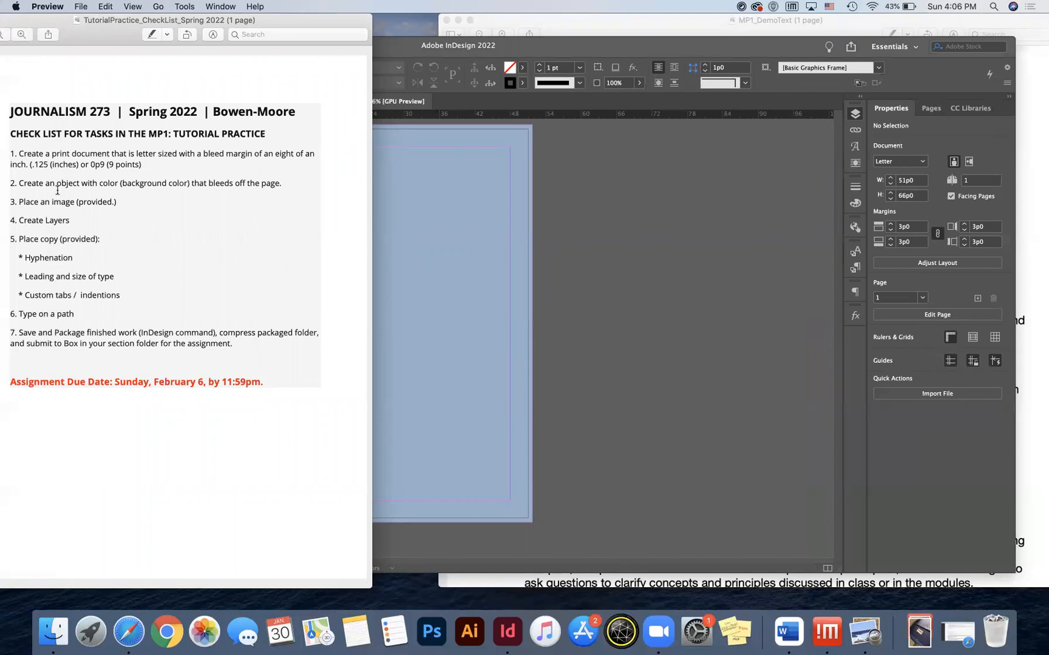
{"action": "left_click", "coordinate": [398, 244]}
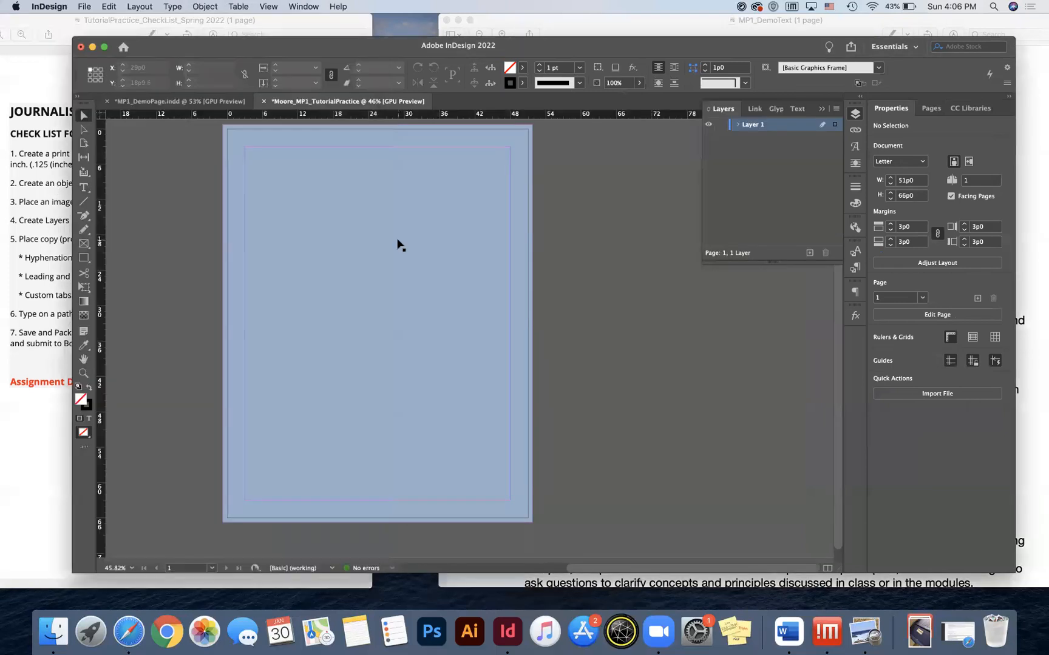
Draw an empty rectangular graphics frame about 37p7 by 28p1 in the upper half of the page, inside the margins.
{"action": "left_click", "coordinate": [320, 232]}
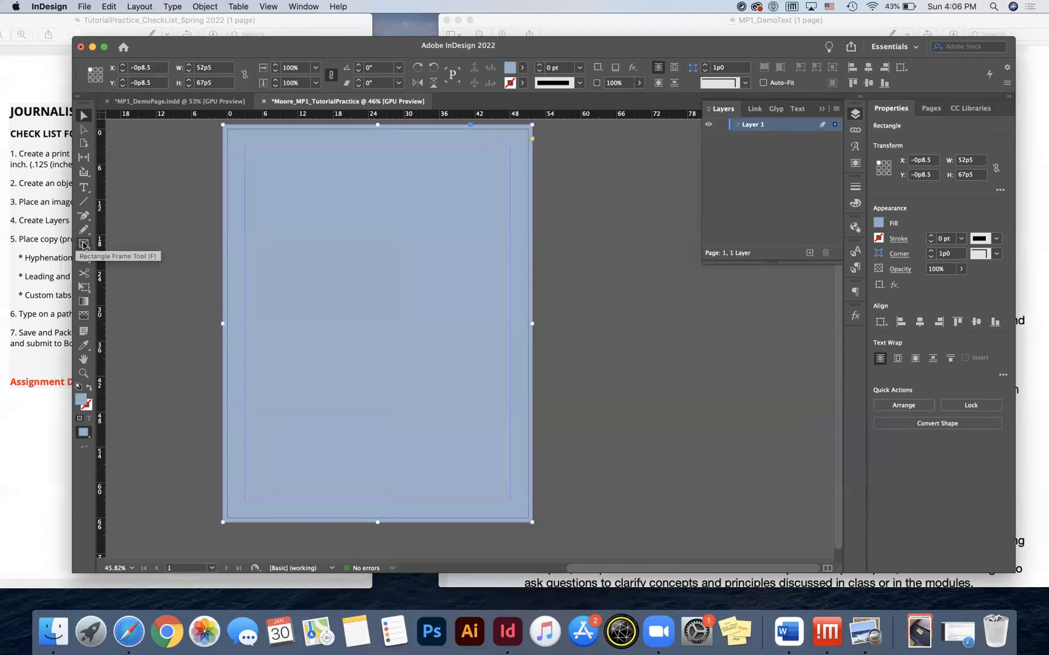
{"action": "left_click", "coordinate": [84, 244]}
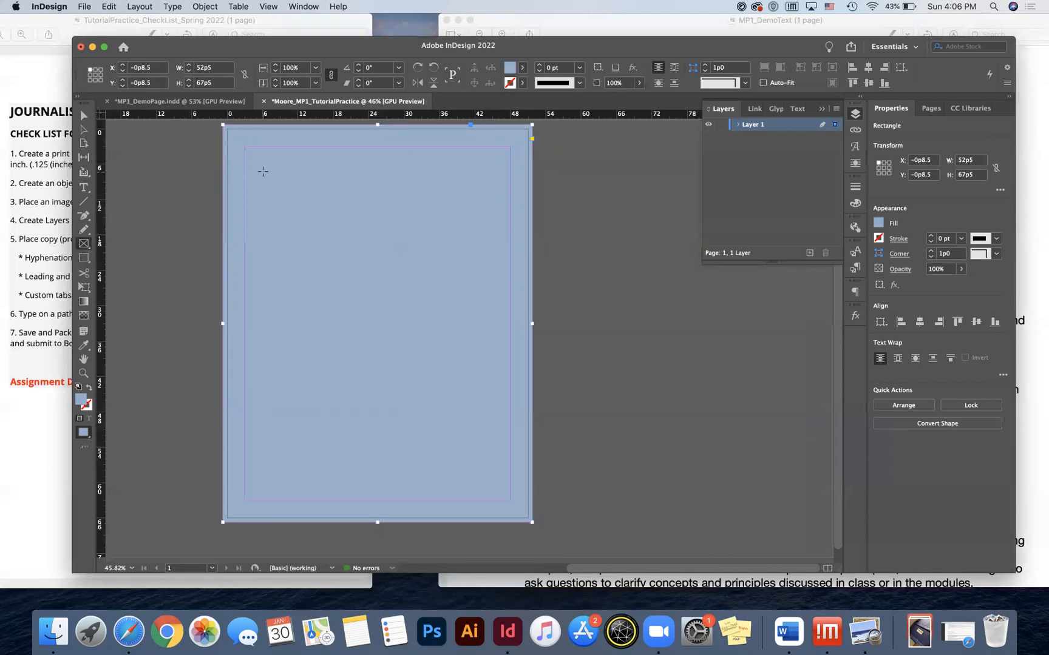
{"action": "left_click_drag", "start_coordinate": [263, 167], "coordinate": [484, 334]}
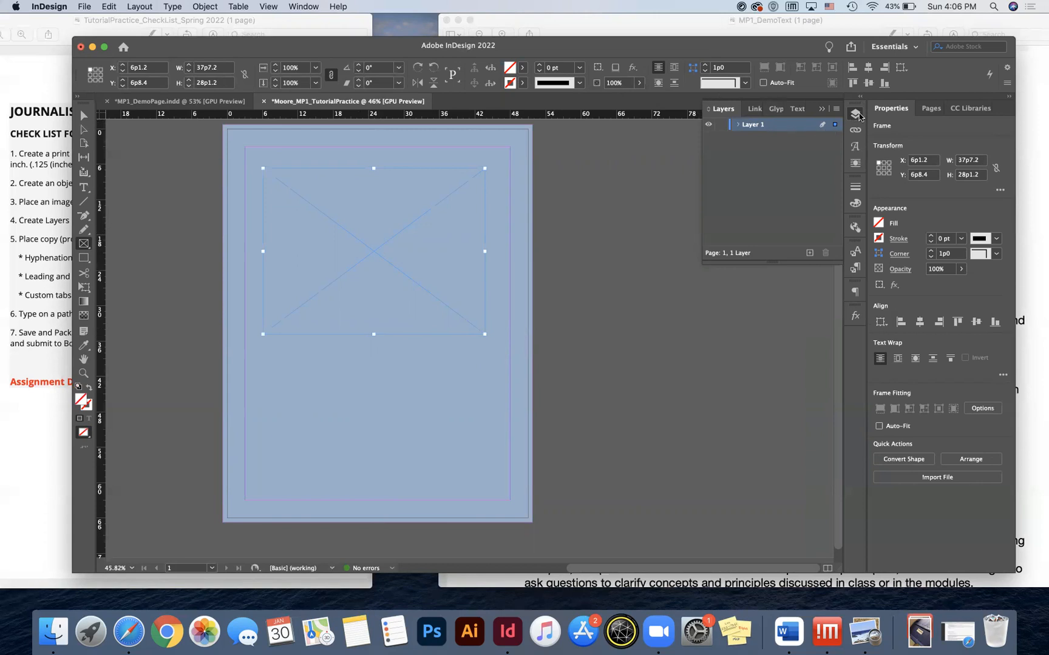
{"action": "left_click", "coordinate": [303, 7]}
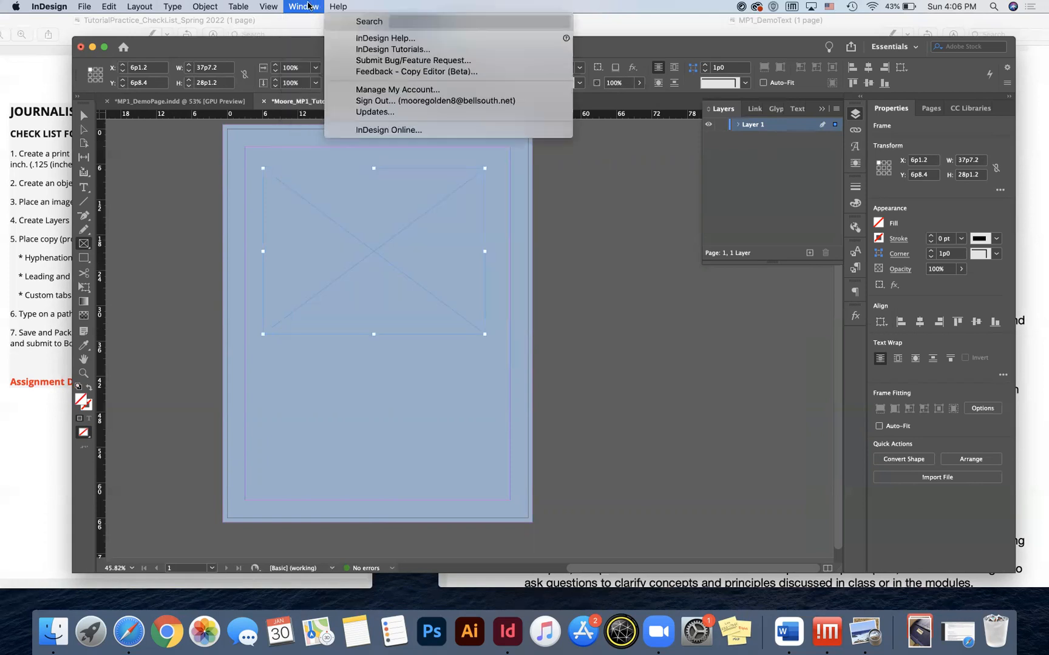
{"action": "left_click", "coordinate": [304, 6]}
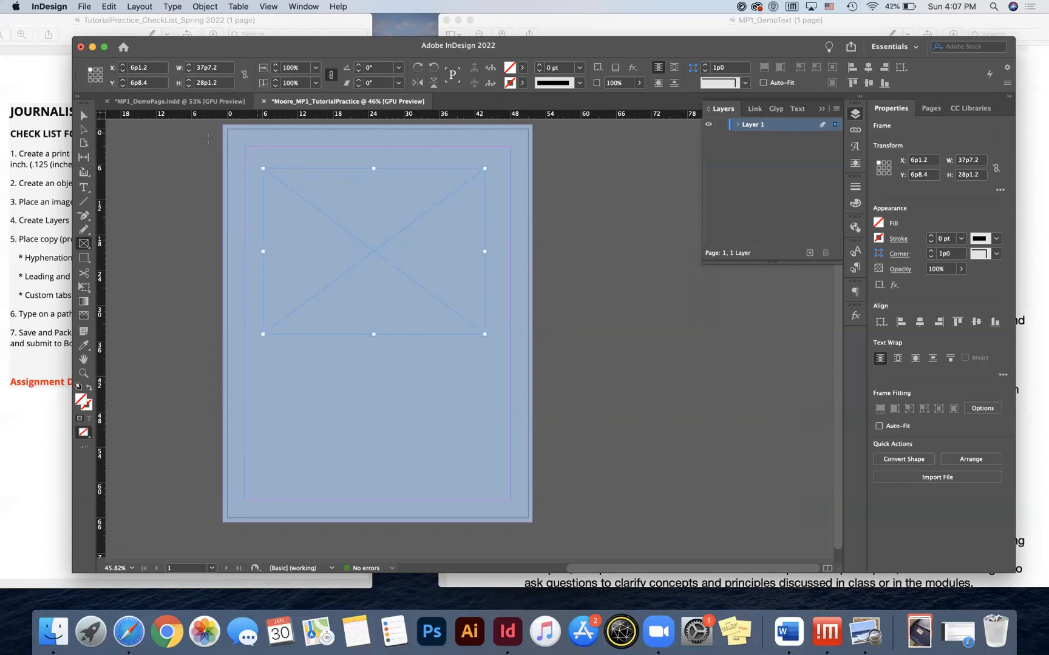
{"action": "left_click", "coordinate": [167, 154]}
{"action": "type", "text": "v"}
{"action": "left_click", "coordinate": [578, 339]}
{"action": "left_click", "coordinate": [555, 351]}
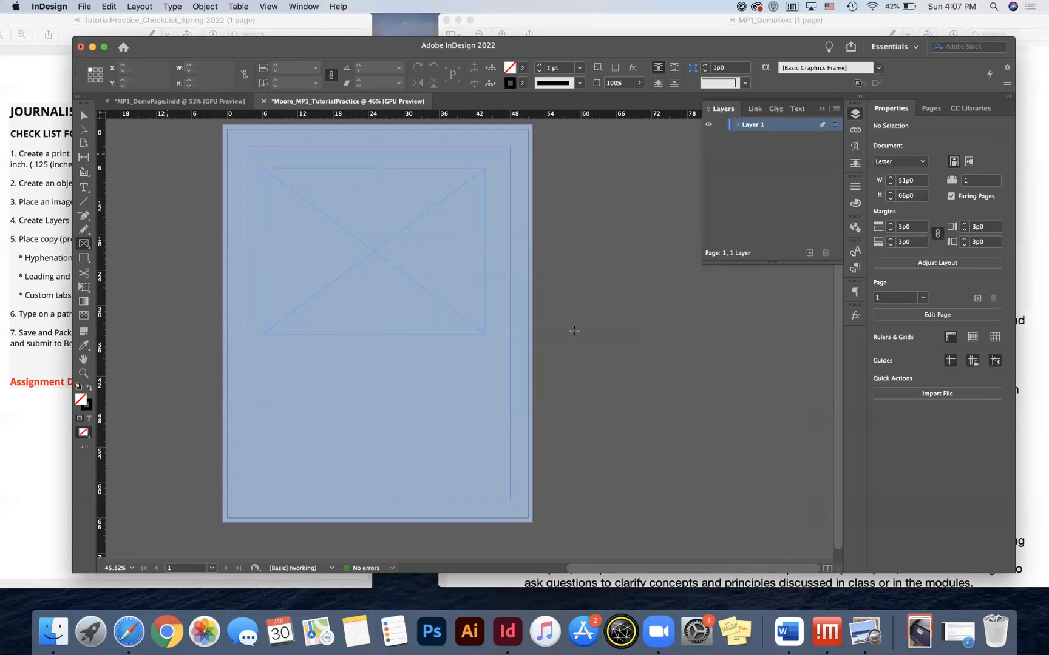
{"action": "left_click", "coordinate": [152, 161]}
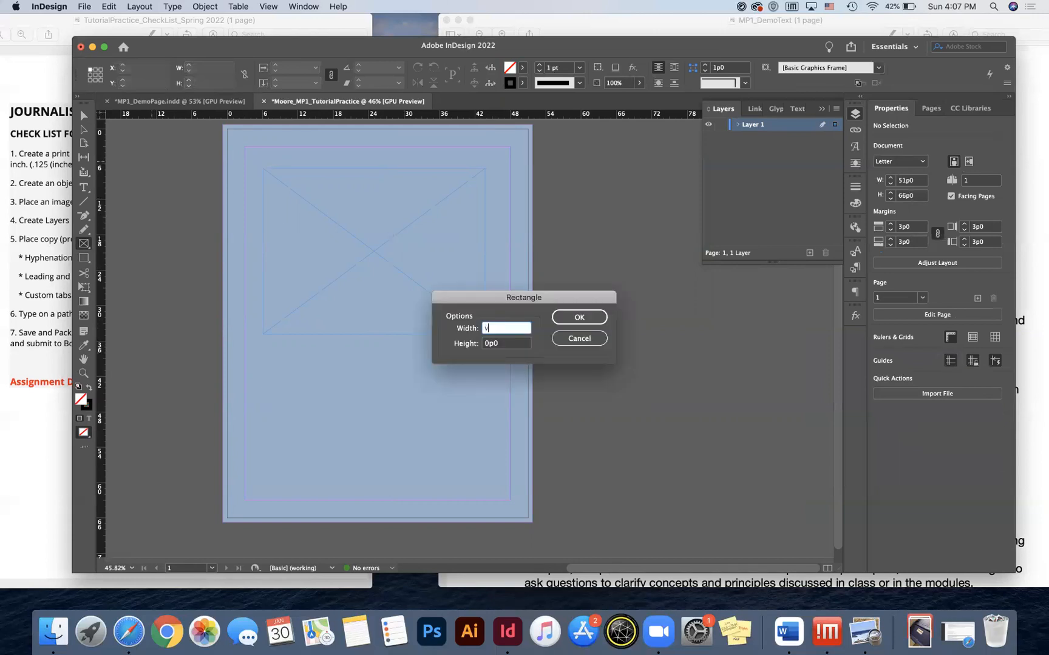
{"action": "left_click", "coordinate": [583, 338]}
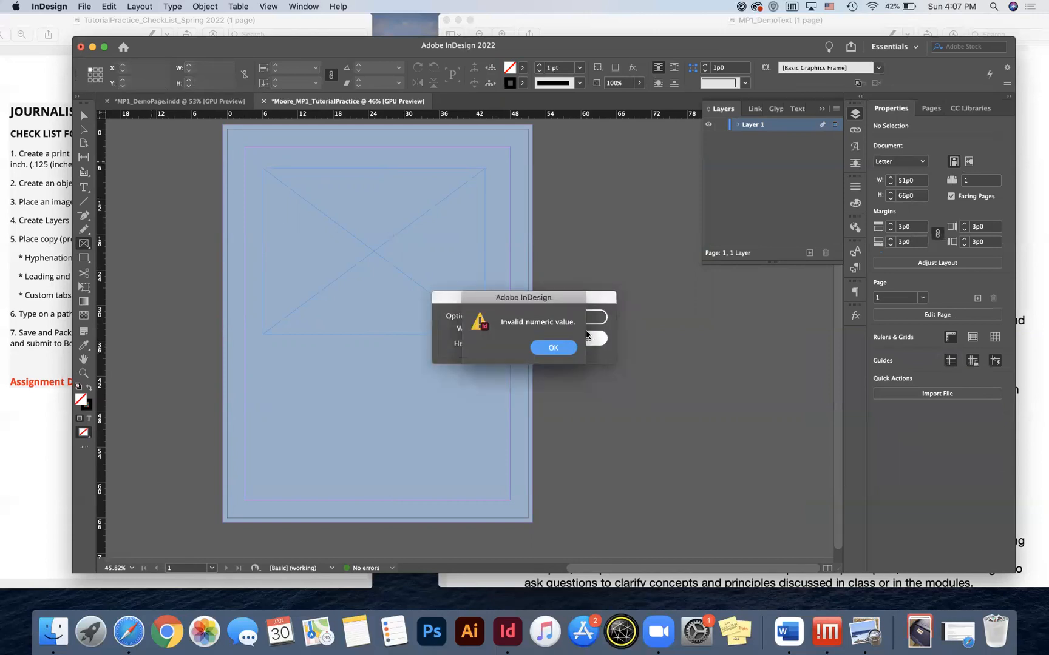
{"action": "left_click", "coordinate": [553, 347]}
Reduce the graphics frame to about 32p9 by 24p5 and centre it horizontally in the upper half of the page.
{"action": "key", "text": "v"}
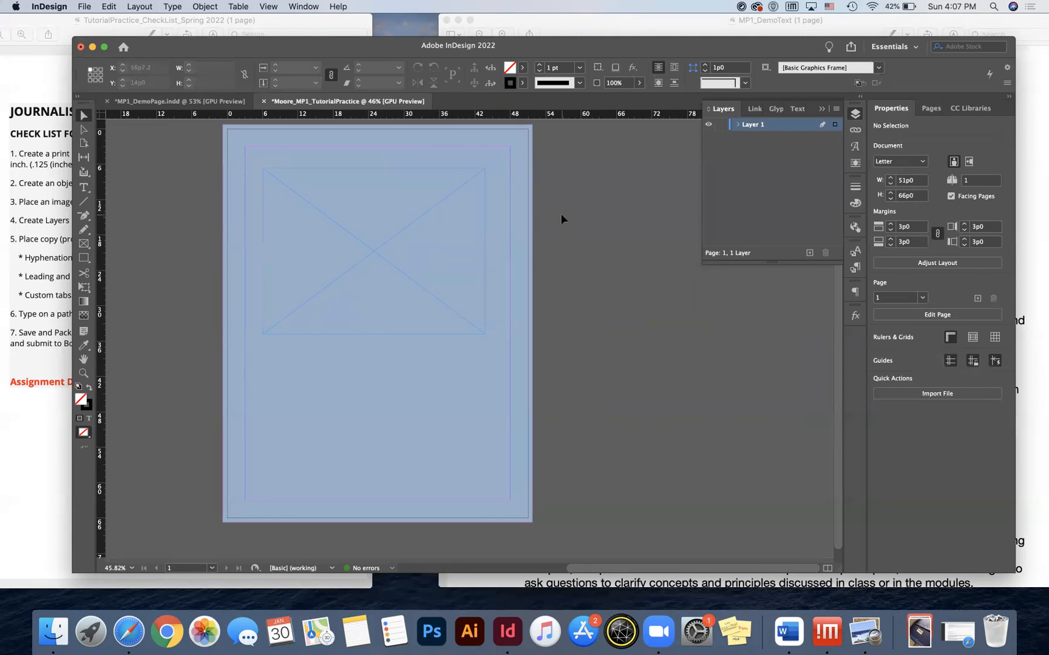
{"action": "left_click", "coordinate": [432, 209]}
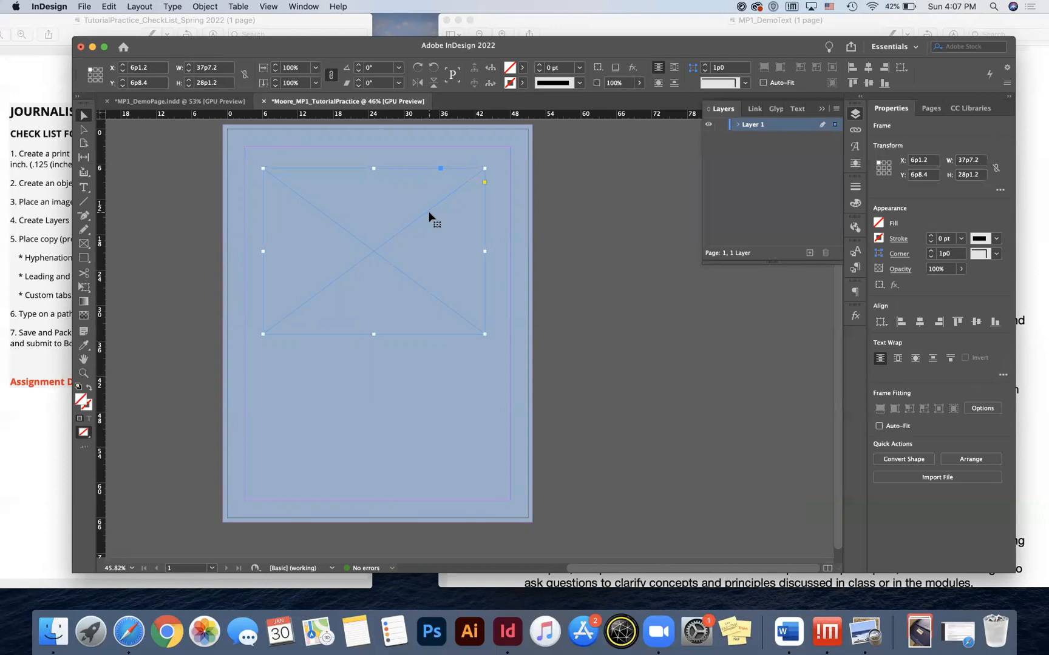
{"action": "left_click", "coordinate": [21, 231]}
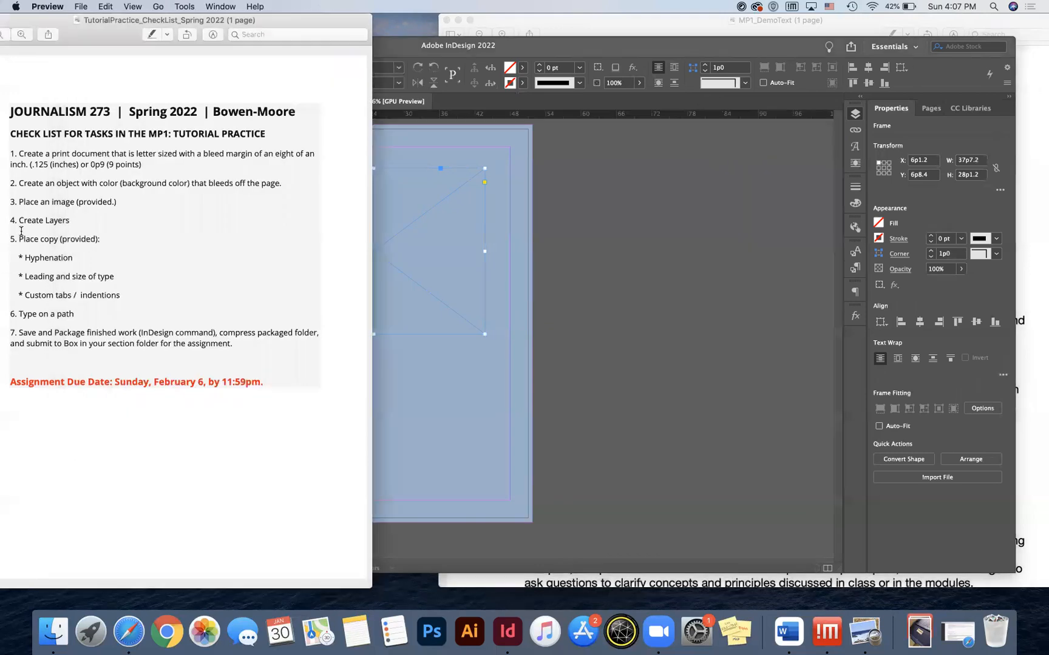
{"action": "left_click", "coordinate": [466, 274]}
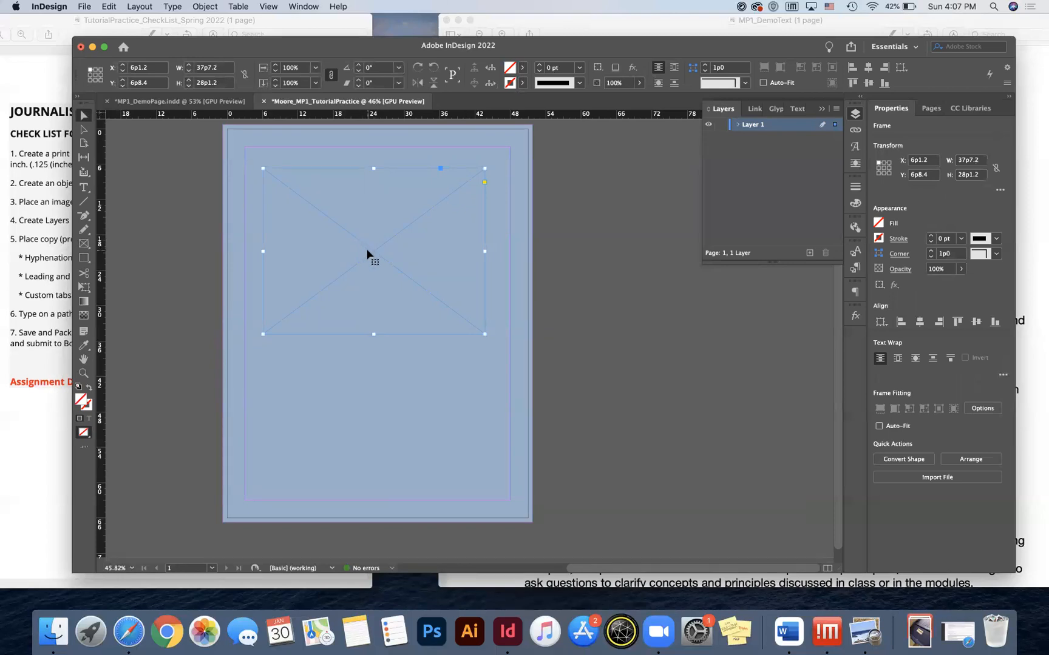
{"action": "left_click_drag", "start_coordinate": [374, 249], "coordinate": [377, 270]}
{"action": "left_click_drag", "start_coordinate": [378, 347], "coordinate": [377, 326]}
{"action": "scroll", "coordinate": [369, 267], "scroll_direction": "up", "scroll_amount": 1}
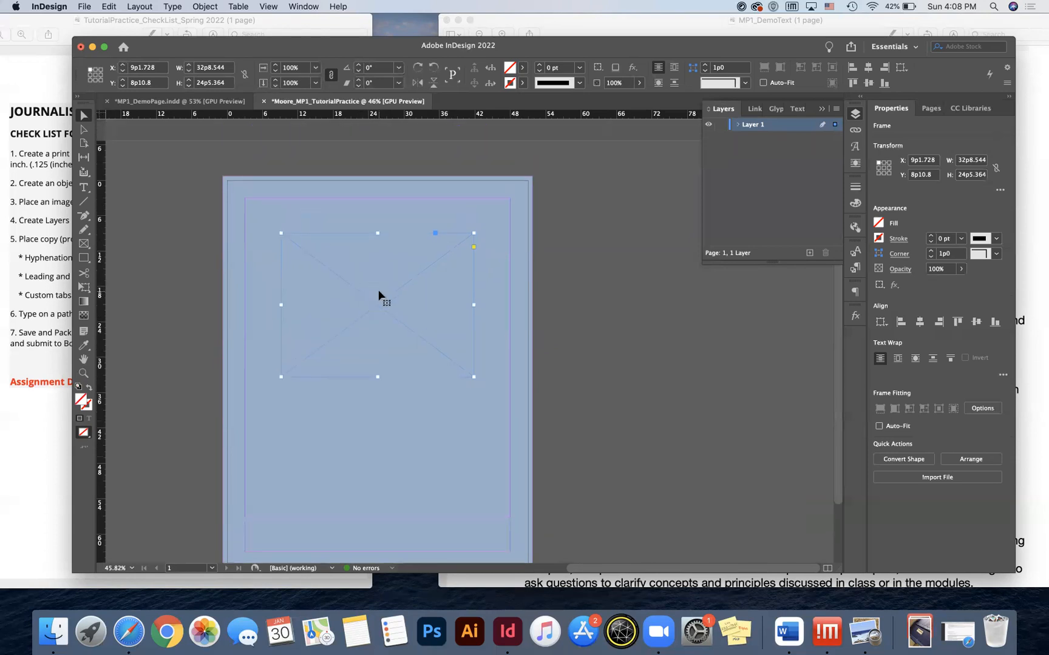
{"action": "scroll", "coordinate": [377, 289], "scroll_direction": "down", "scroll_amount": 2}
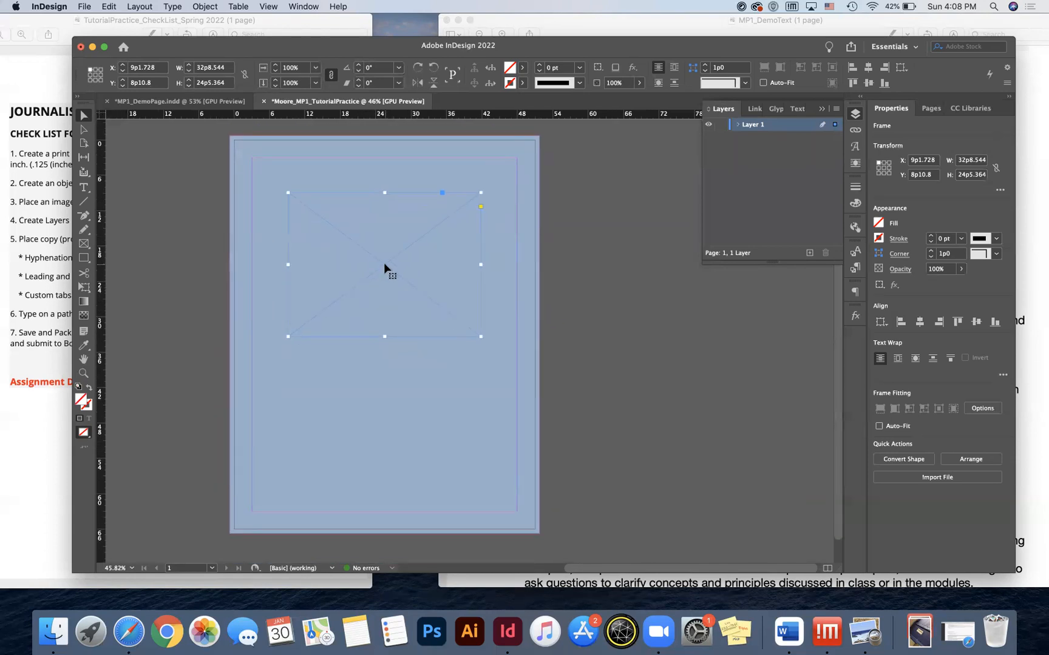
Place the Desktop image Creative Thinking Image_MP1.tif into the selected graphics frame.
{"action": "left_click", "coordinate": [89, 7]}
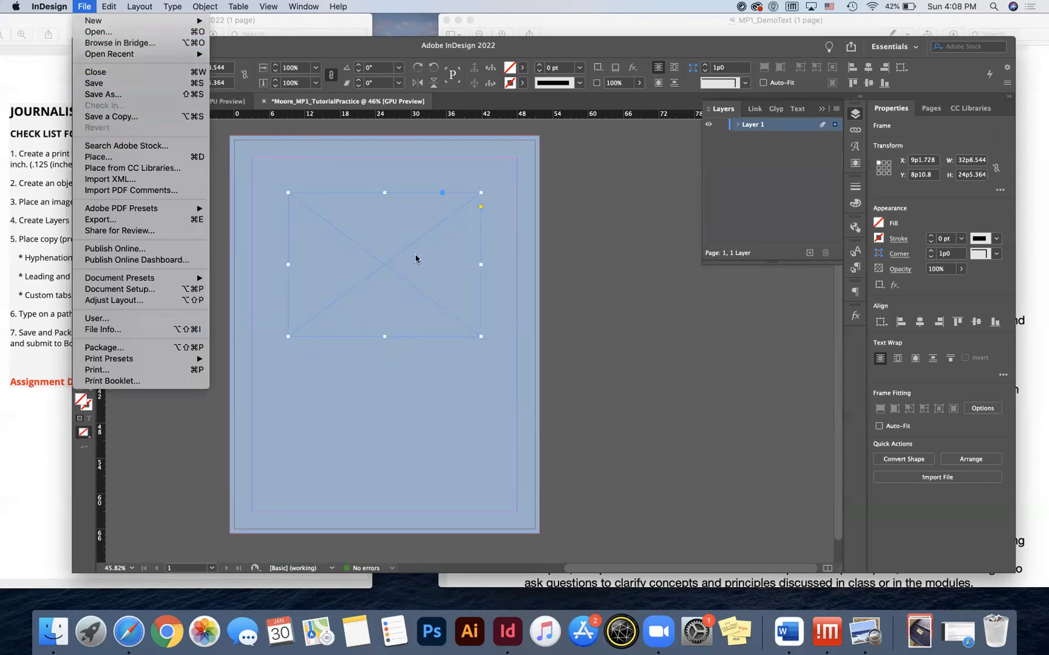
{"action": "key", "text": "super+d"}
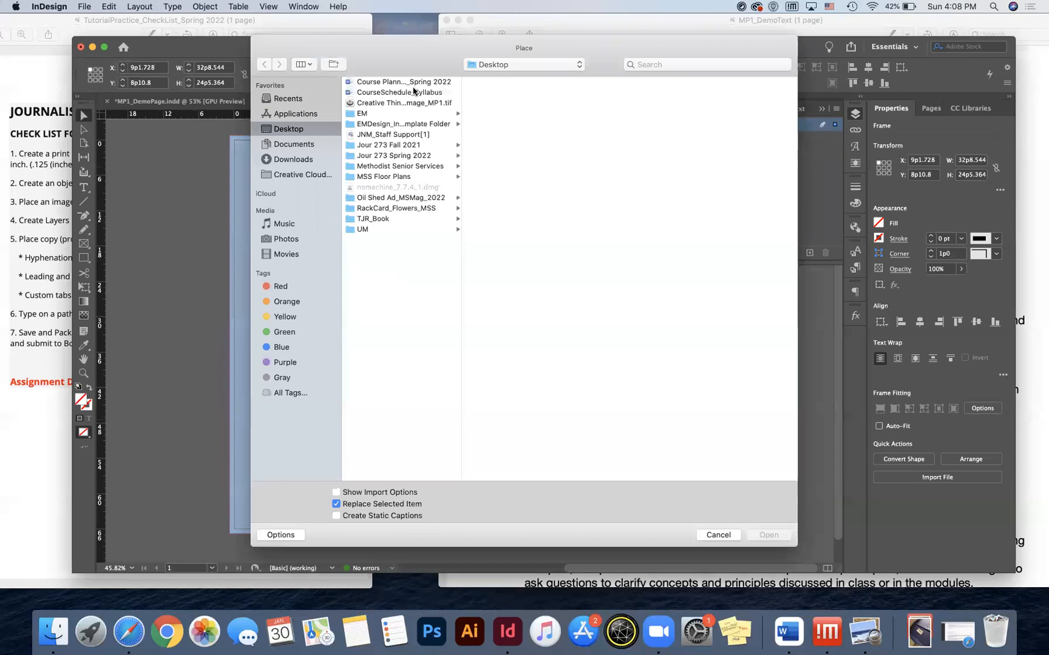
{"action": "left_click", "coordinate": [416, 103]}
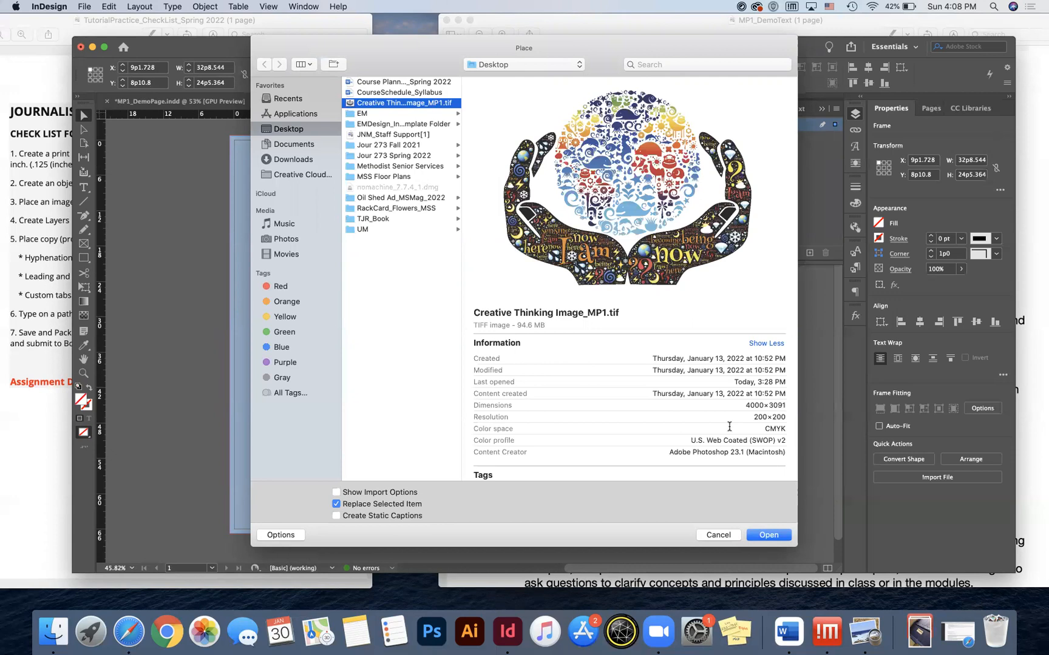
{"action": "left_click", "coordinate": [768, 536]}
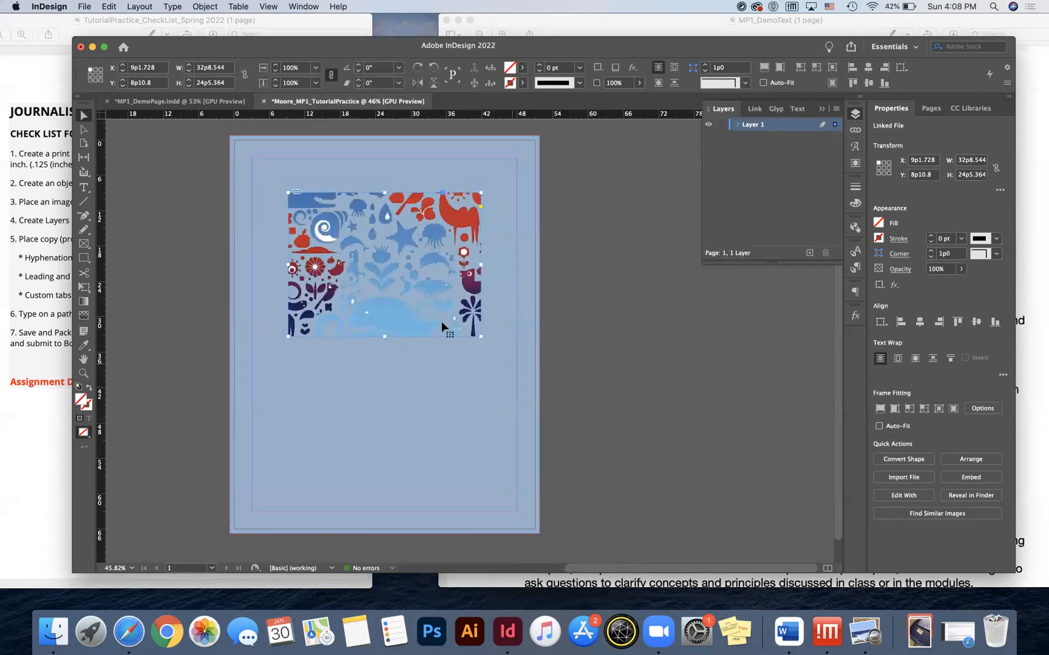
Scale the placed image proportionally to about 26% so the whole artwork fits inside its graphics frame.
{"action": "double_click", "coordinate": [404, 301]}
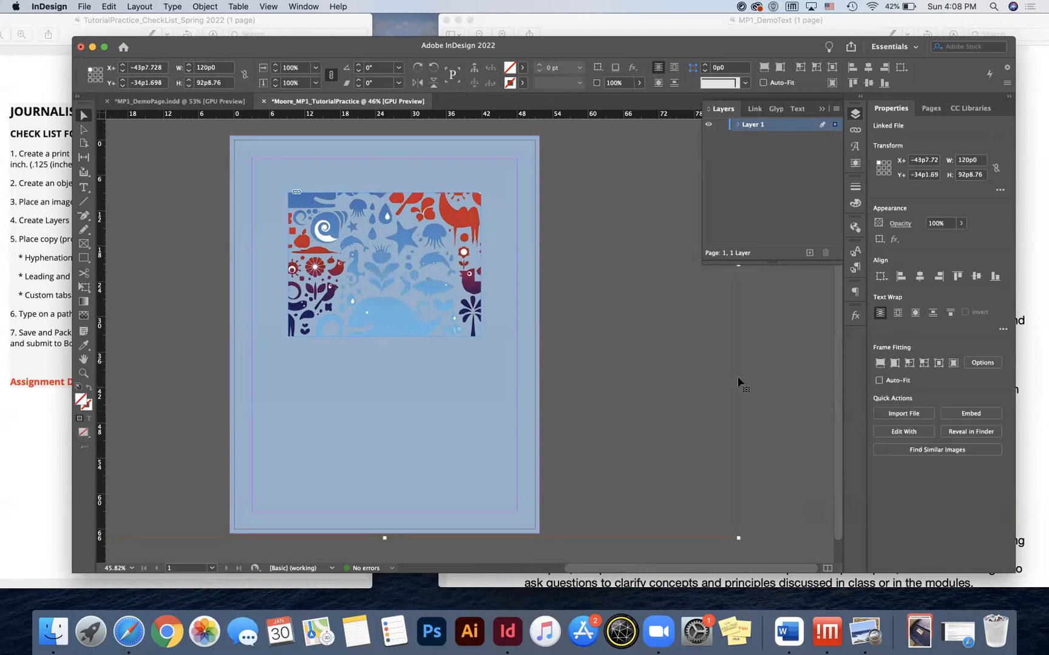
{"action": "scroll", "coordinate": [741, 378], "scroll_direction": "down", "scroll_amount": 5}
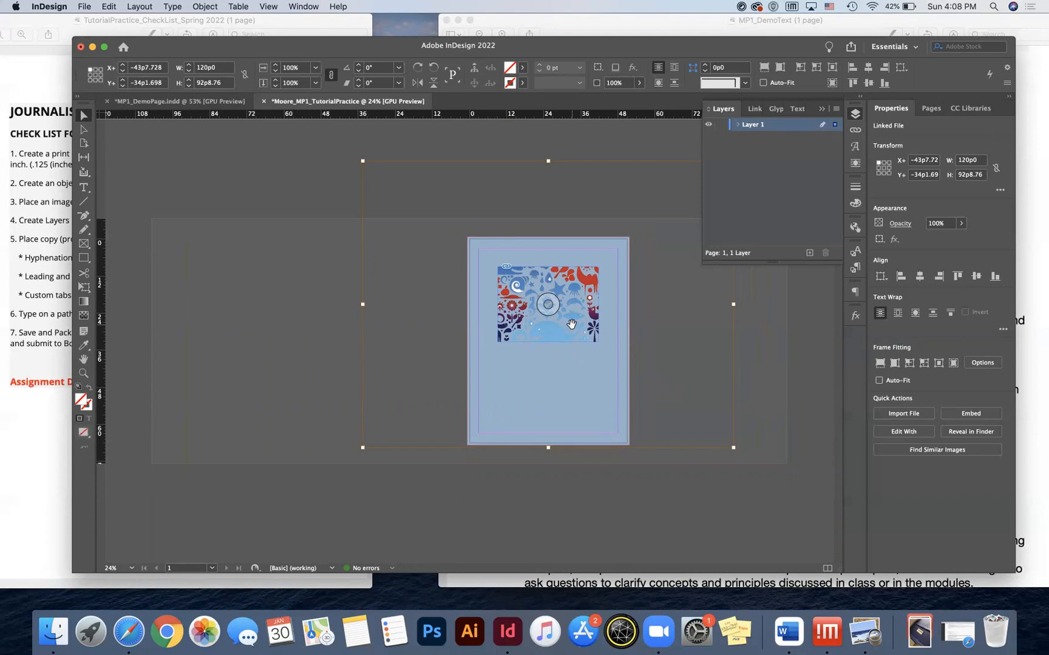
{"action": "key", "text": "super+comma"}
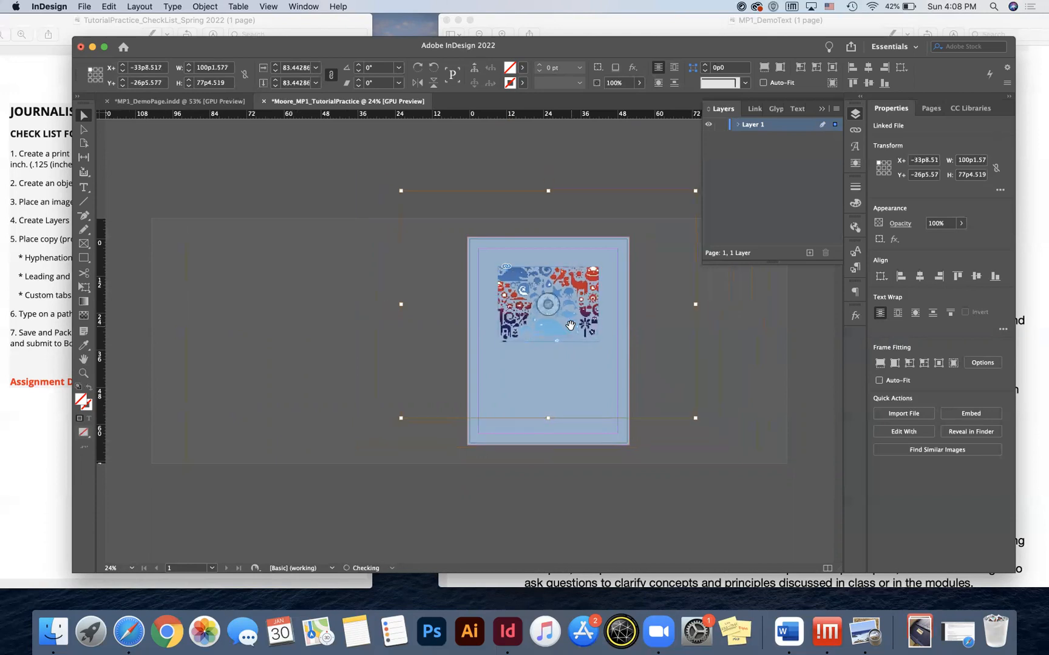
{"action": "key", "text": "super+comma"}
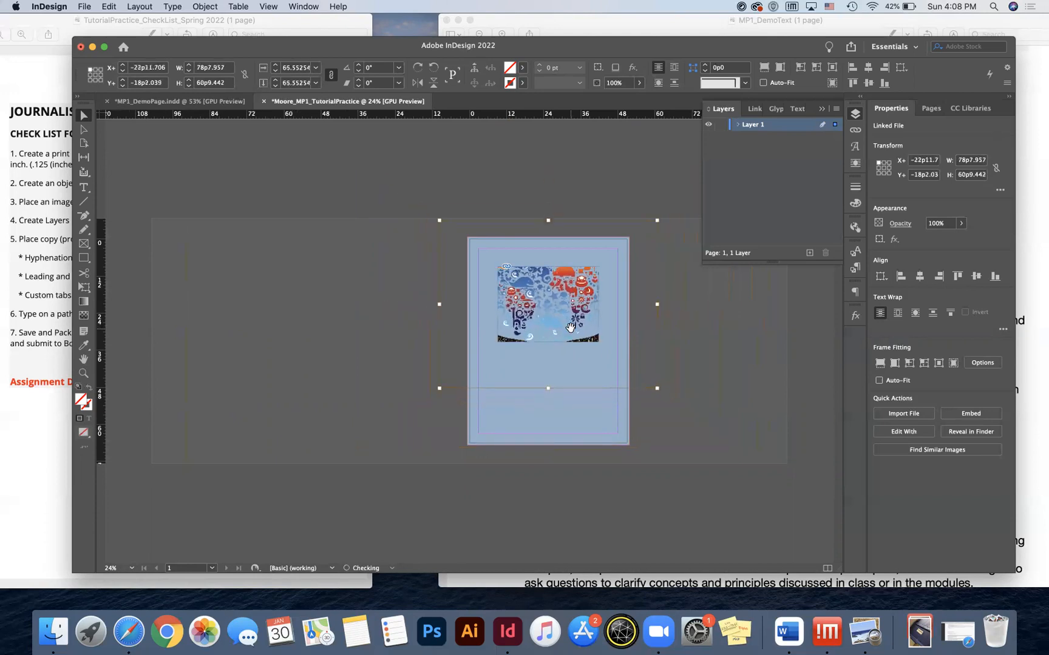
{"action": "key", "text": "super+comma"}
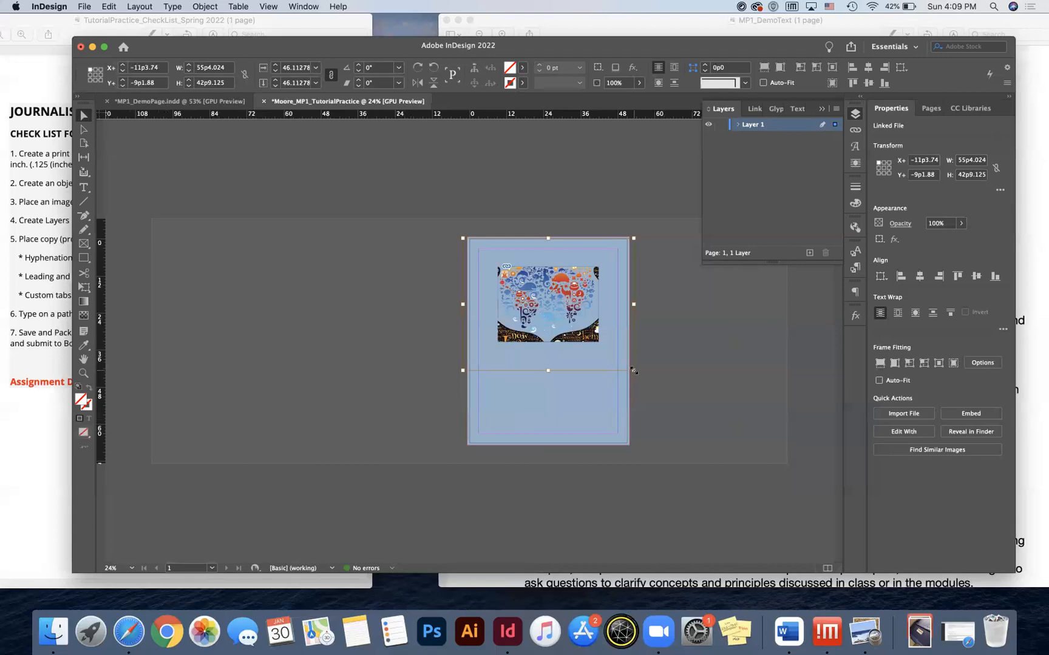
{"action": "left_click_drag", "start_coordinate": [634, 371], "coordinate": [596, 341]}
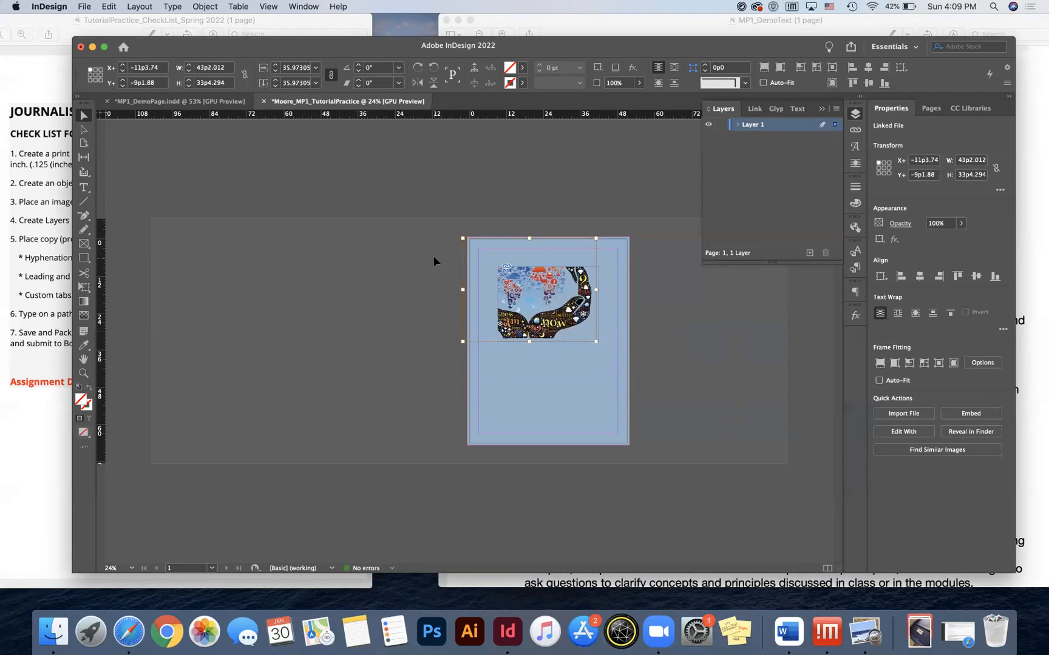
{"action": "left_click_drag", "start_coordinate": [461, 239], "coordinate": [497, 265]}
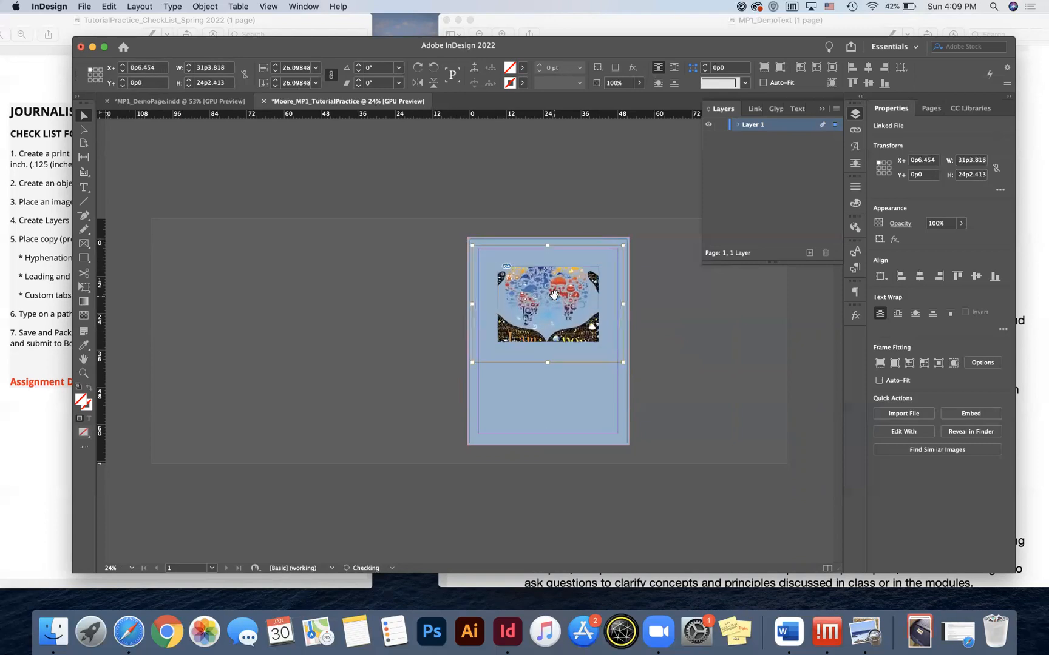
{"action": "left_click", "coordinate": [622, 308]}
{"action": "left_click", "coordinate": [636, 308]}
{"action": "scroll", "coordinate": [636, 308], "scroll_direction": "up", "scroll_amount": 8}
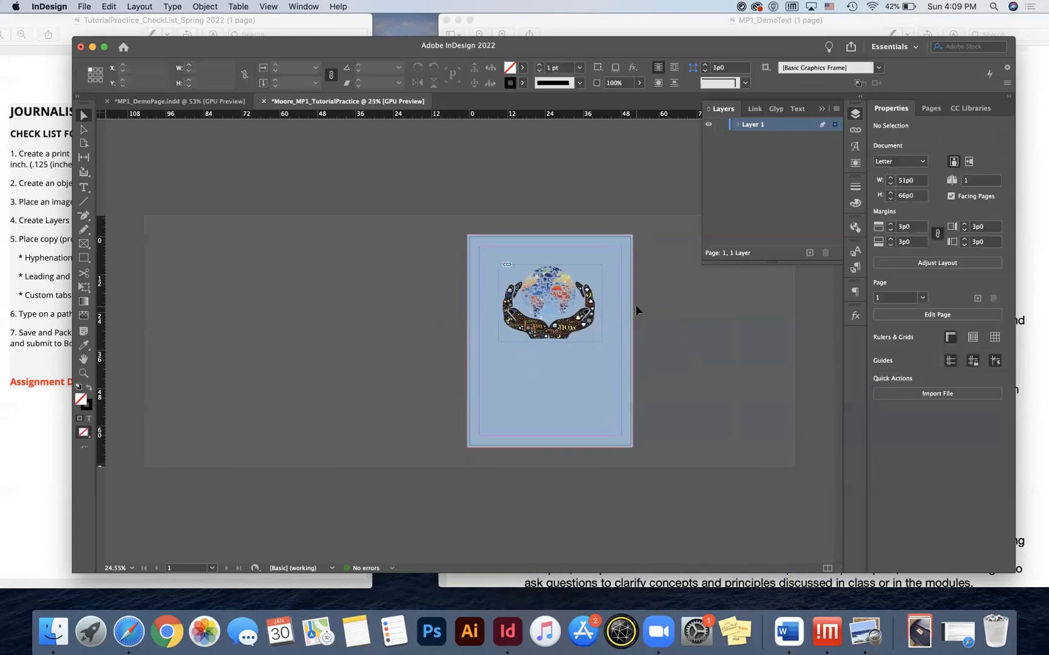
{"action": "scroll", "coordinate": [459, 283], "scroll_direction": "up", "scroll_amount": 3}
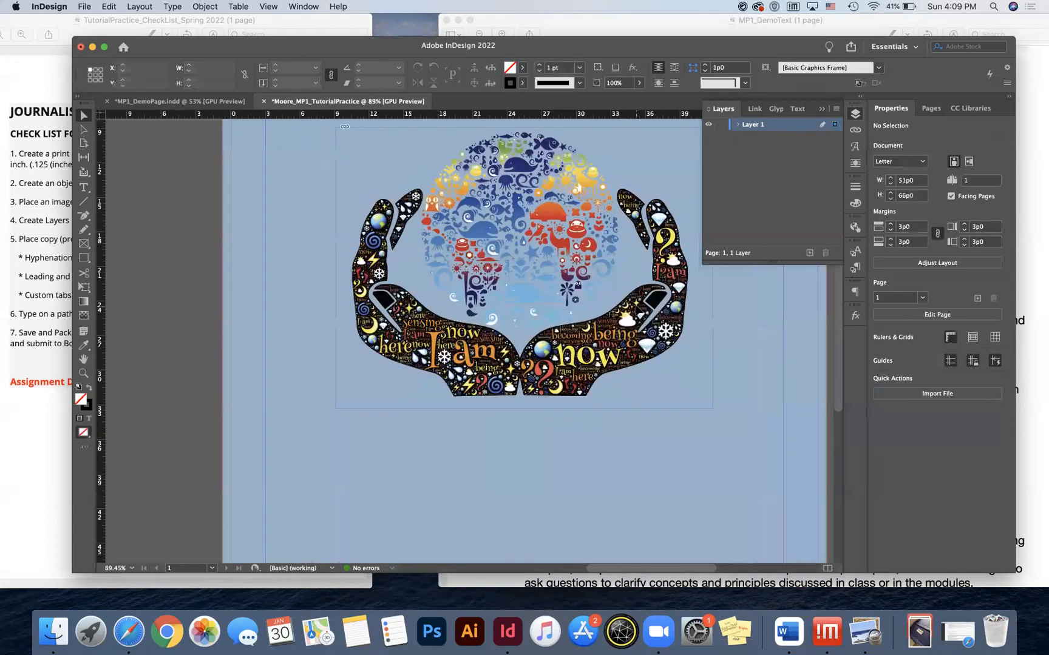
Tighten the graphics frame around the hands and globe image to about 30p4 by 24p1, without scaling the image.
{"action": "left_click", "coordinate": [418, 261]}
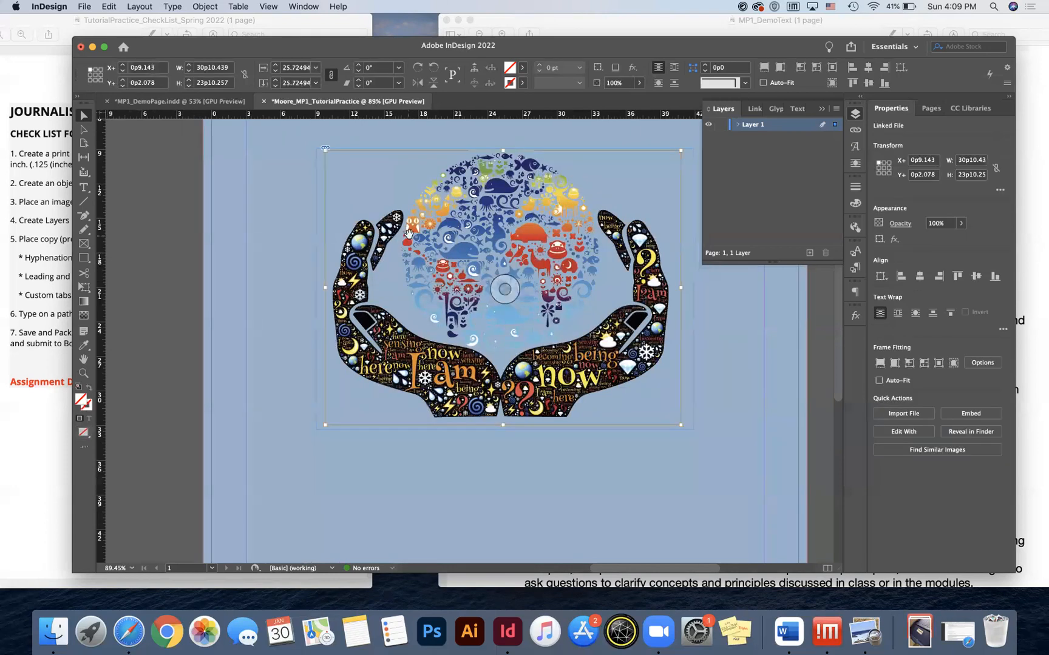
{"action": "left_click", "coordinate": [316, 242]}
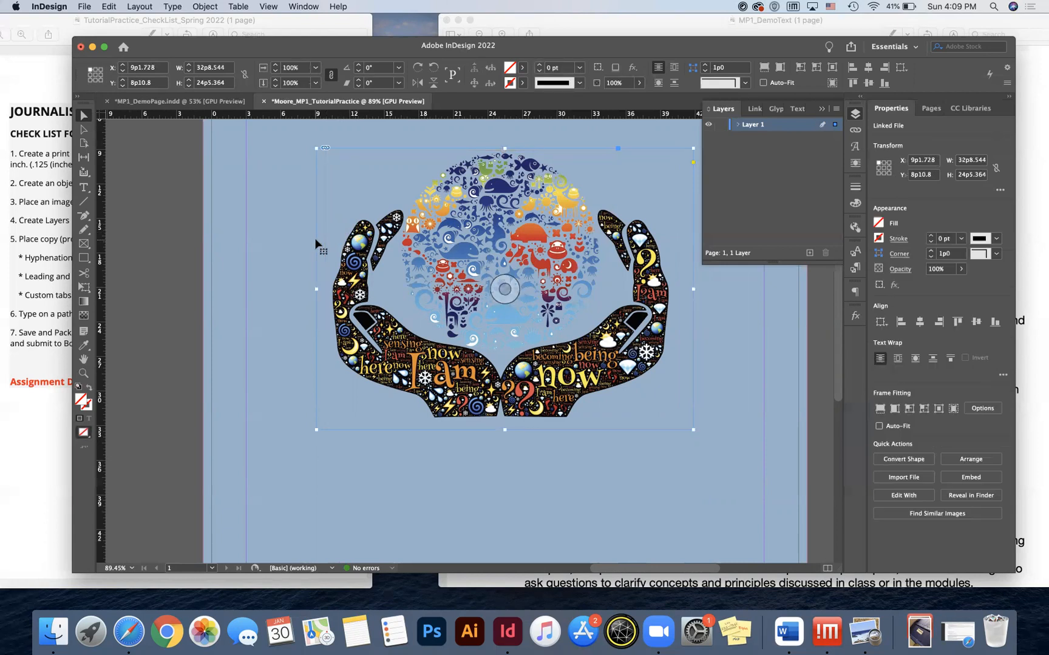
{"action": "double_click", "coordinate": [437, 234]}
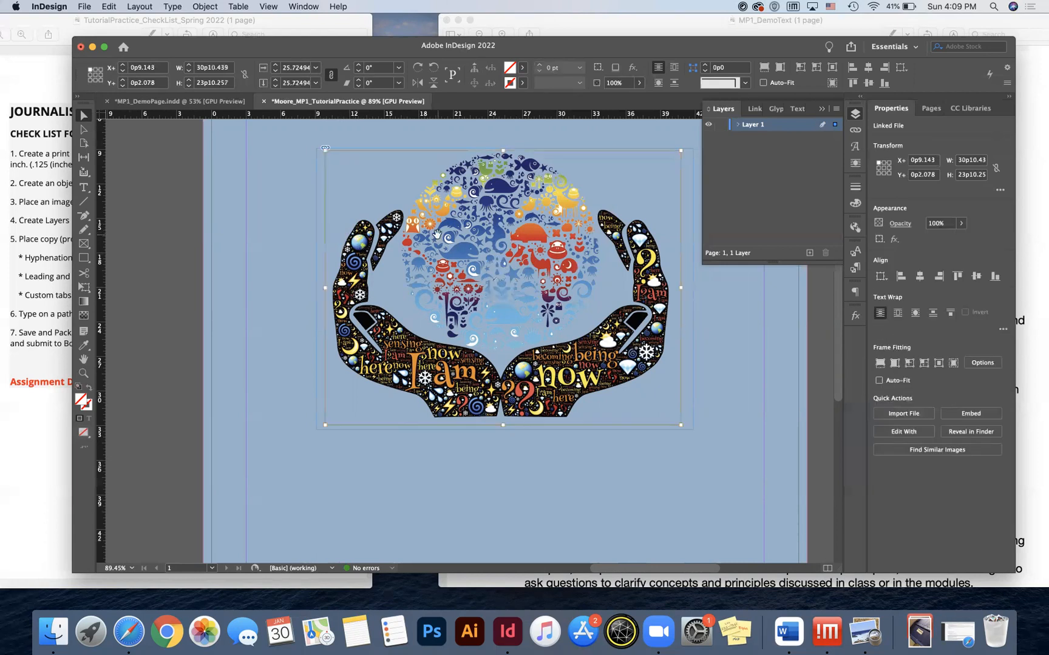
{"action": "left_click", "coordinate": [317, 289]}
{"action": "left_click_drag", "start_coordinate": [316, 289], "coordinate": [326, 289]}
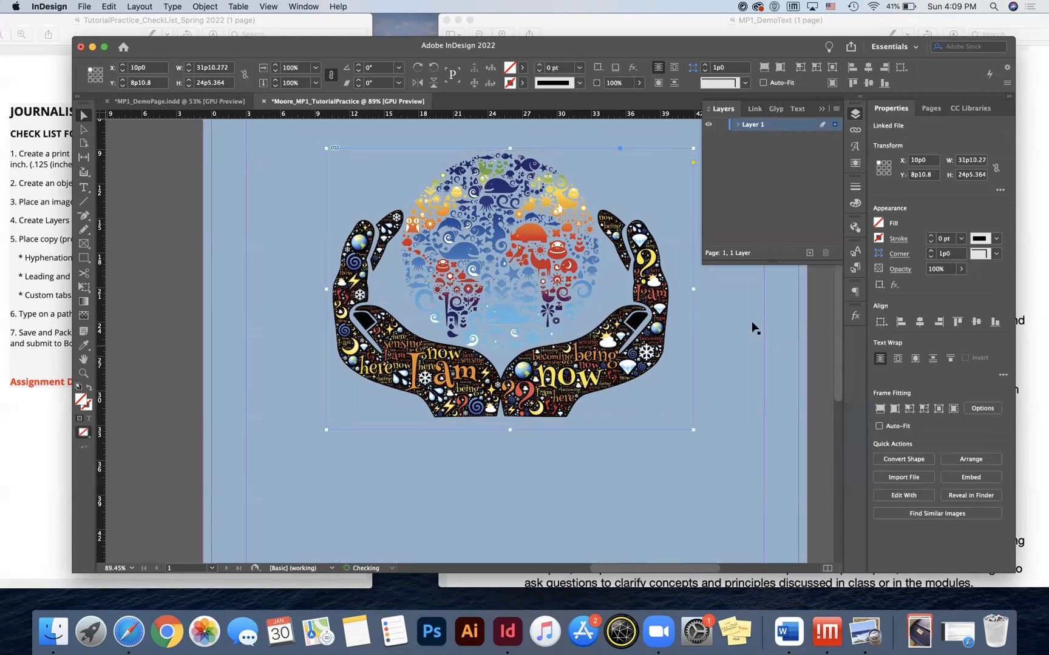
{"action": "left_click_drag", "start_coordinate": [693, 289], "coordinate": [675, 292]}
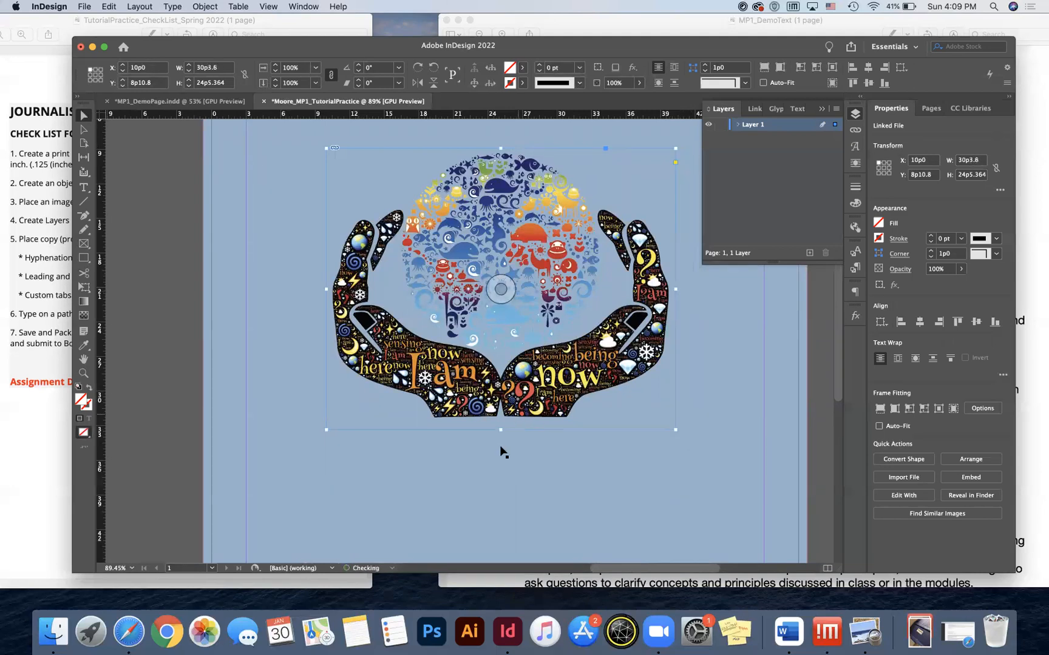
{"action": "left_click_drag", "start_coordinate": [500, 430], "coordinate": [500, 425]}
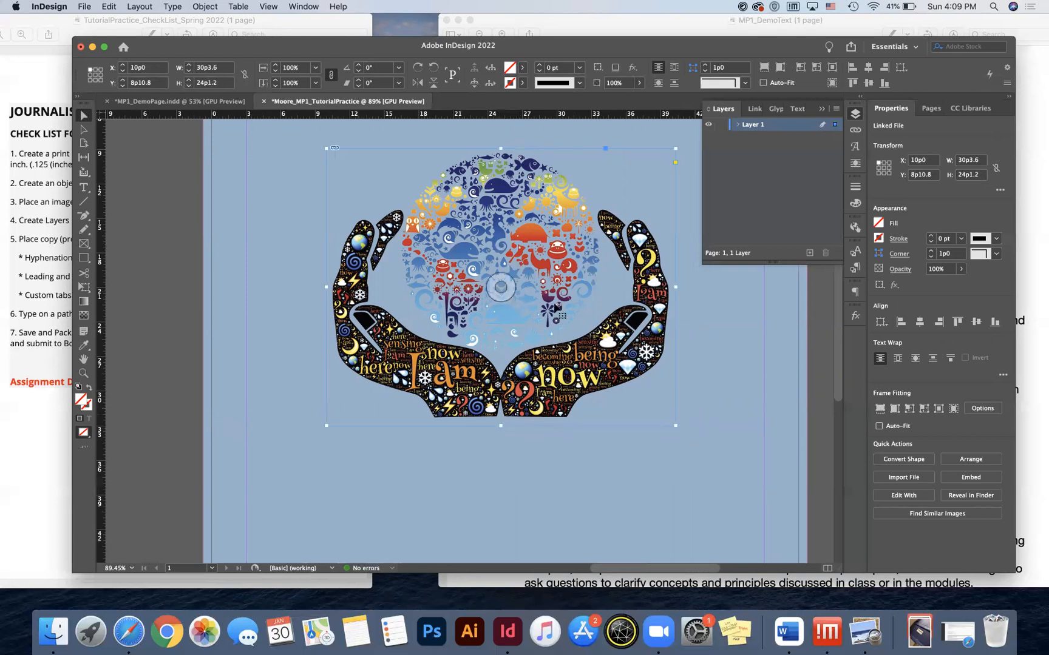
Enlarge the graphics frame and its image together proportionally to about 31p3 by 24p10.
{"action": "double_click", "coordinate": [528, 223]}
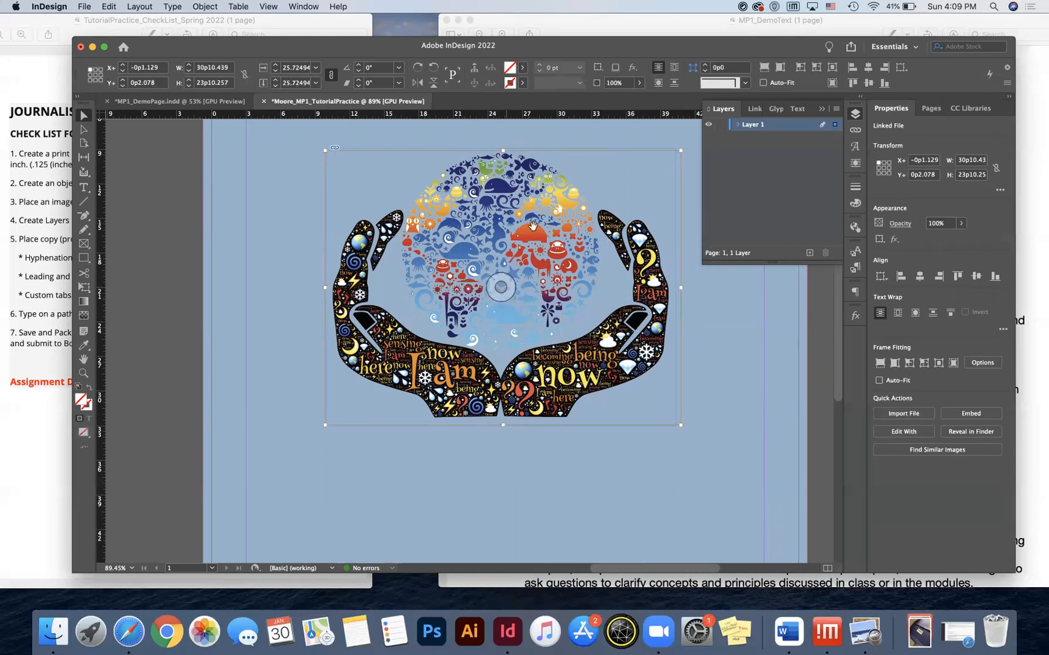
{"action": "left_click", "coordinate": [678, 276]}
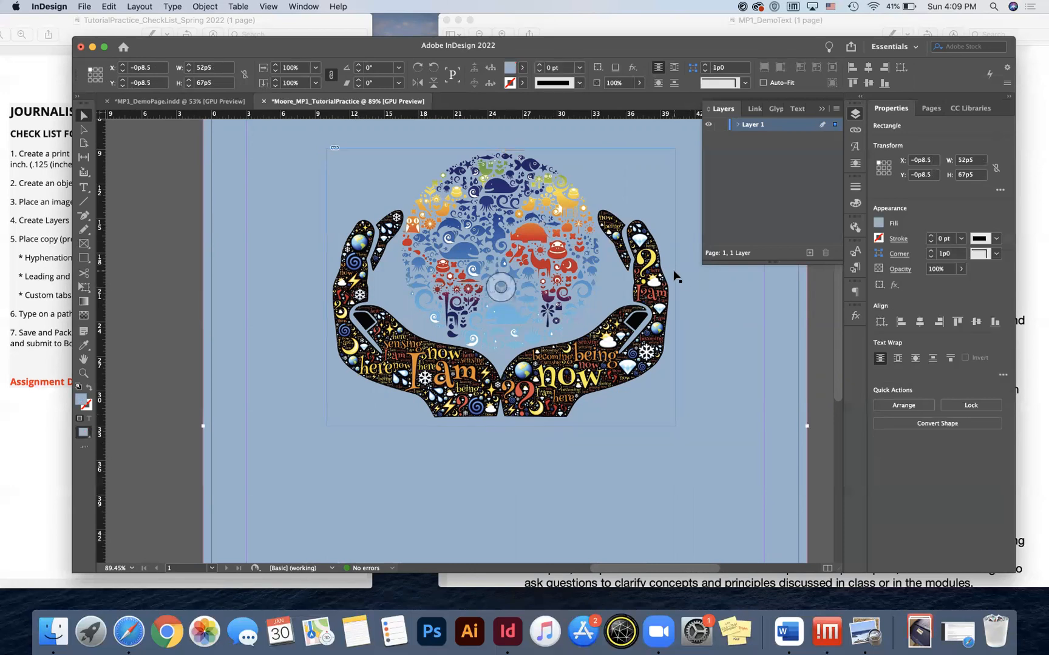
{"action": "left_click", "coordinate": [678, 276]}
{"action": "left_click", "coordinate": [679, 272]}
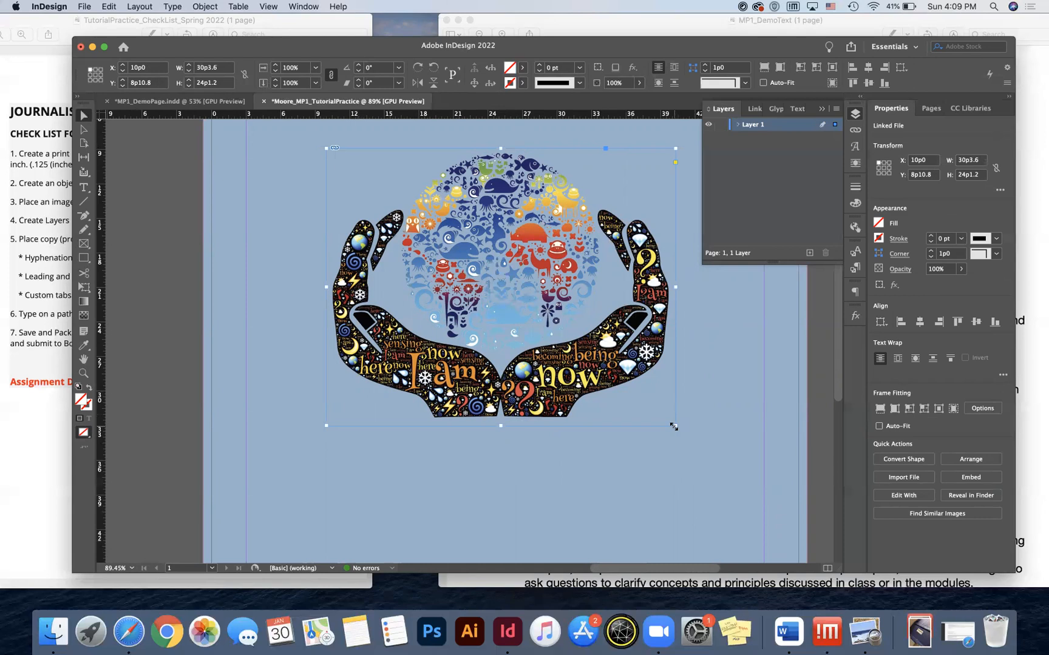
{"action": "mouse_move", "coordinate": [674, 427]}
{"action": "left_mouse_down"}
{"action": "mouse_move", "coordinate": [716, 458]}
{"action": "mouse_move", "coordinate": [619, 380]}
{"action": "mouse_move", "coordinate": [726, 461]}
{"action": "mouse_move", "coordinate": [617, 381]}
{"action": "mouse_move", "coordinate": [682, 435]}
{"action": "left_mouse_up"}
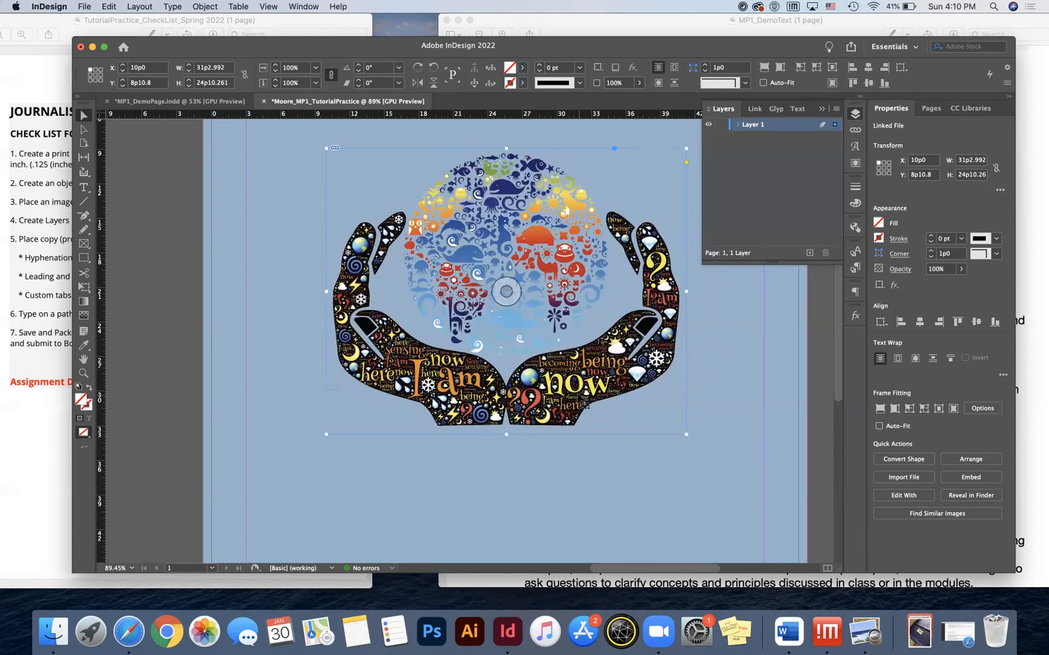
Move the framed image to about X 9p10.5, Y 8p1.7, centred across the page, deselect it and check the whole page.
{"action": "left_click_drag", "start_coordinate": [586, 405], "coordinate": [577, 390]}
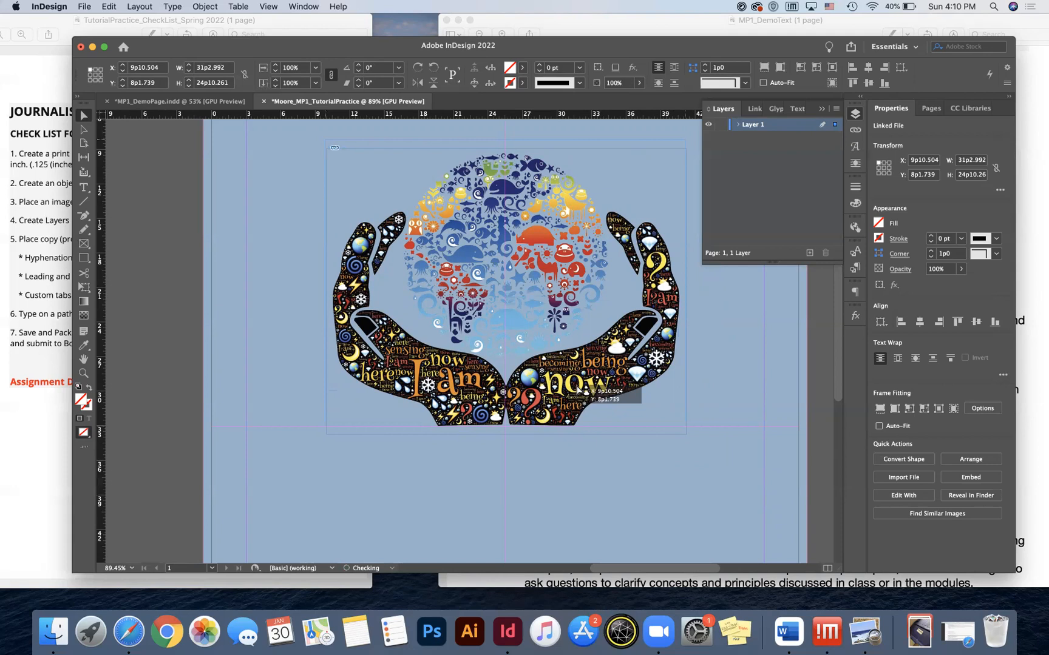
{"action": "mouse_move", "coordinate": [585, 391]}
{"action": "left_mouse_down"}
{"action": "mouse_move", "coordinate": [568, 394]}
{"action": "mouse_move", "coordinate": [581, 398]}
{"action": "left_mouse_up"}
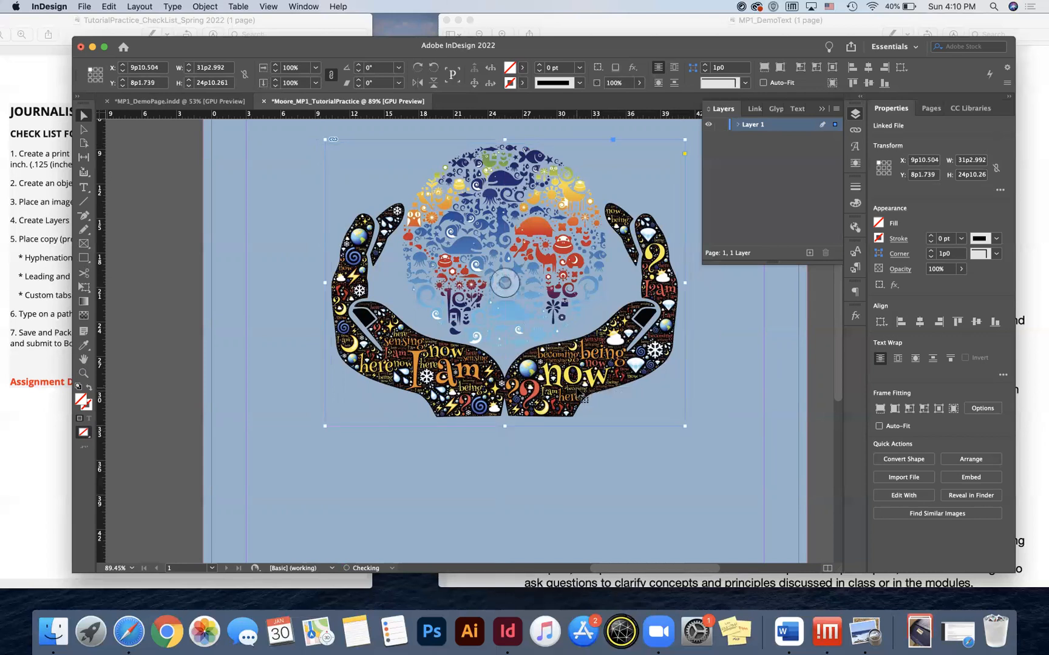
{"action": "left_click", "coordinate": [613, 508]}
{"action": "key", "text": "super+minus"}
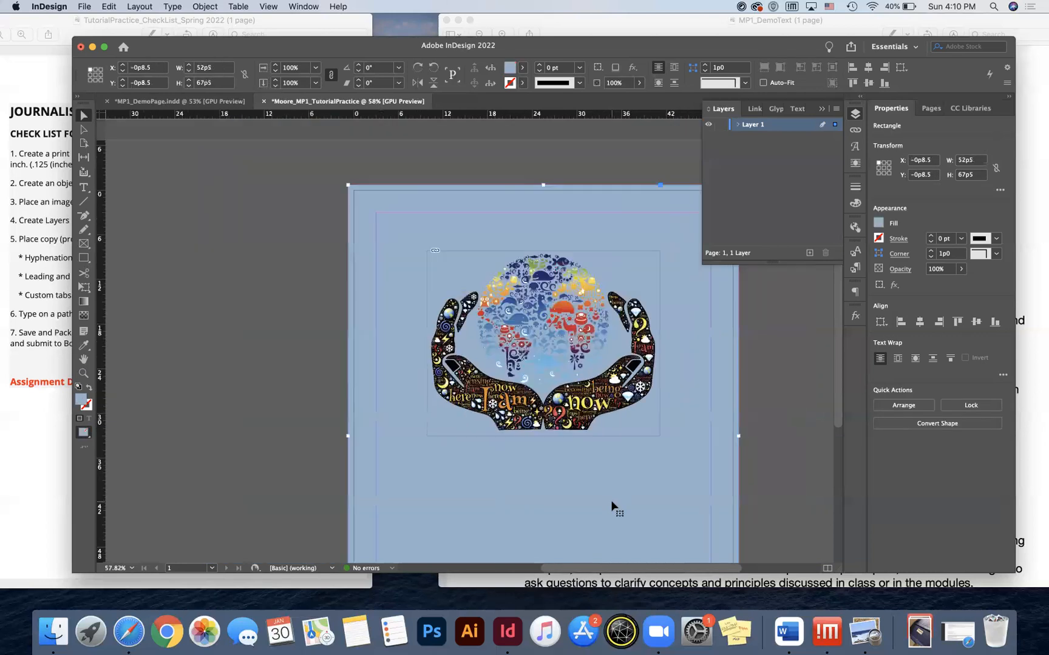
{"action": "scroll", "coordinate": [613, 509], "scroll_direction": "right", "scroll_amount": 5}
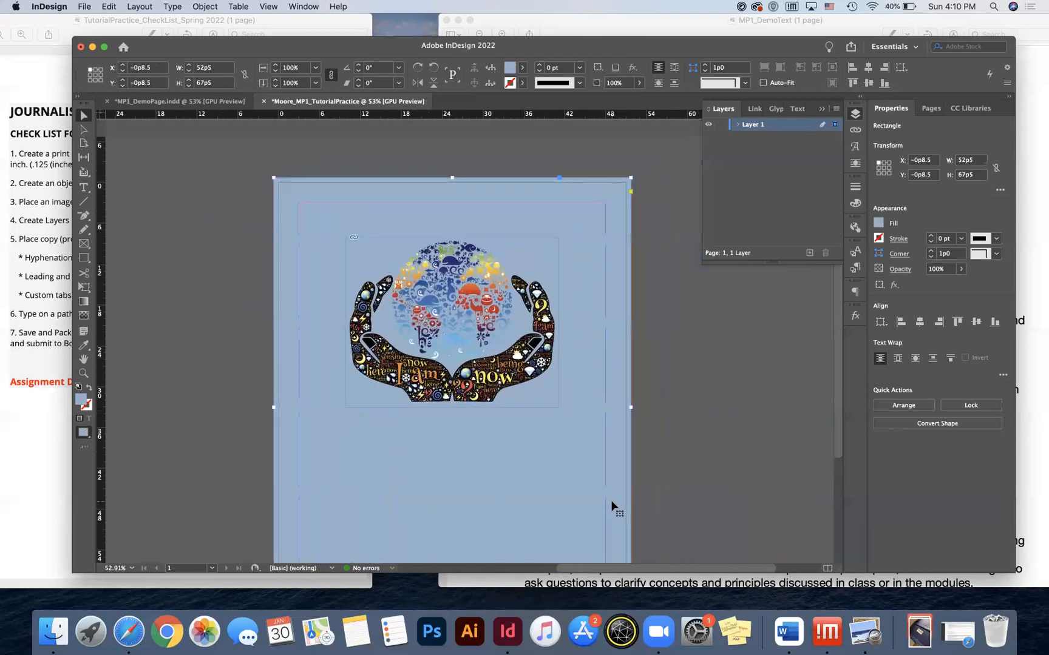
{"action": "left_click", "coordinate": [690, 398]}
{"action": "scroll", "coordinate": [552, 381], "scroll_direction": "right", "scroll_amount": 3}
{"action": "scroll", "coordinate": [553, 381], "scroll_direction": "down", "scroll_amount": 2}
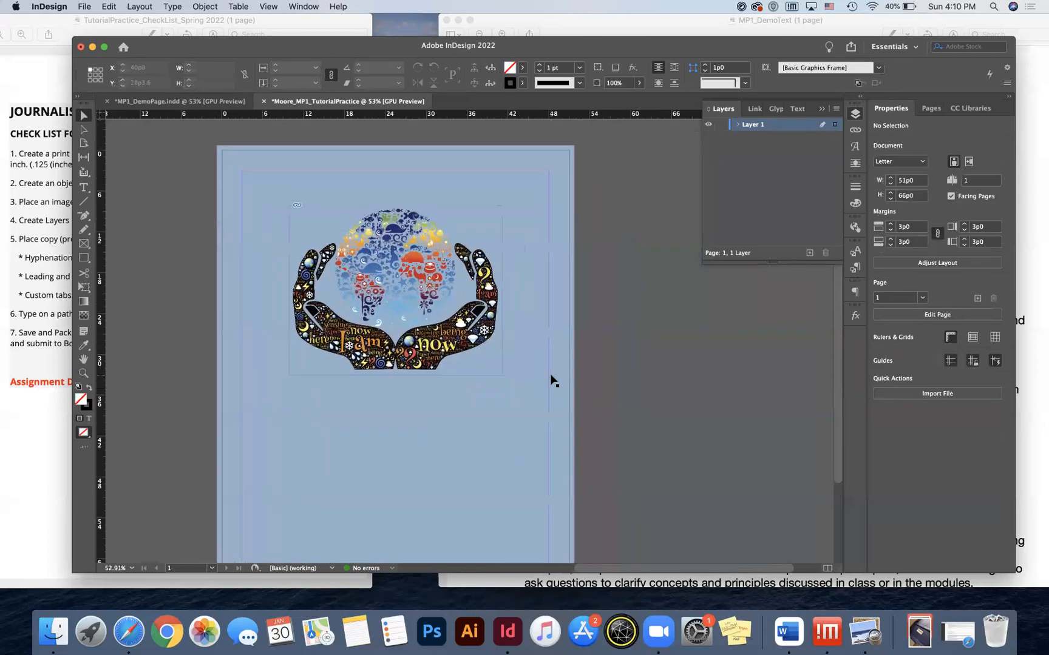
{"action": "scroll", "coordinate": [551, 377], "scroll_direction": "down", "scroll_amount": 1}
{"action": "scroll", "coordinate": [606, 343], "scroll_direction": "down", "scroll_amount": 1}
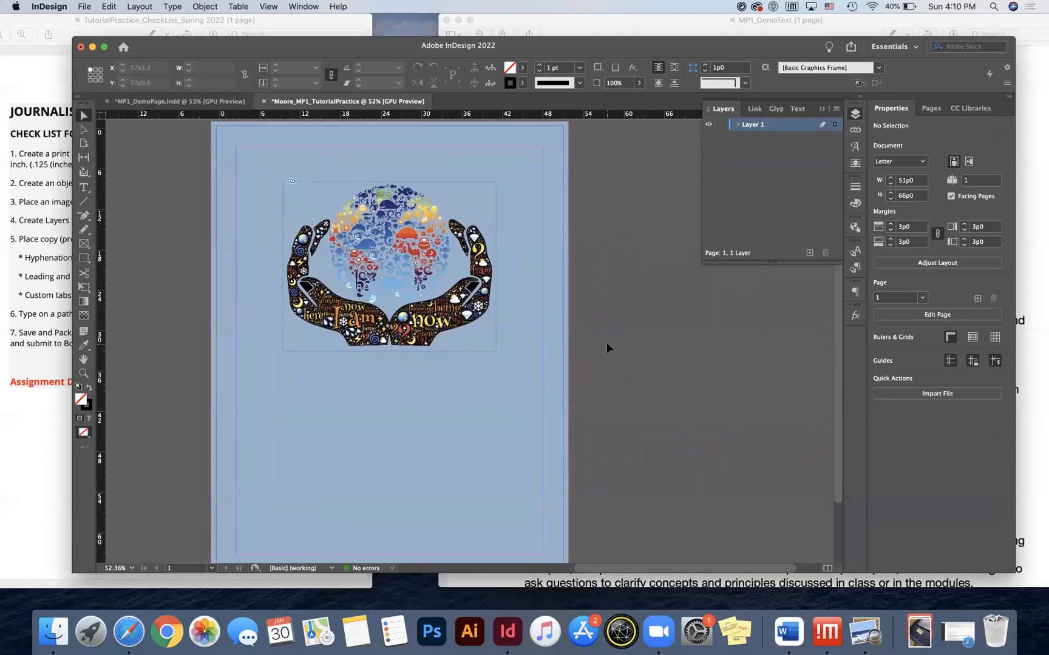
{"action": "scroll", "coordinate": [607, 347], "scroll_direction": "down", "scroll_amount": 3}
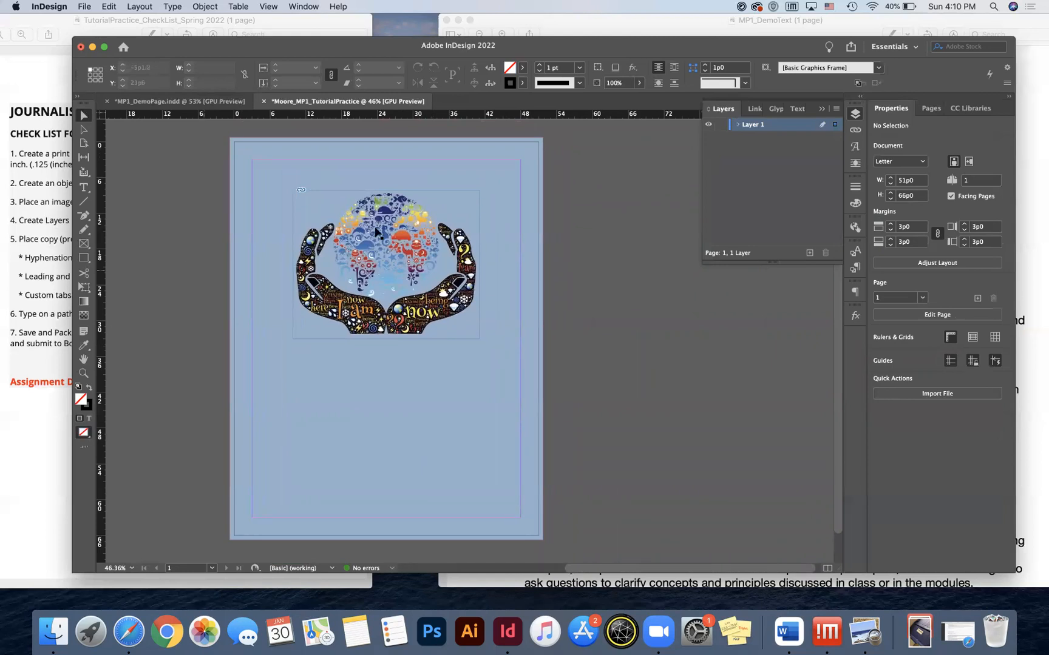
Rename Layer 1 as Background and Image.
{"action": "double_click", "coordinate": [758, 127]}
{"action": "type", "text": "B"}
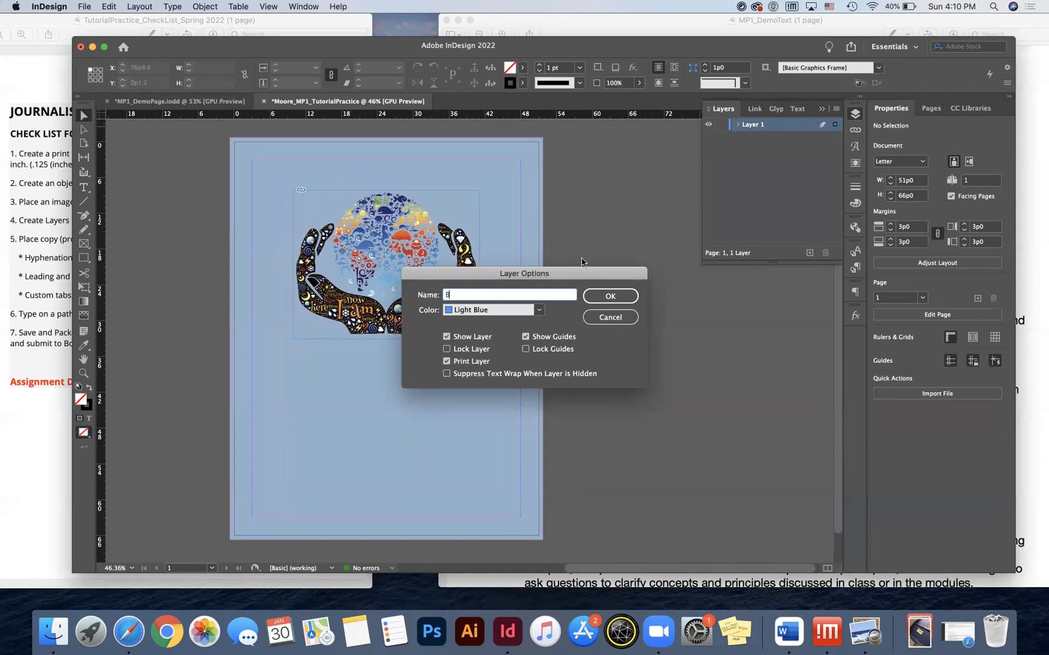
{"action": "type", "text": "ackground and Image"}
{"action": "left_click", "coordinate": [605, 296]}
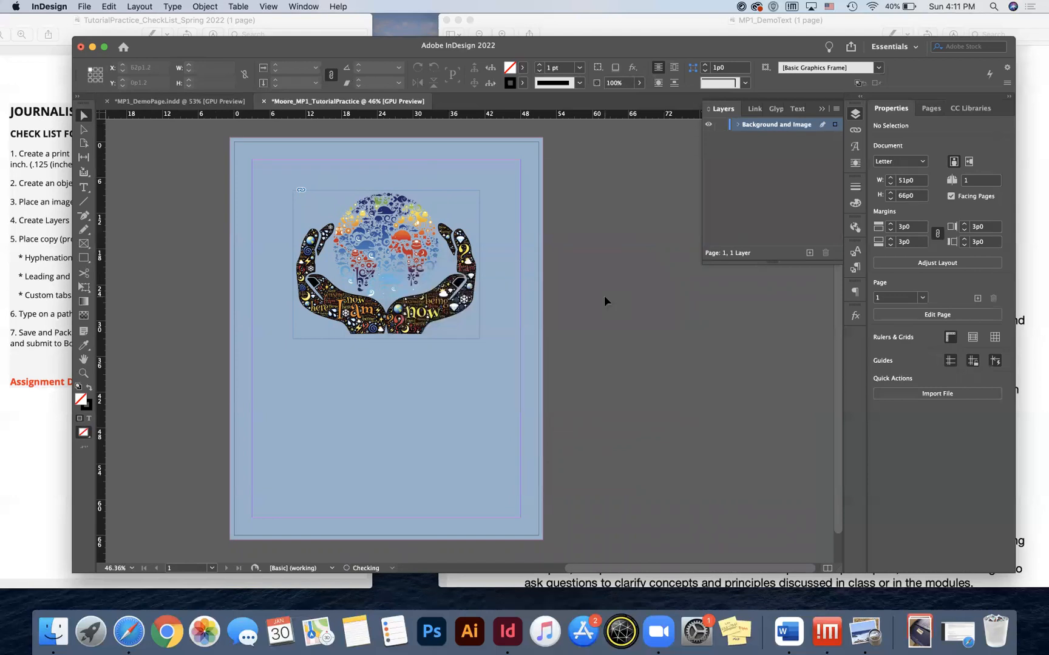
Lock the Background and Image layer, then hide it and show it again.
{"action": "left_click", "coordinate": [721, 125]}
{"action": "left_click", "coordinate": [708, 125]}
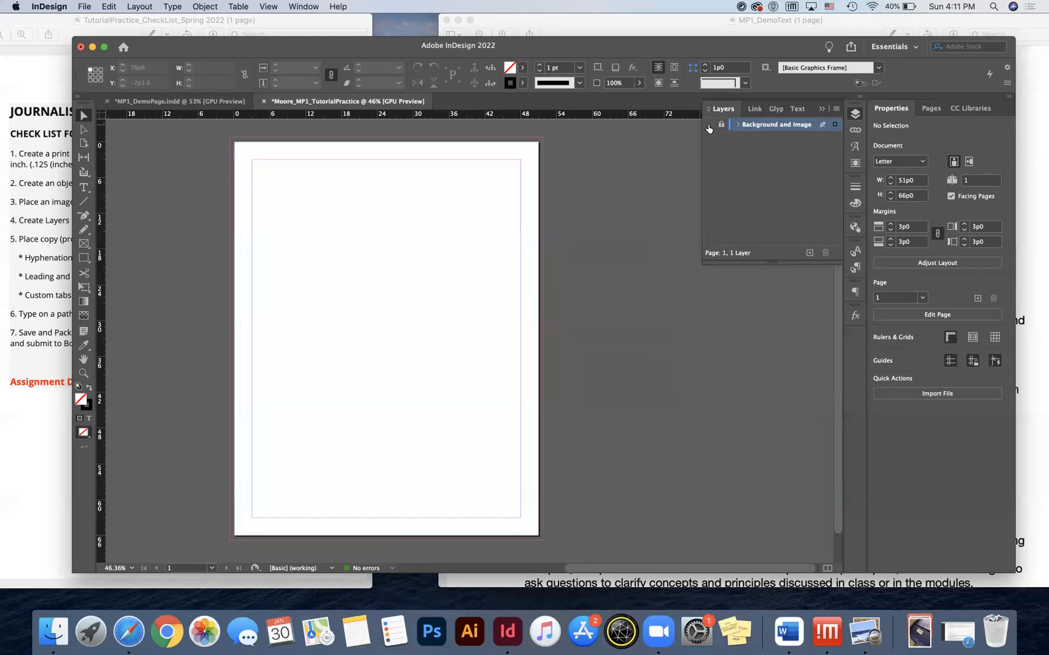
{"action": "left_click", "coordinate": [708, 126]}
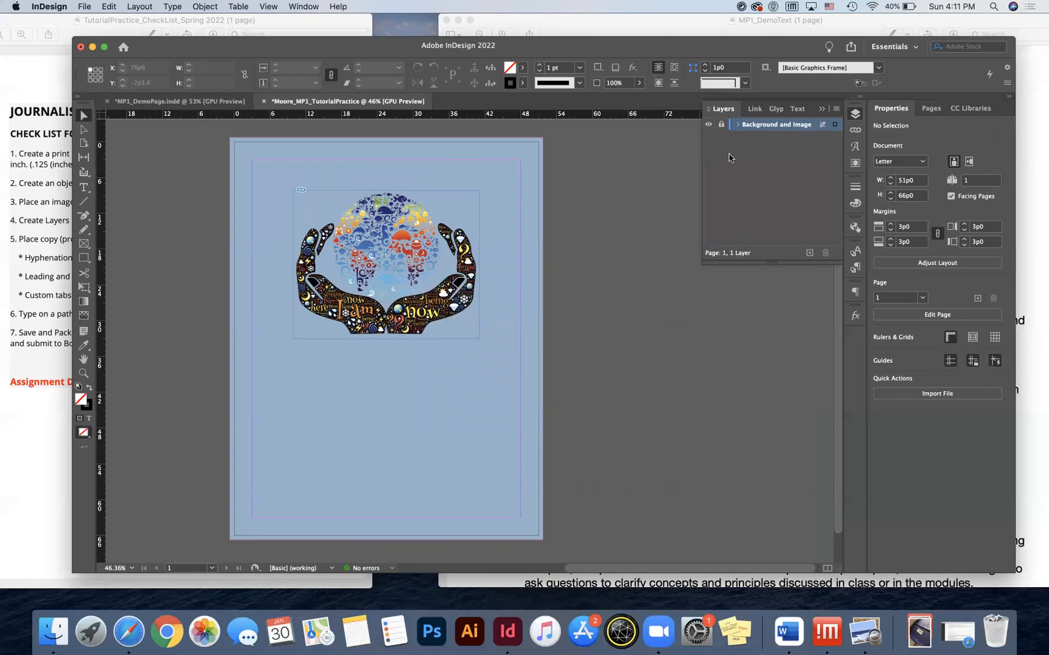
Add a new layer above Background and Image and name it Type.
{"action": "left_click", "coordinate": [810, 253]}
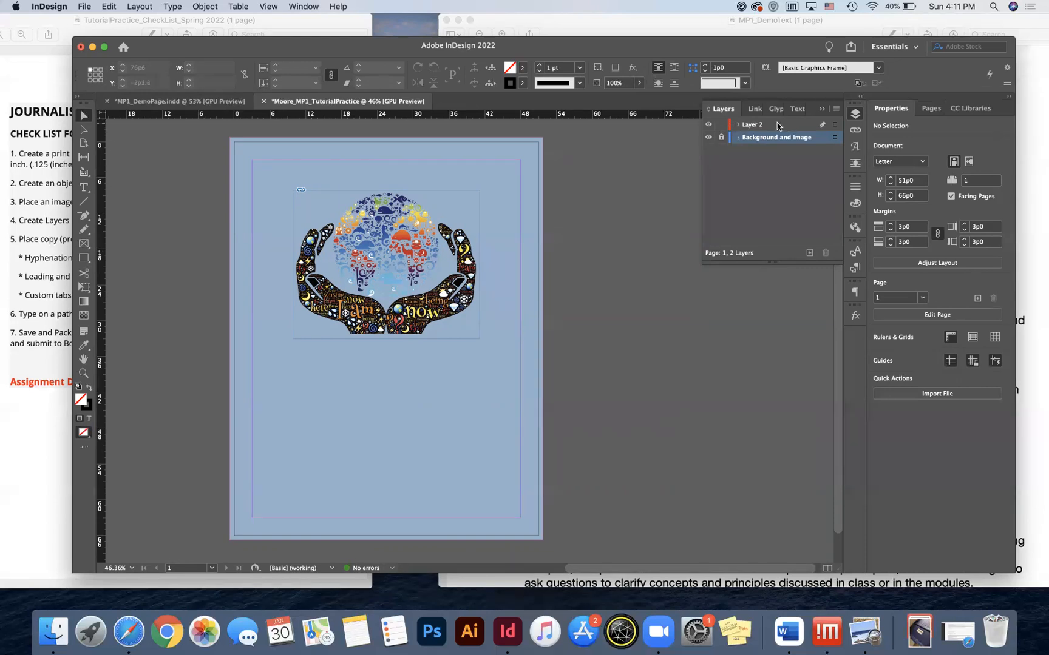
{"action": "left_click", "coordinate": [823, 109]}
{"action": "left_click", "coordinate": [853, 118]}
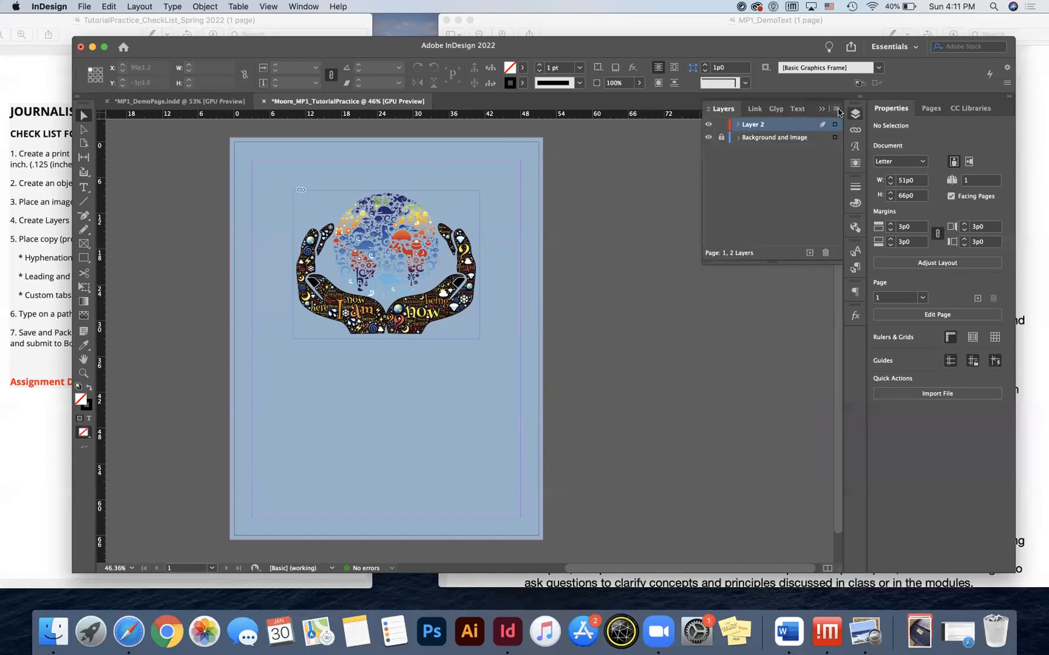
{"action": "left_click", "coordinate": [837, 110]}
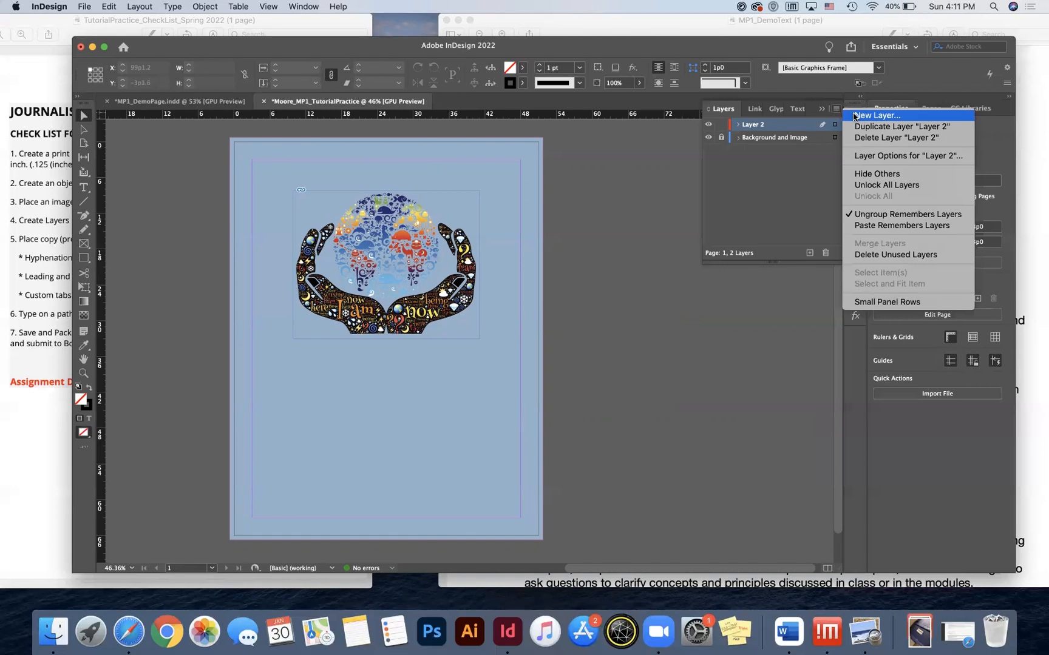
{"action": "left_click", "coordinate": [836, 111]}
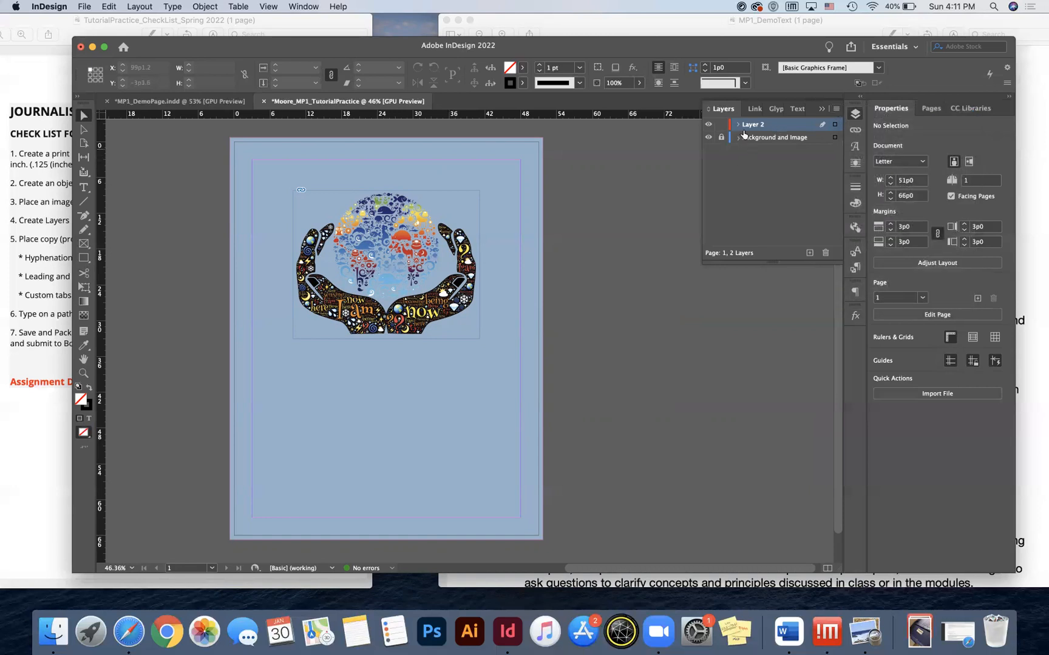
{"action": "double_click", "coordinate": [746, 126]}
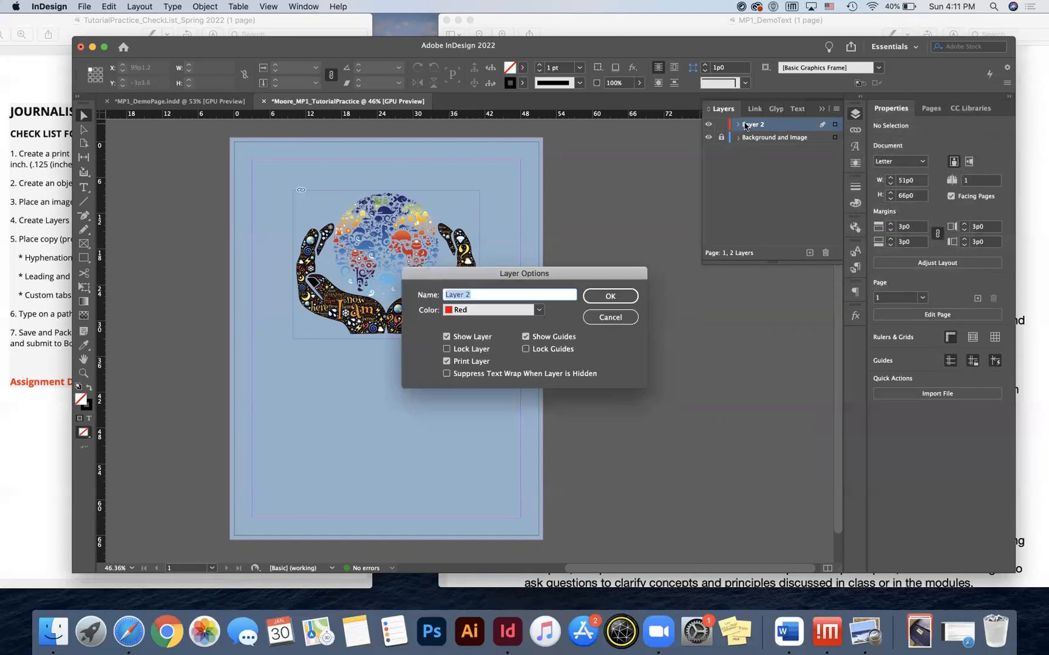
{"action": "type", "text": "Type"}
{"action": "left_click", "coordinate": [590, 296]}
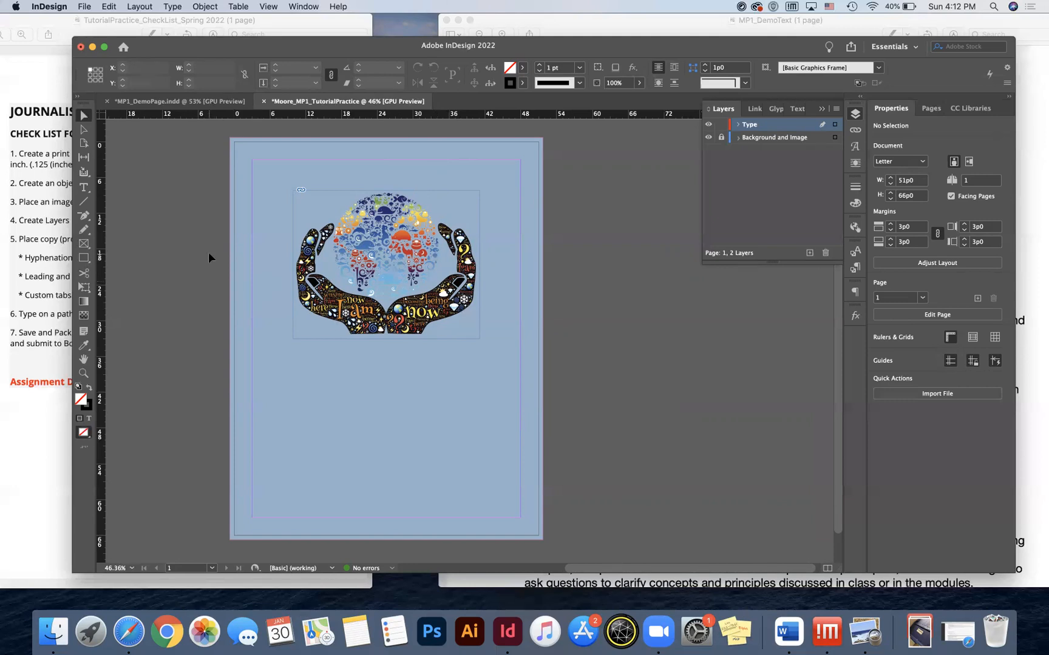
Switch to the MP1_DemoText document in Preview and copy its demo text from Overall Assessment through the final paragraph.
{"action": "left_click", "coordinate": [14, 210]}
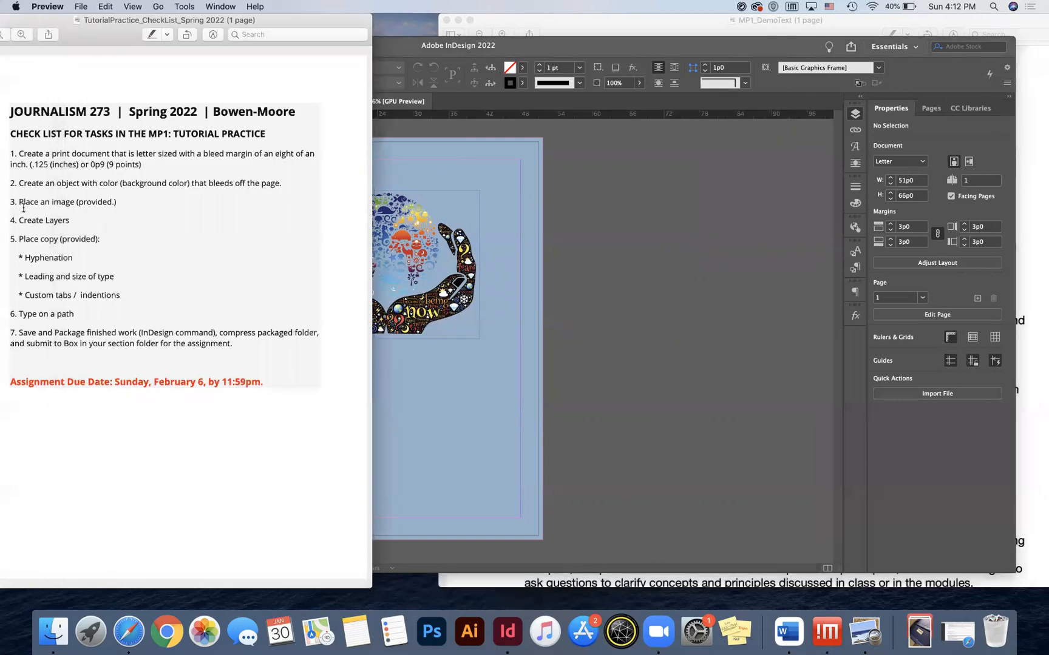
{"action": "left_click", "coordinate": [594, 209]}
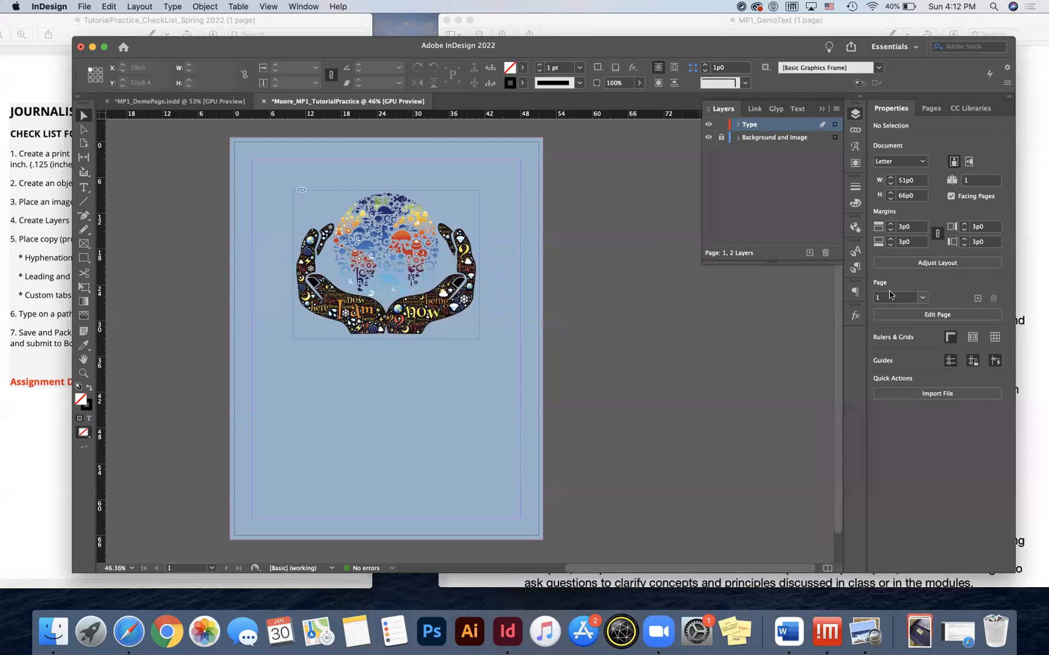
{"action": "left_click", "coordinate": [1043, 299]}
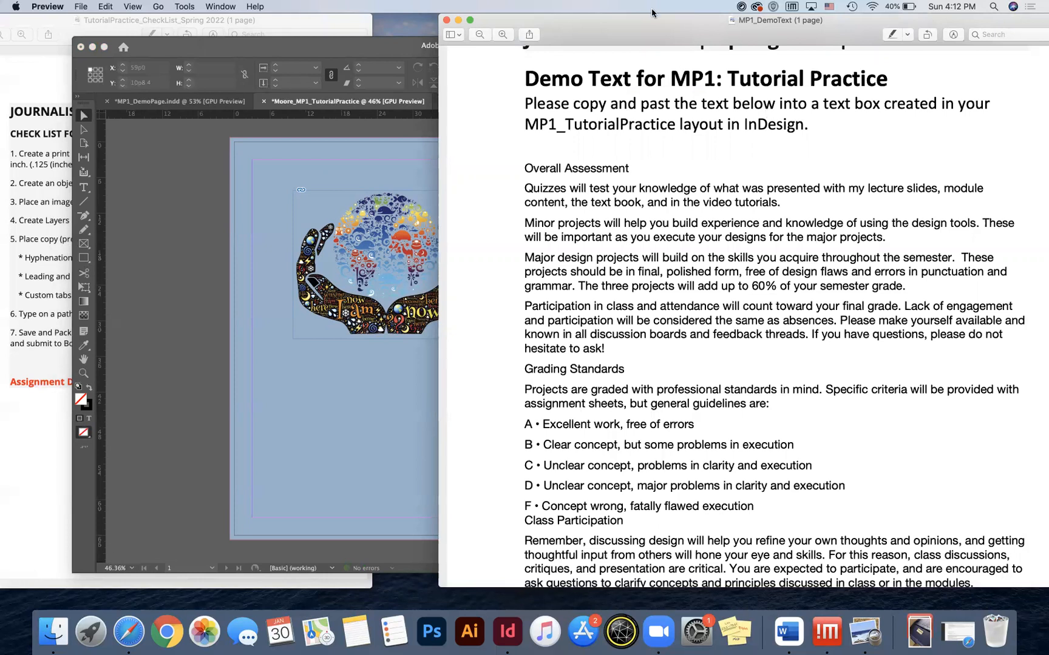
{"action": "left_click_drag", "start_coordinate": [656, 21], "coordinate": [619, 12]}
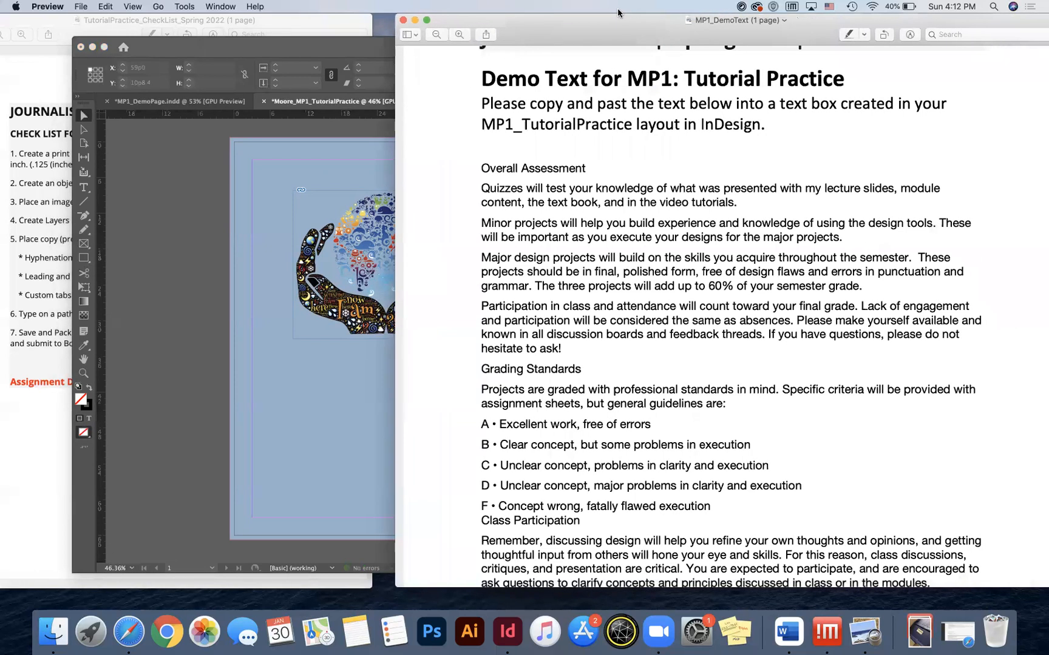
{"action": "scroll", "coordinate": [653, 166], "scroll_direction": "down", "scroll_amount": 2}
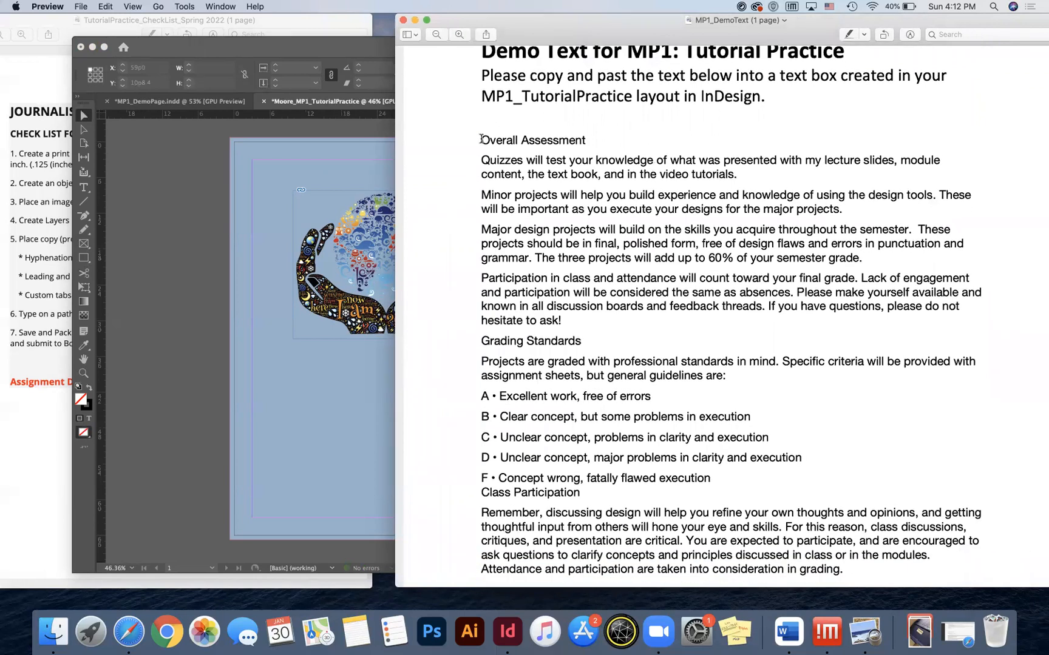
{"action": "left_click_drag", "start_coordinate": [481, 139], "coordinate": [842, 580]}
{"action": "key", "text": "super+c"}
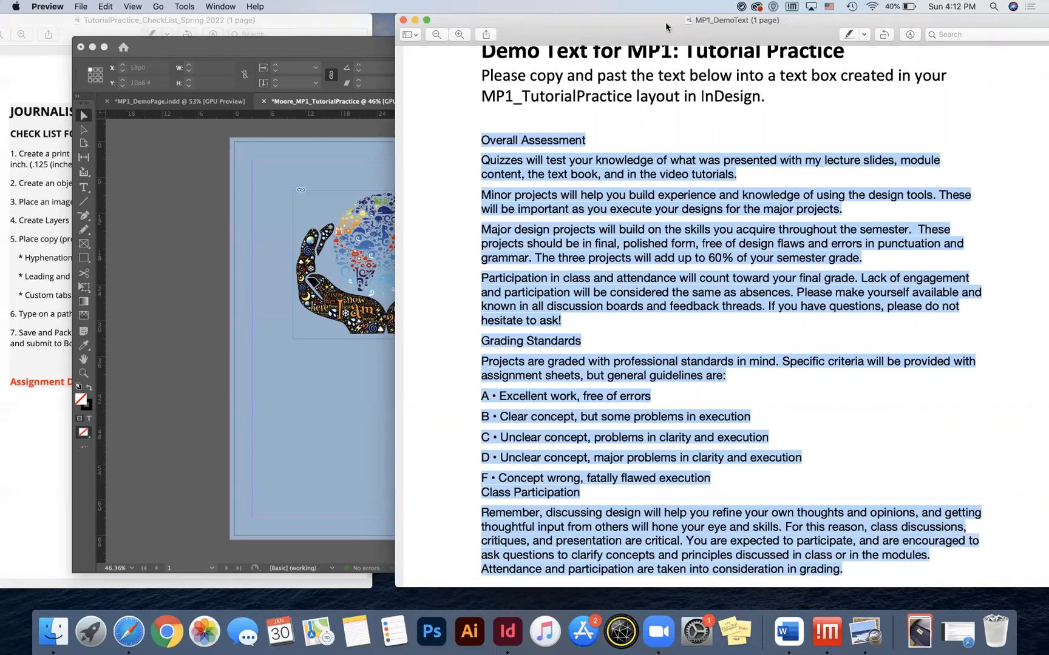
In InDesign, draw a text frame about 45p0 by 29p2 between the margins below the image and paste the copied text.
{"action": "left_click", "coordinate": [295, 177]}
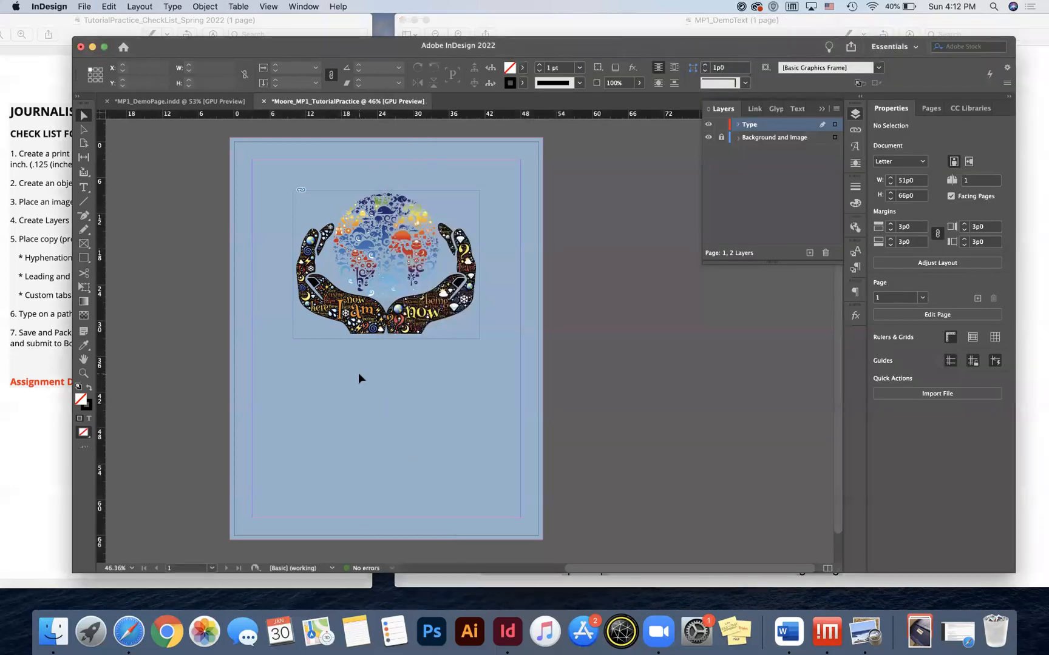
{"action": "left_click", "coordinate": [84, 188]}
{"action": "left_click", "coordinate": [84, 189]}
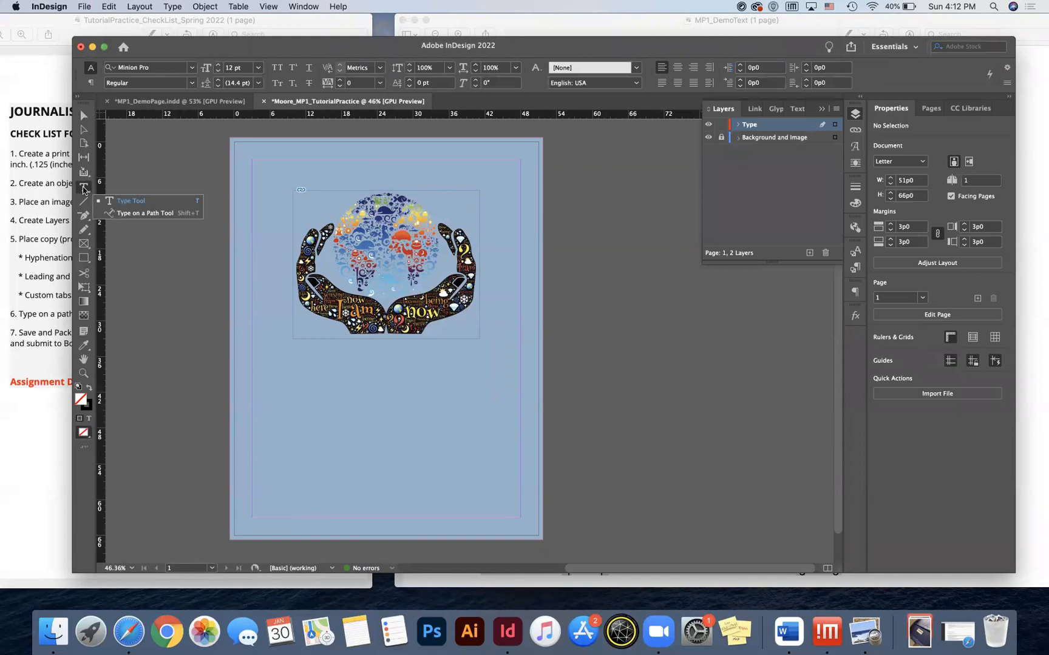
{"action": "left_click", "coordinate": [122, 204]}
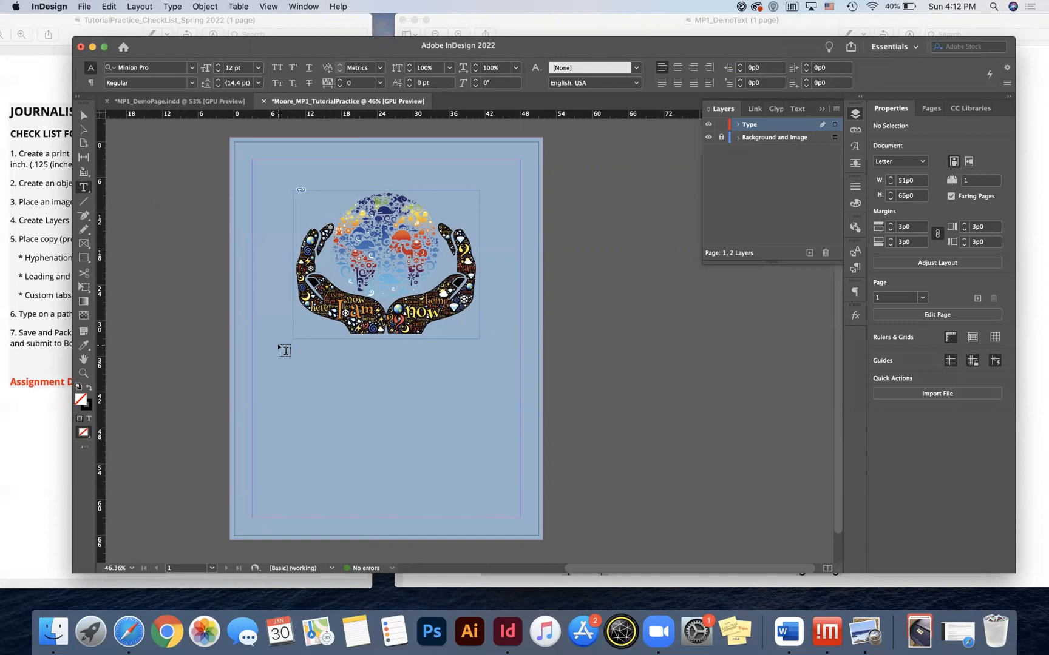
{"action": "left_click_drag", "start_coordinate": [253, 344], "coordinate": [521, 518]}
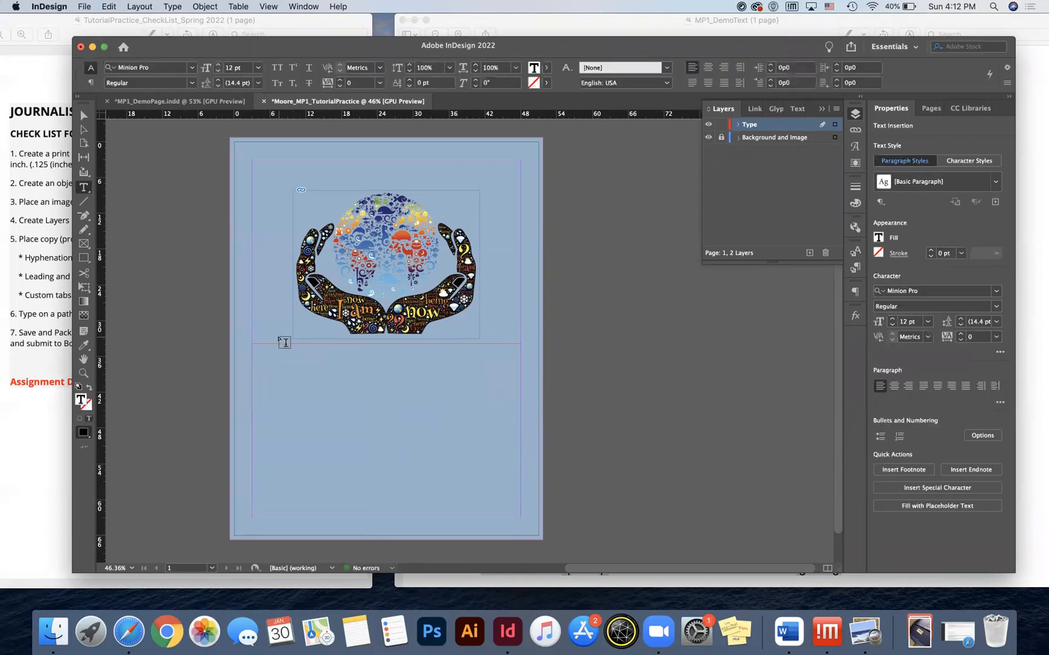
{"action": "key", "text": "super+v"}
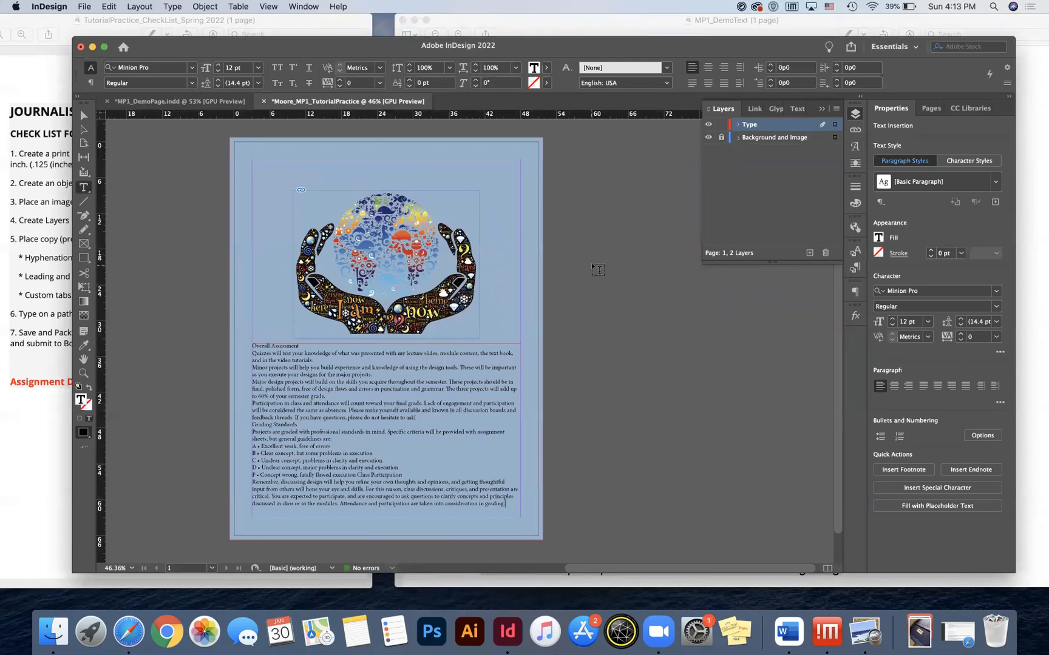
Stop editing the pasted copy and select its text frame as an object.
{"action": "key", "text": "super+equal"}
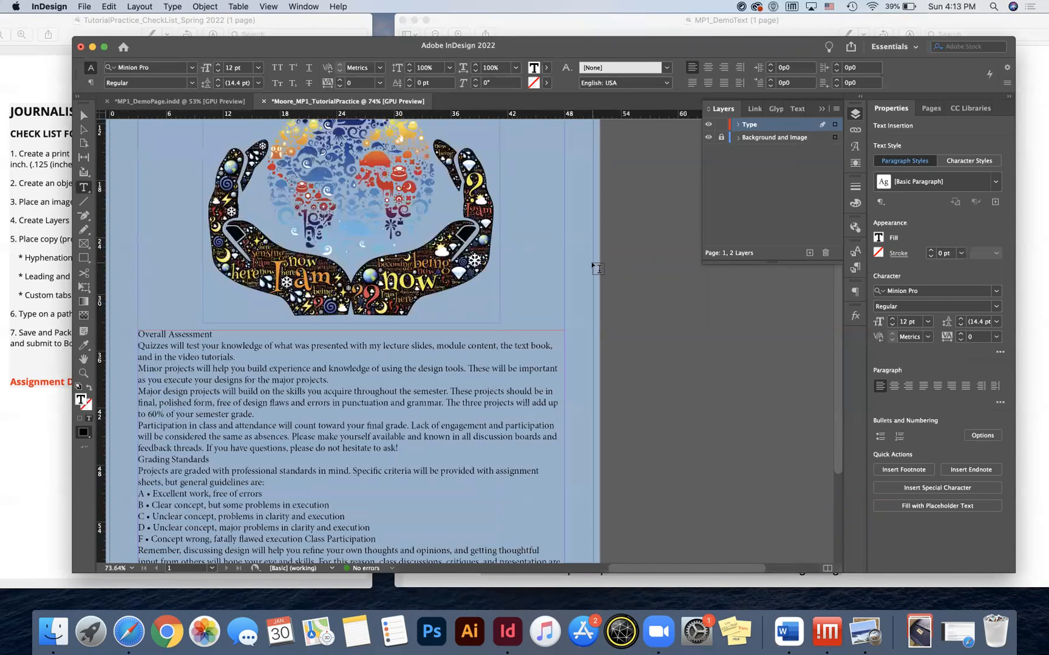
{"action": "scroll", "coordinate": [597, 269], "scroll_direction": "down", "scroll_amount": 5}
{"action": "scroll", "coordinate": [598, 268], "scroll_direction": "left", "scroll_amount": 3}
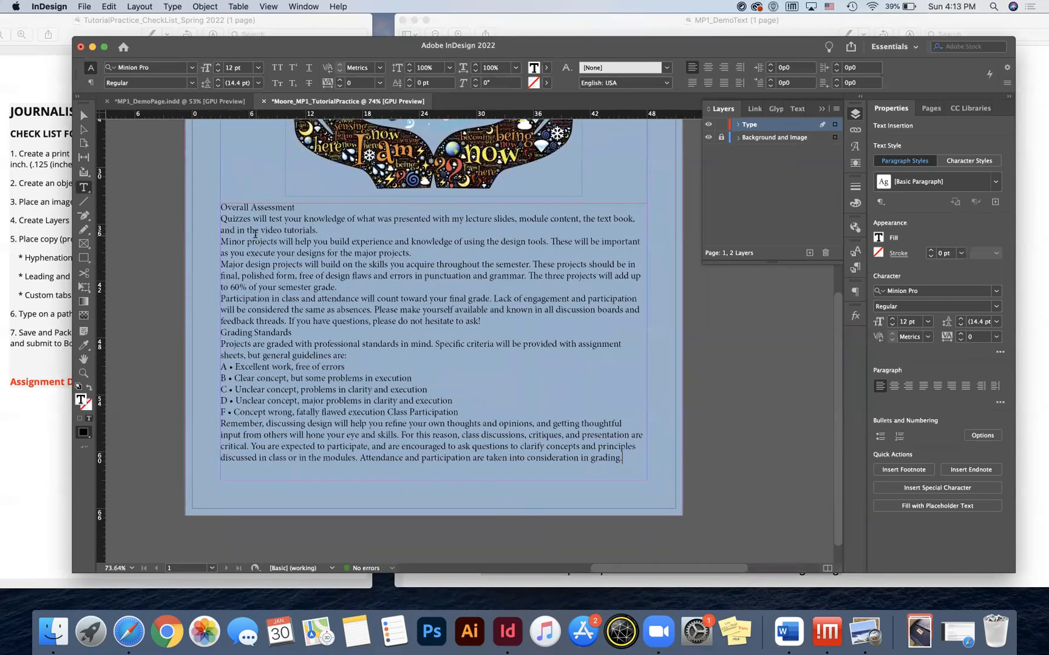
{"action": "double_click", "coordinate": [275, 218]}
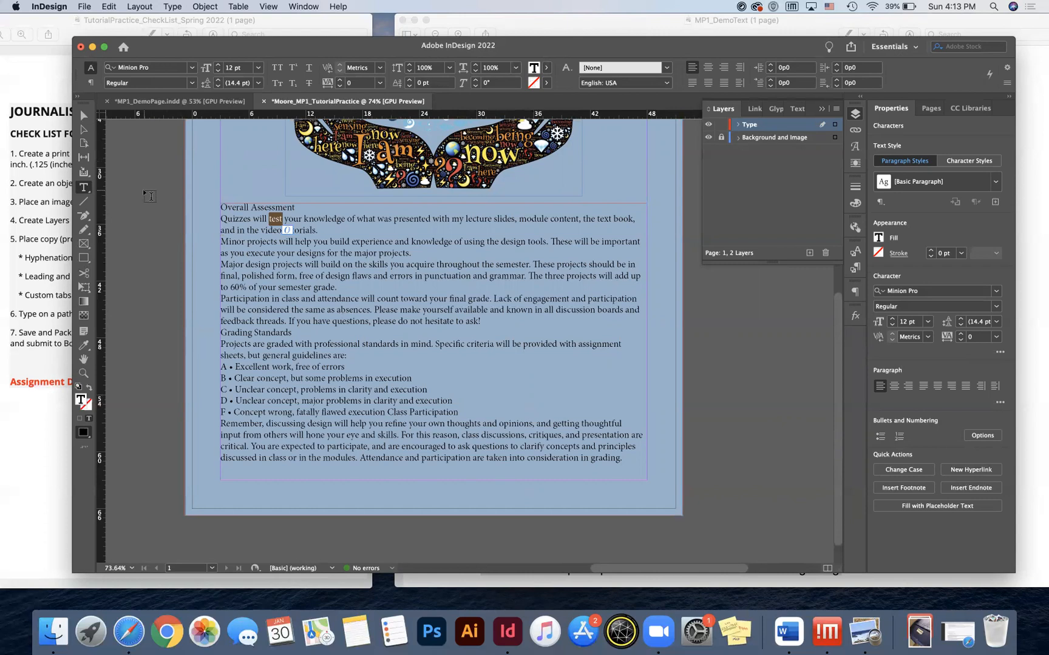
{"action": "key", "text": "Escape"}
{"action": "left_click", "coordinate": [129, 157]}
{"action": "left_click", "coordinate": [270, 234]}
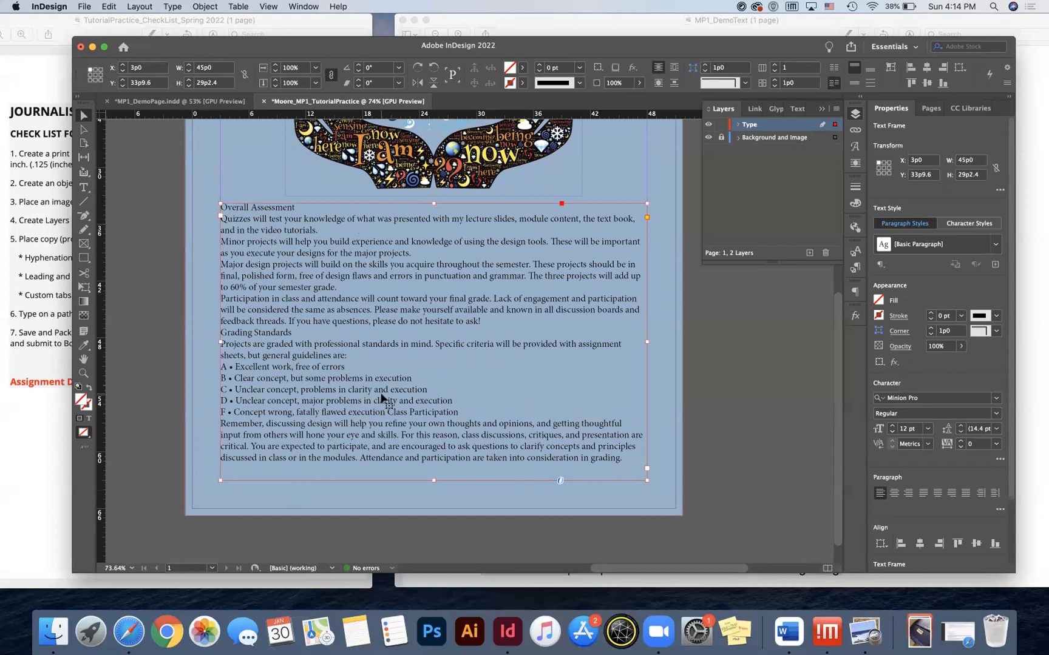
Check the copy-related tasks in the tutorial practice checklist in Preview, then return to the InDesign layout.
{"action": "scroll", "coordinate": [383, 399], "scroll_direction": "up", "scroll_amount": 3}
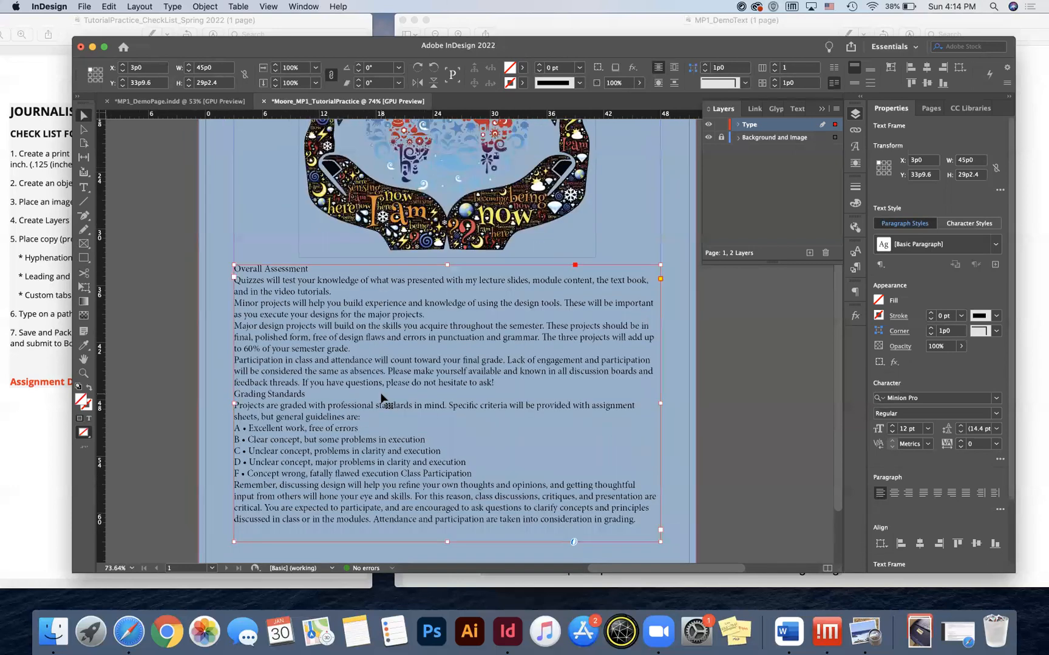
{"action": "scroll", "coordinate": [382, 398], "scroll_direction": "up", "scroll_amount": 3}
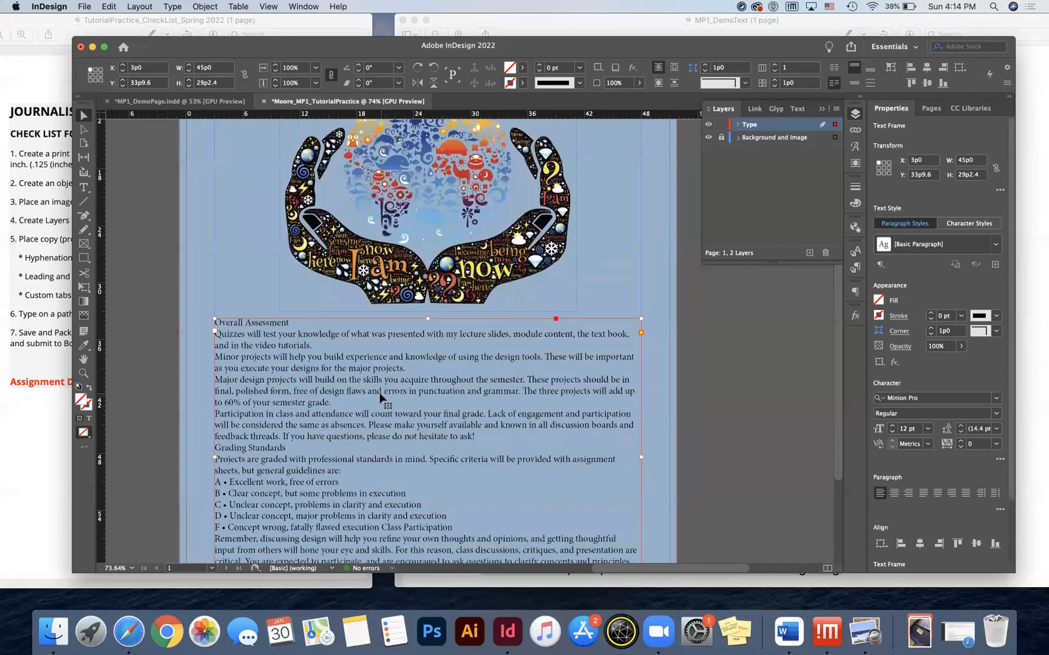
{"action": "left_click", "coordinate": [29, 237]}
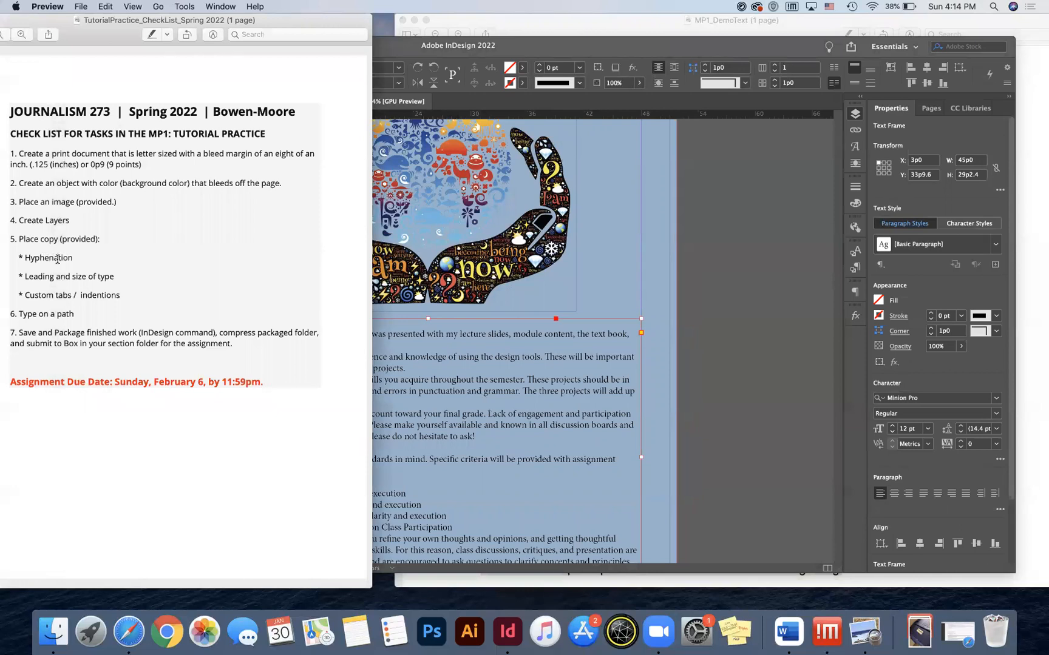
{"action": "left_click", "coordinate": [516, 372]}
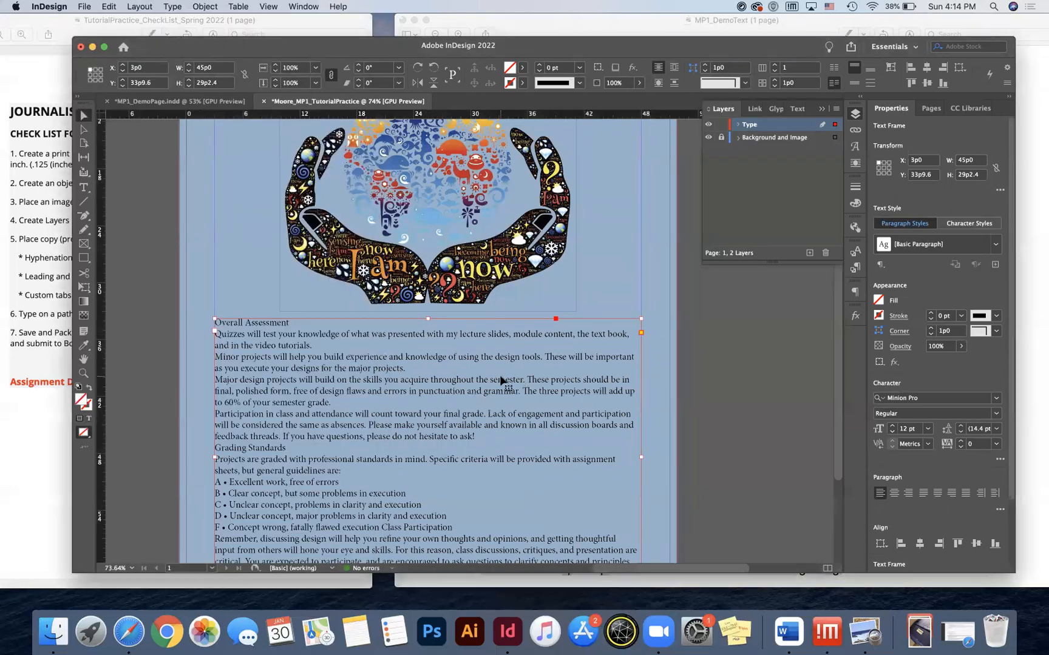
Narrow the text frame from both sides to about 40p1 wide, starting at about X 5p4.8.
{"action": "scroll", "coordinate": [501, 378], "scroll_direction": "down", "scroll_amount": 4}
{"action": "left_click_drag", "start_coordinate": [591, 333], "coordinate": [569, 333]}
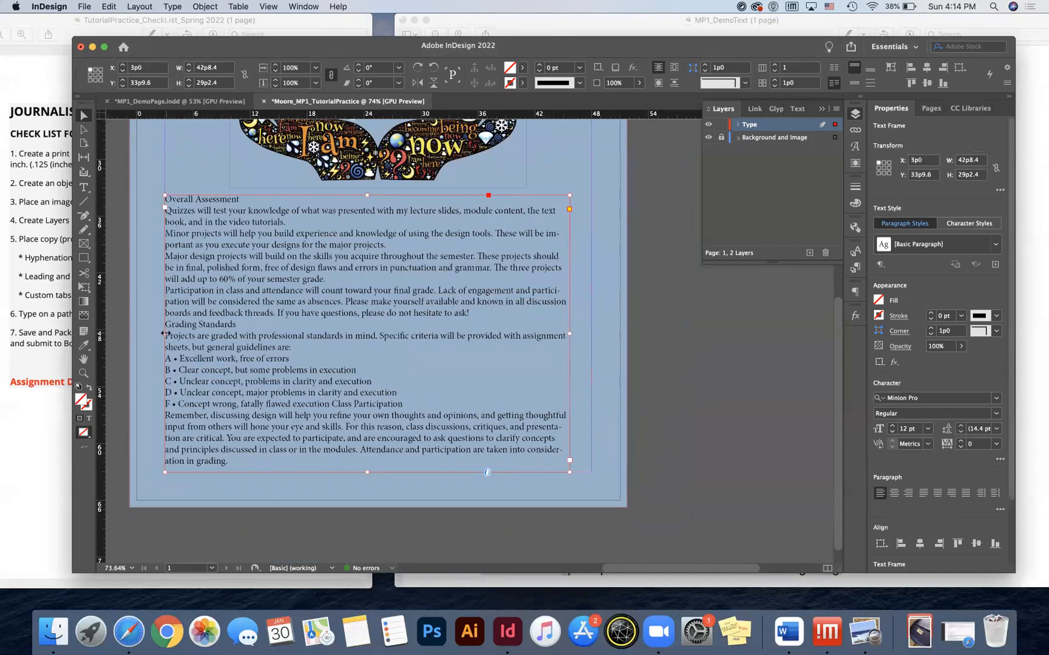
{"action": "left_click_drag", "start_coordinate": [165, 333], "coordinate": [187, 333]}
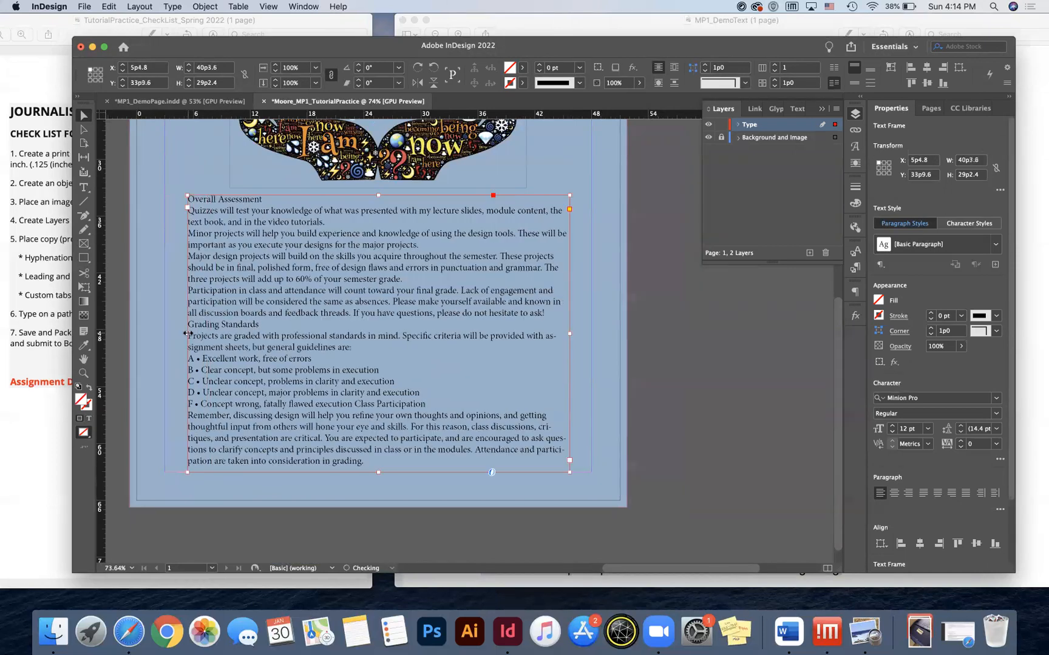
{"action": "left_click_drag", "start_coordinate": [570, 333], "coordinate": [567, 333]}
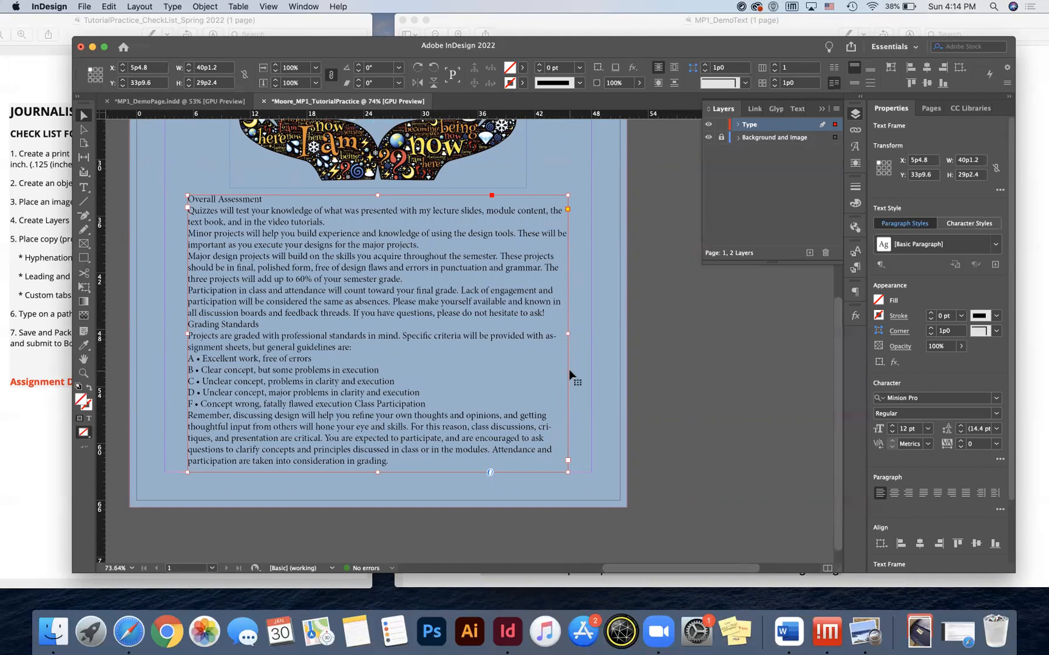
Display the Paragraph and Character settings grouped together in the dock, and place the text cursor in the copy.
{"action": "left_click", "coordinate": [854, 293]}
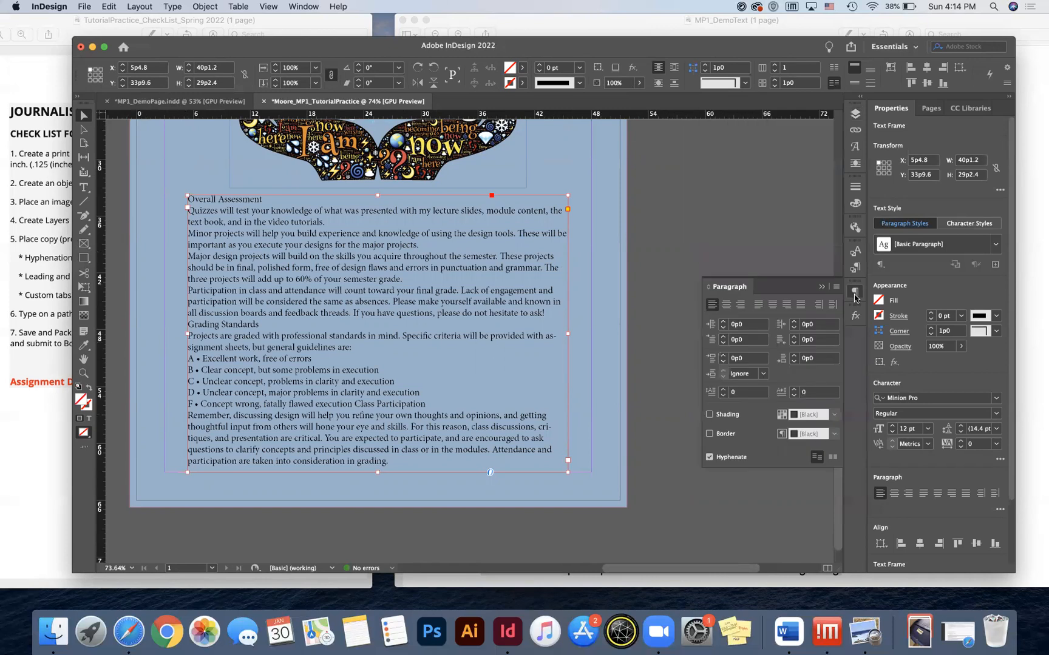
{"action": "left_click", "coordinate": [302, 6]}
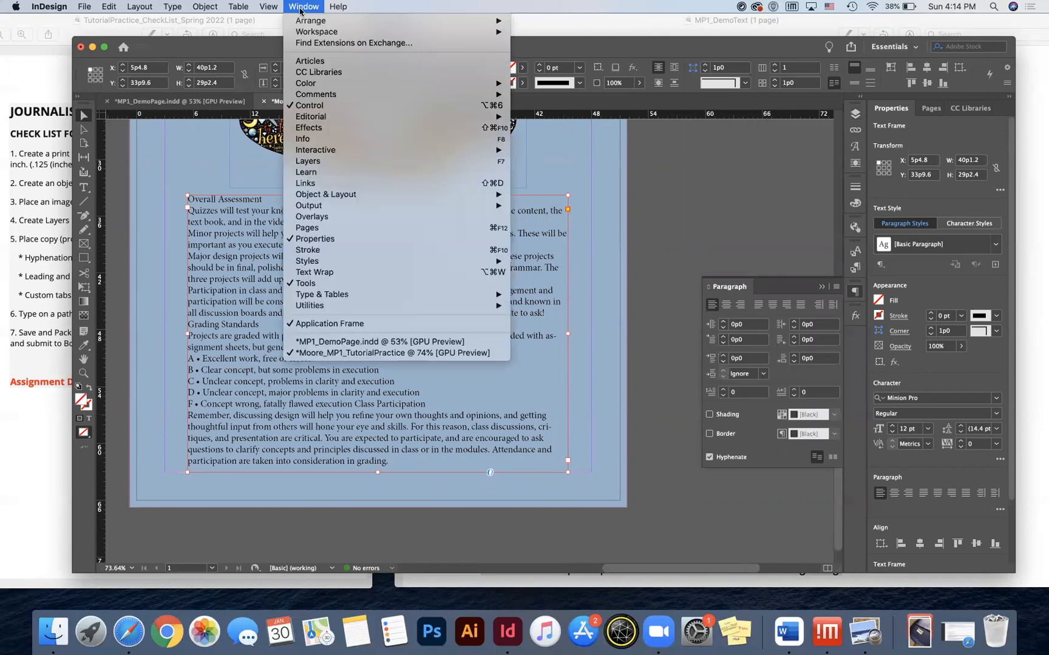
{"action": "mouse_move", "coordinate": [320, 295]}
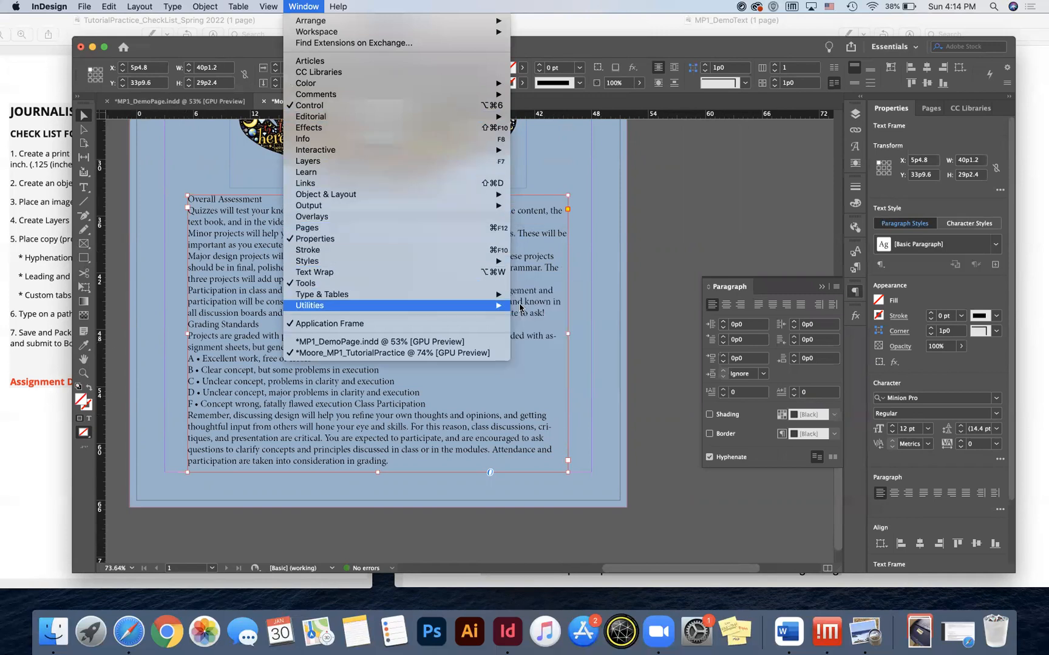
{"action": "mouse_move", "coordinate": [479, 299]}
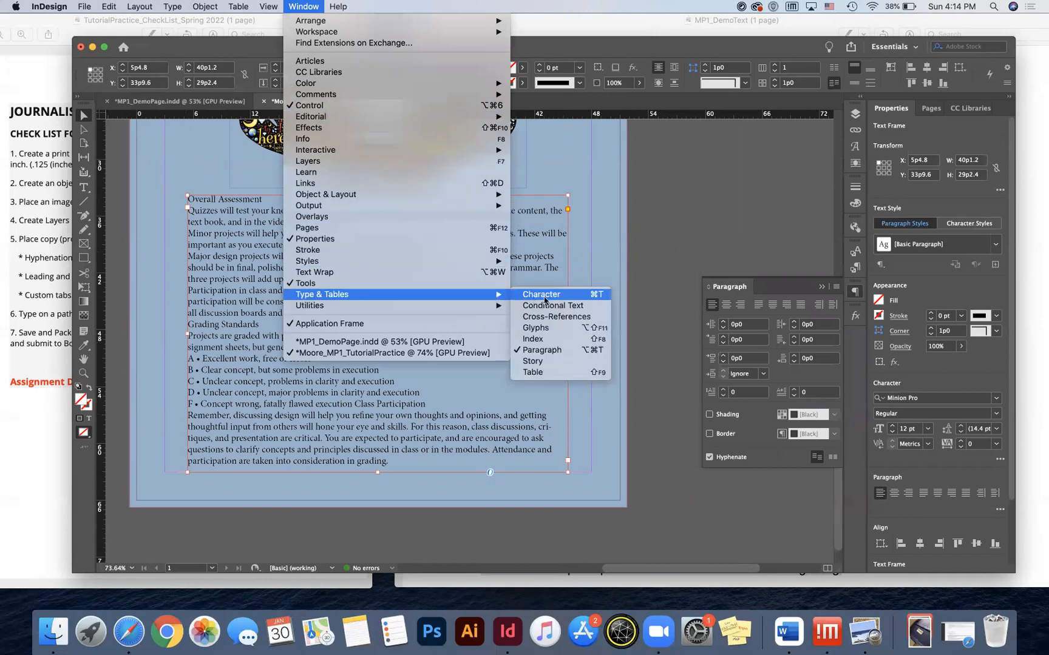
{"action": "left_click", "coordinate": [540, 295]}
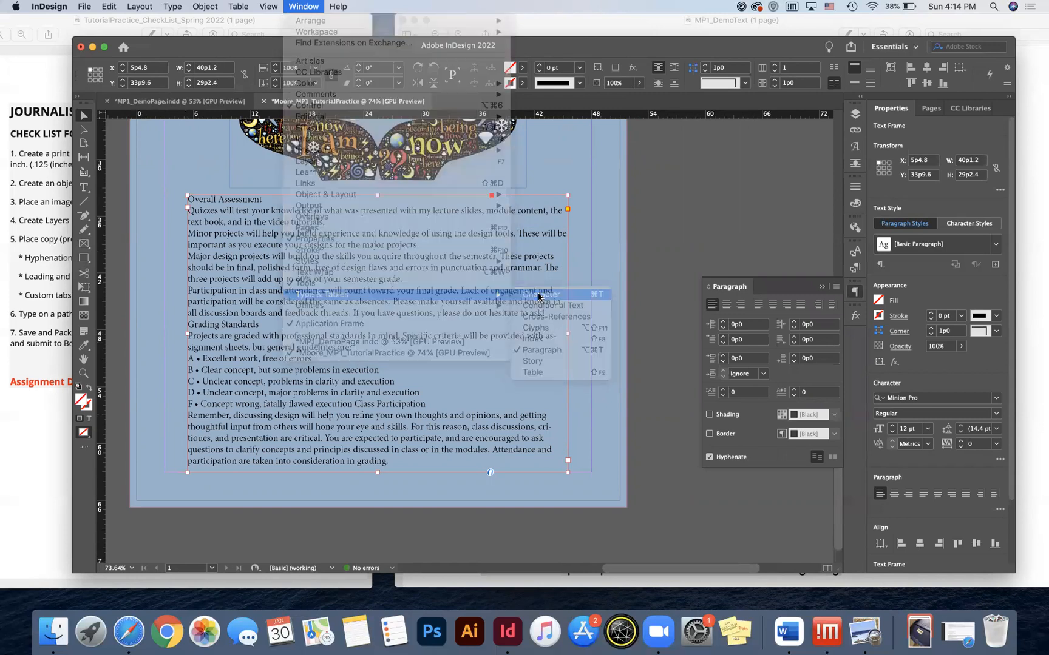
{"action": "left_click_drag", "start_coordinate": [425, 180], "coordinate": [779, 289]}
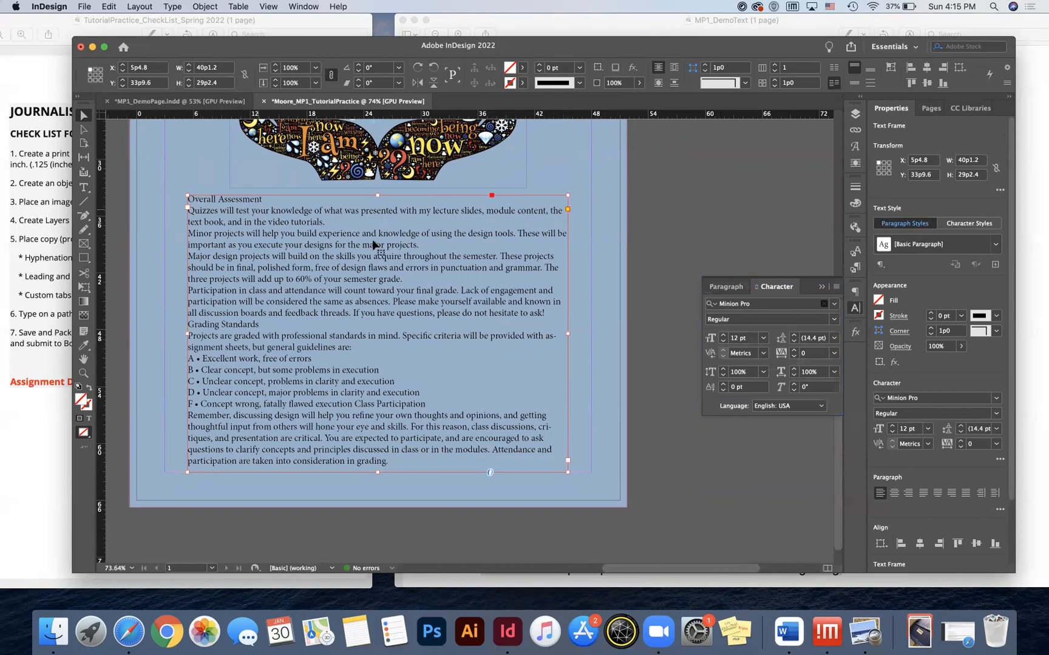
{"action": "double_click", "coordinate": [217, 225]}
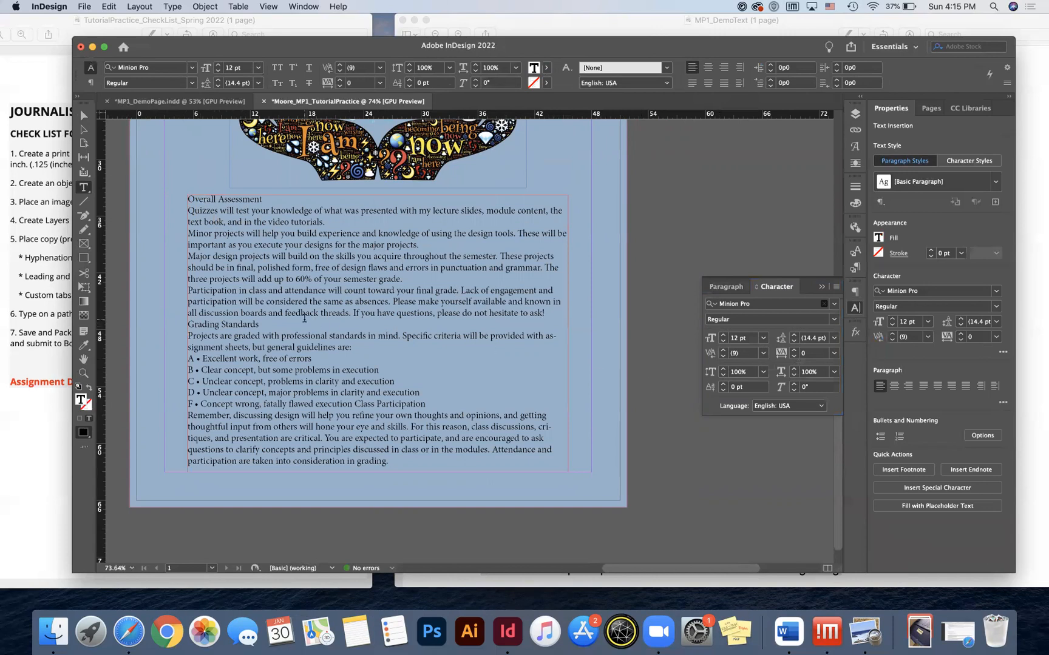
Turn off hyphenation for all the copy in the text frame and deselect the text.
{"action": "key", "text": "super+a"}
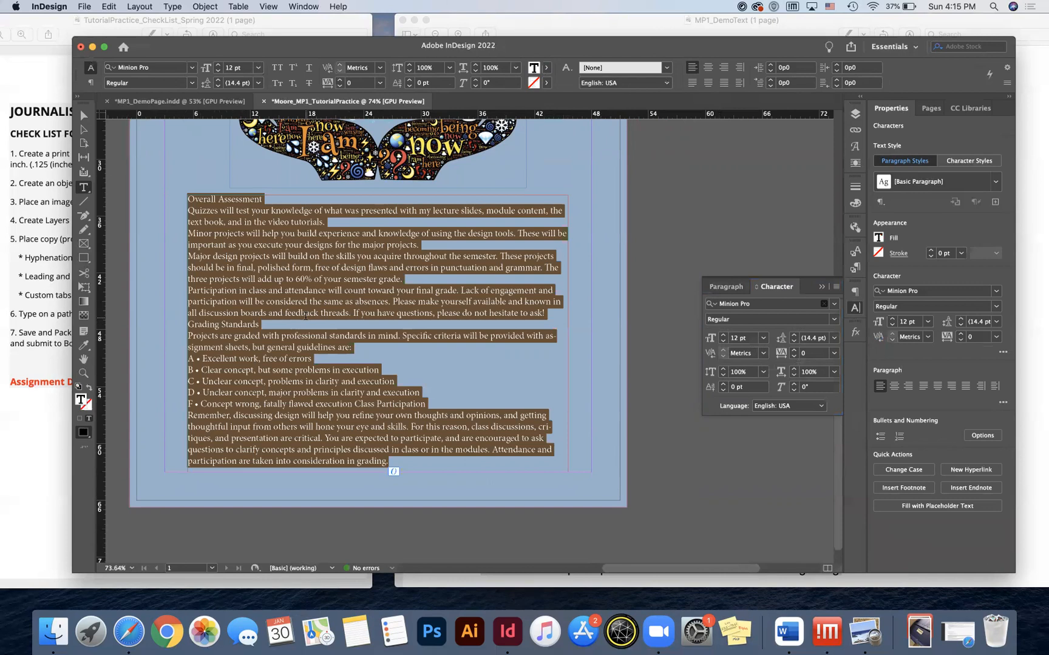
{"action": "left_click", "coordinate": [727, 286]}
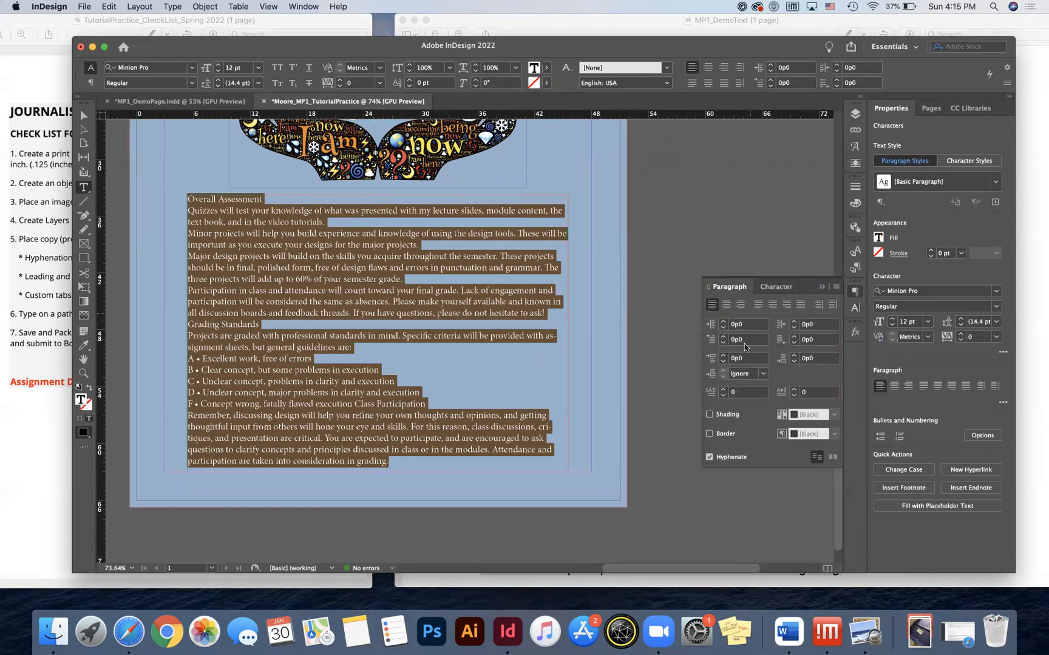
{"action": "left_click", "coordinate": [709, 457]}
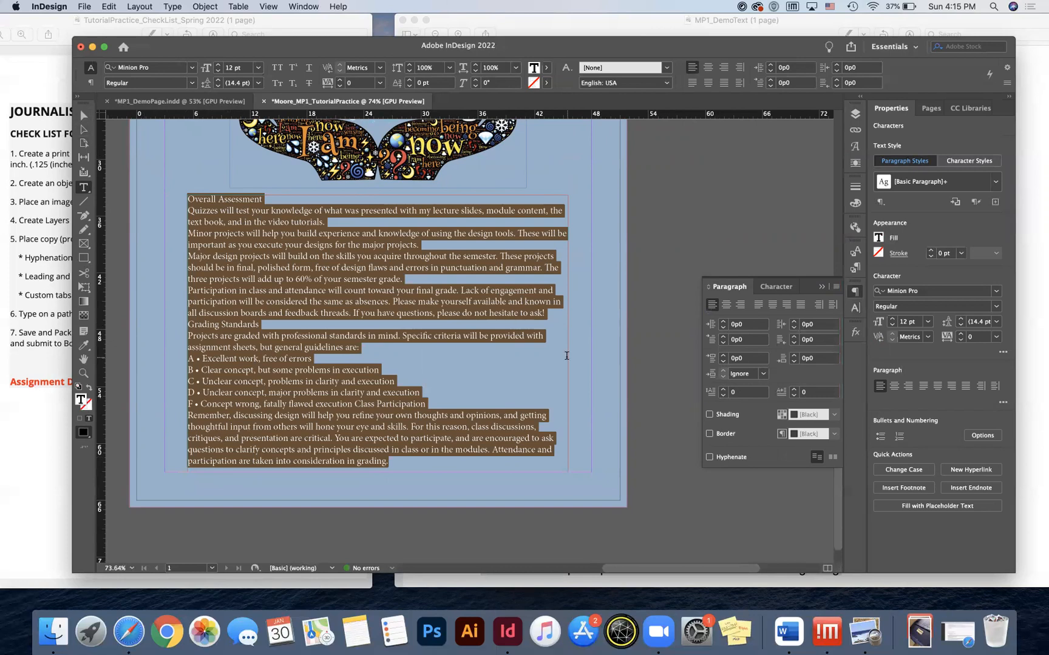
{"action": "key", "text": "super+shift+a"}
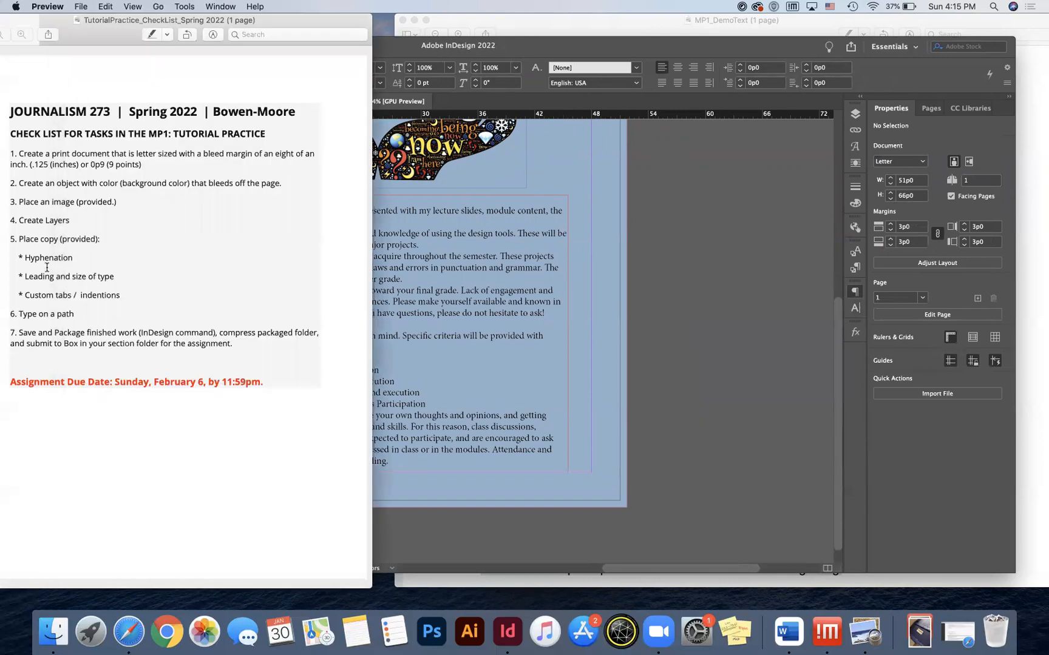
Set all the copy in the text frame to Acumin Variable Concept in the Regular style.
{"action": "left_click", "coordinate": [50, 272]}
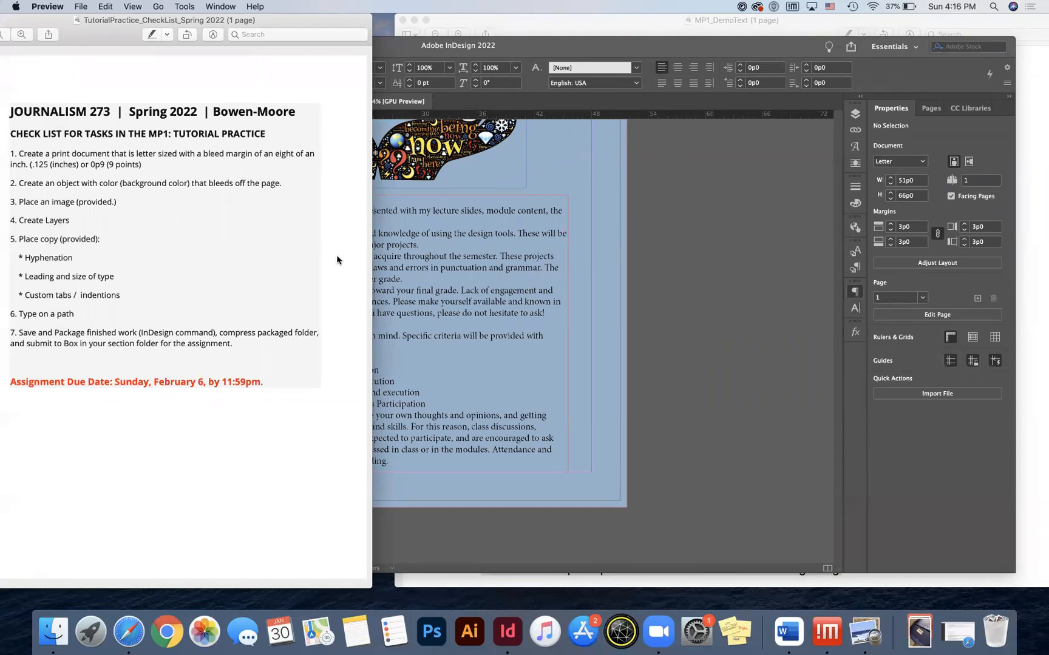
{"action": "left_click", "coordinate": [418, 261]}
{"action": "triple_click", "coordinate": [417, 261]}
{"action": "key", "text": "super+a"}
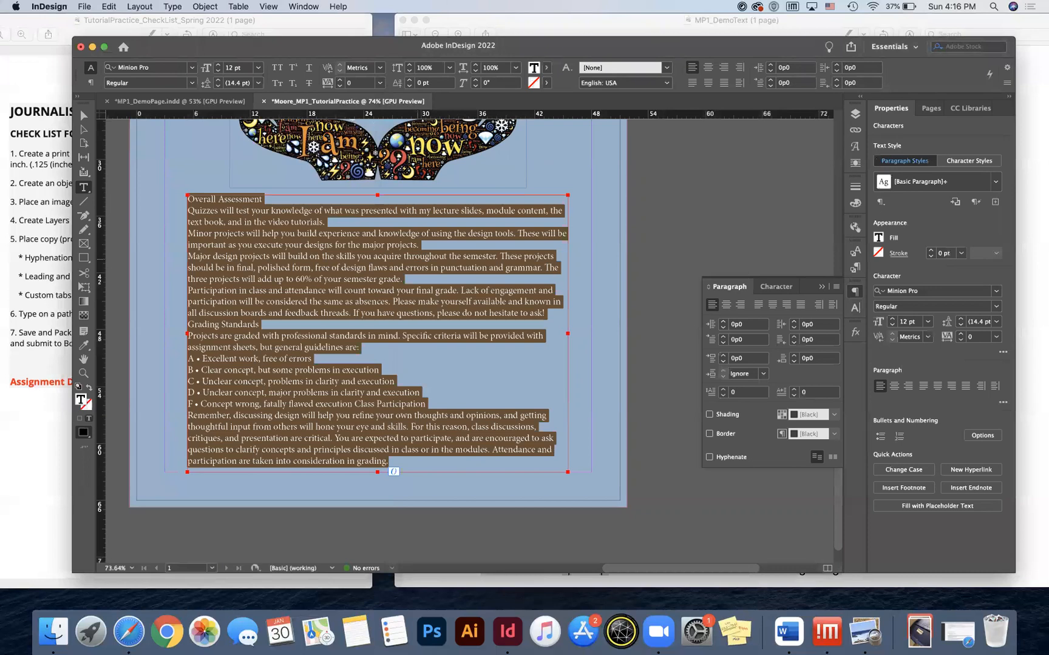
{"action": "left_click", "coordinate": [192, 67]}
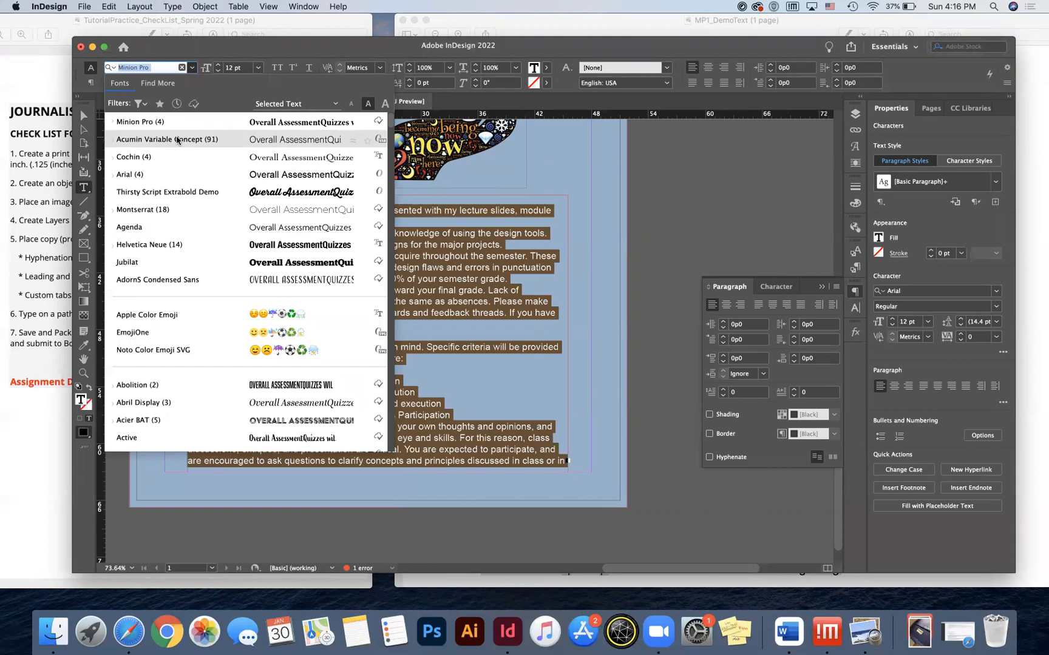
{"action": "left_click", "coordinate": [135, 140]}
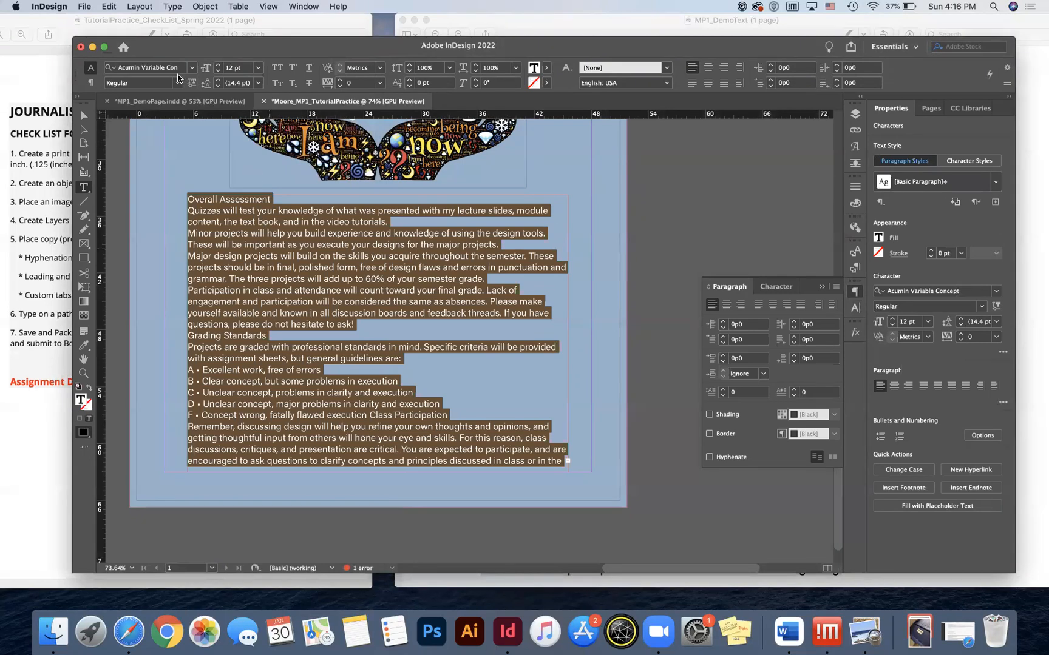
{"action": "left_click", "coordinate": [177, 79]}
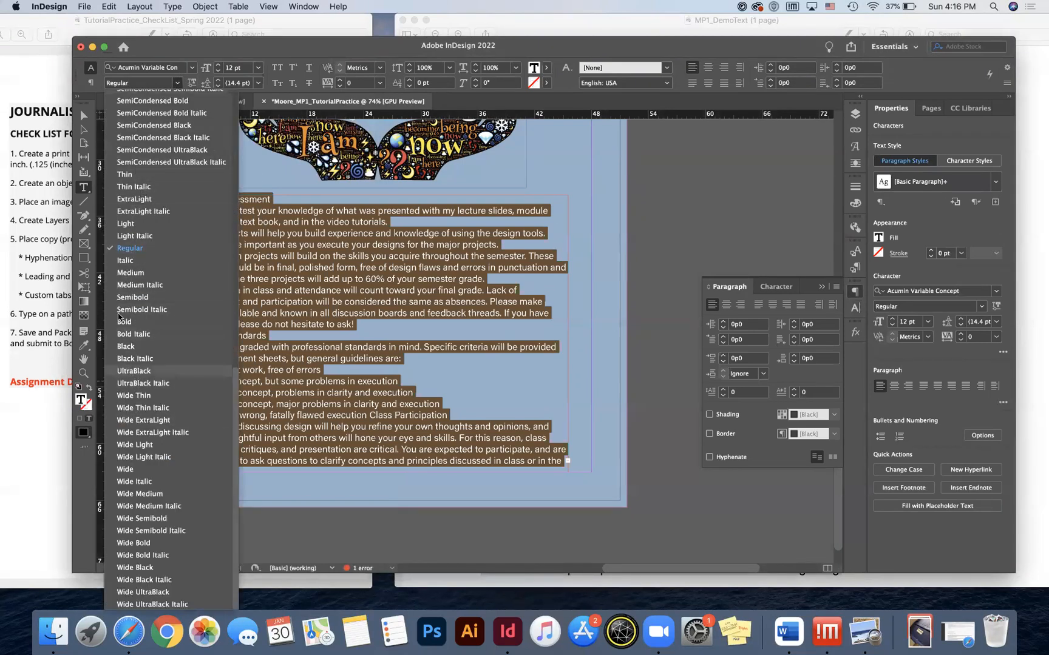
{"action": "left_click", "coordinate": [128, 248]}
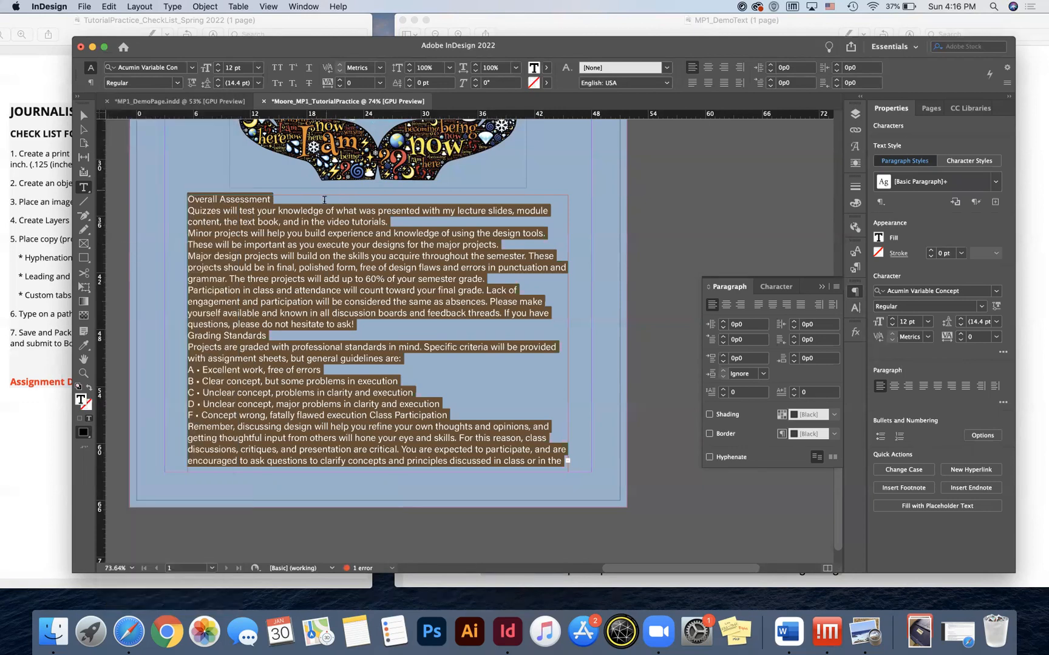
Extend the text frame's bottom edge to slightly below the page's lower margin so that the overset copy fits.
{"action": "left_click", "coordinate": [657, 343]}
{"action": "key", "text": "v"}
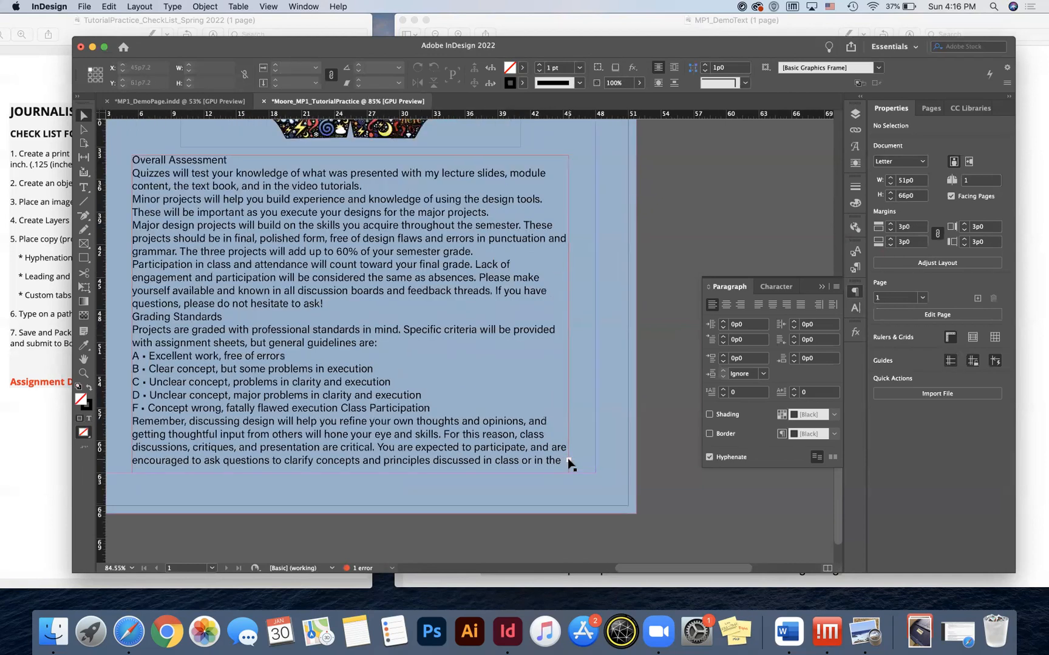
{"action": "scroll", "coordinate": [570, 462], "scroll_direction": "up", "scroll_amount": 3}
{"action": "scroll", "coordinate": [570, 461], "scroll_direction": "down", "scroll_amount": 3}
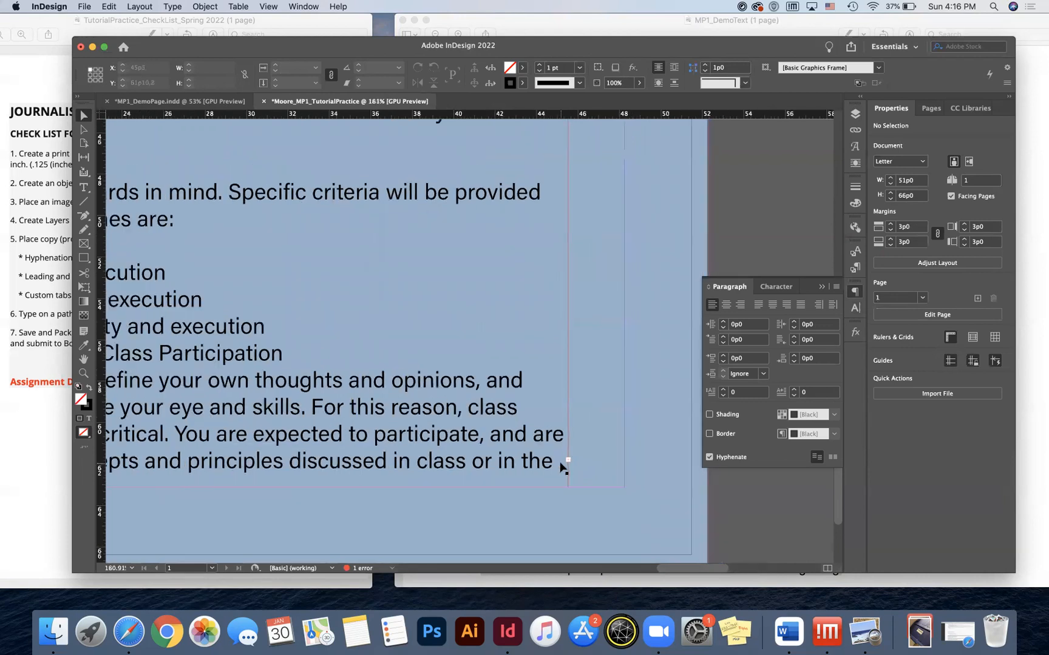
{"action": "scroll", "coordinate": [564, 467], "scroll_direction": "down", "scroll_amount": 3}
{"action": "left_click", "coordinate": [410, 462]}
{"action": "left_click_drag", "start_coordinate": [401, 461], "coordinate": [399, 538]}
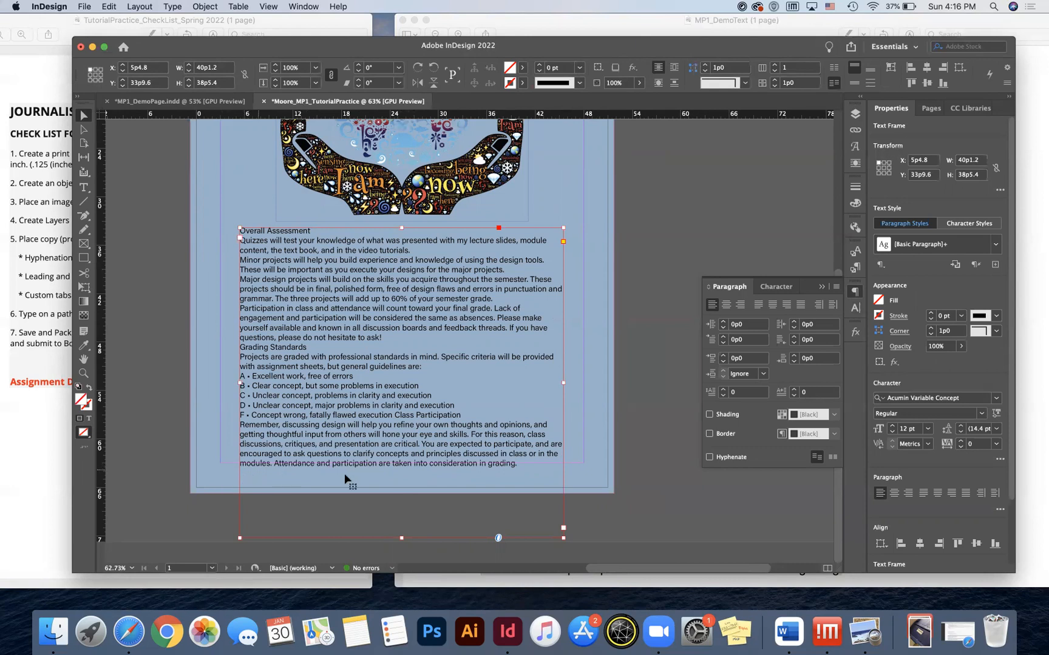
{"action": "left_click_drag", "start_coordinate": [401, 537], "coordinate": [402, 477]}
Set the type size of all the copy in the text frame to 10.5 pt.
{"action": "double_click", "coordinate": [394, 459]}
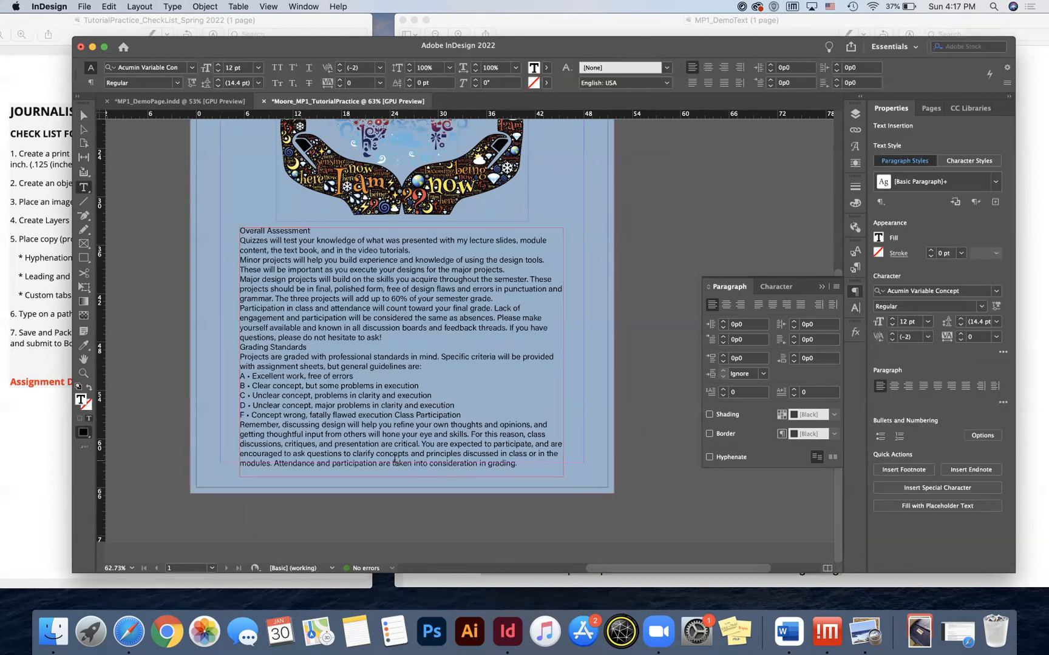
{"action": "key", "text": "super+a"}
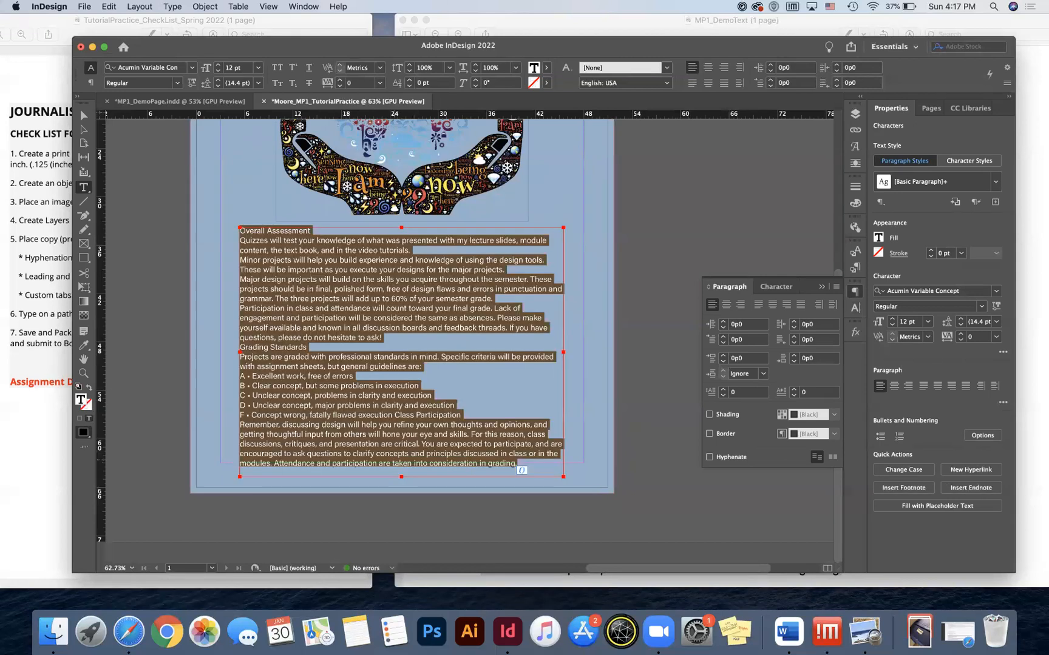
{"action": "left_click", "coordinate": [217, 72]}
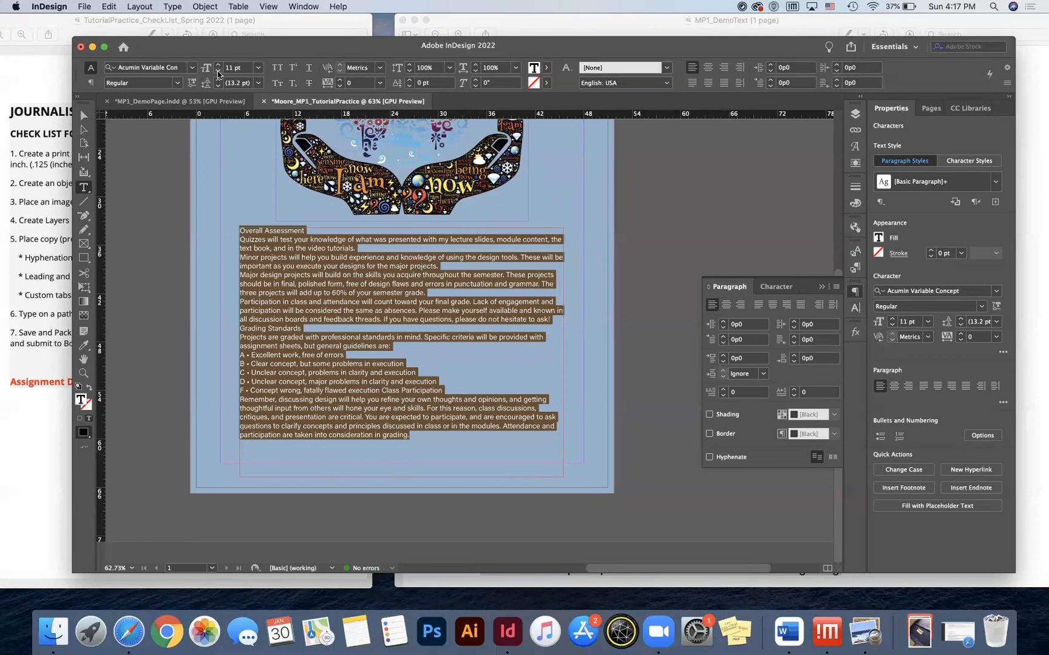
{"action": "left_click", "coordinate": [217, 71]}
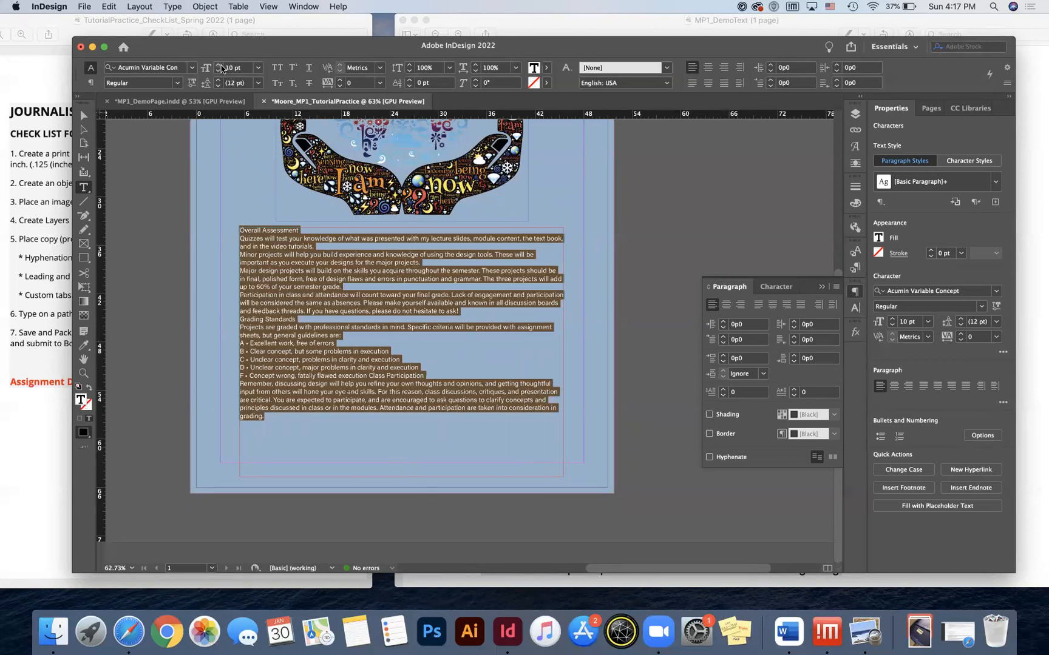
{"action": "double_click", "coordinate": [228, 70]}
{"action": "type", "text": "10.5"}
{"action": "key", "text": "Return"}
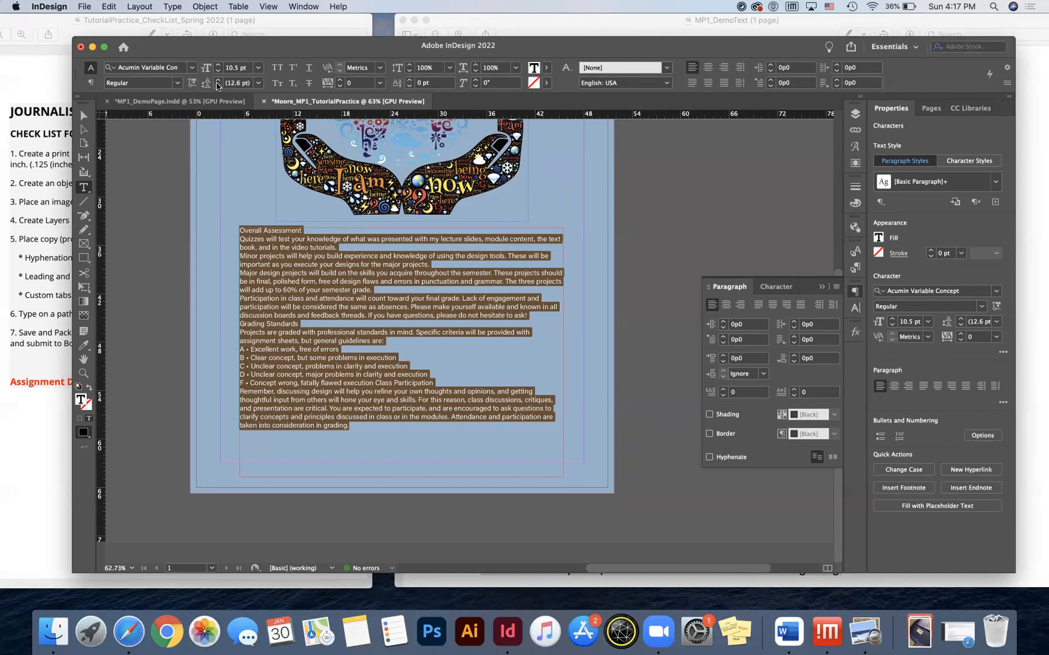
Set the leading of all the copy in the text frame to 13.5 pt.
{"action": "left_click", "coordinate": [282, 246]}
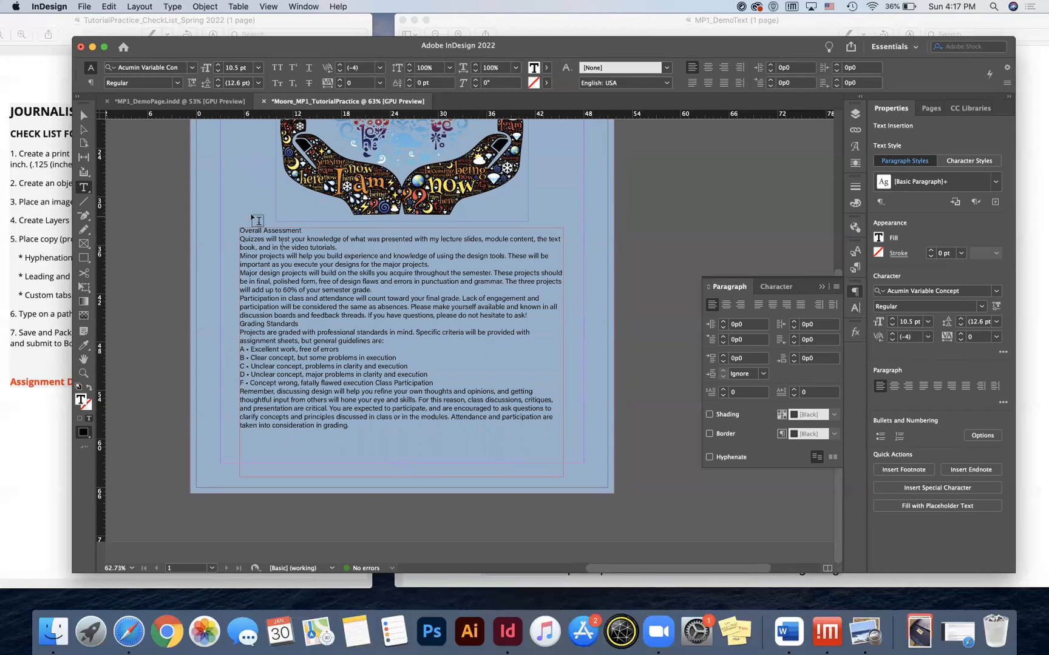
{"action": "left_click", "coordinate": [218, 79]}
{"action": "key", "text": "super+a"}
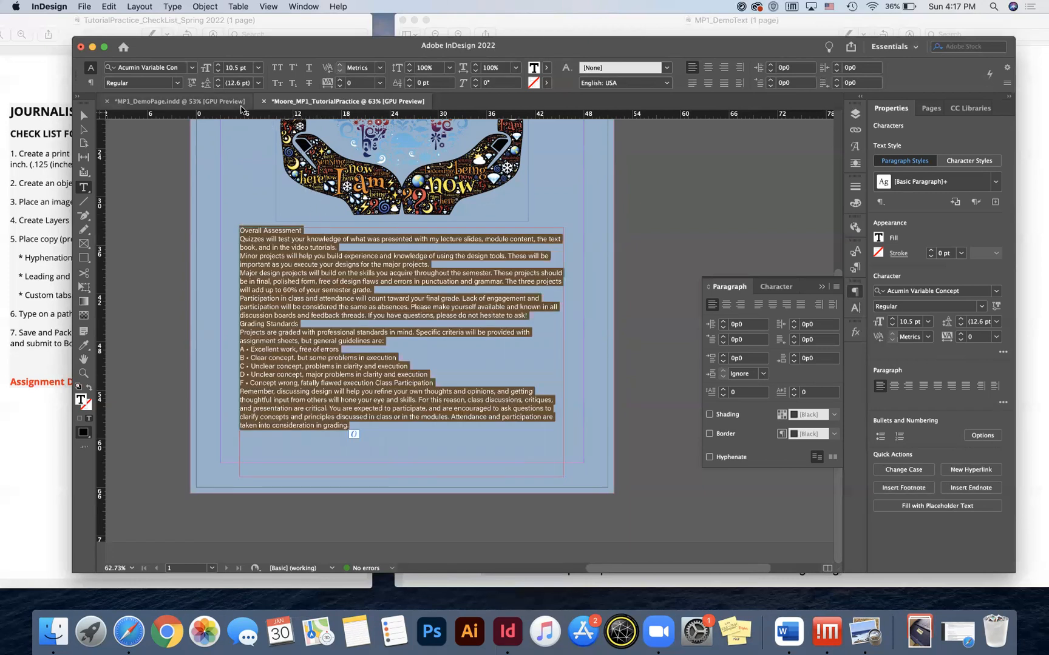
{"action": "left_click", "coordinate": [217, 80]}
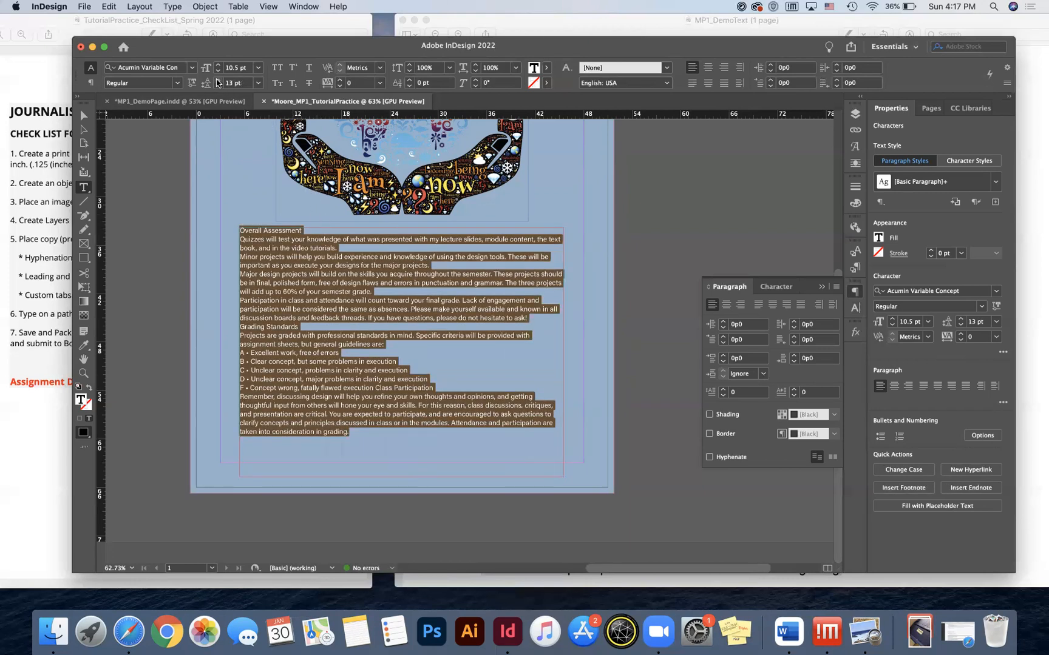
{"action": "left_click", "coordinate": [217, 80]}
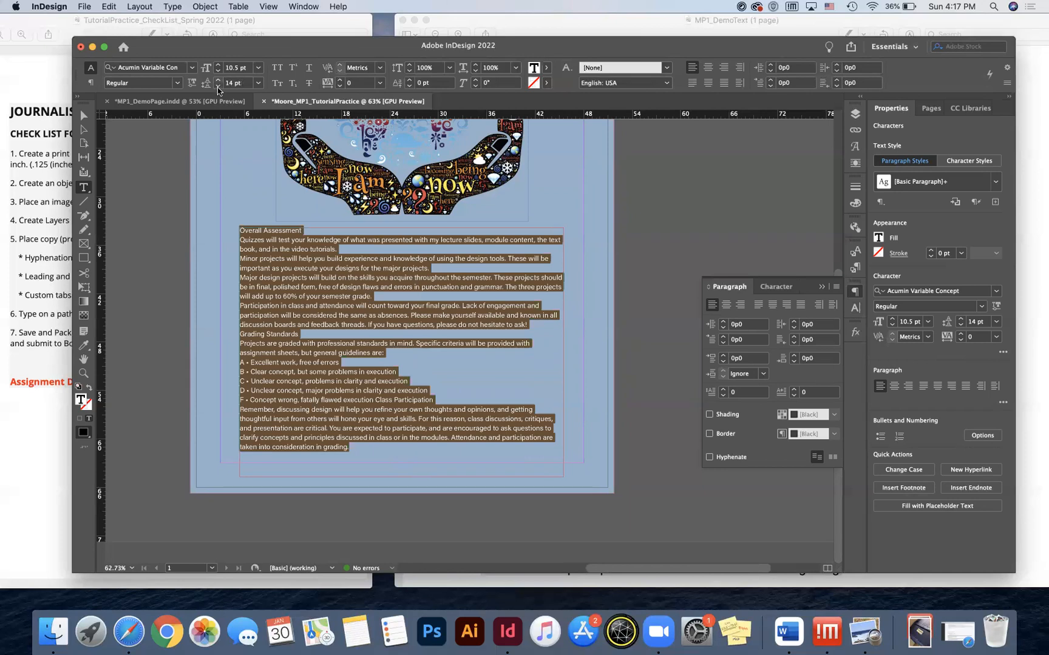
{"action": "left_click", "coordinate": [217, 85]}
{"action": "left_click", "coordinate": [229, 87]}
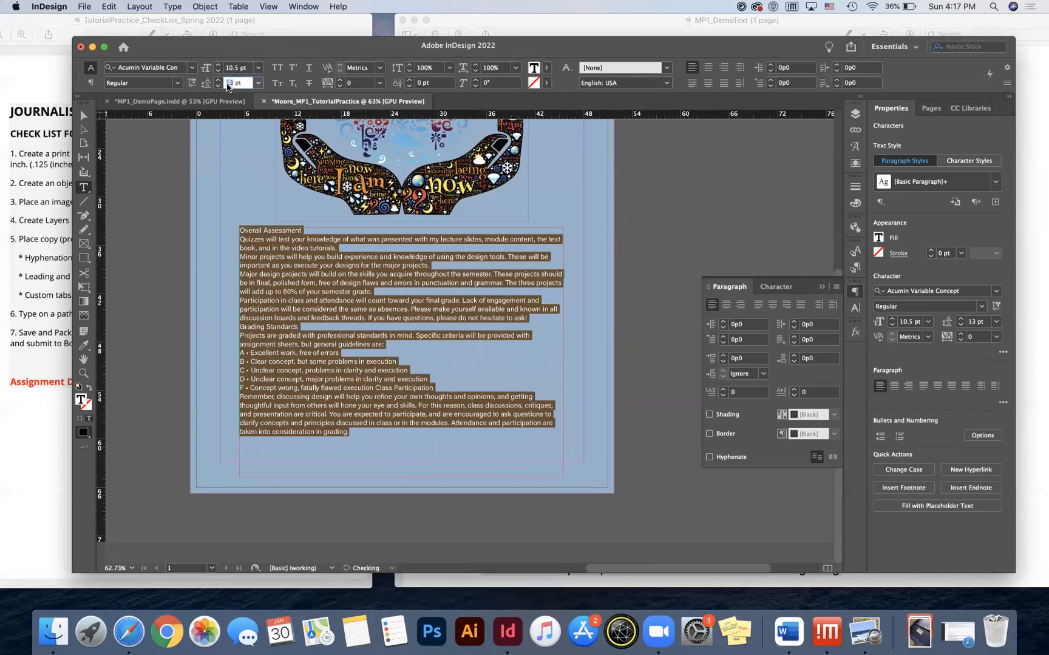
{"action": "type", "text": "13.5"}
{"action": "key", "text": "Return"}
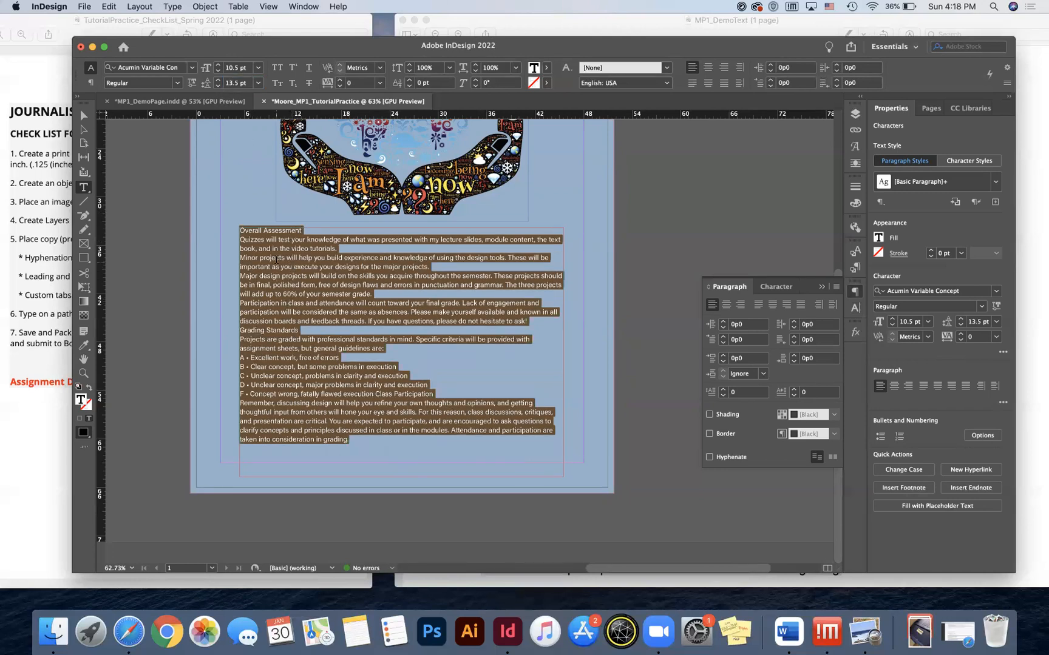
Format the "Overall Assessment" heading as Bold at 14 pt.
{"action": "left_click", "coordinate": [260, 233]}
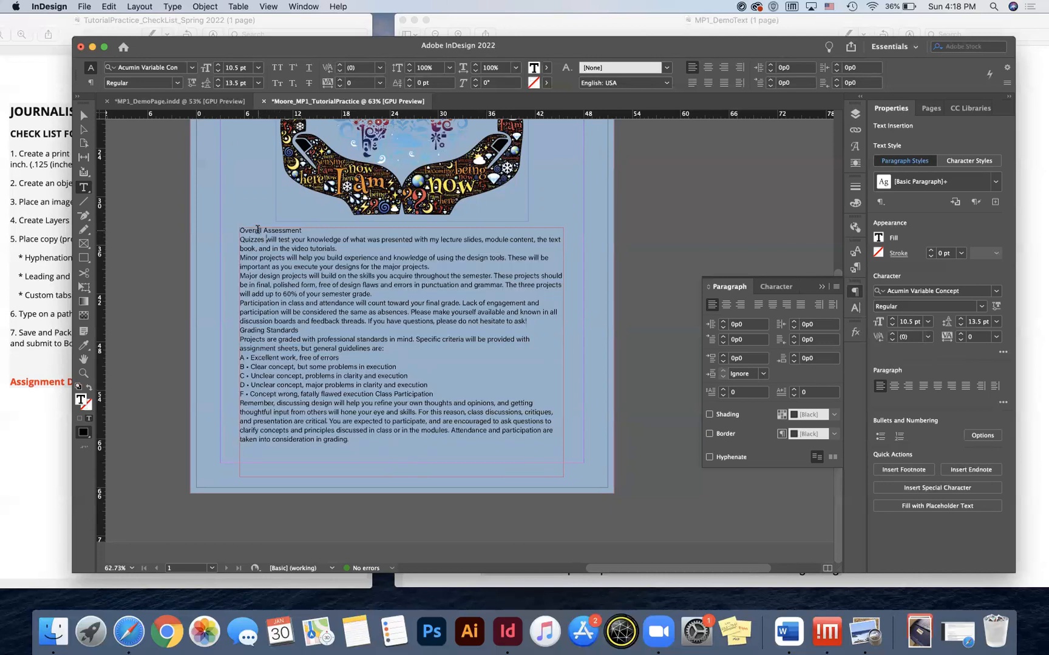
{"action": "triple_click", "coordinate": [257, 230]}
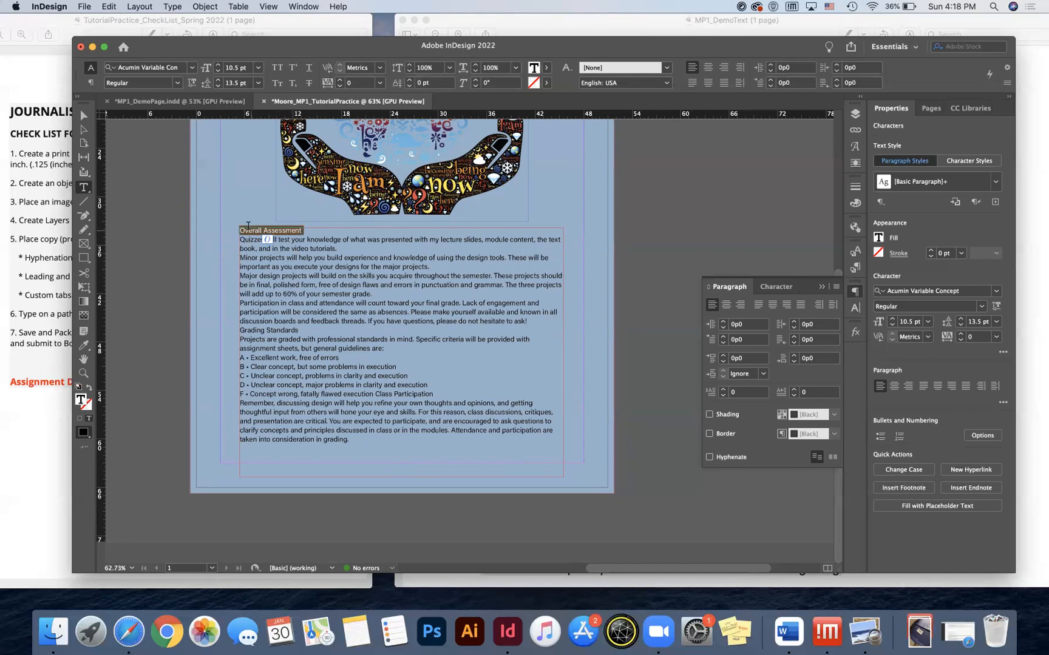
{"action": "left_click", "coordinate": [177, 83]}
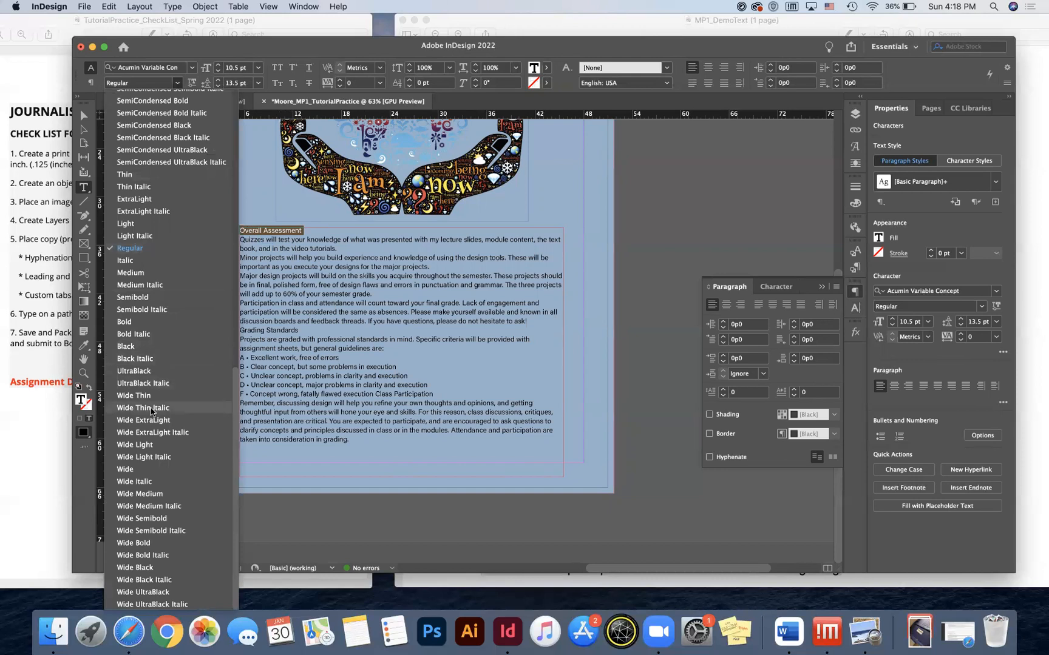
{"action": "left_click", "coordinate": [124, 321]}
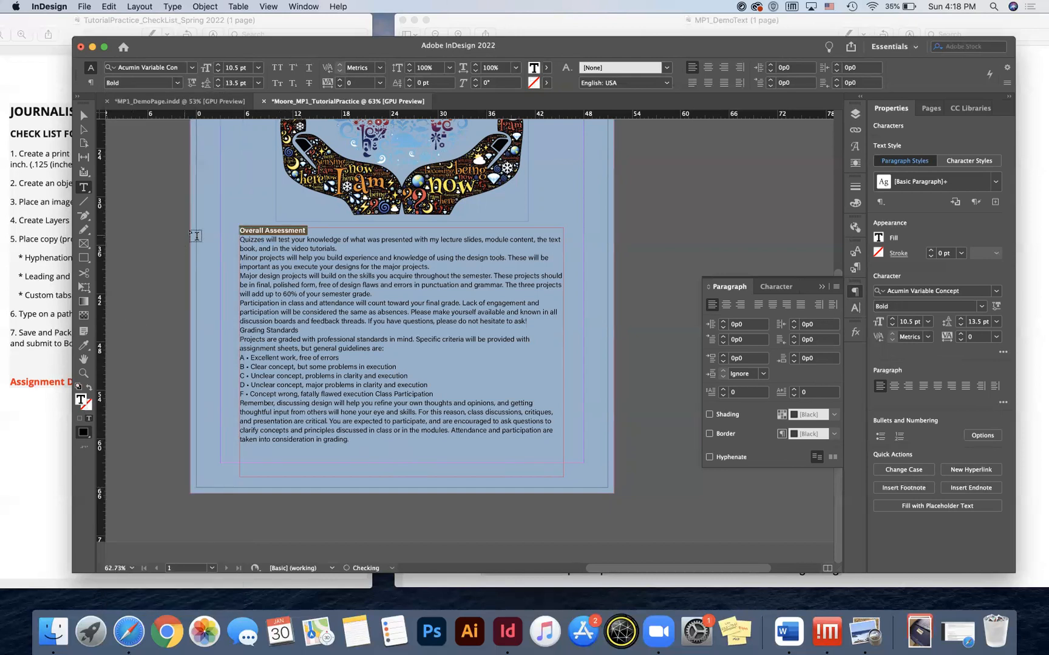
{"action": "left_click", "coordinate": [219, 64]}
{"action": "left_click", "coordinate": [218, 64]}
{"action": "left_click", "coordinate": [218, 64]}
{"action": "left_click", "coordinate": [219, 64]}
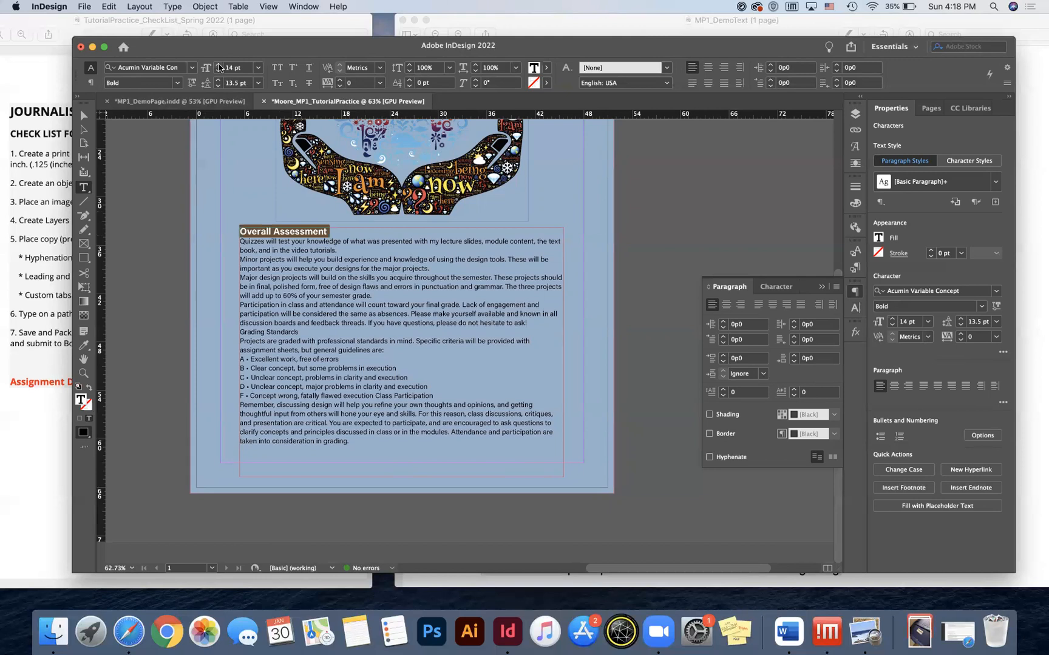
Format the "Grading Standards" heading as Bold at 14 pt to match the first heading.
{"action": "triple_click", "coordinate": [274, 334]}
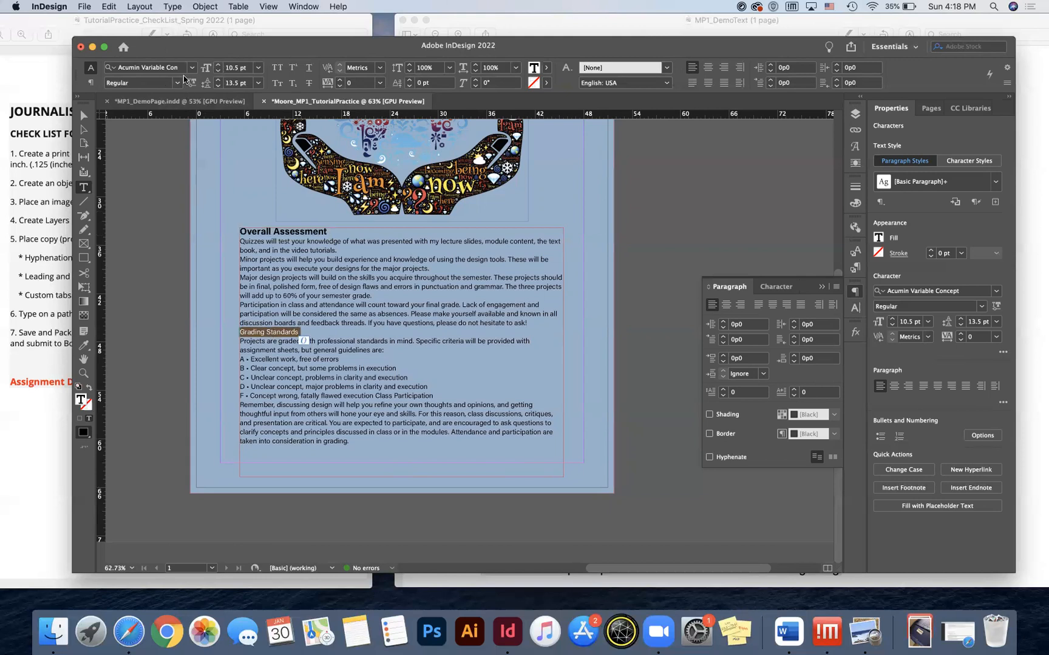
{"action": "left_click", "coordinate": [177, 82]}
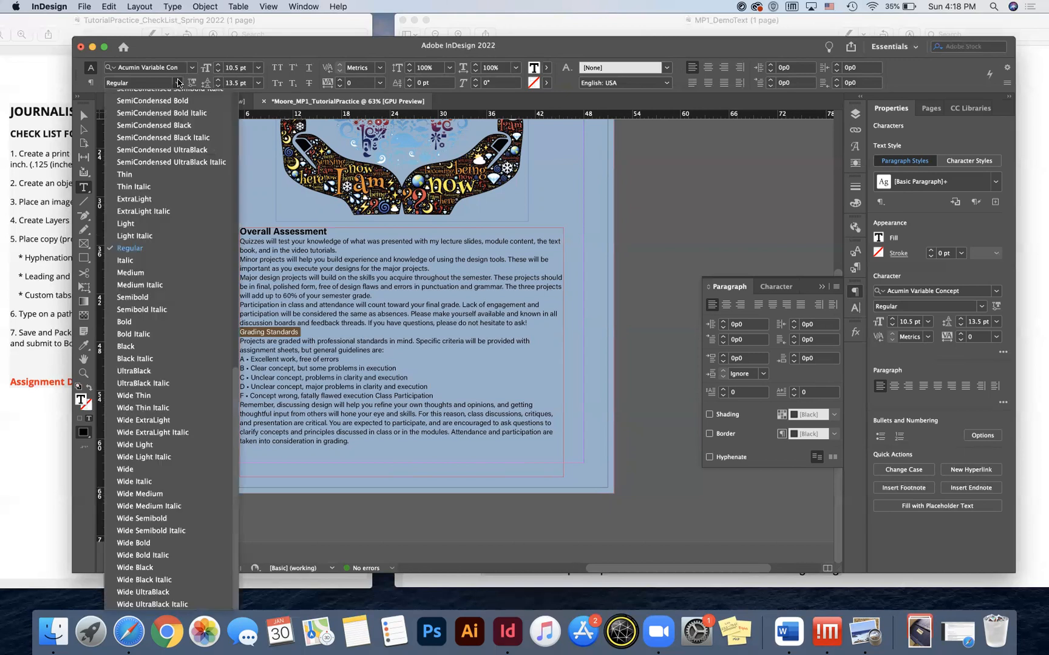
{"action": "left_click", "coordinate": [131, 323]}
{"action": "left_click", "coordinate": [276, 231]}
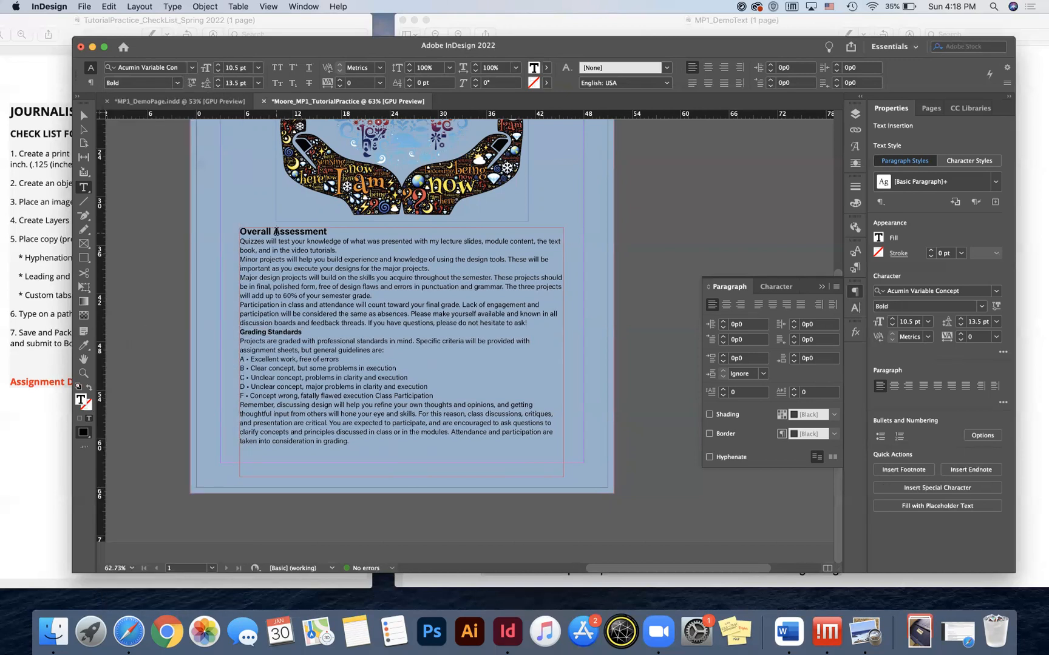
{"action": "triple_click", "coordinate": [268, 333]}
{"action": "left_click", "coordinate": [218, 65]}
{"action": "left_click", "coordinate": [218, 64]}
{"action": "left_click", "coordinate": [217, 64]}
{"action": "left_click", "coordinate": [218, 64]}
{"action": "left_click", "coordinate": [323, 396]}
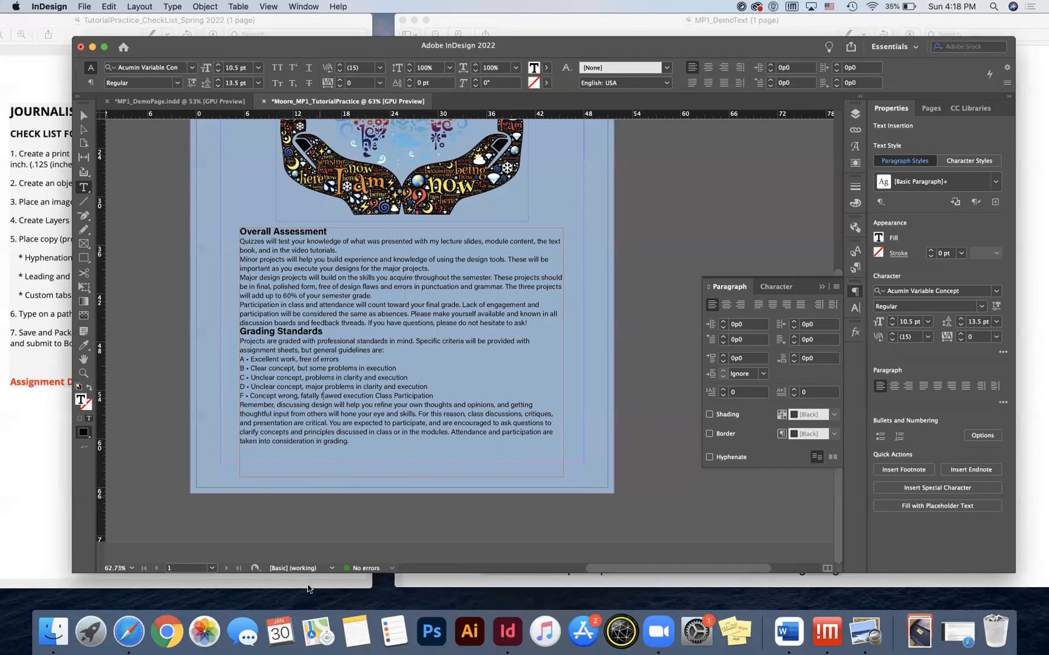
Increase the leading of the "Grading Standards" heading to just above 21 pt to open space above it.
{"action": "triple_click", "coordinate": [281, 330]}
{"action": "left_click", "coordinate": [219, 79]}
{"action": "left_click", "coordinate": [219, 80]}
{"action": "left_click", "coordinate": [218, 79]}
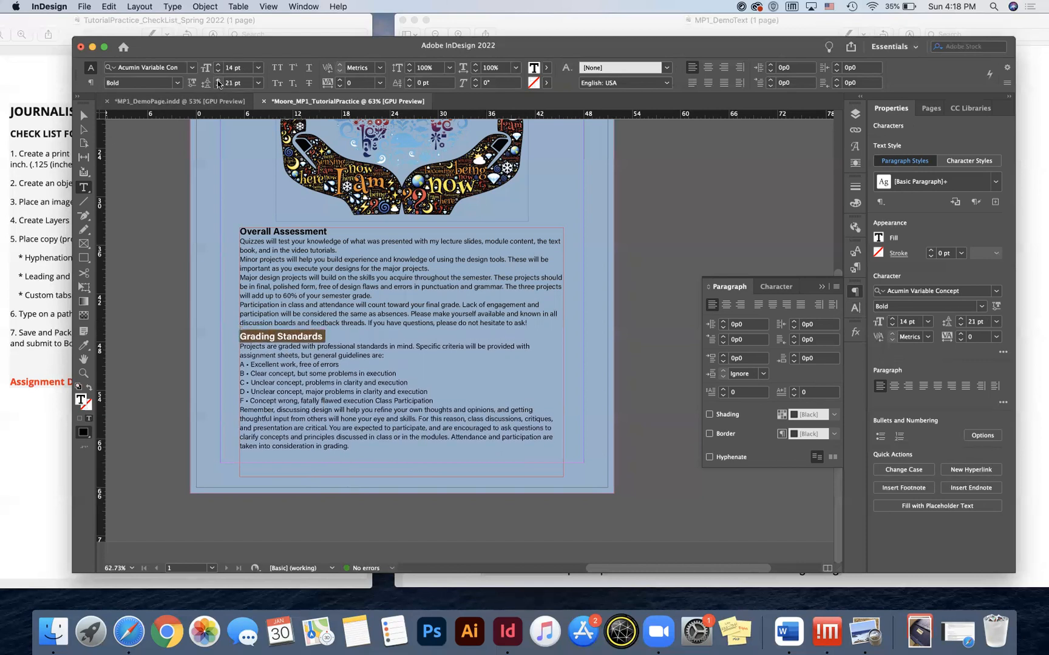
{"action": "left_click", "coordinate": [219, 80]}
{"action": "left_click", "coordinate": [356, 428]}
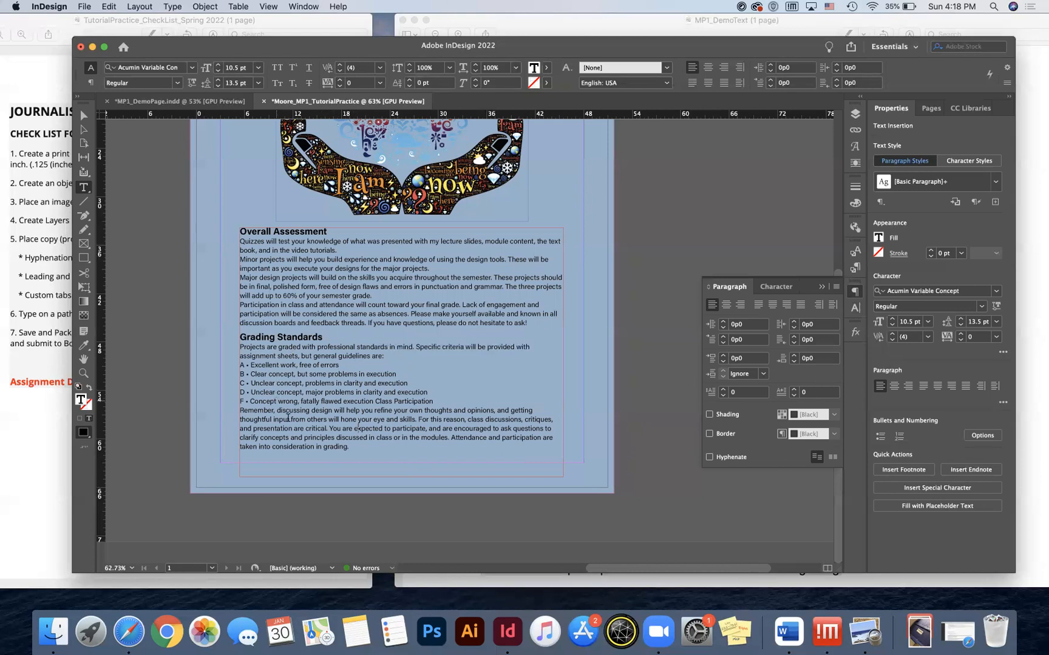
Raise the leading of the first line of the "Minor projects" paragraph to 16 pt to separate it from the paragraph above.
{"action": "left_click", "coordinate": [290, 437]}
{"action": "triple_click", "coordinate": [276, 257]}
{"action": "left_click", "coordinate": [277, 258]}
{"action": "double_click", "coordinate": [280, 260]}
{"action": "triple_click", "coordinate": [280, 260]}
{"action": "left_click", "coordinate": [218, 79]}
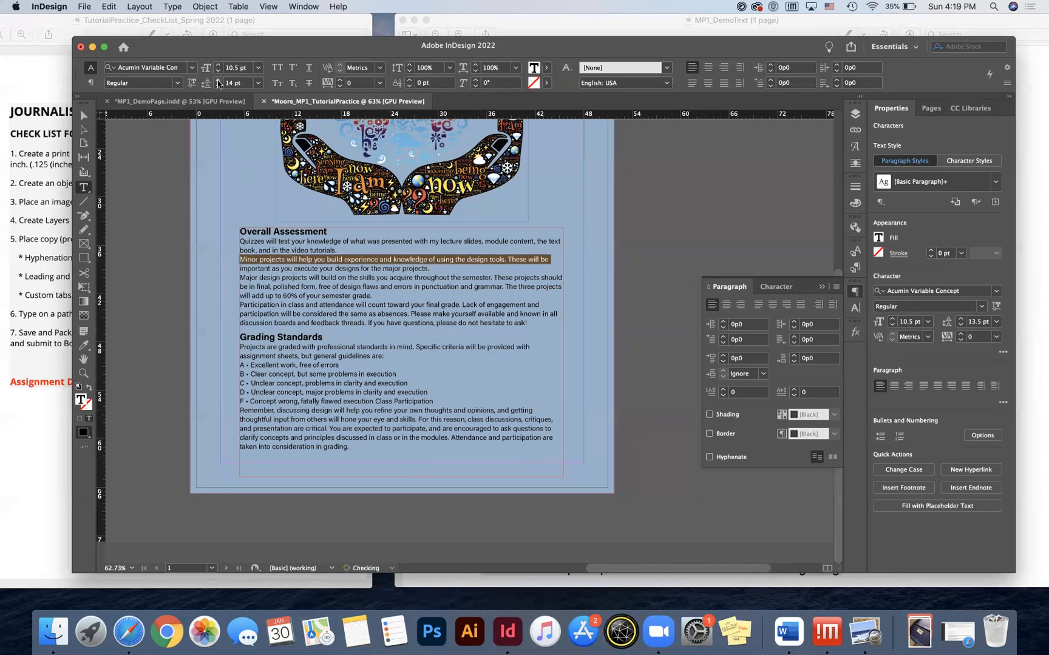
{"action": "left_click", "coordinate": [218, 80]}
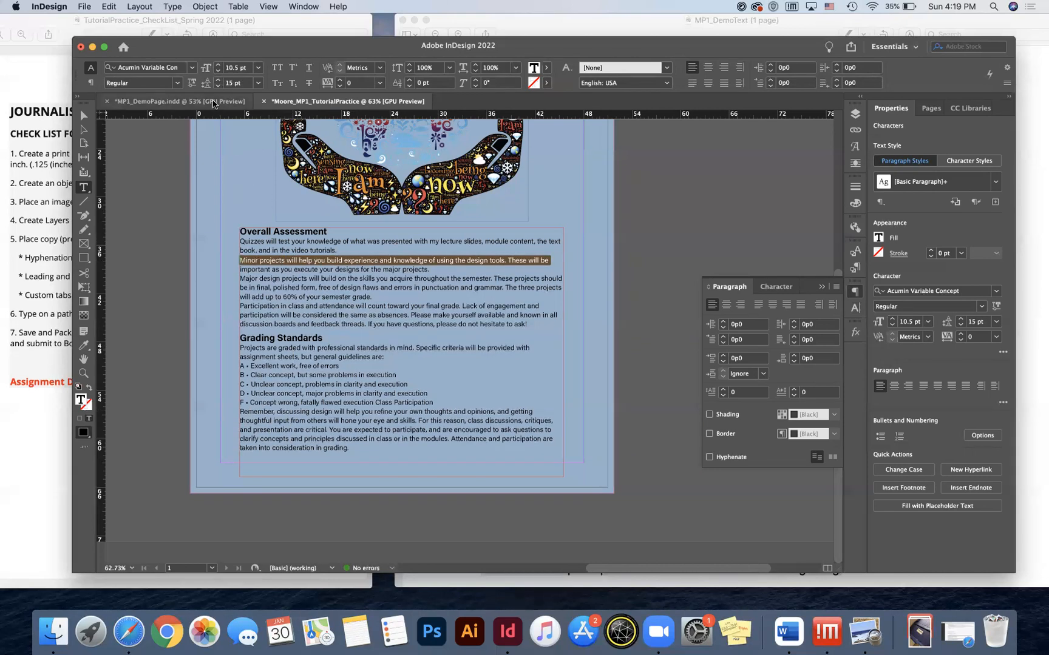
{"action": "left_click", "coordinate": [217, 80]}
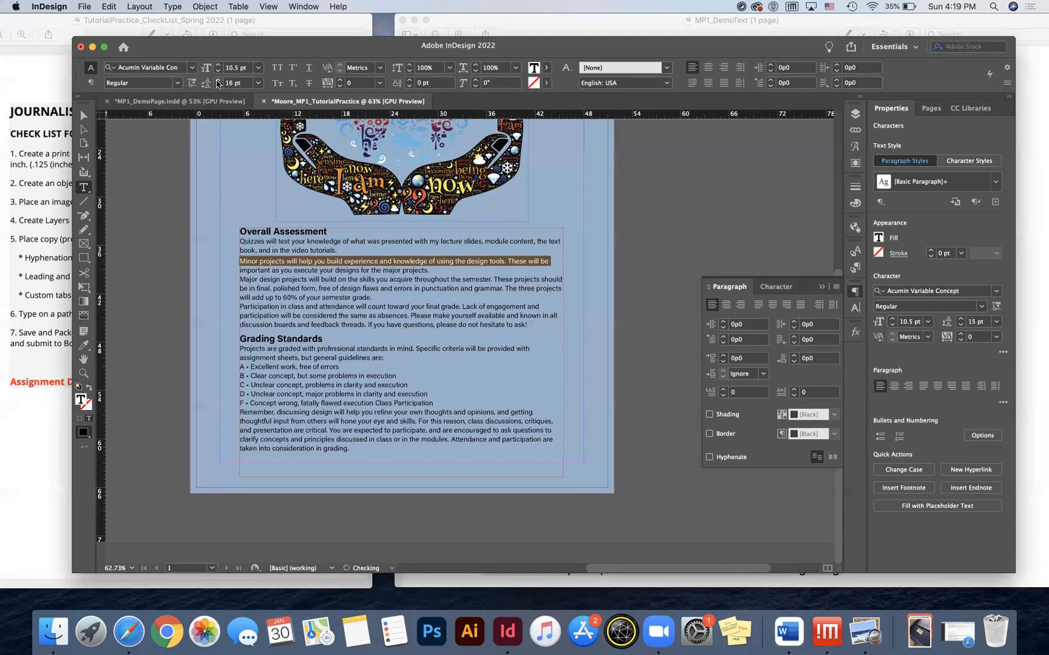
Set the leading of the first line of the "Major design projects" paragraph to 16 pt.
{"action": "triple_click", "coordinate": [259, 279]}
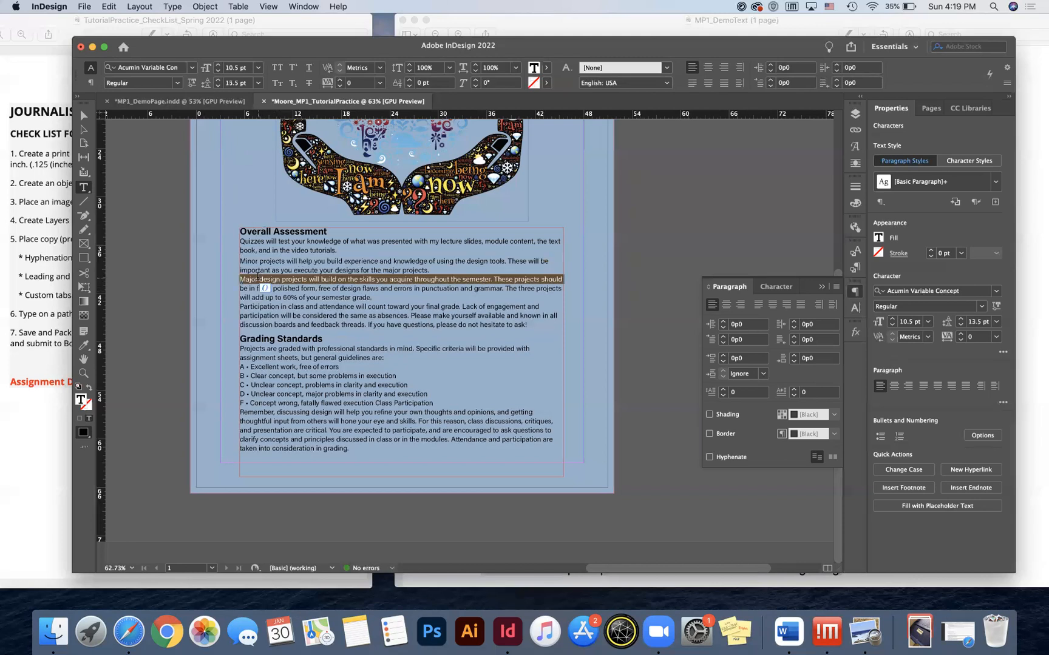
{"action": "left_click", "coordinate": [218, 79]}
{"action": "left_click", "coordinate": [218, 79]}
{"action": "left_click", "coordinate": [217, 80]}
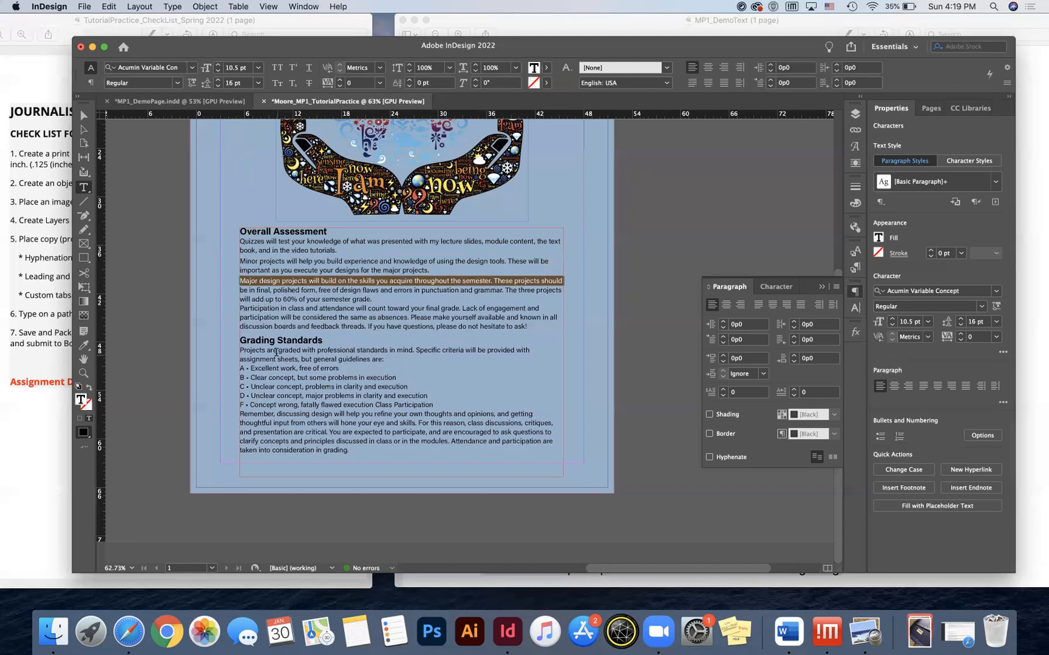
Set the leading of the first line of the "Participation in class" paragraph to 16 pt.
{"action": "triple_click", "coordinate": [265, 307]}
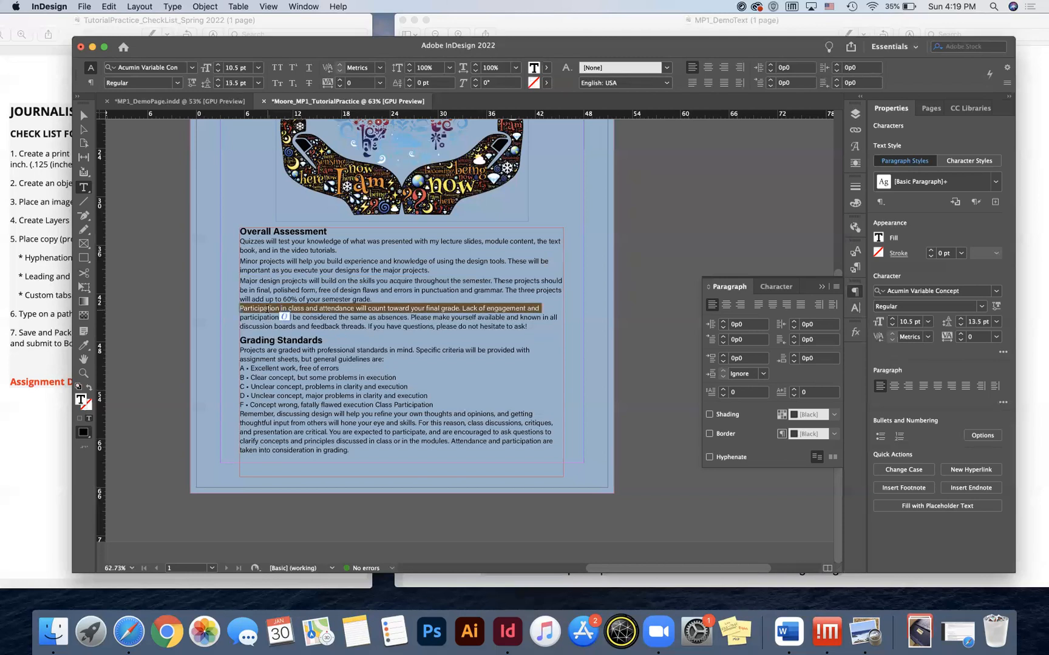
{"action": "left_click", "coordinate": [218, 80]}
{"action": "left_click", "coordinate": [218, 79]}
{"action": "left_click", "coordinate": [218, 79]}
{"action": "left_click", "coordinate": [277, 370]}
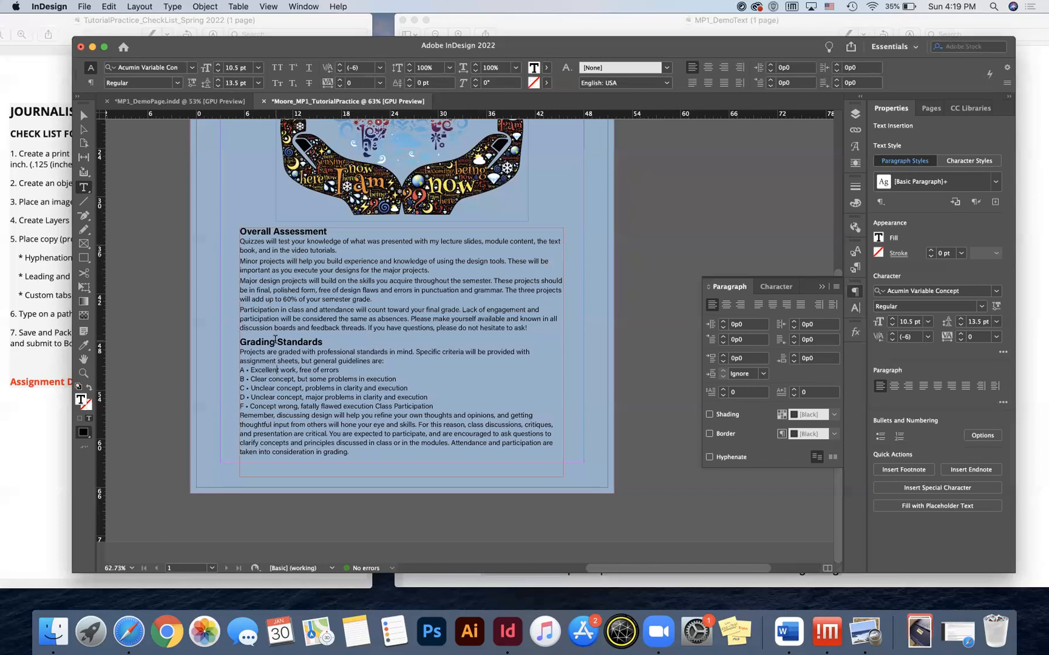
Set the leading of the first line of the "Remember, discussing design" paragraph to 16 pt.
{"action": "triple_click", "coordinate": [268, 418]}
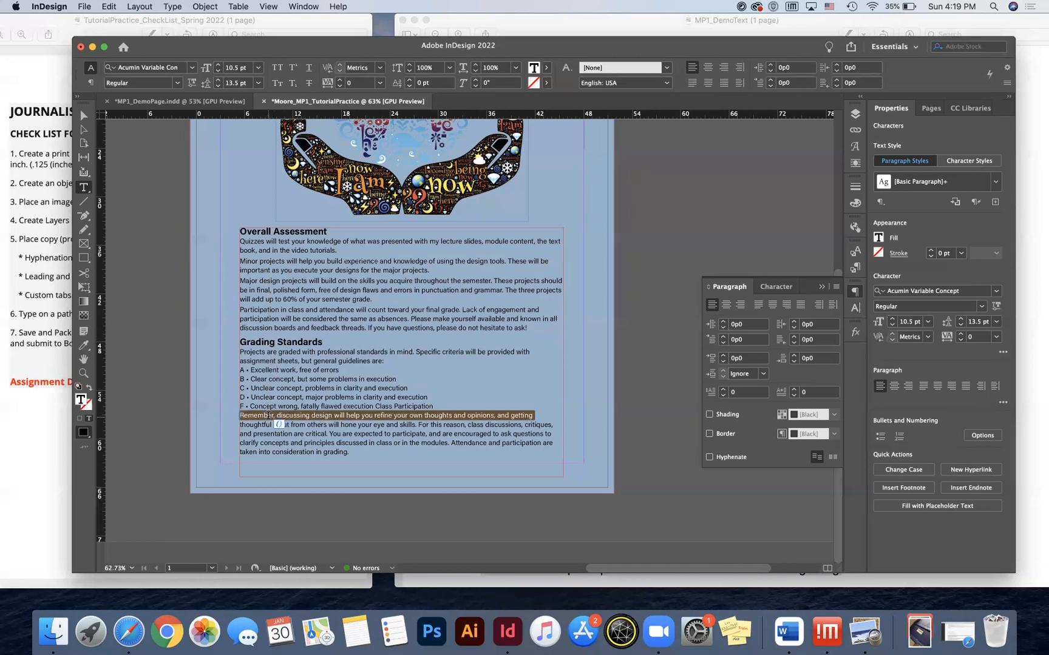
{"action": "left_click", "coordinate": [218, 80]}
{"action": "left_click", "coordinate": [217, 80]}
{"action": "left_click", "coordinate": [217, 80]}
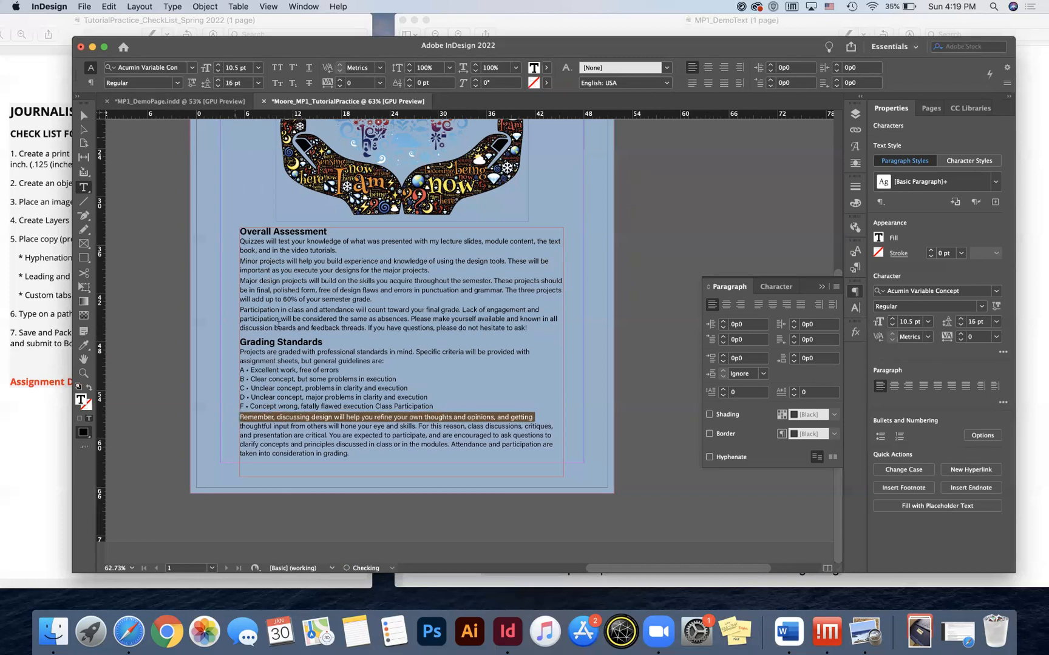
Set the leading of the "A • Excellent work, free of errors" line to 16 pt to space the grade list from its introduction.
{"action": "triple_click", "coordinate": [282, 368]}
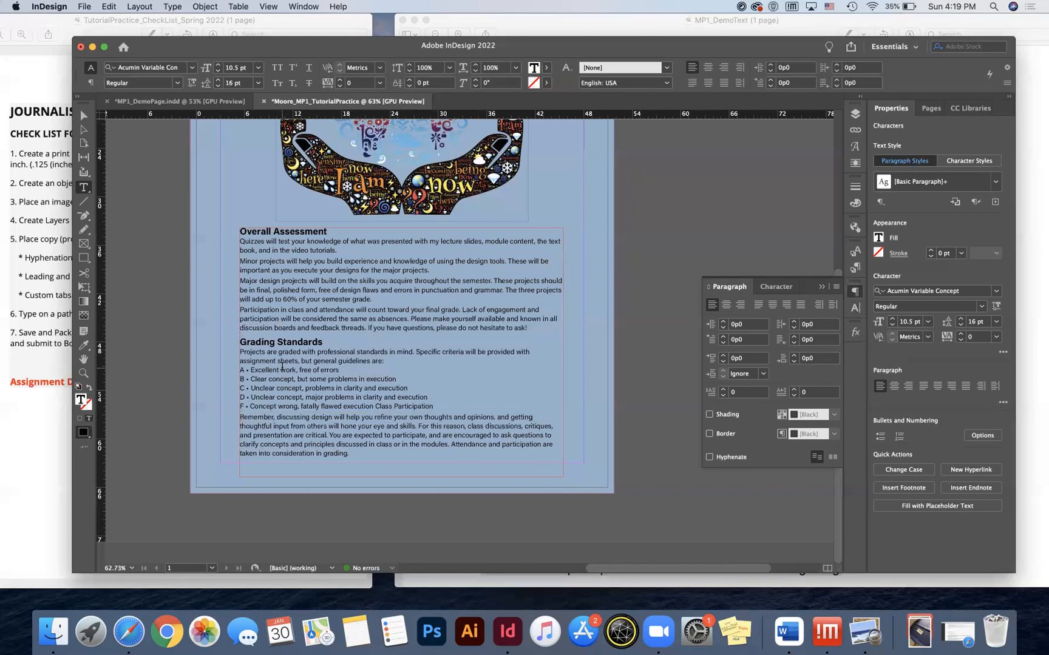
{"action": "left_click", "coordinate": [219, 80]}
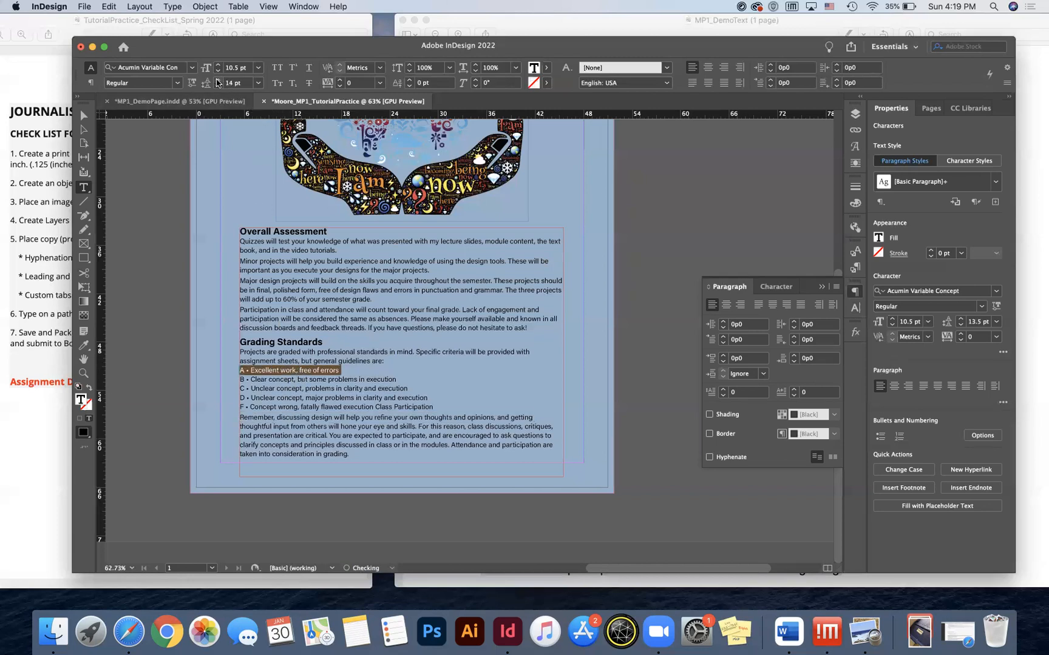
{"action": "left_click", "coordinate": [219, 79]}
{"action": "left_click", "coordinate": [219, 80]}
{"action": "left_click", "coordinate": [292, 331]}
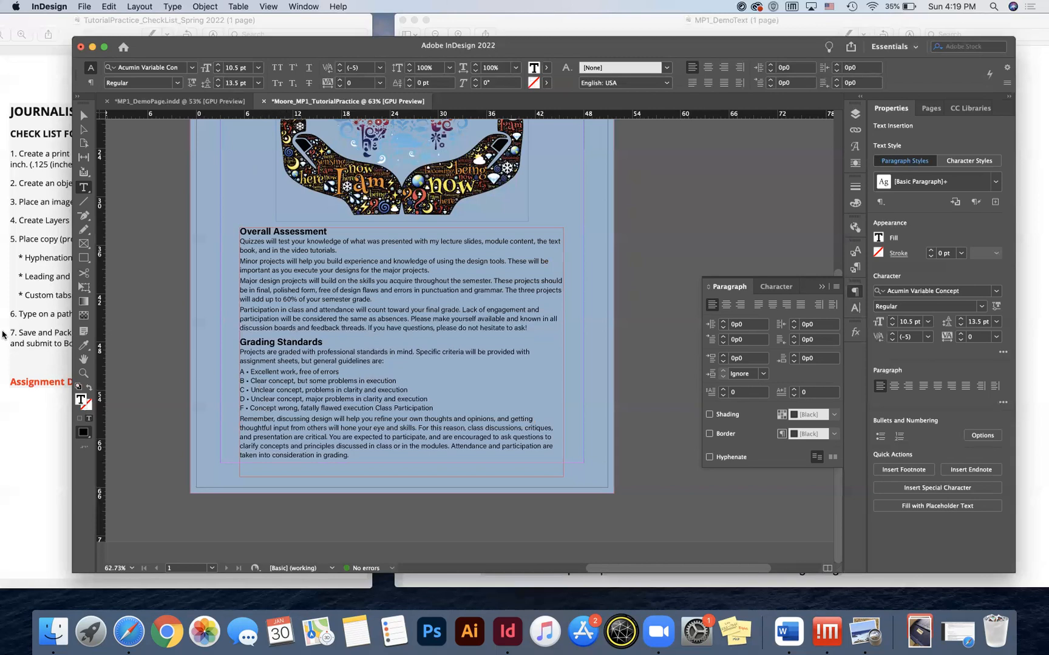
Check the task list for indentions, try a 0p4 first-line indent on all the copy, and step it back to 0p0.
{"action": "left_click", "coordinate": [34, 325]}
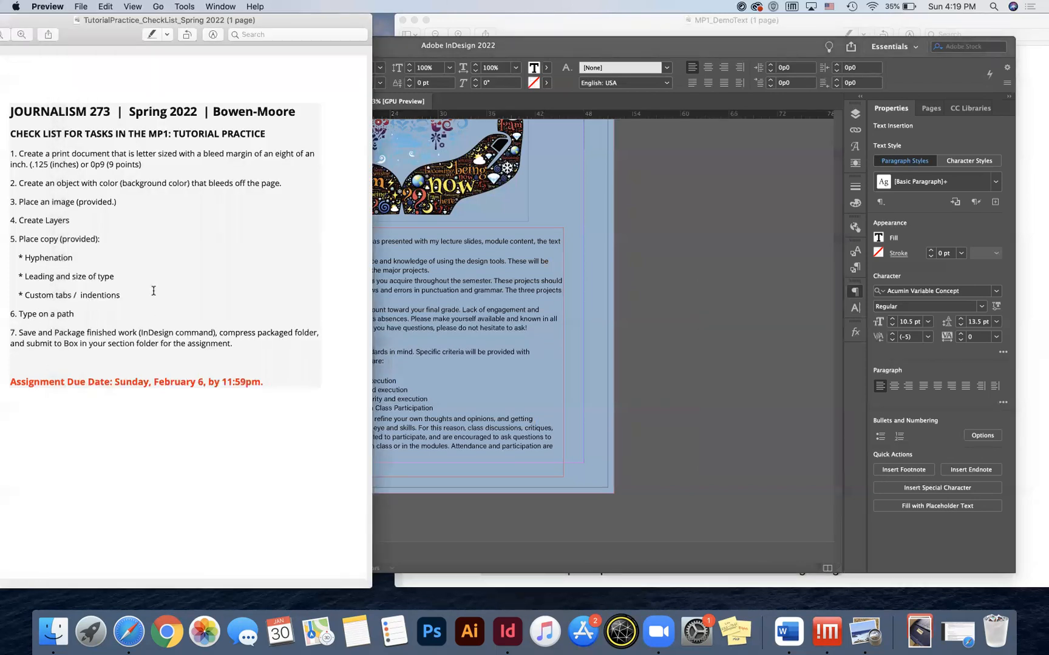
{"action": "left_click", "coordinate": [439, 348]}
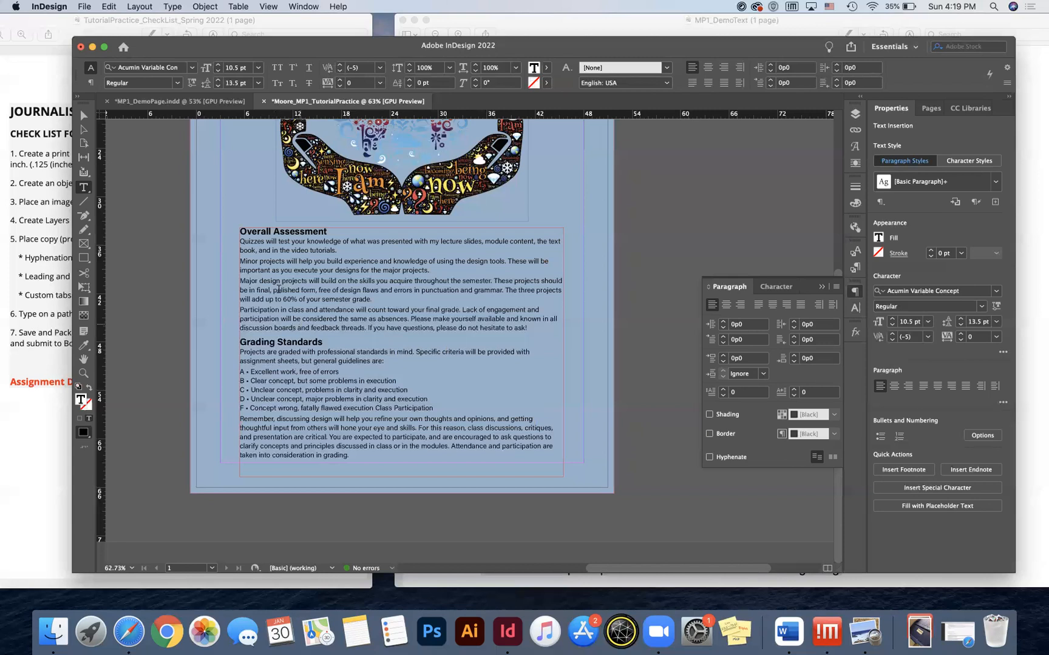
{"action": "double_click", "coordinate": [268, 266]}
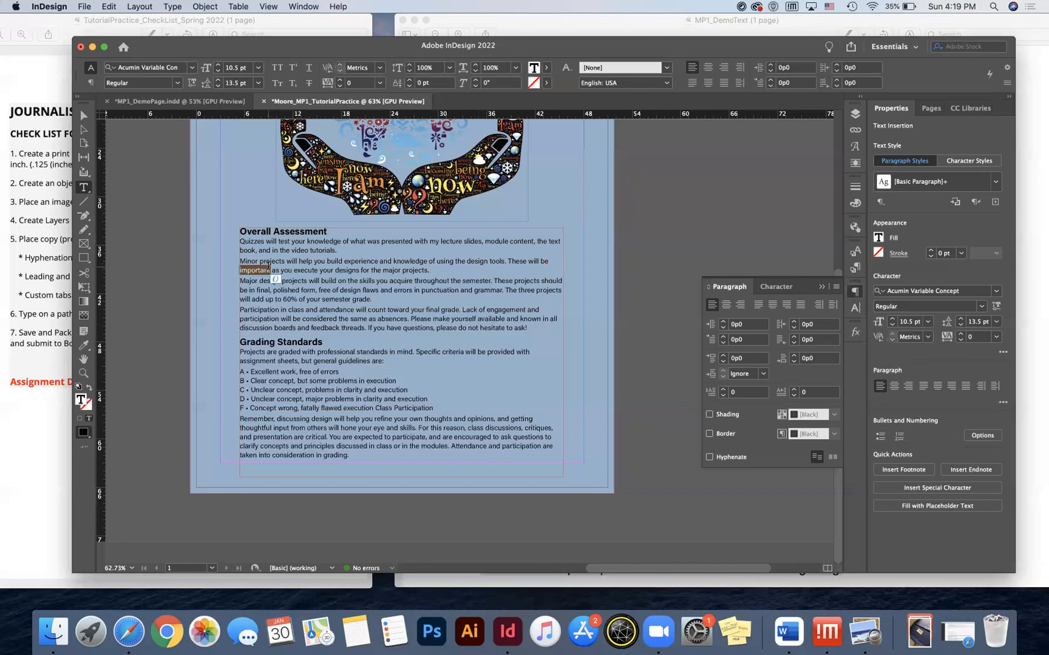
{"action": "key", "text": "super+a"}
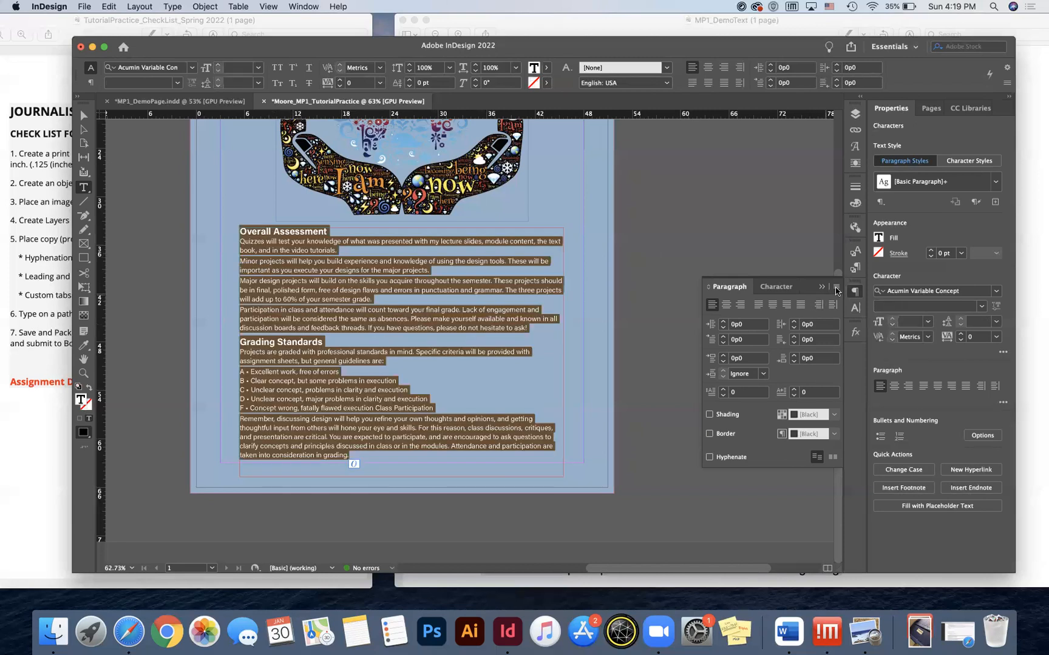
{"action": "left_click", "coordinate": [723, 337]}
{"action": "left_click", "coordinate": [723, 337]}
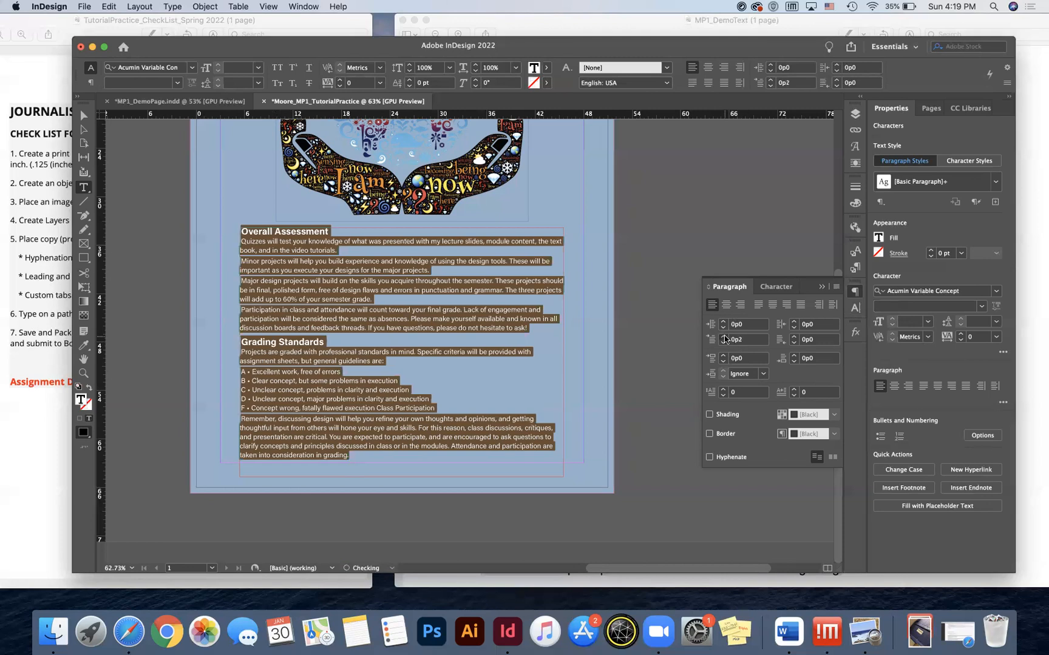
{"action": "left_click", "coordinate": [724, 337]}
{"action": "left_click", "coordinate": [724, 337]}
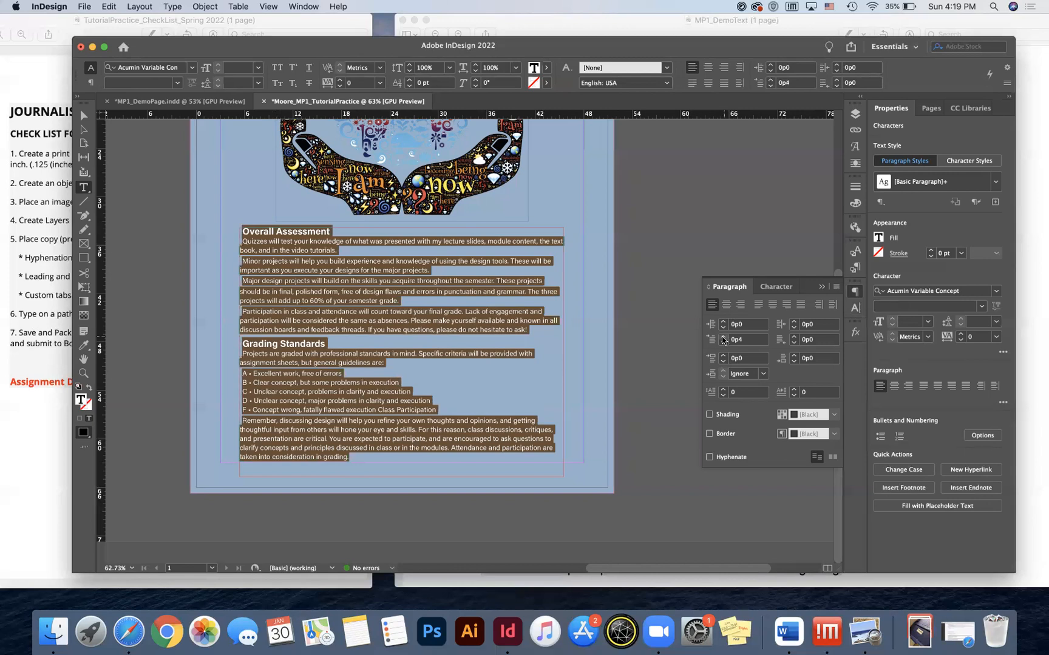
{"action": "left_click", "coordinate": [723, 344]}
{"action": "left_click", "coordinate": [723, 343]}
{"action": "left_click", "coordinate": [723, 344]}
{"action": "left_click", "coordinate": [724, 344]}
{"action": "left_click", "coordinate": [722, 344]}
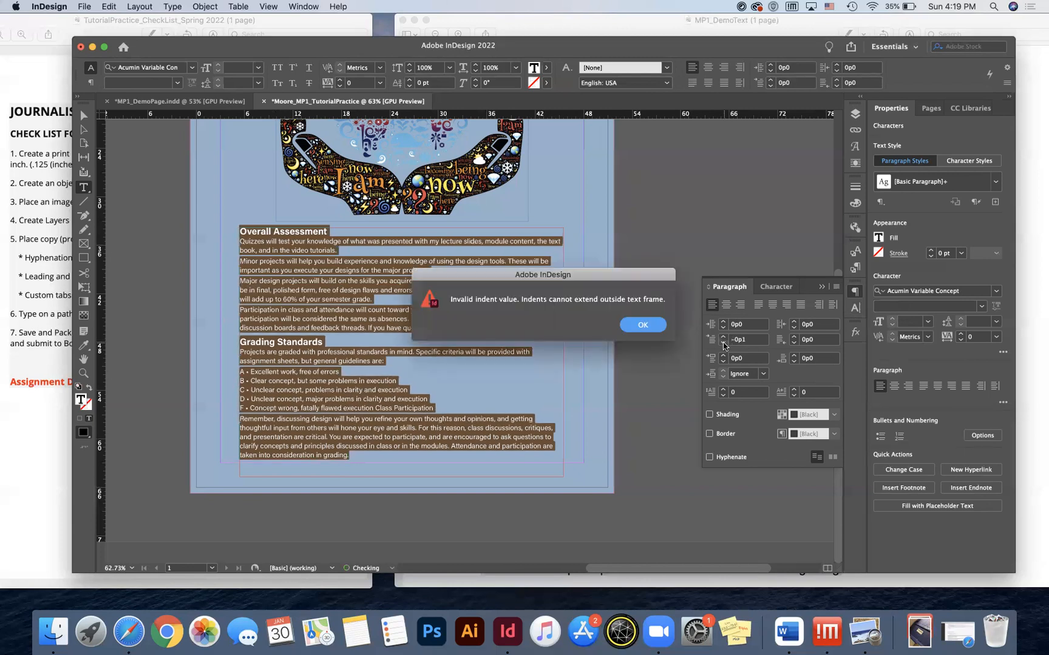
{"action": "left_click", "coordinate": [639, 323]}
{"action": "left_click", "coordinate": [338, 296]}
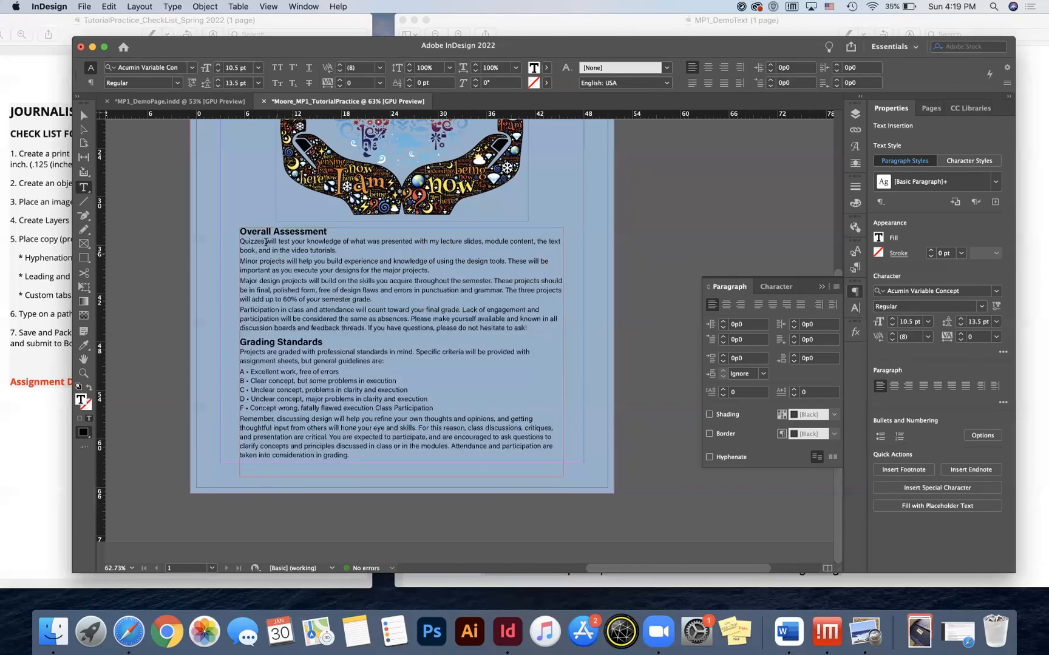
Give the "Quizzes will test your knowledge" paragraph a first-line indent of 0p8.
{"action": "left_click_drag", "start_coordinate": [240, 238], "coordinate": [348, 252]}
{"action": "left_click", "coordinate": [722, 337]}
{"action": "left_click", "coordinate": [722, 336]}
{"action": "left_click", "coordinate": [723, 337]}
{"action": "left_click", "coordinate": [722, 337]}
{"action": "left_click", "coordinate": [723, 337]}
{"action": "left_click", "coordinate": [723, 337]}
{"action": "left_click", "coordinate": [723, 337]}
{"action": "left_click", "coordinate": [723, 336]}
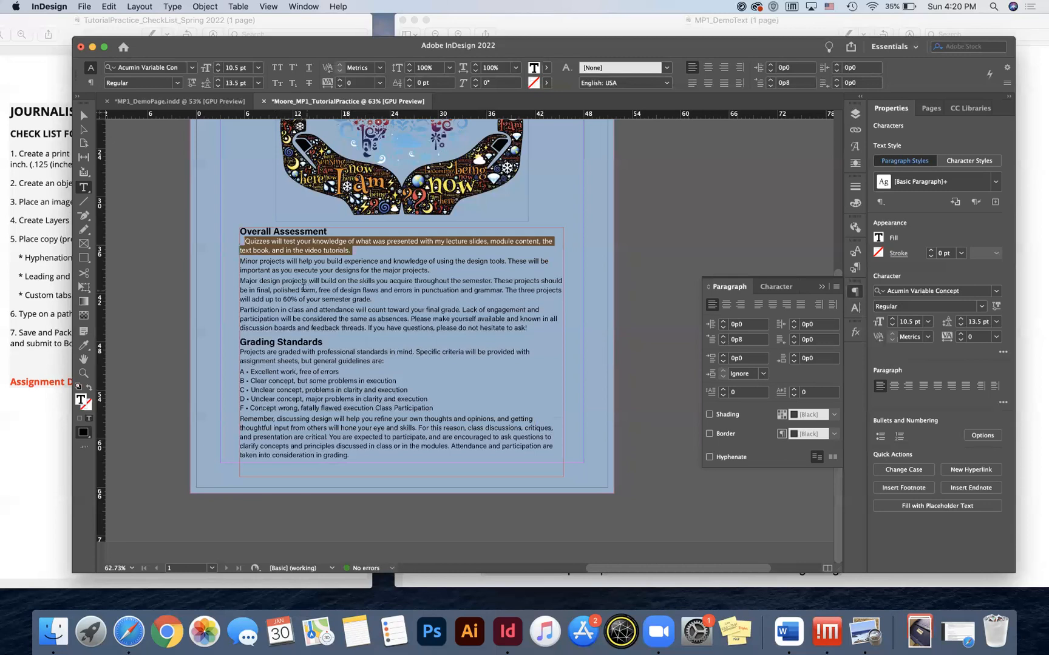
Give the "Minor projects" paragraph a first-line indent of 0p8.
{"action": "triple_click", "coordinate": [242, 261]}
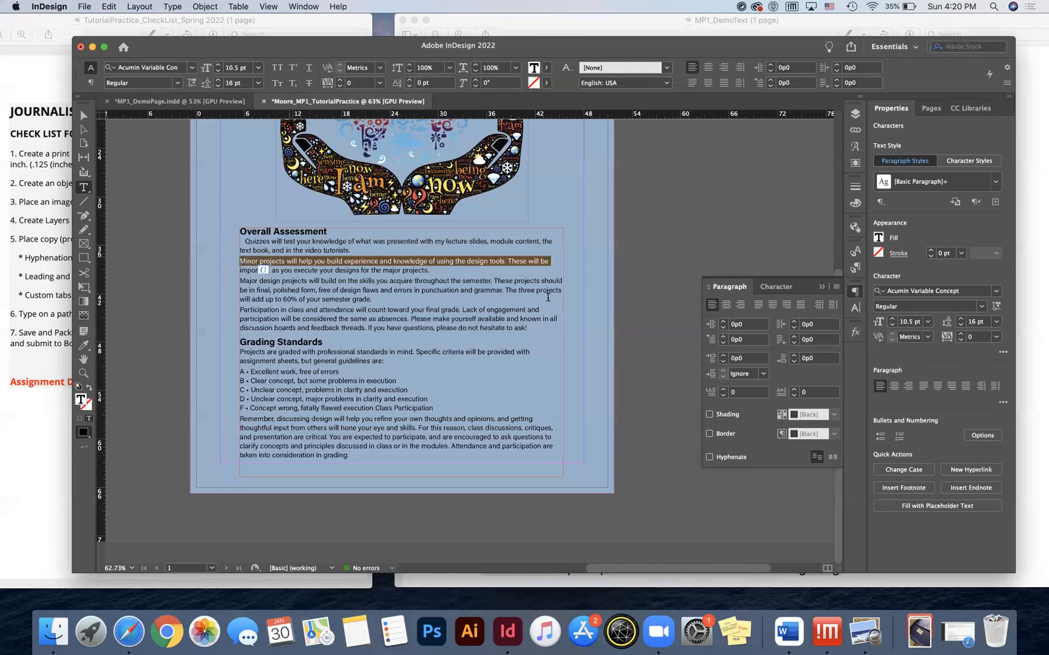
{"action": "left_click", "coordinate": [723, 337]}
{"action": "left_click", "coordinate": [723, 336]}
{"action": "left_click", "coordinate": [723, 337]}
{"action": "left_click", "coordinate": [723, 337]}
{"action": "left_click", "coordinate": [723, 337]}
{"action": "left_click", "coordinate": [723, 337]}
{"action": "left_click", "coordinate": [723, 337]}
{"action": "left_click", "coordinate": [723, 337]}
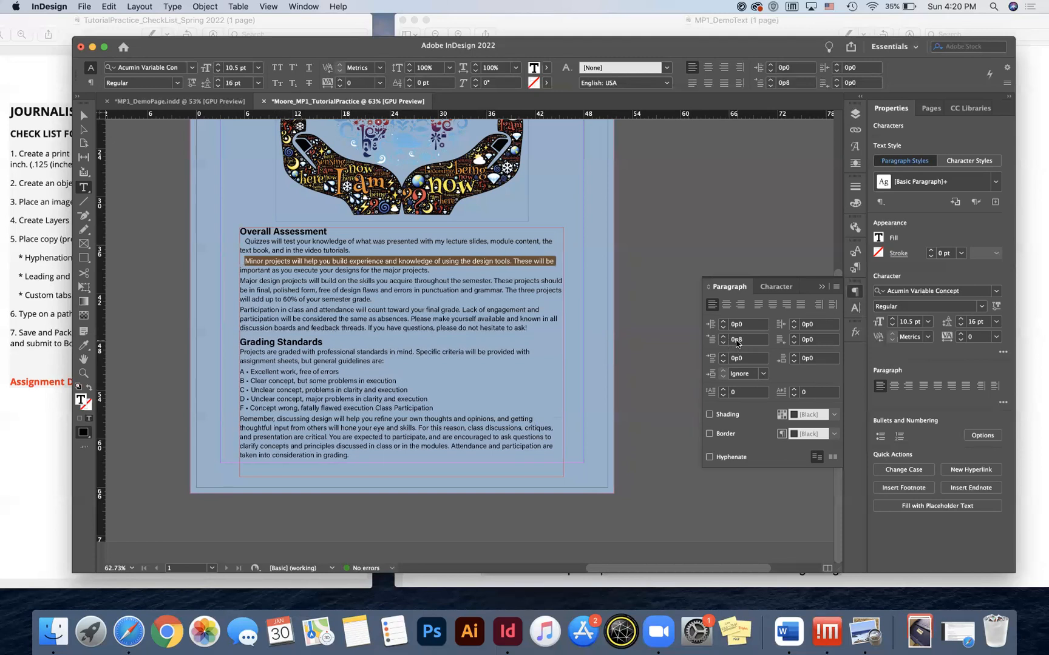
Give the "Major design projects" paragraph a first-line indent of 0p8.
{"action": "triple_click", "coordinate": [248, 283]}
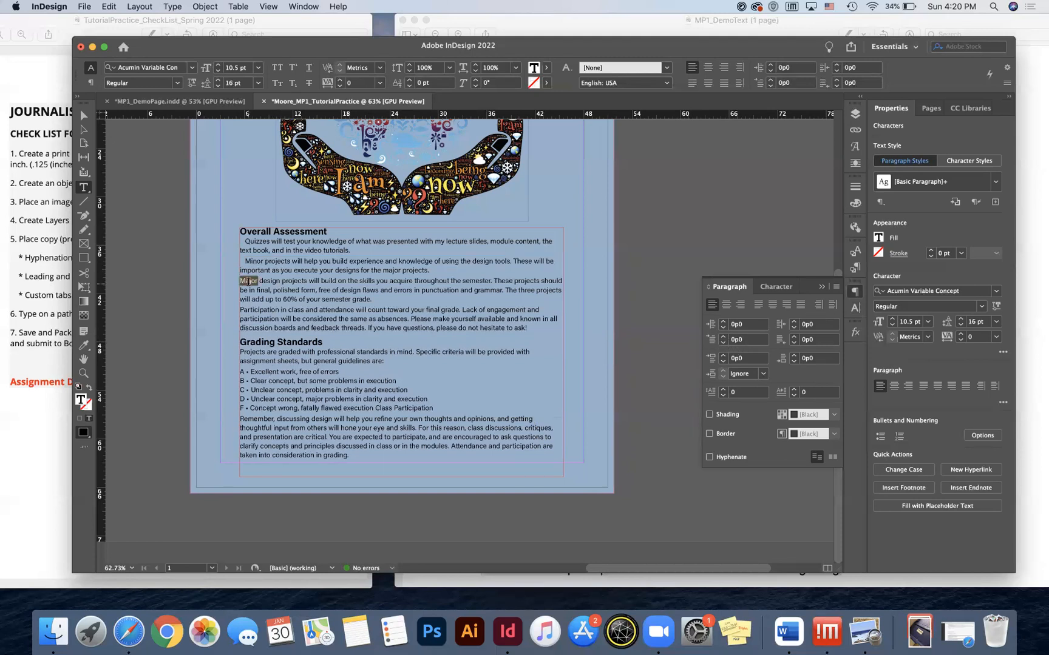
{"action": "left_click", "coordinate": [723, 338]}
{"action": "left_click", "coordinate": [723, 338]}
{"action": "left_click", "coordinate": [723, 338]}
{"action": "left_click", "coordinate": [724, 337]}
{"action": "left_click", "coordinate": [723, 338]}
{"action": "left_click", "coordinate": [723, 338]}
{"action": "left_click", "coordinate": [724, 337]}
{"action": "left_click", "coordinate": [723, 337]}
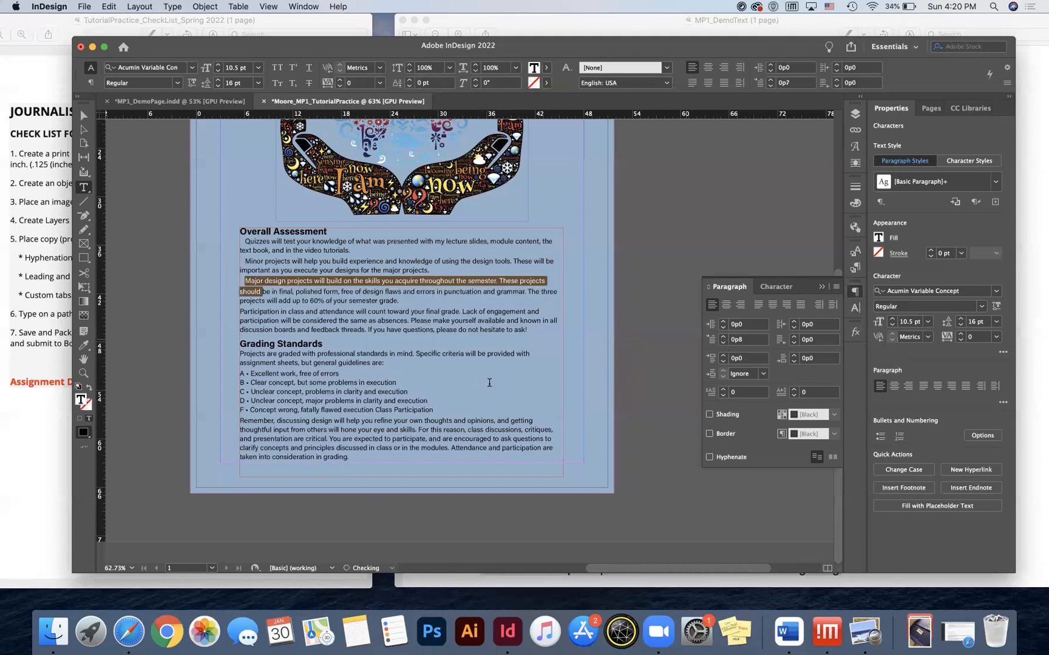
Give the "Participation in class" paragraph a first-line indent of 0p8.
{"action": "triple_click", "coordinate": [303, 310]}
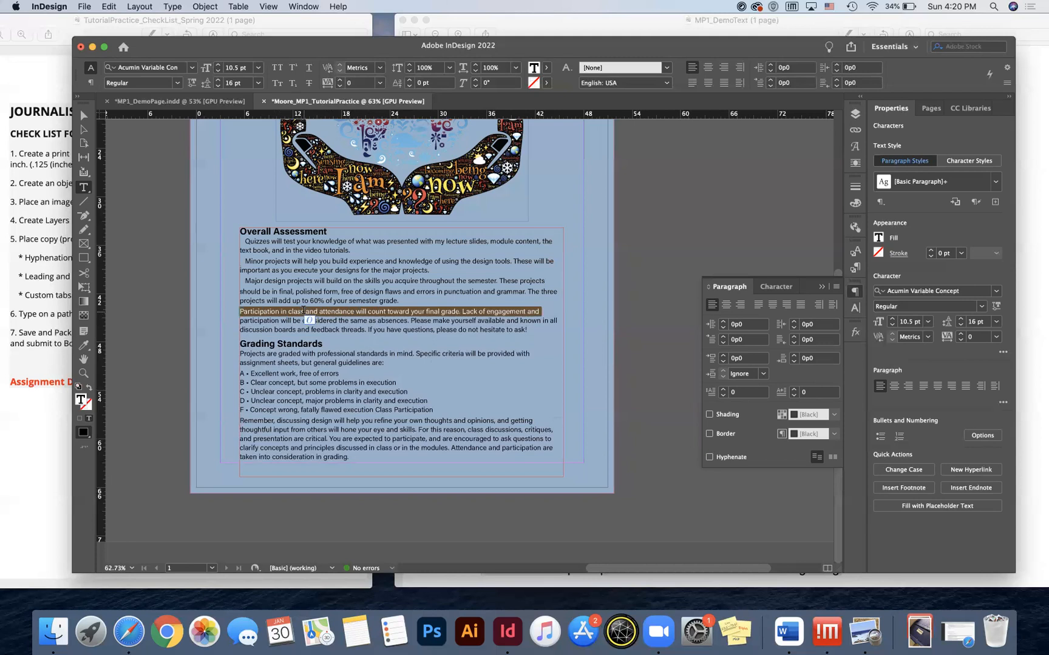
{"action": "left_click", "coordinate": [723, 337]}
{"action": "left_click", "coordinate": [724, 337]}
{"action": "left_click", "coordinate": [723, 337]}
{"action": "left_click", "coordinate": [724, 338]}
{"action": "left_click", "coordinate": [724, 337]}
{"action": "left_click", "coordinate": [724, 337]}
{"action": "left_click", "coordinate": [723, 337]}
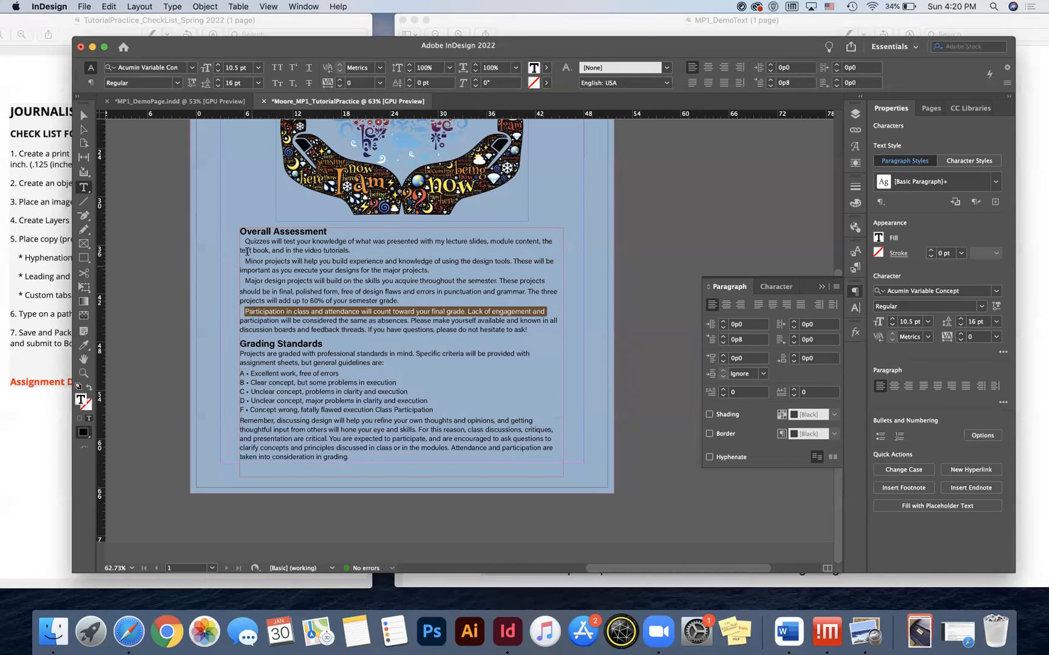
Reset the first-line indent of all the copy in the text frame to 0.
{"action": "left_click", "coordinate": [258, 309]}
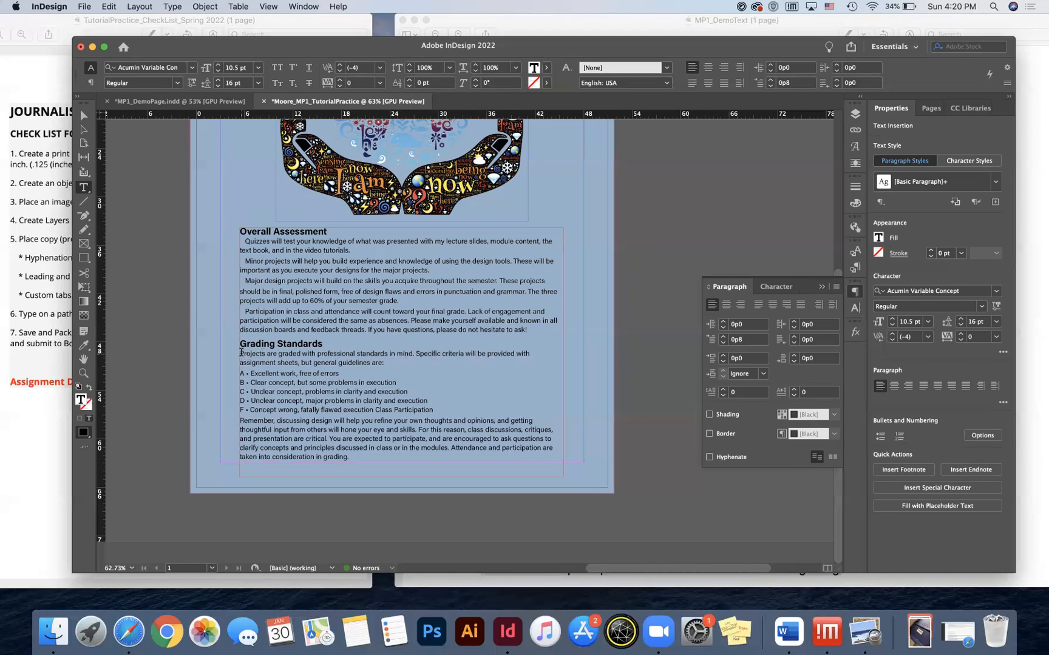
{"action": "key", "text": "super+a"}
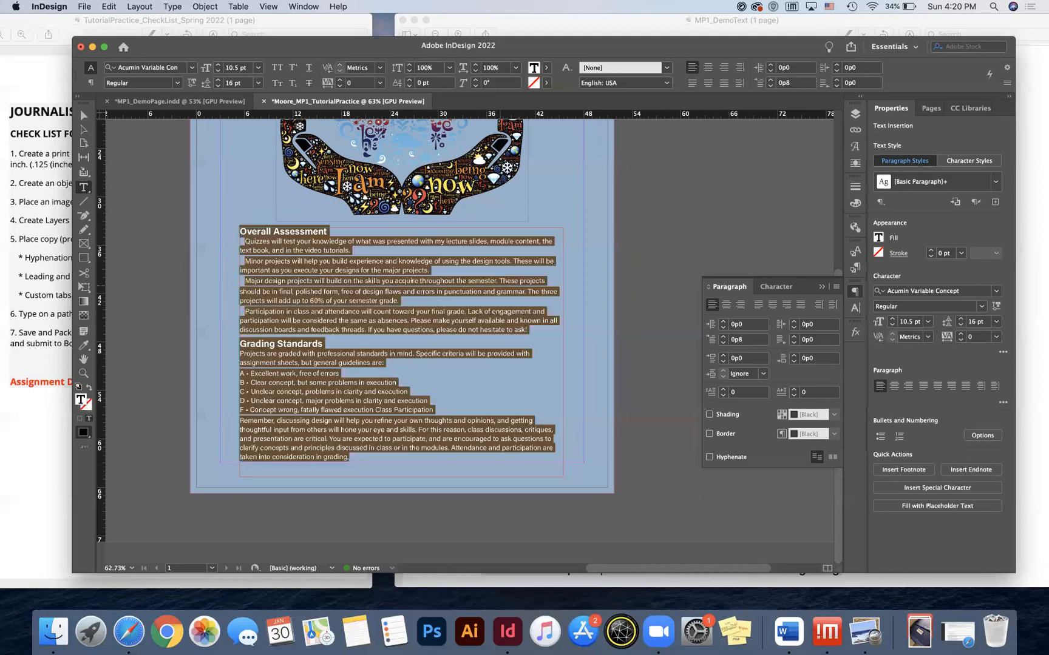
{"action": "left_click", "coordinate": [739, 341]}
{"action": "type", "text": "0"}
{"action": "key", "text": "Return"}
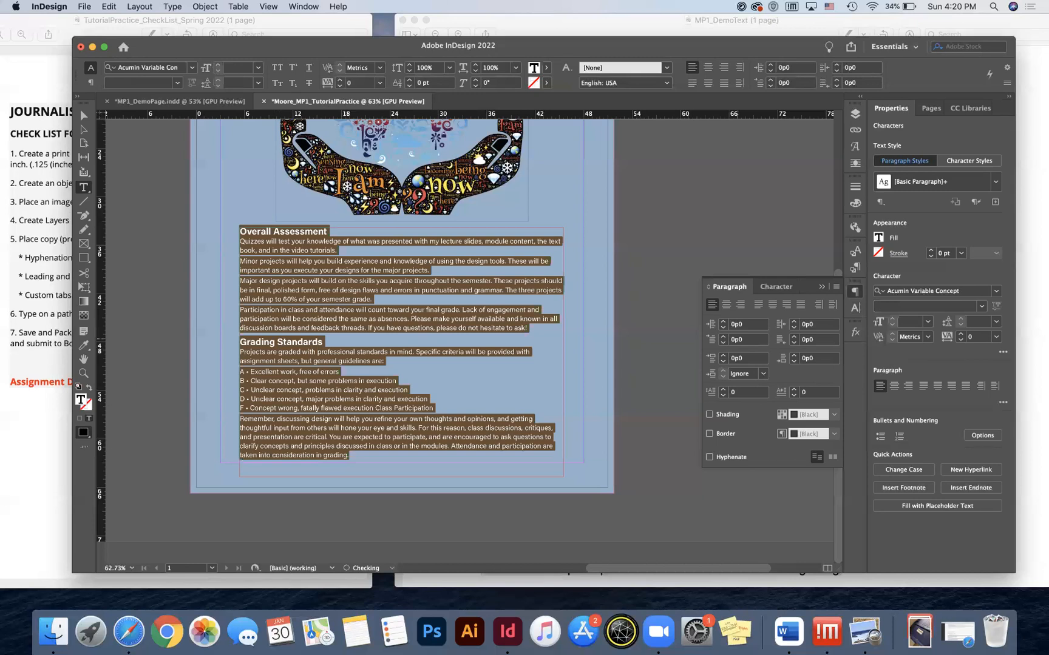
Select all the copy in the text frame and open the Tabs ruler for it.
{"action": "left_click", "coordinate": [498, 404]}
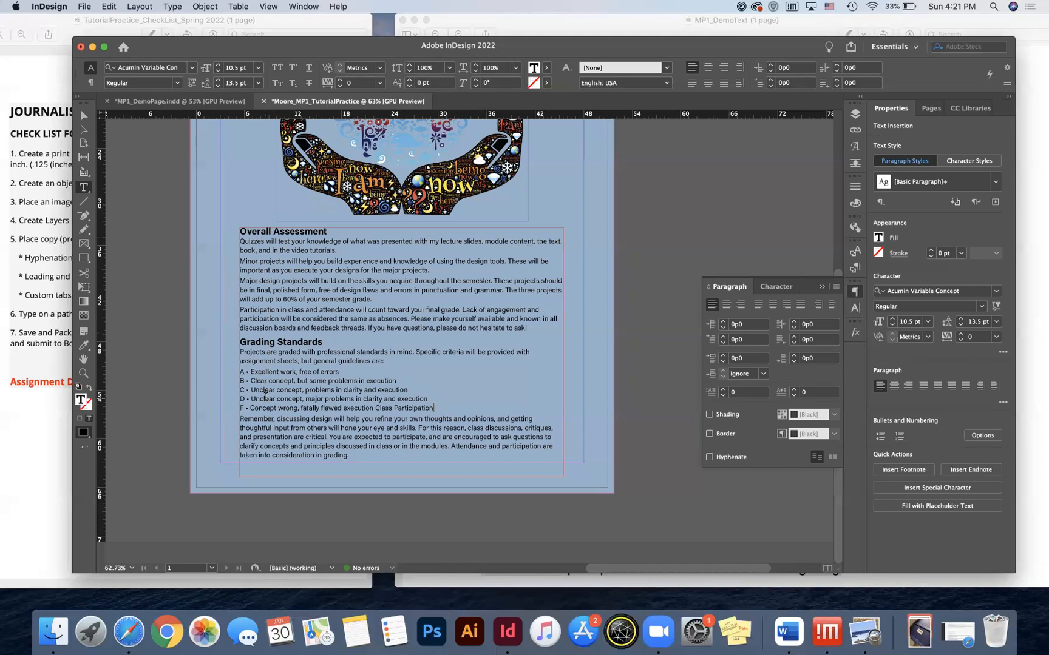
{"action": "left_click", "coordinate": [260, 374]}
{"action": "key", "text": "super+a"}
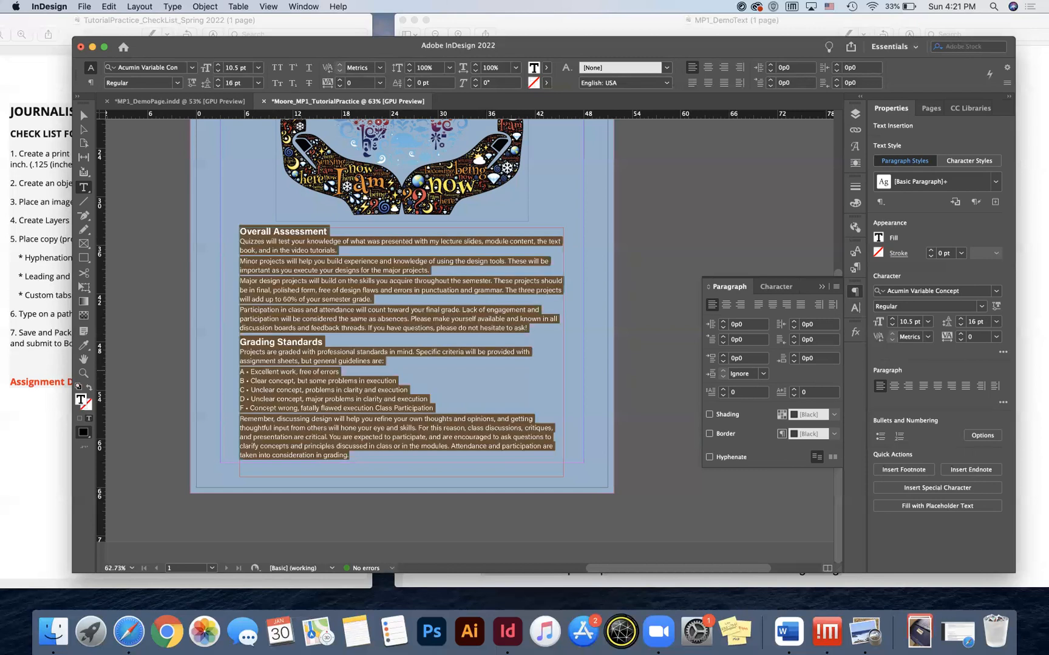
{"action": "left_click", "coordinate": [170, 6]}
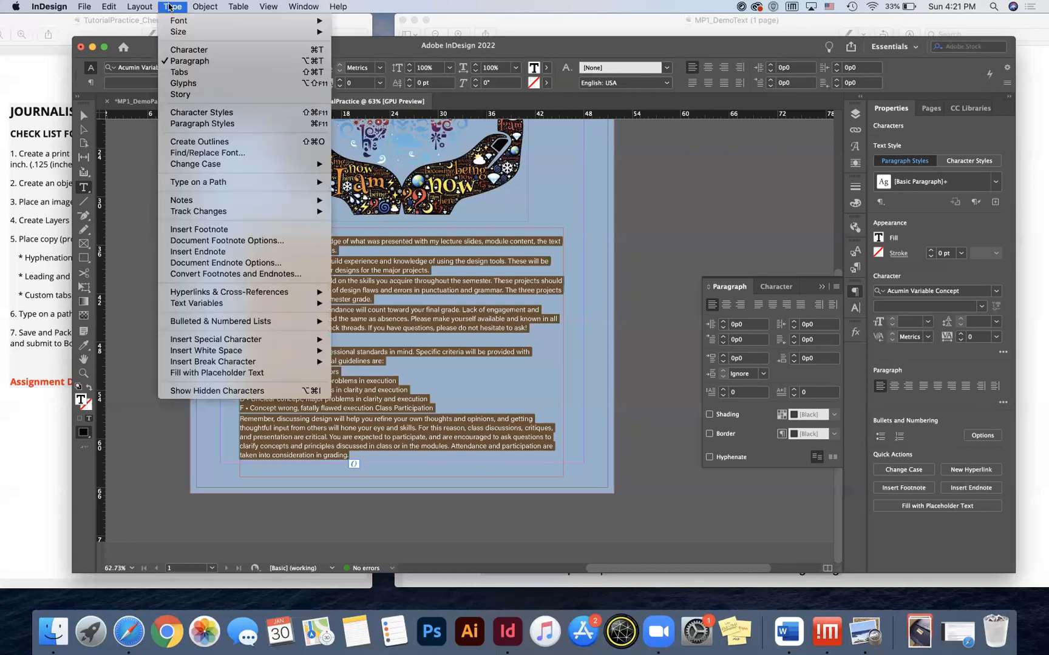
{"action": "left_click", "coordinate": [179, 73]}
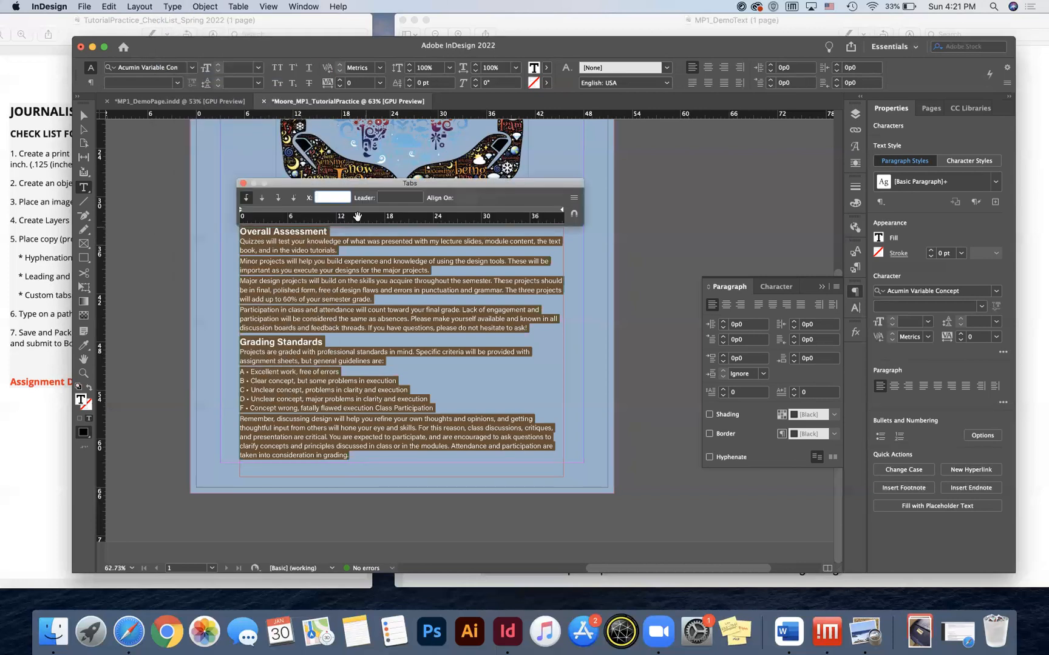
Snap the Tabs ruler into alignment directly above the text frame.
{"action": "left_click_drag", "start_coordinate": [333, 184], "coordinate": [335, 179]}
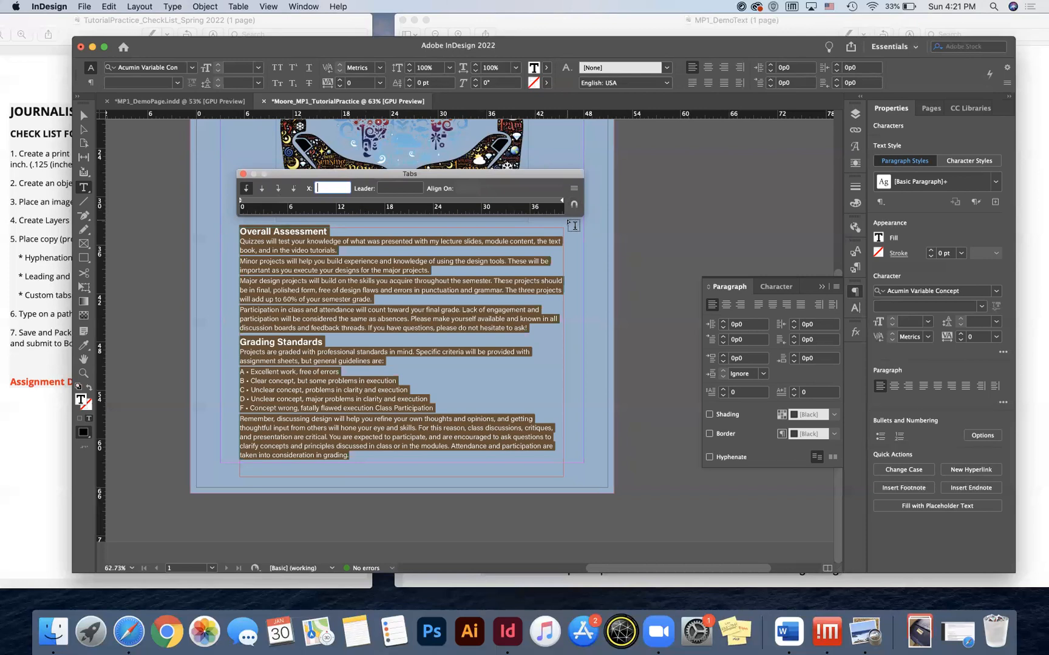
{"action": "scroll", "coordinate": [557, 246], "scroll_direction": "up", "scroll_amount": 2}
{"action": "scroll", "coordinate": [557, 247], "scroll_direction": "right", "scroll_amount": 3}
{"action": "scroll", "coordinate": [557, 246], "scroll_direction": "up", "scroll_amount": 1}
{"action": "scroll", "coordinate": [557, 247], "scroll_direction": "left", "scroll_amount": 4}
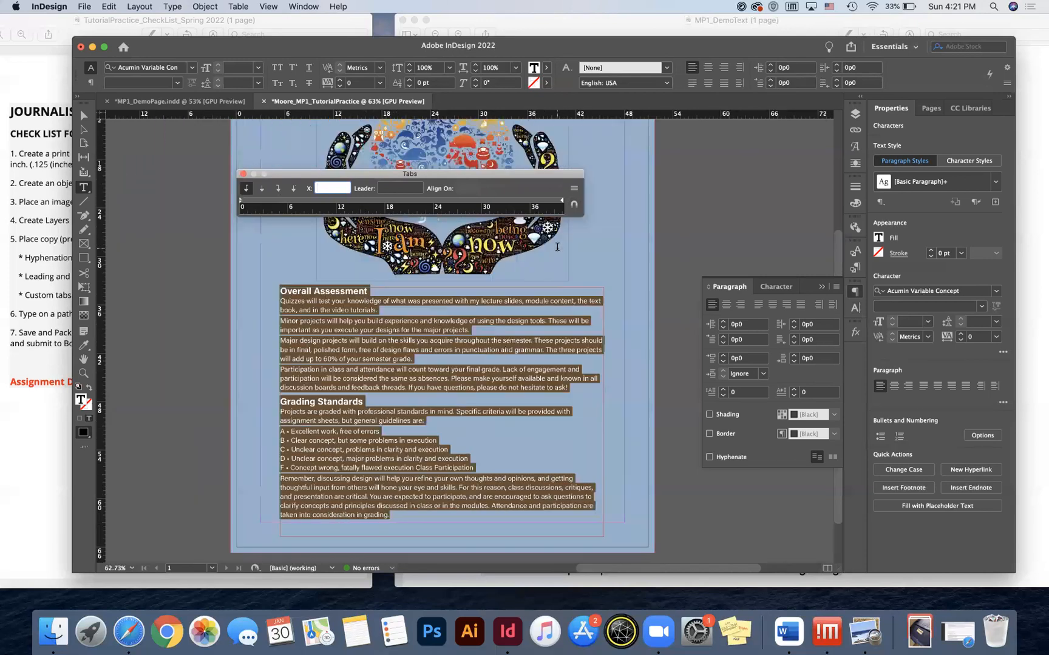
{"action": "scroll", "coordinate": [557, 247], "scroll_direction": "down", "scroll_amount": 2}
{"action": "scroll", "coordinate": [557, 247], "scroll_direction": "right", "scroll_amount": 1}
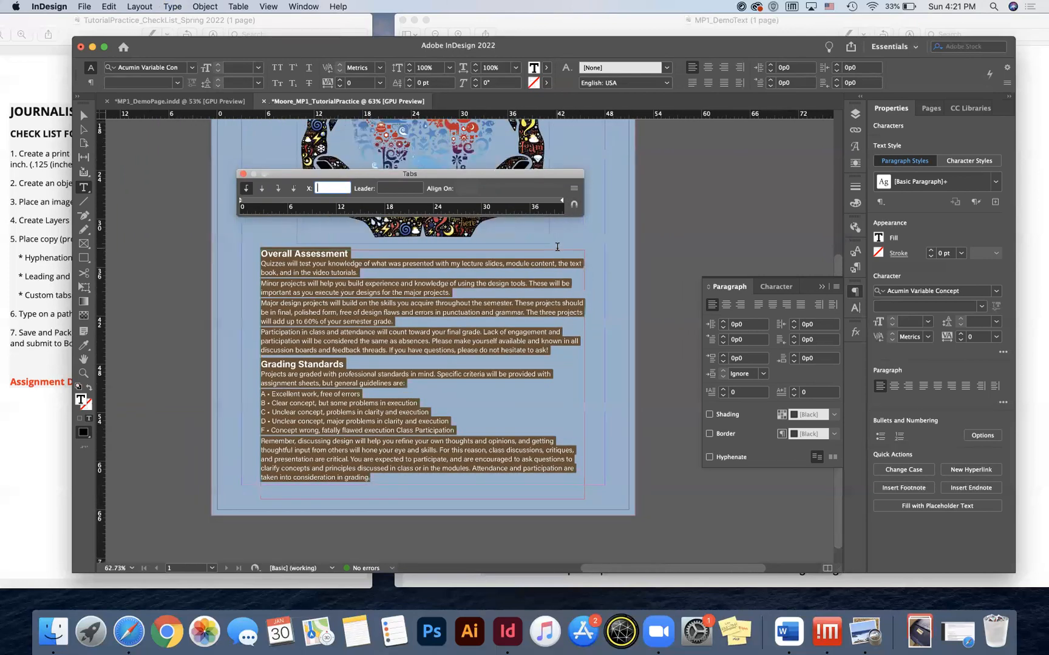
{"action": "left_click", "coordinate": [574, 207]}
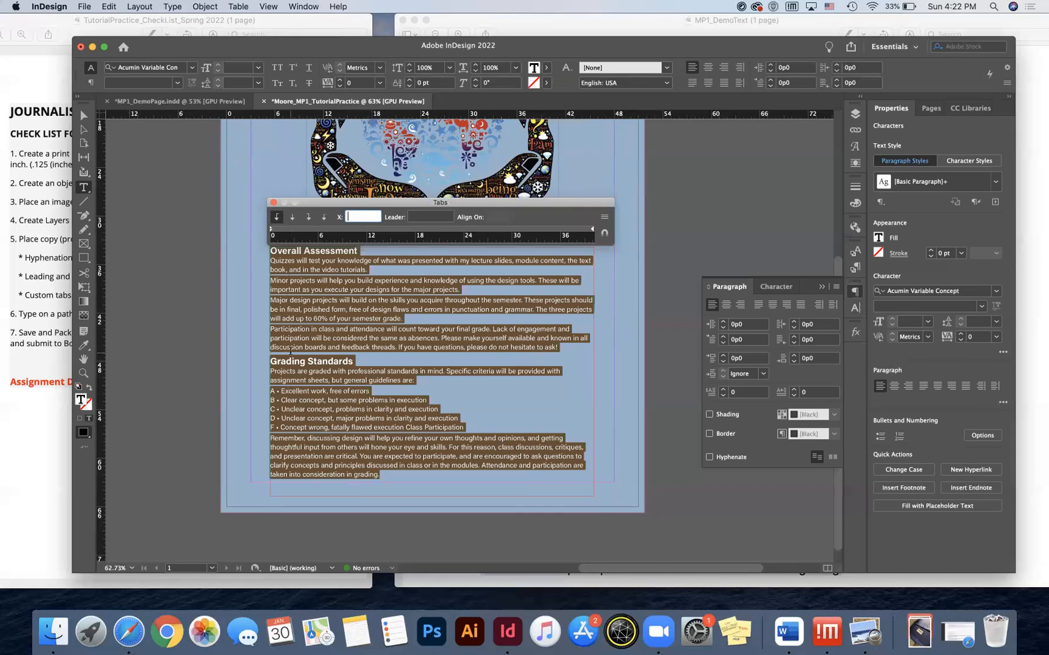
Set a left-aligned tab stop at 2p1 for all the copy in the text frame.
{"action": "left_click_drag", "start_coordinate": [269, 392], "coordinate": [473, 430]}
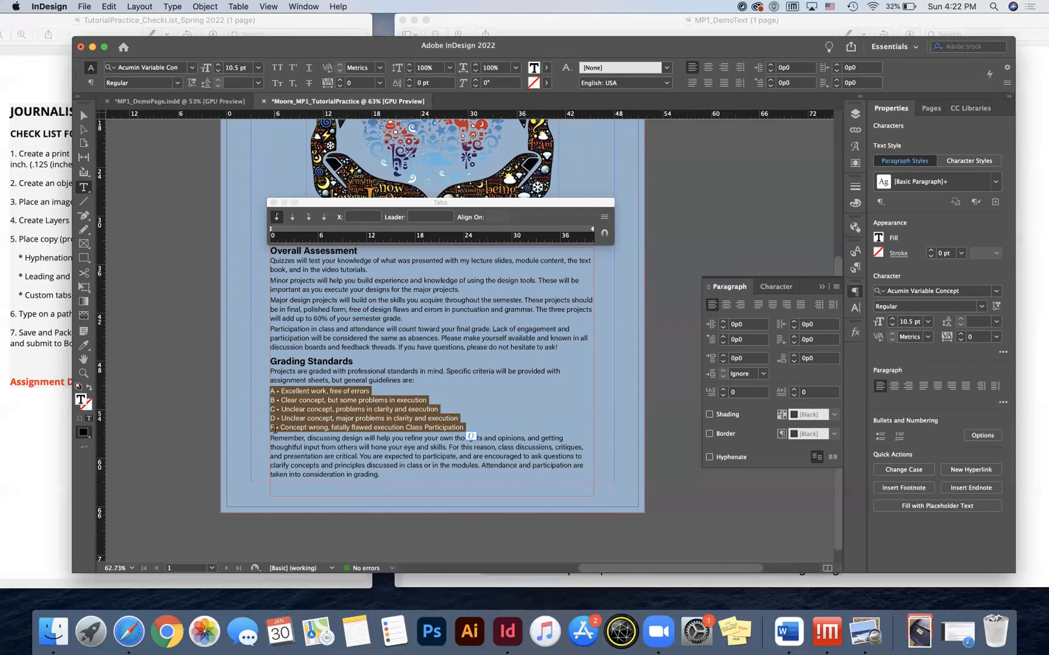
{"action": "left_click", "coordinate": [302, 313]}
{"action": "key", "text": "super+a"}
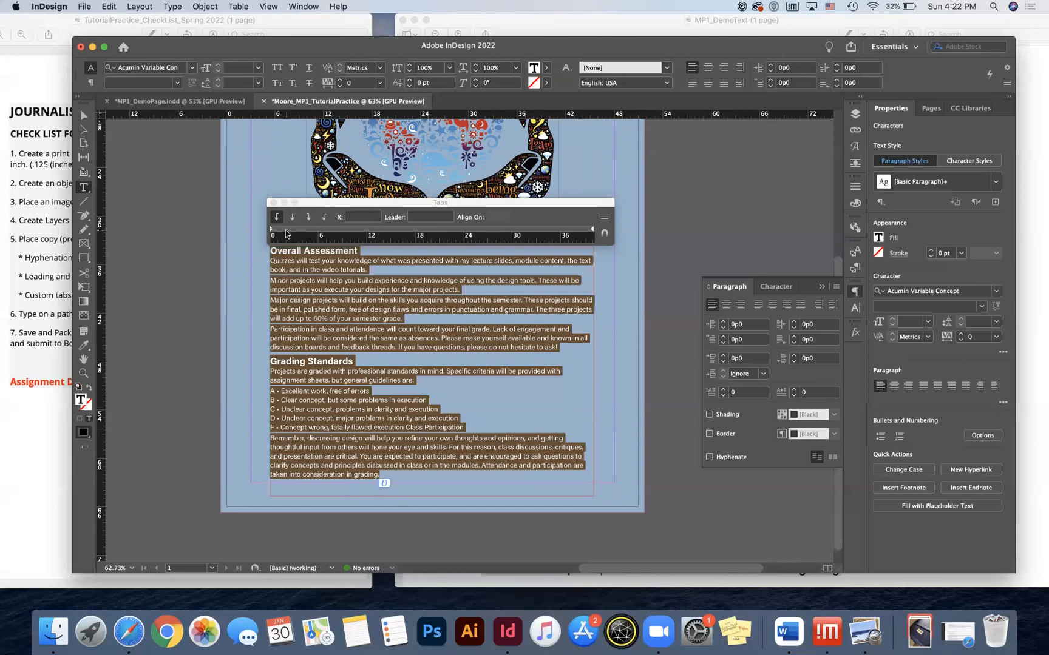
{"action": "left_click", "coordinate": [287, 231]}
{"action": "left_click_drag", "start_coordinate": [293, 235], "coordinate": [292, 235]}
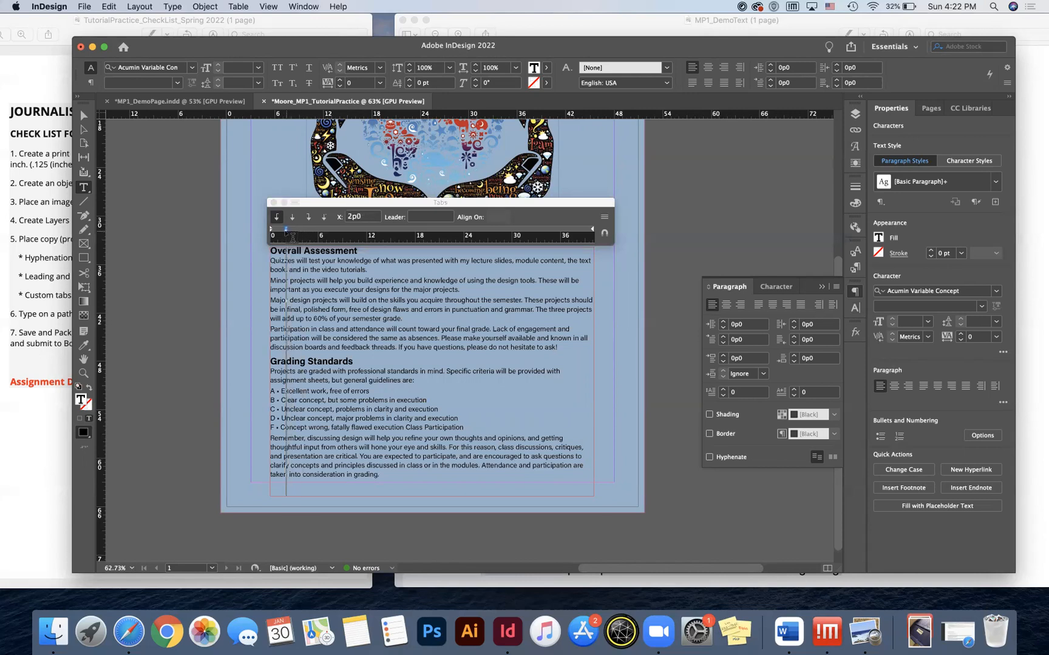
{"action": "left_click_drag", "start_coordinate": [293, 236], "coordinate": [371, 263]}
{"action": "left_click", "coordinate": [288, 231]}
{"action": "key", "text": "super+a"}
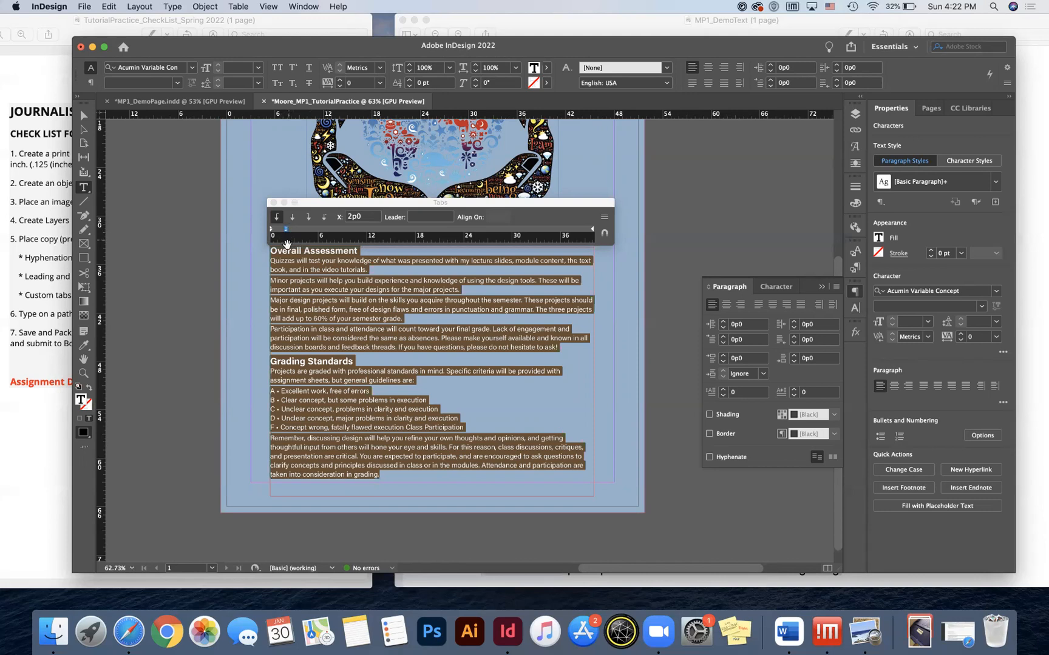
{"action": "scroll", "coordinate": [320, 317], "scroll_direction": "down", "scroll_amount": 2}
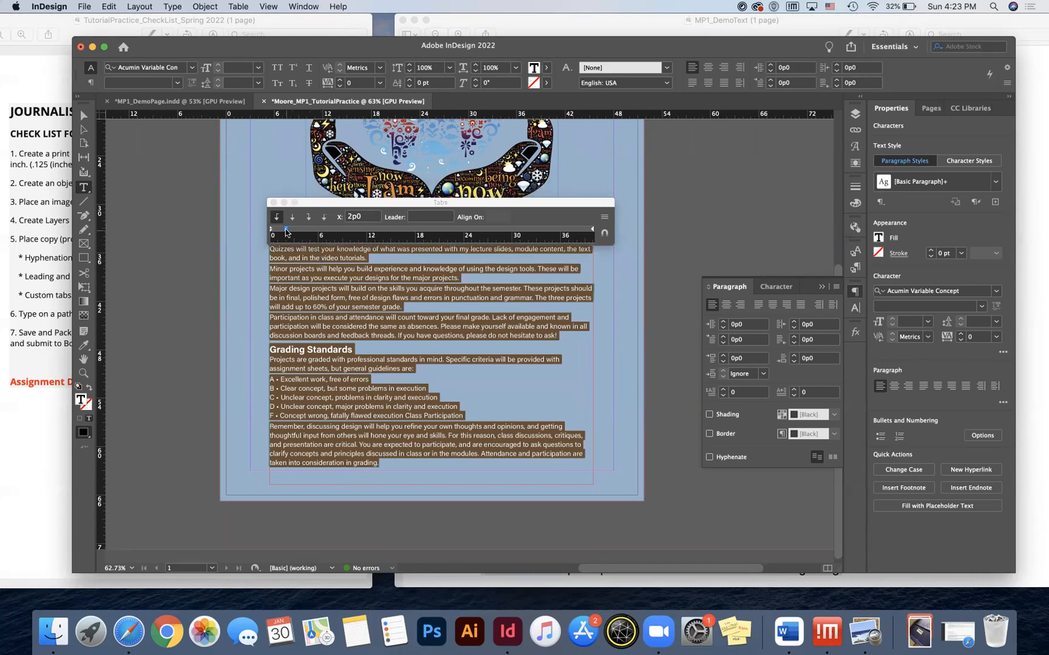
{"action": "mouse_move", "coordinate": [286, 229]}
{"action": "left_mouse_down"}
{"action": "mouse_move", "coordinate": [296, 233]}
{"action": "mouse_move", "coordinate": [274, 231]}
{"action": "mouse_move", "coordinate": [287, 233]}
{"action": "left_mouse_up"}
Insert a tab before each of the A, B, C, D and F grade lines and close the Tabs ruler.
{"action": "left_click", "coordinate": [269, 379]}
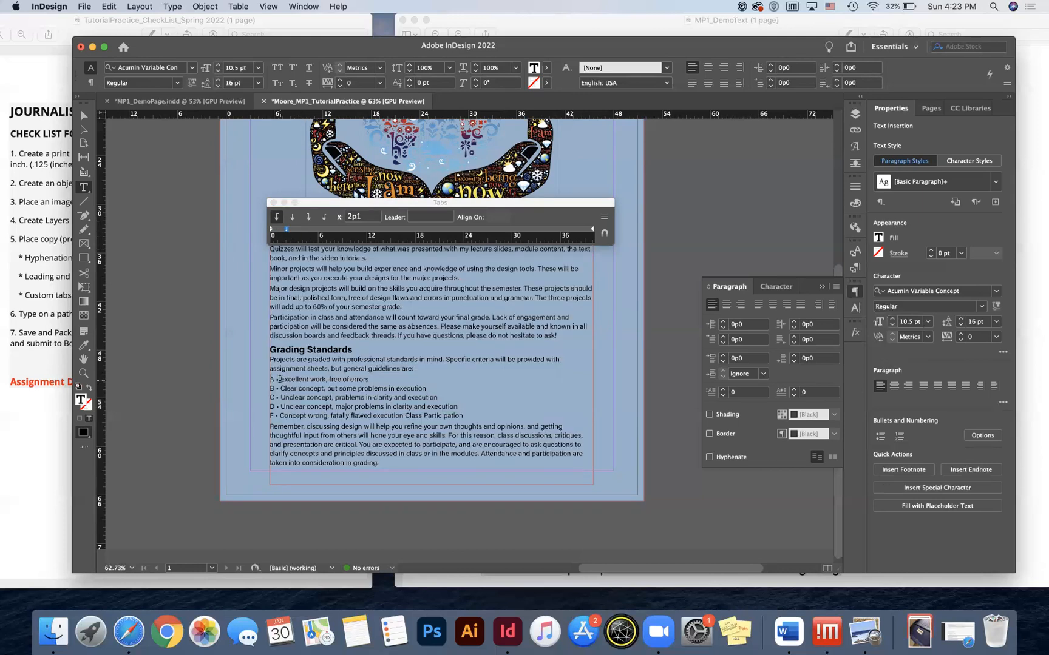
{"action": "key", "text": "Tab"}
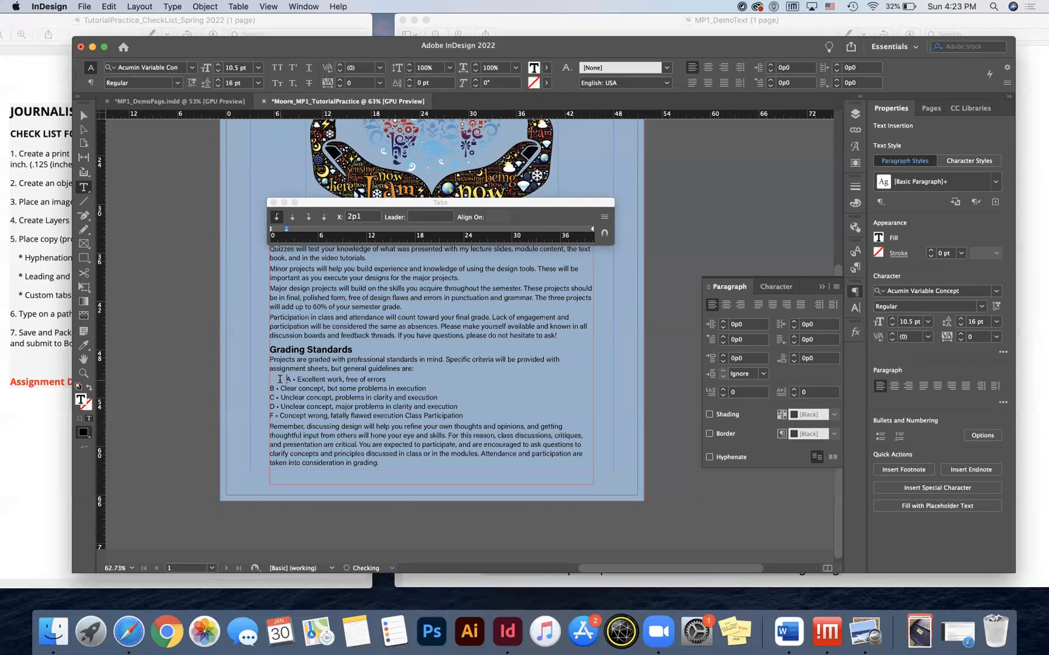
{"action": "left_click", "coordinate": [270, 388]}
{"action": "key", "text": "Tab"}
{"action": "left_click", "coordinate": [271, 397]}
{"action": "key", "text": "Tab"}
{"action": "left_click", "coordinate": [270, 406]}
{"action": "key", "text": "Tab"}
{"action": "left_click", "coordinate": [269, 414]}
{"action": "key", "text": "Tab"}
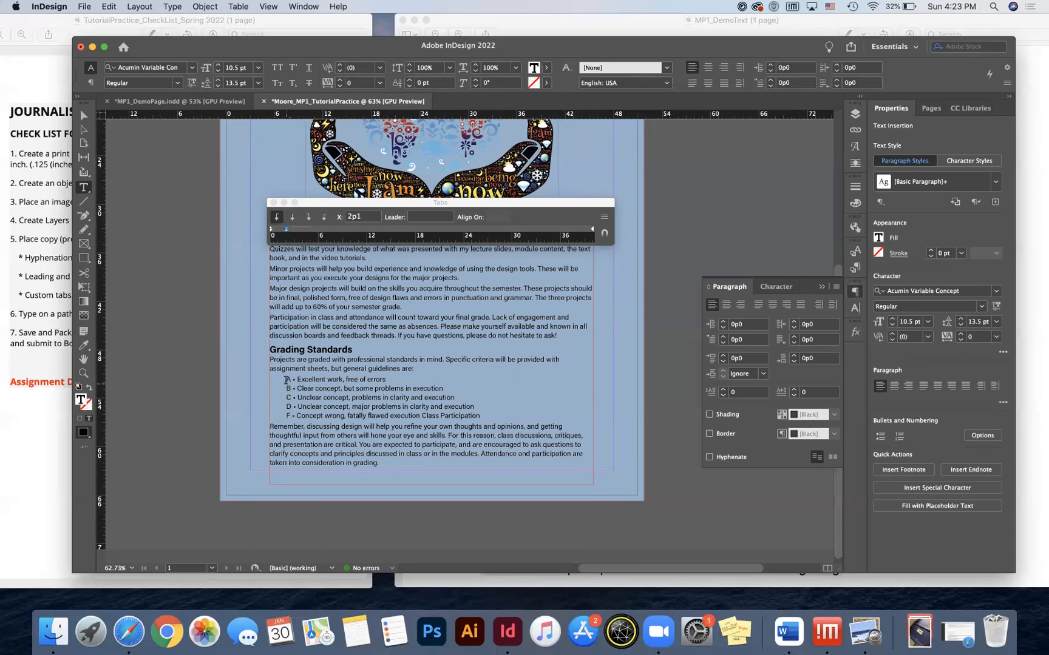
{"action": "left_click", "coordinate": [325, 220]}
{"action": "left_click", "coordinate": [273, 202]}
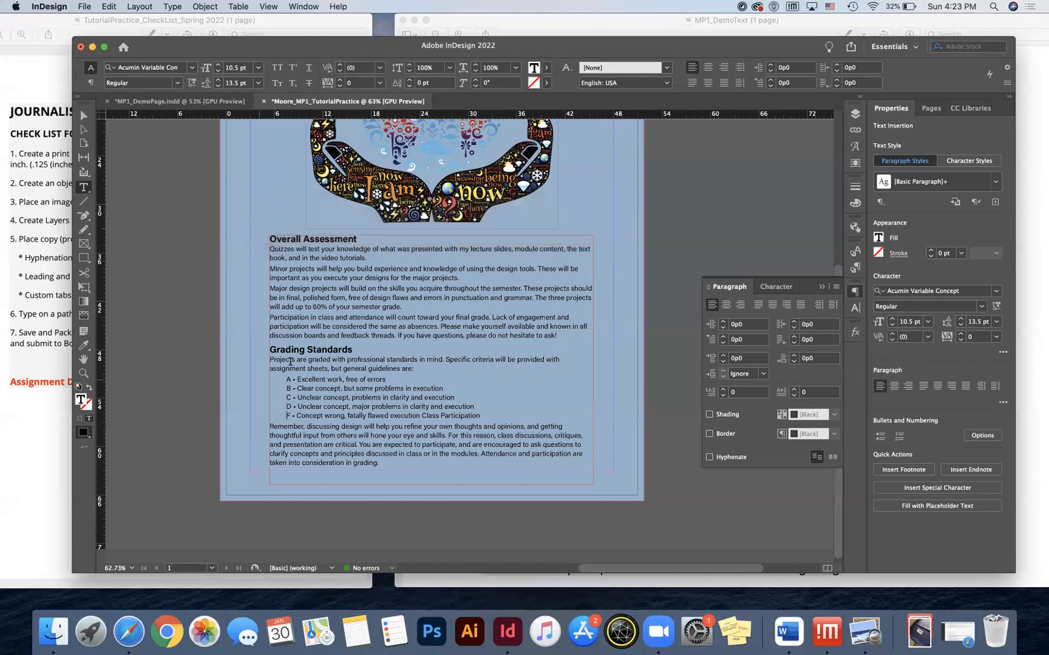
Deselect the text, check the tasks on the MP1 checklist in Preview, and return to the InDesign layout.
{"action": "key", "text": "Escape"}
{"action": "left_click", "coordinate": [177, 256]}
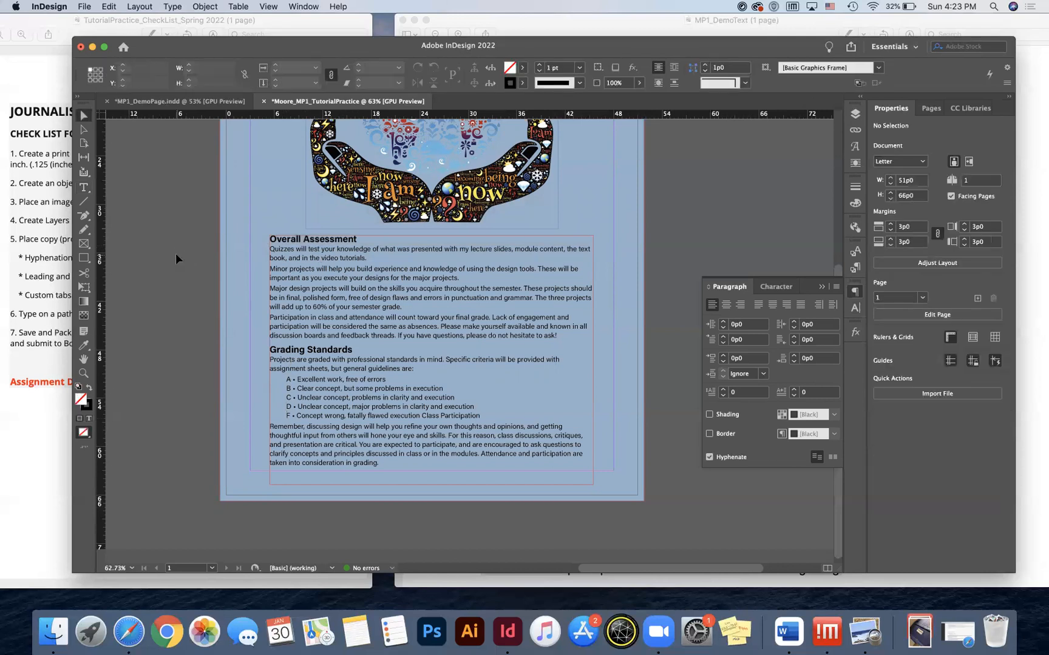
{"action": "left_click", "coordinate": [63, 290]}
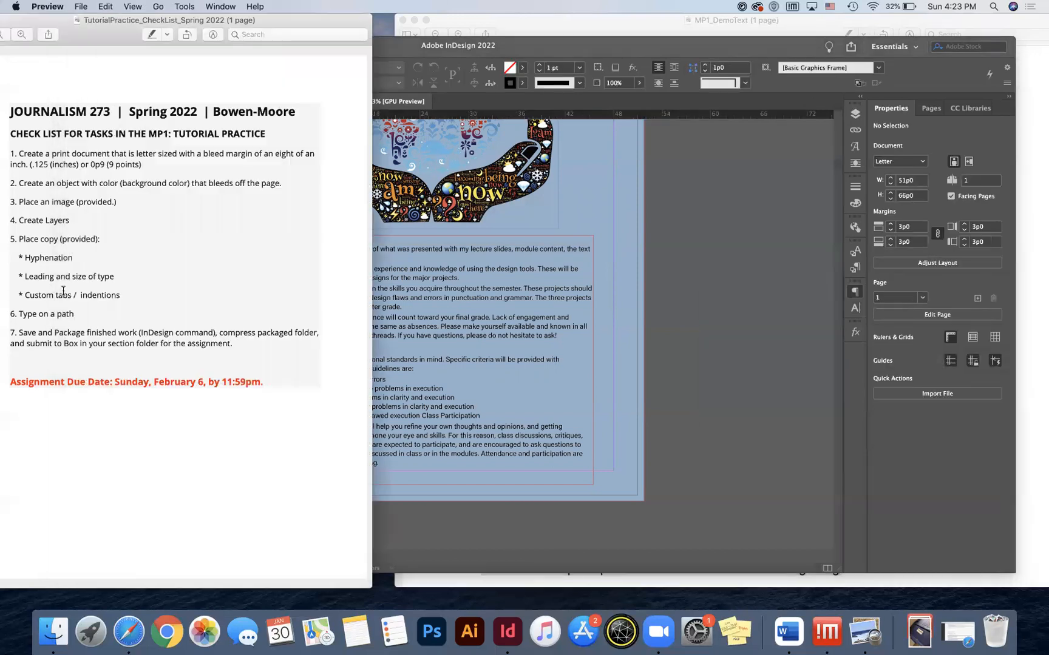
{"action": "left_click", "coordinate": [467, 381]}
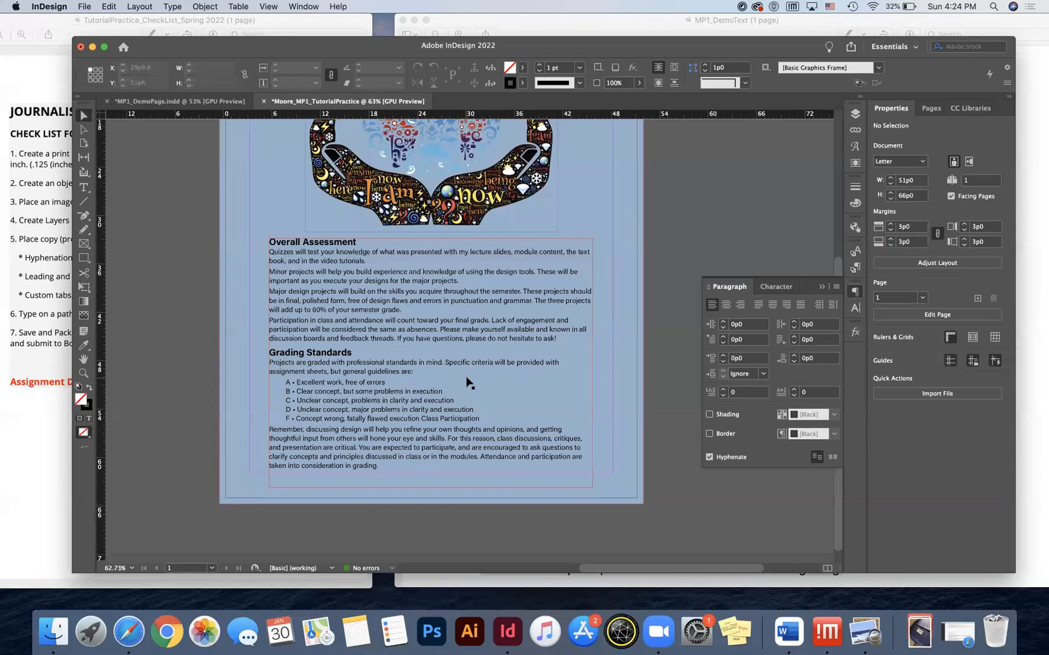
Draw an ellipse about 27p10.8 wide and 11p9.6 high over the upper part of the globe image.
{"action": "scroll", "coordinate": [468, 381], "scroll_direction": "up", "scroll_amount": 3}
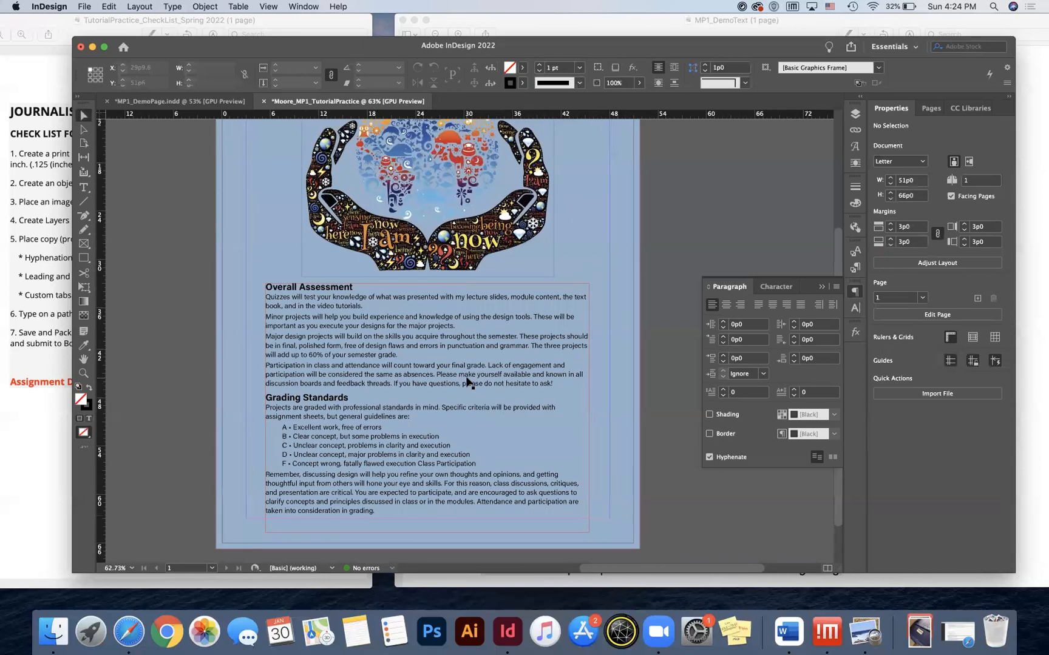
{"action": "scroll", "coordinate": [467, 381], "scroll_direction": "up", "scroll_amount": 5}
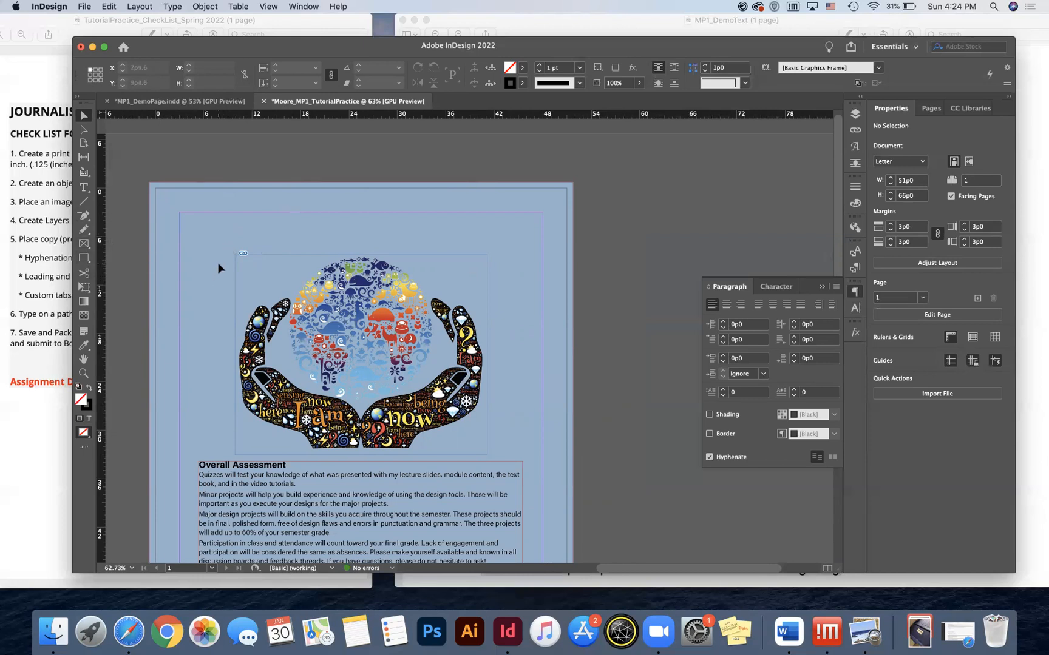
{"action": "left_click", "coordinate": [83, 229]}
{"action": "left_click", "coordinate": [84, 258]}
{"action": "left_click", "coordinate": [129, 284]}
{"action": "left_click_drag", "start_coordinate": [252, 232], "coordinate": [477, 328]}
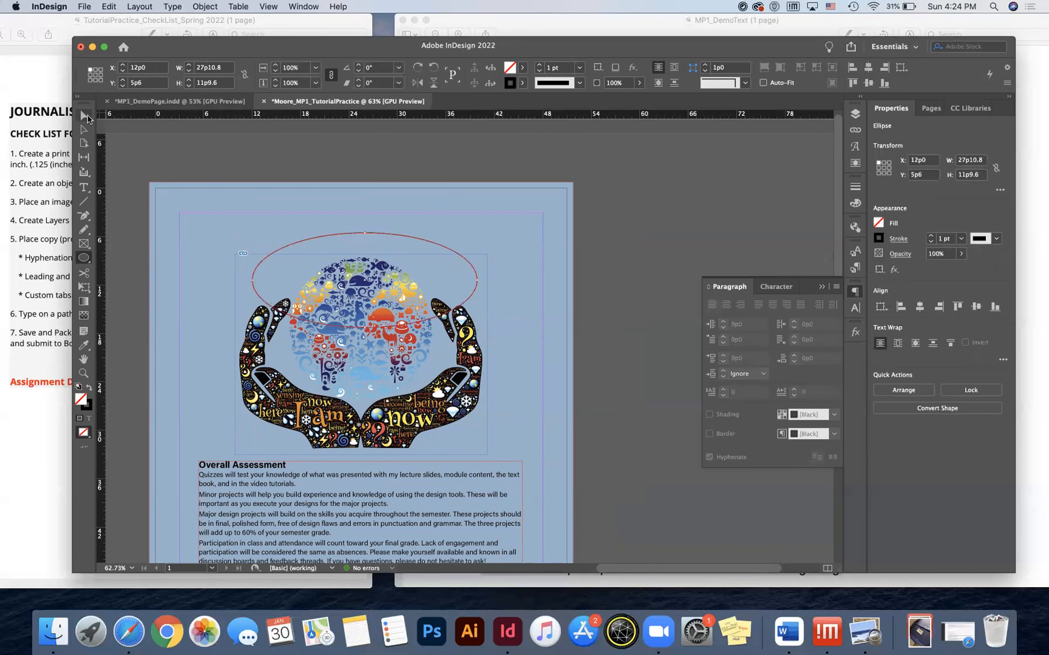
Shift the ellipse slightly to X 11p6.6 and stretch it downward to a height of 18p0.
{"action": "left_click", "coordinate": [85, 117]}
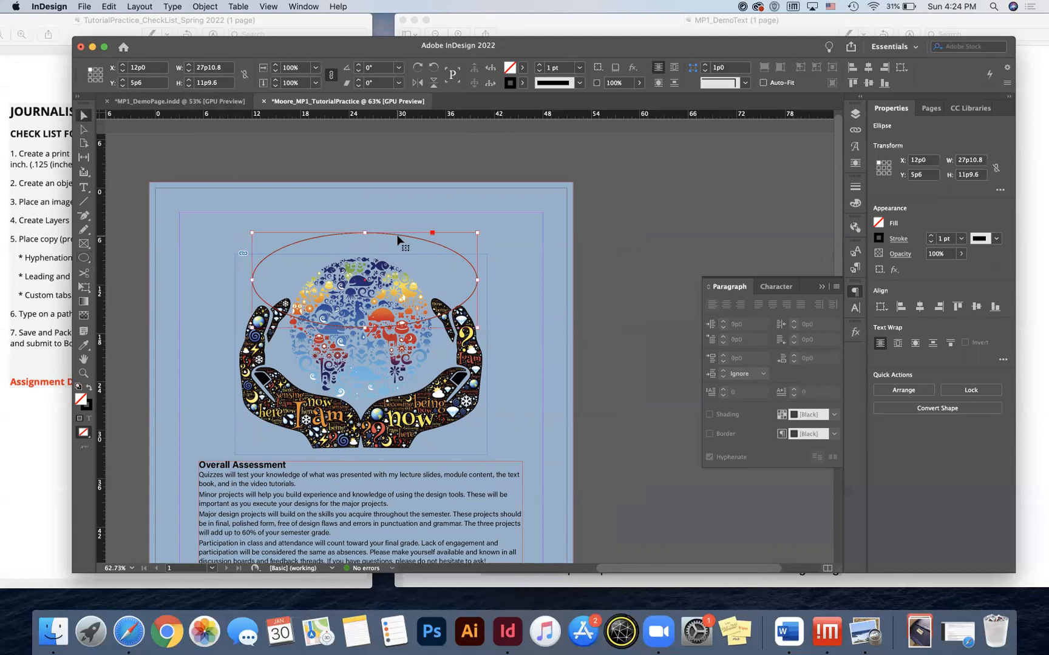
{"action": "left_click", "coordinate": [388, 236]}
{"action": "left_click_drag", "start_coordinate": [388, 236], "coordinate": [386, 238]}
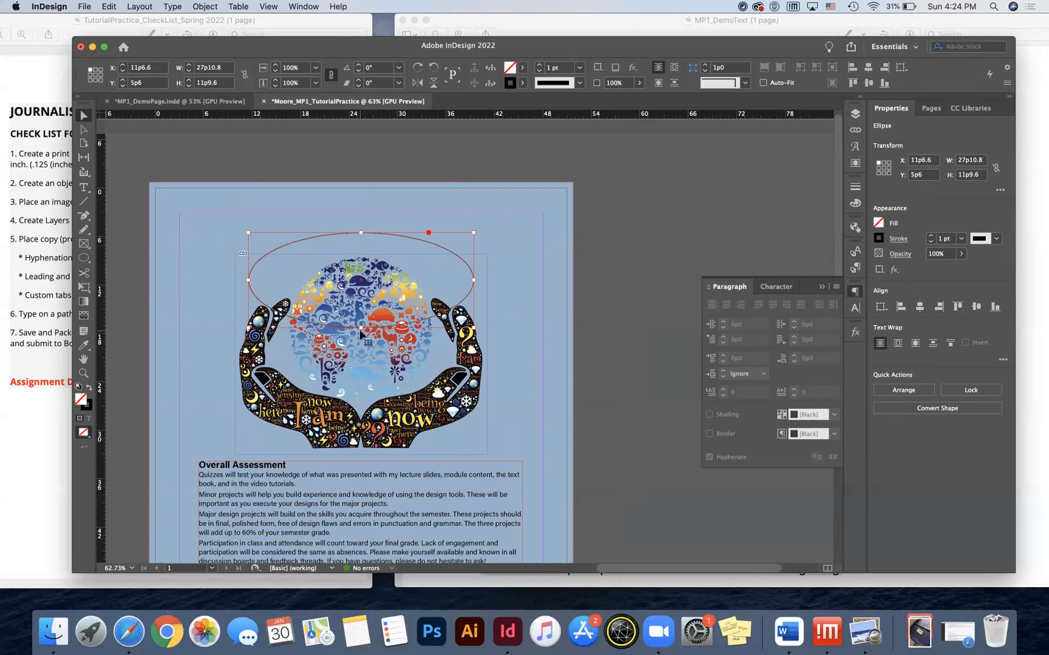
{"action": "left_click_drag", "start_coordinate": [361, 327], "coordinate": [360, 378]}
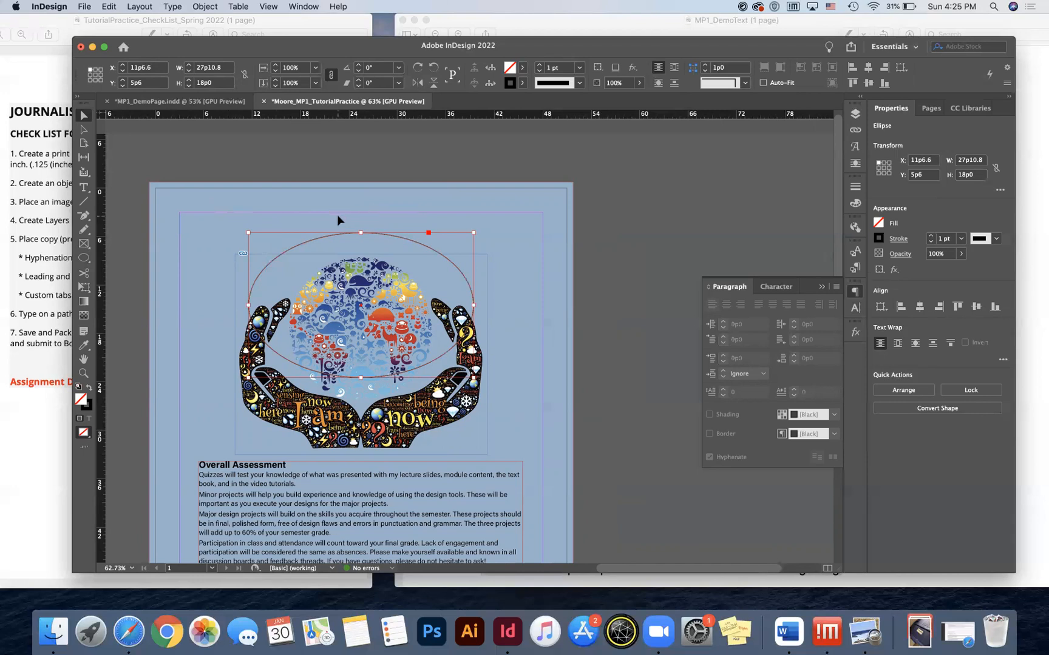
Add the text "Creative Visual Thinking" along the ellipse's upper-left arc with the Type on a Path tool.
{"action": "left_click", "coordinate": [84, 188]}
{"action": "left_click", "coordinate": [130, 214]}
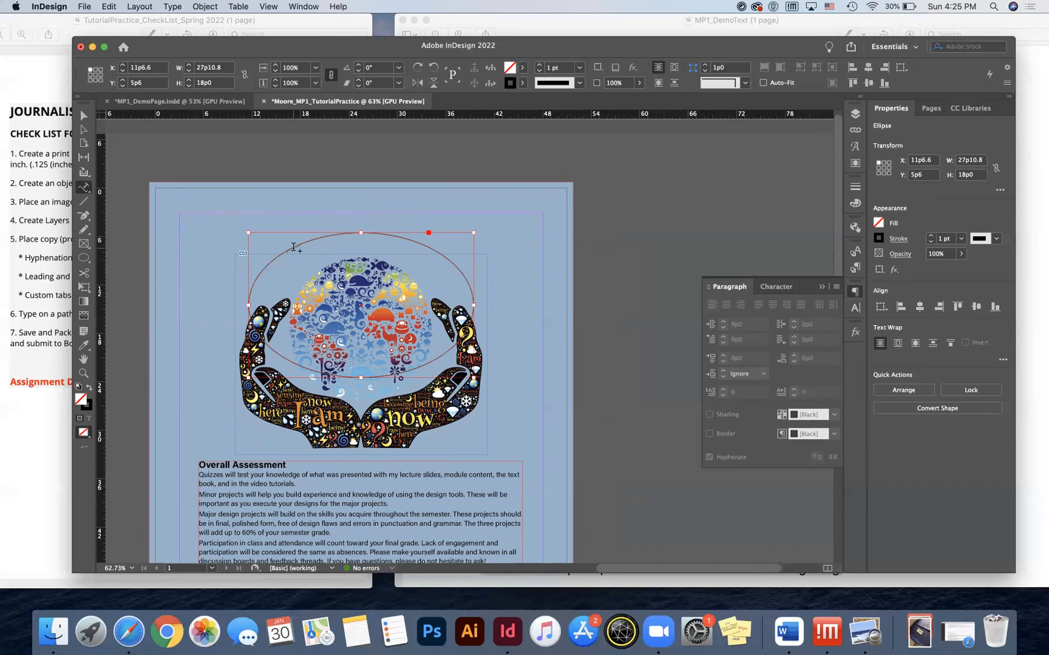
{"action": "scroll", "coordinate": [293, 248], "scroll_direction": "up", "scroll_amount": 5}
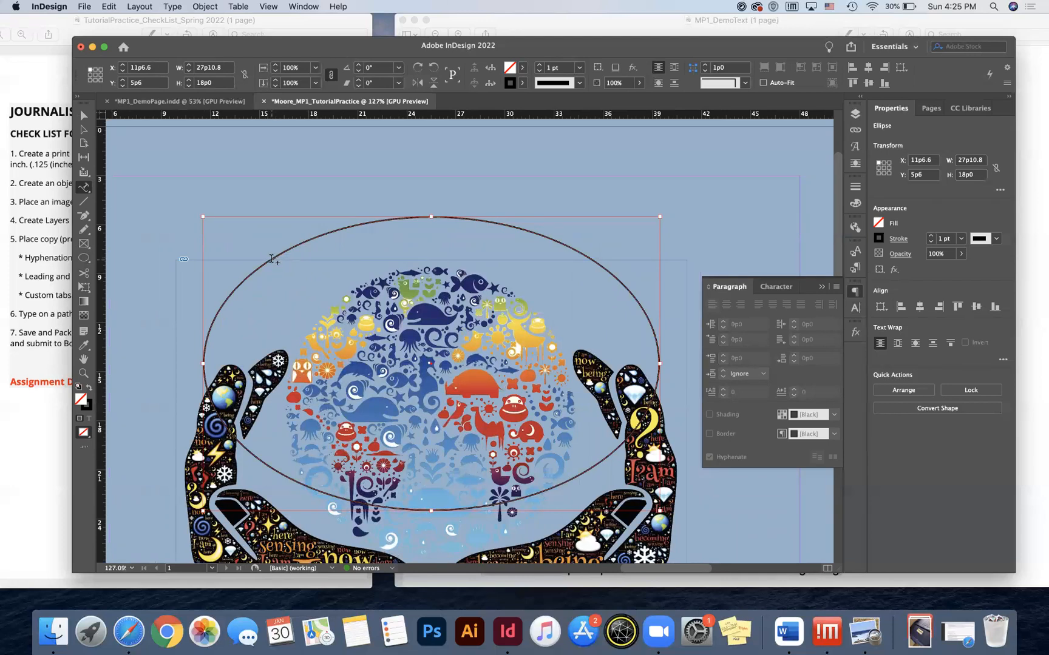
{"action": "left_click", "coordinate": [271, 258]}
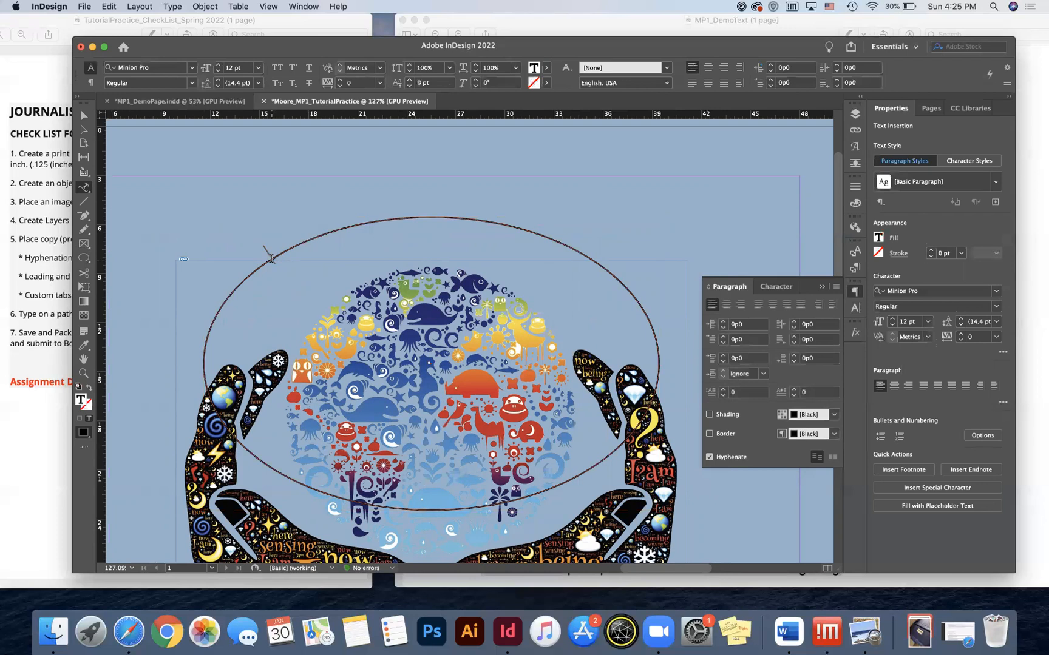
{"action": "type", "text": "Creative Visual Thin"}
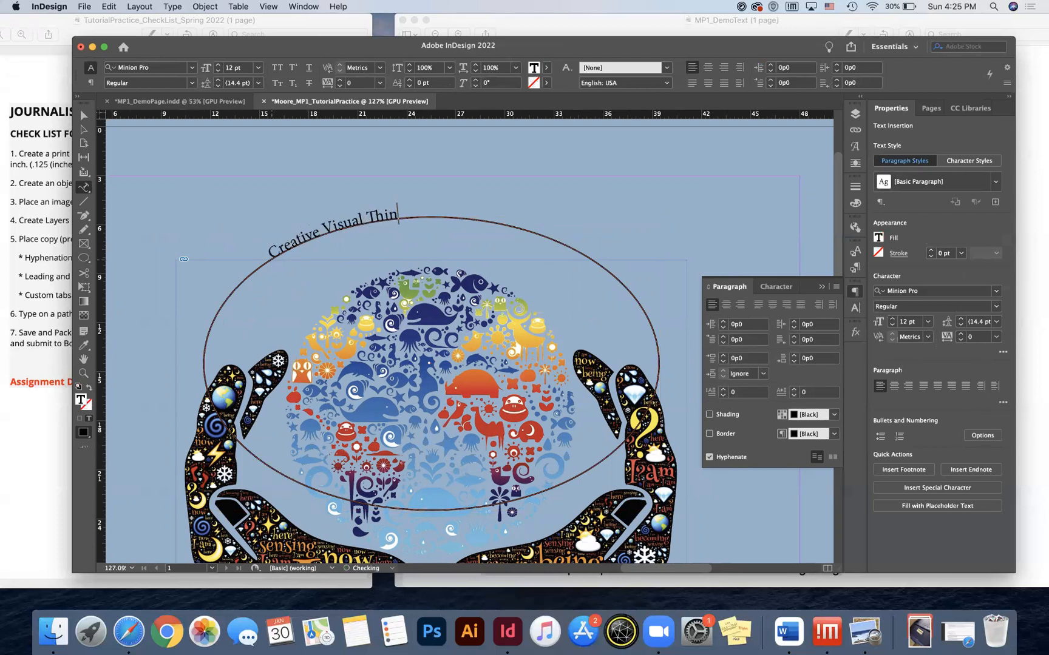
{"action": "type", "text": "king"}
{"action": "left_click", "coordinate": [775, 287]}
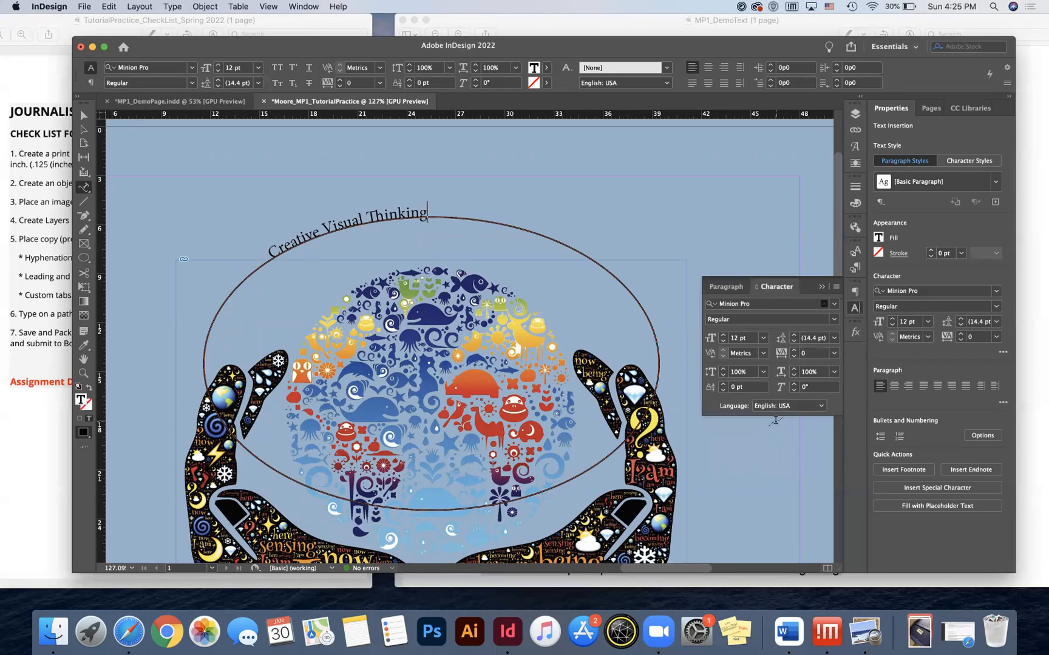
{"action": "left_click", "coordinate": [784, 464]}
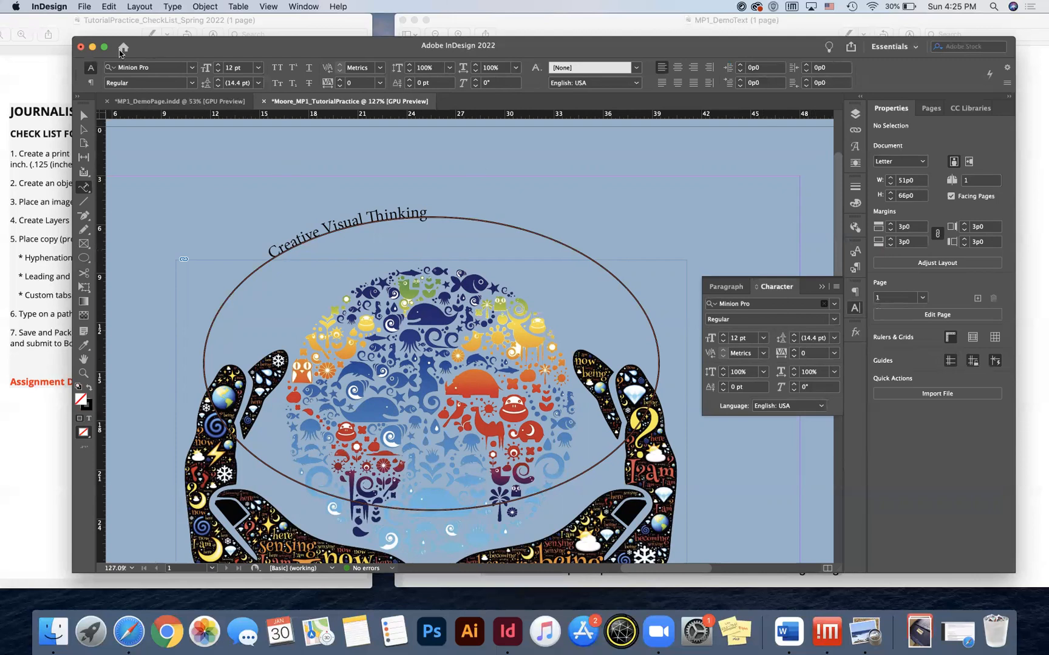
{"action": "left_click", "coordinate": [92, 84]}
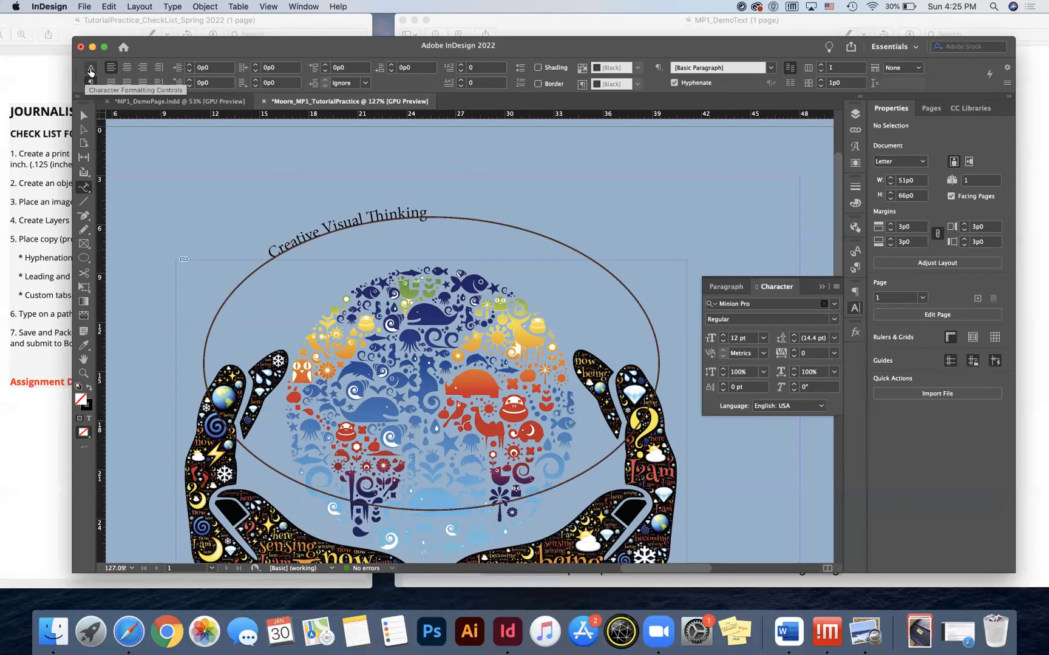
{"action": "left_click", "coordinate": [91, 67]}
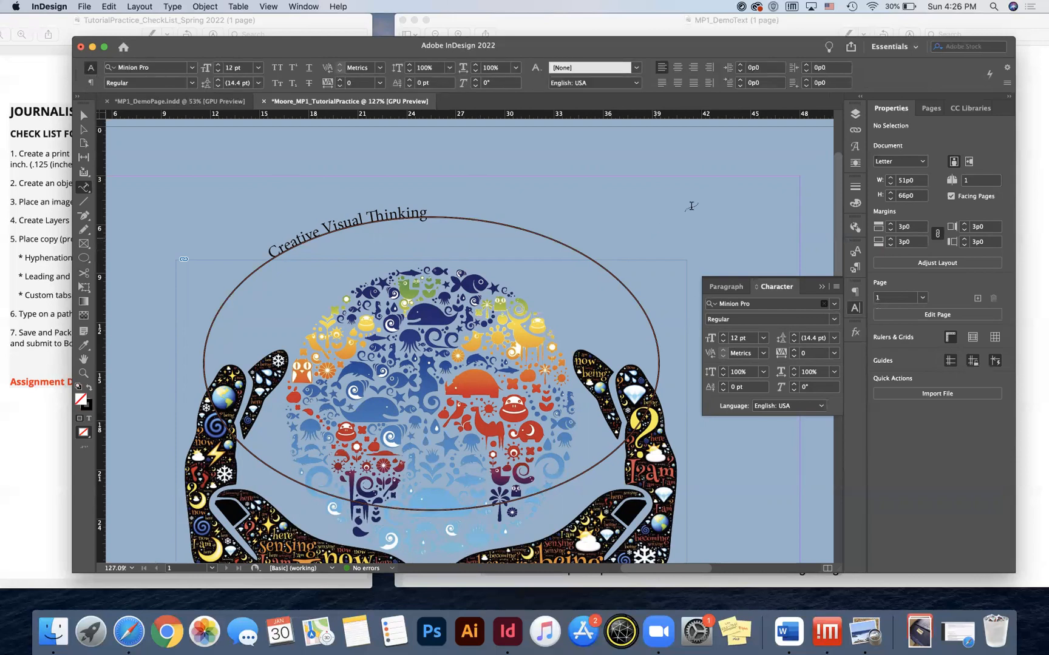
{"action": "left_click", "coordinate": [734, 288]}
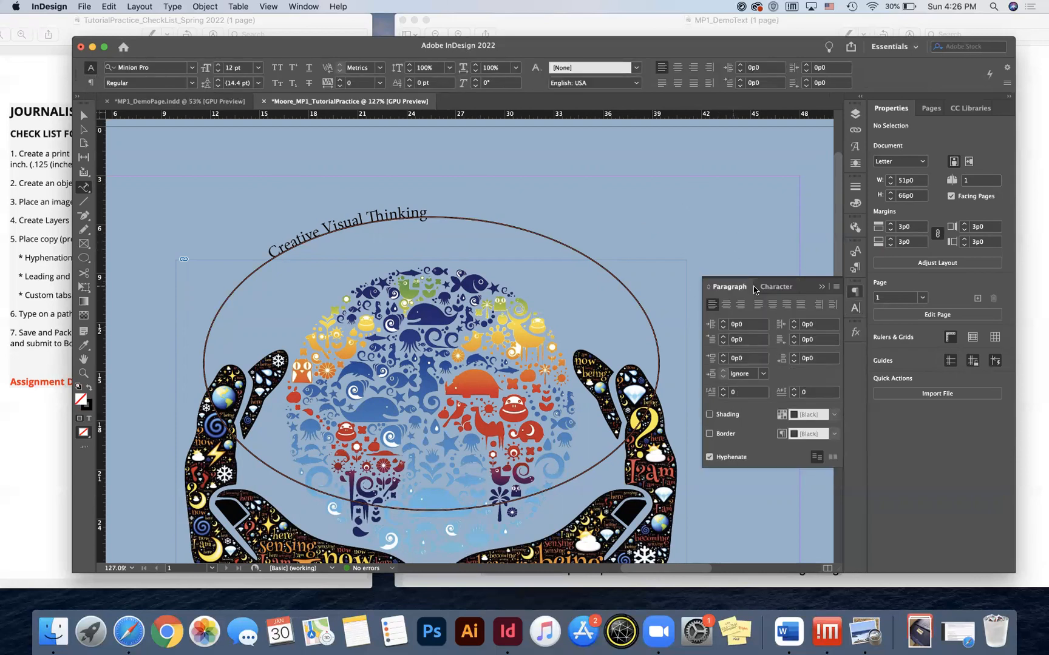
Select the whole "Creative Visual Thinking" path text and set its font to Jubilat Bold.
{"action": "left_click", "coordinate": [776, 286]}
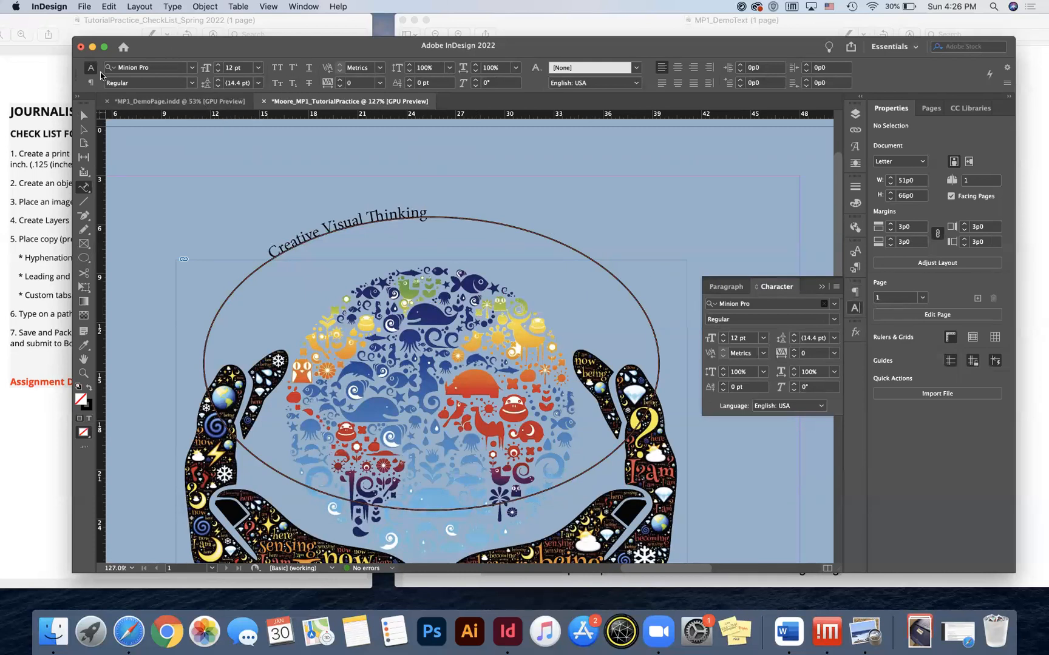
{"action": "triple_click", "coordinate": [363, 219]}
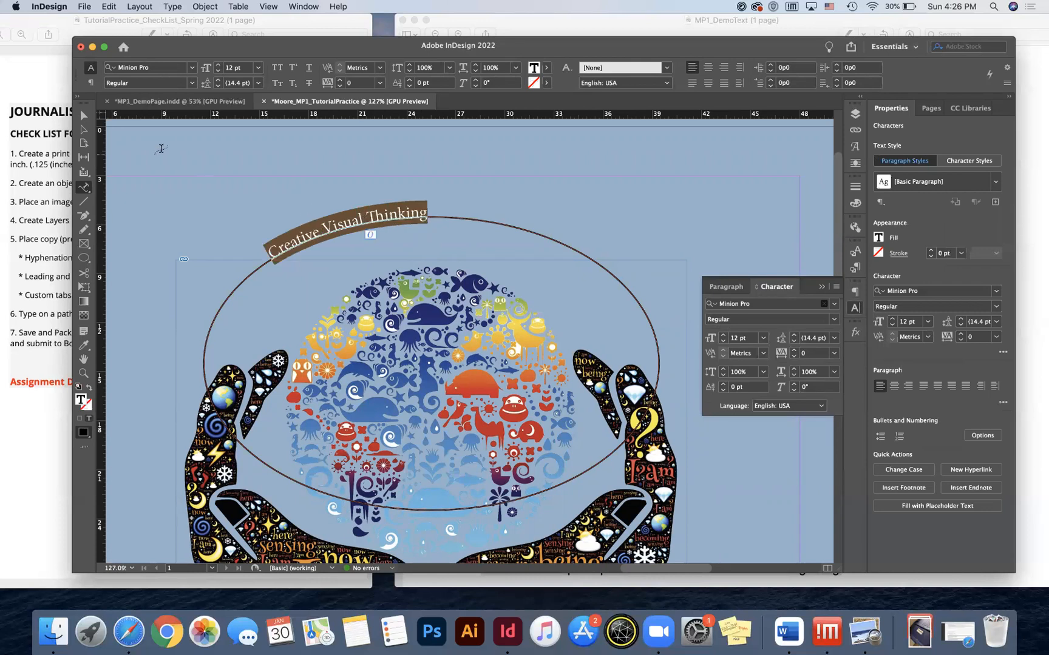
{"action": "left_click", "coordinate": [191, 68]}
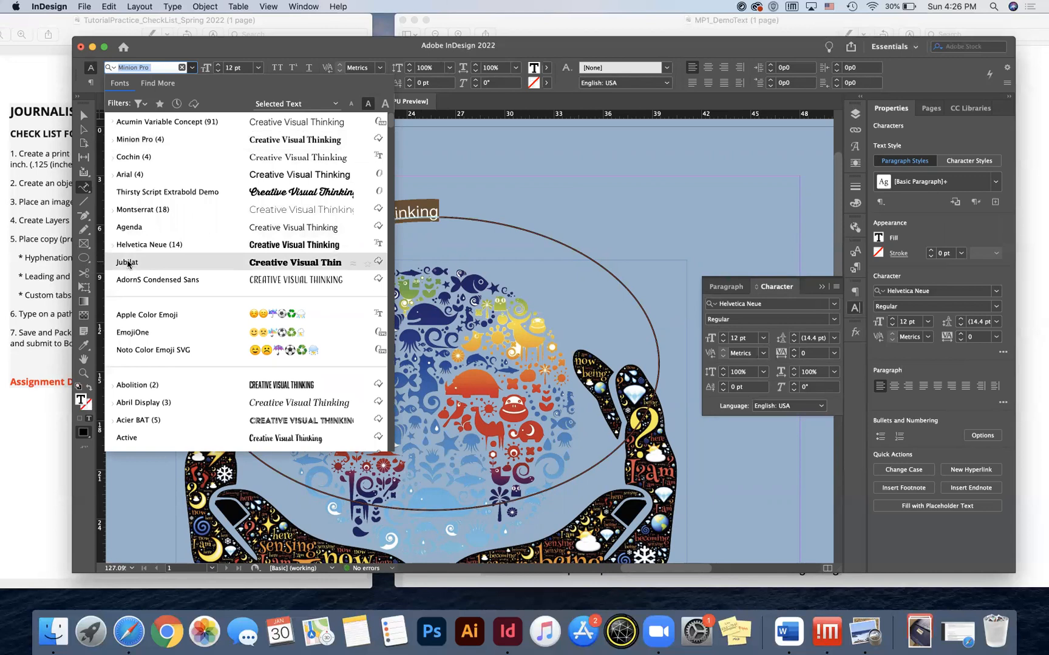
{"action": "left_click", "coordinate": [128, 263]}
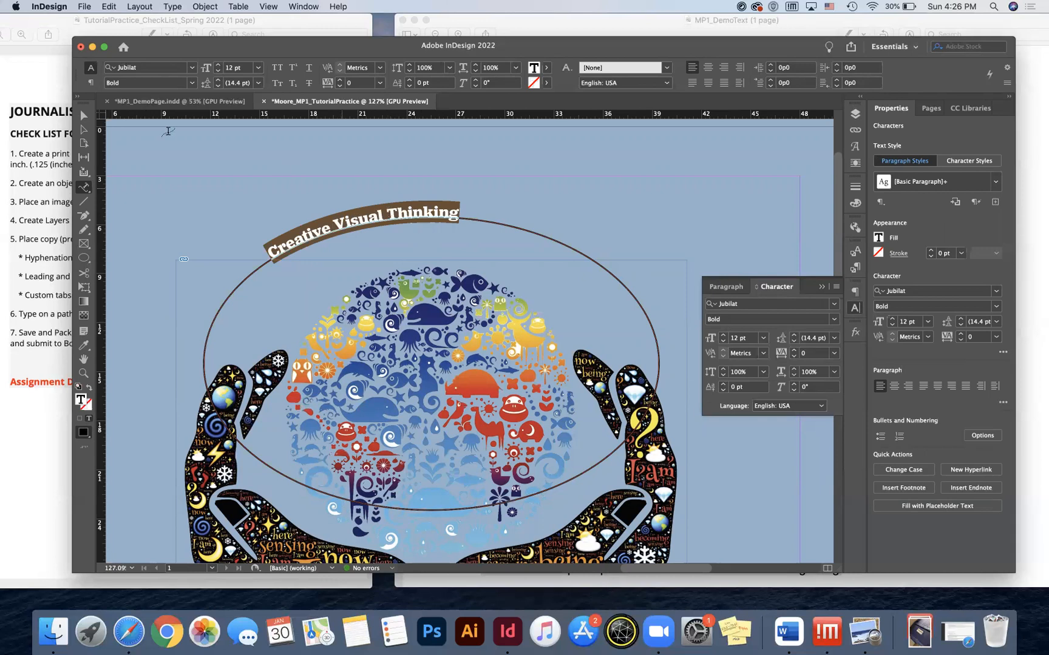
Increase the font size of the "Creative Visual Thinking" path text to 24 pt.
{"action": "left_click", "coordinate": [218, 64]}
{"action": "left_click", "coordinate": [218, 64]}
{"action": "left_click", "coordinate": [219, 64]}
{"action": "left_click", "coordinate": [218, 64]}
{"action": "left_click", "coordinate": [218, 64]}
{"action": "left_click", "coordinate": [218, 64]}
{"action": "left_click", "coordinate": [219, 64]}
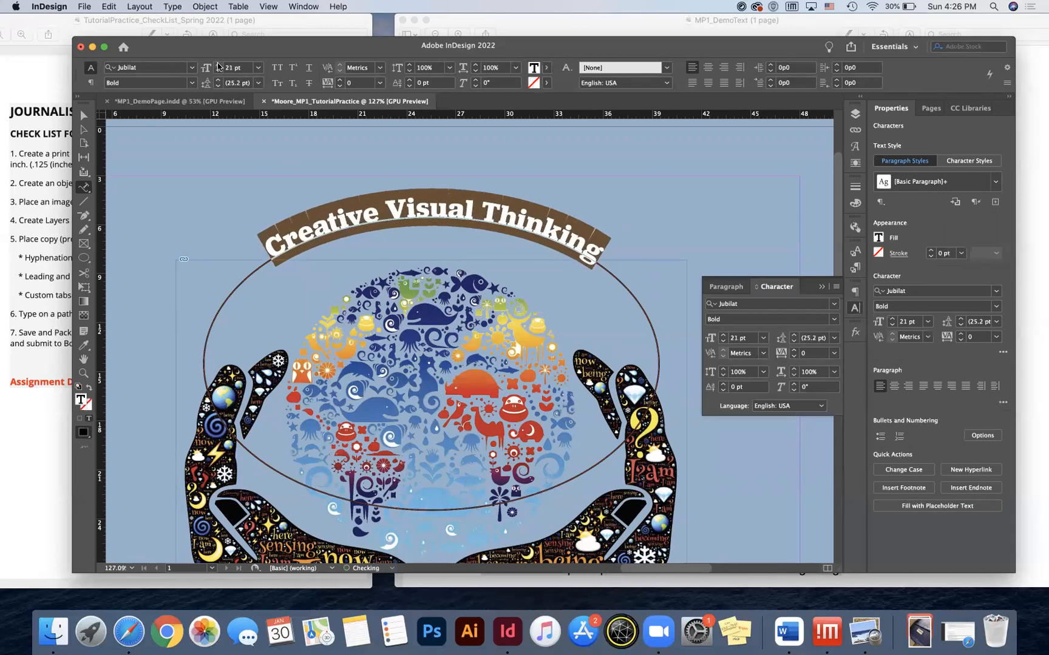
{"action": "left_click", "coordinate": [218, 64]}
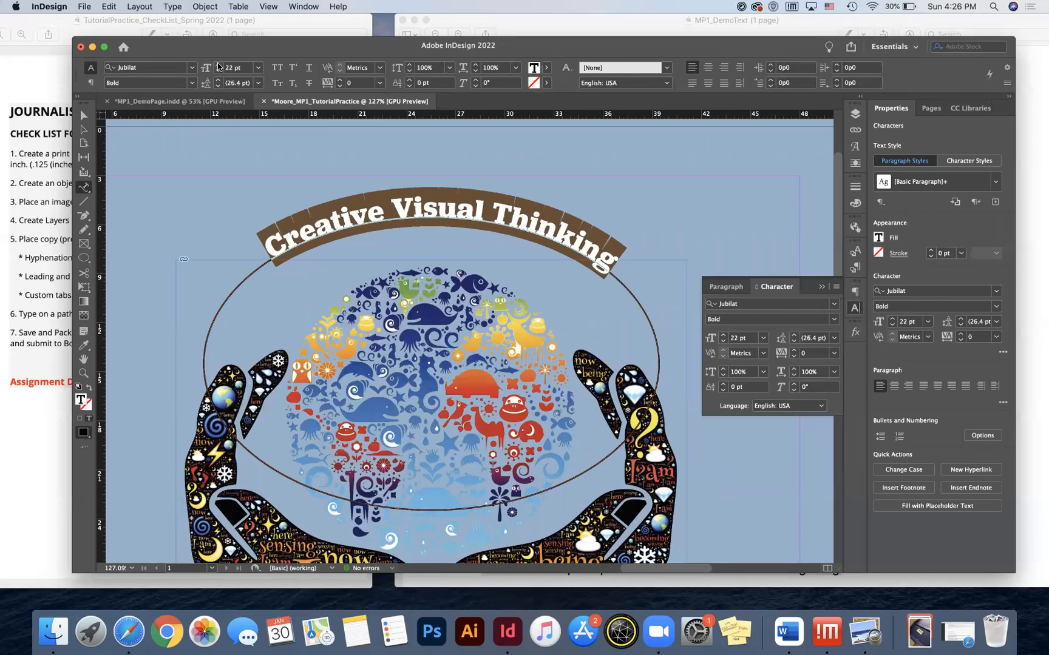
{"action": "left_click", "coordinate": [219, 64]}
{"action": "left_click", "coordinate": [218, 65]}
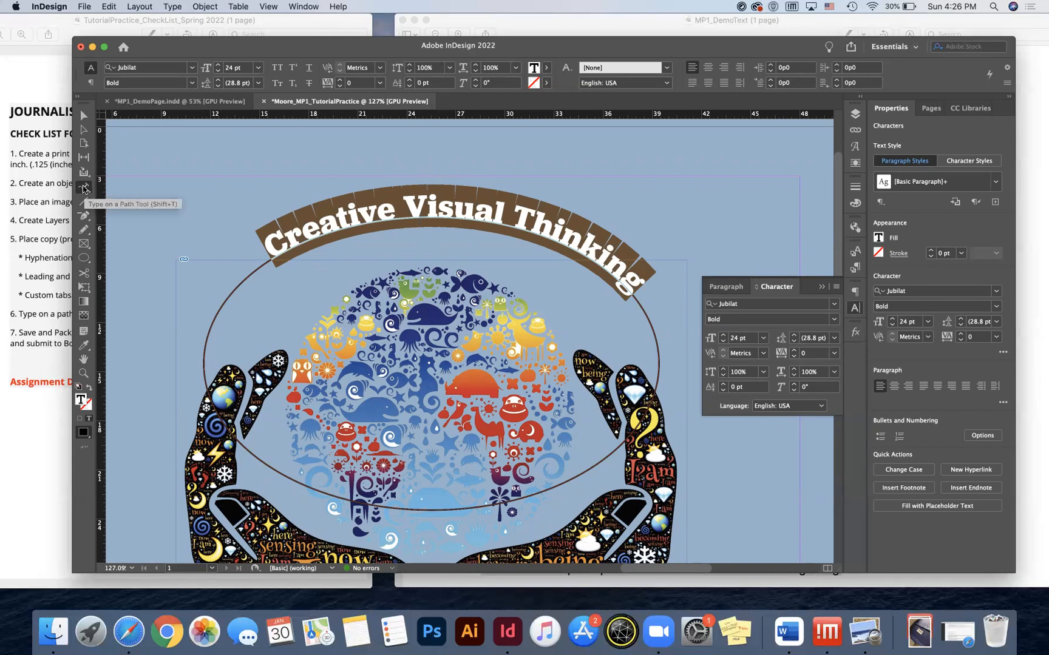
Separate the path text's overlapping start and end brackets by moving the end bracket down the ellipse's left arc.
{"action": "left_click", "coordinate": [84, 115]}
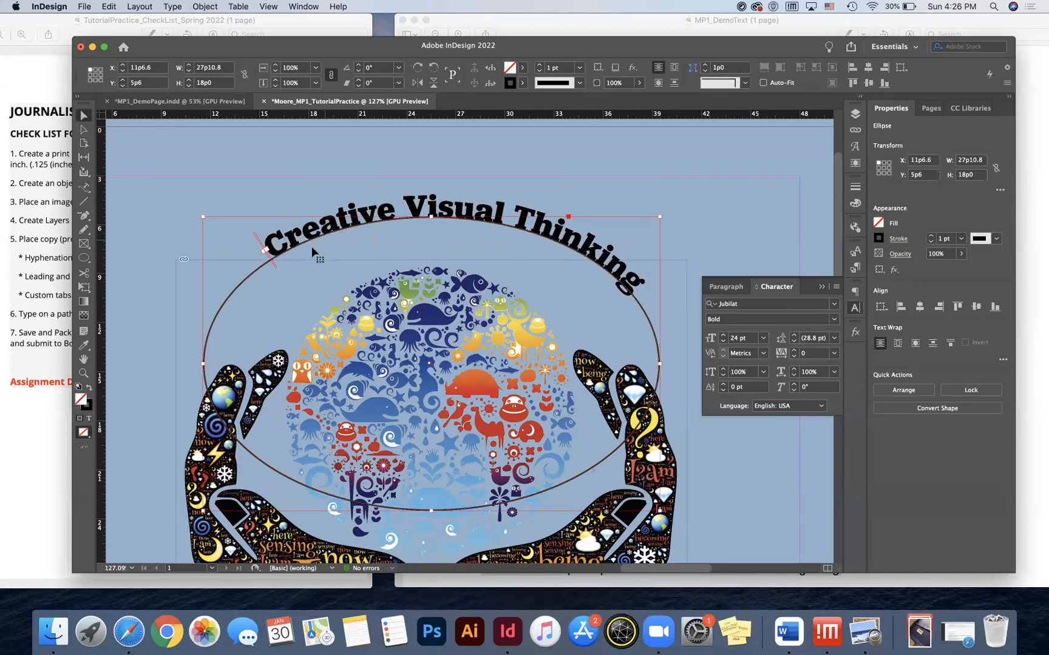
{"action": "left_click", "coordinate": [91, 117]}
{"action": "scroll", "coordinate": [271, 260], "scroll_direction": "up", "scroll_amount": 5}
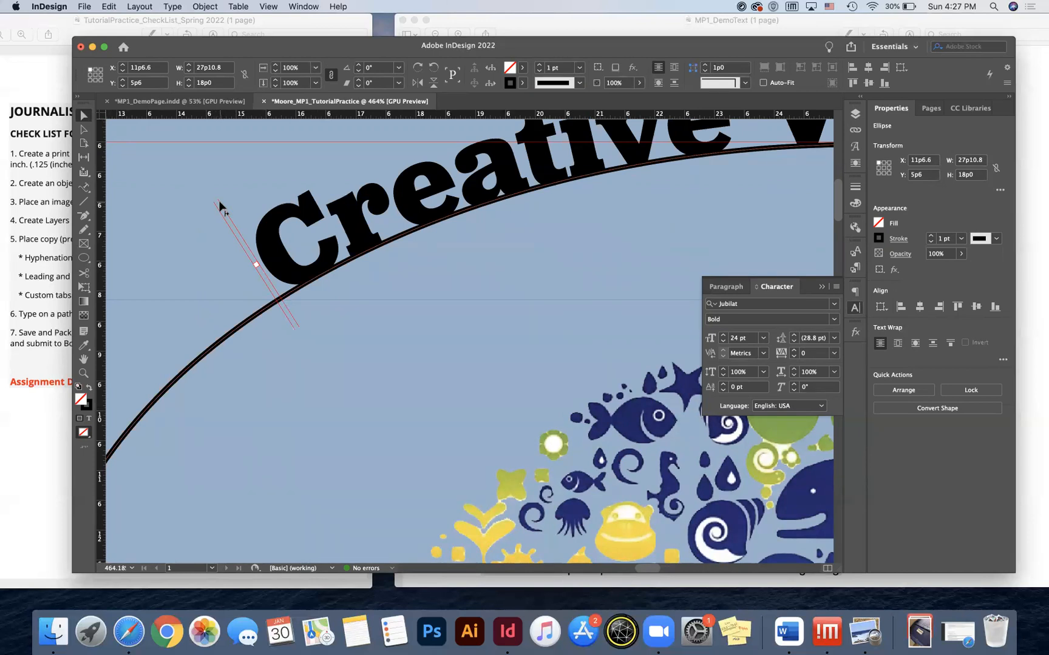
{"action": "left_click_drag", "start_coordinate": [220, 207], "coordinate": [286, 170]}
{"action": "left_click_drag", "start_coordinate": [227, 220], "coordinate": [110, 333]}
{"action": "scroll", "coordinate": [110, 333], "scroll_direction": "down", "scroll_amount": 1}
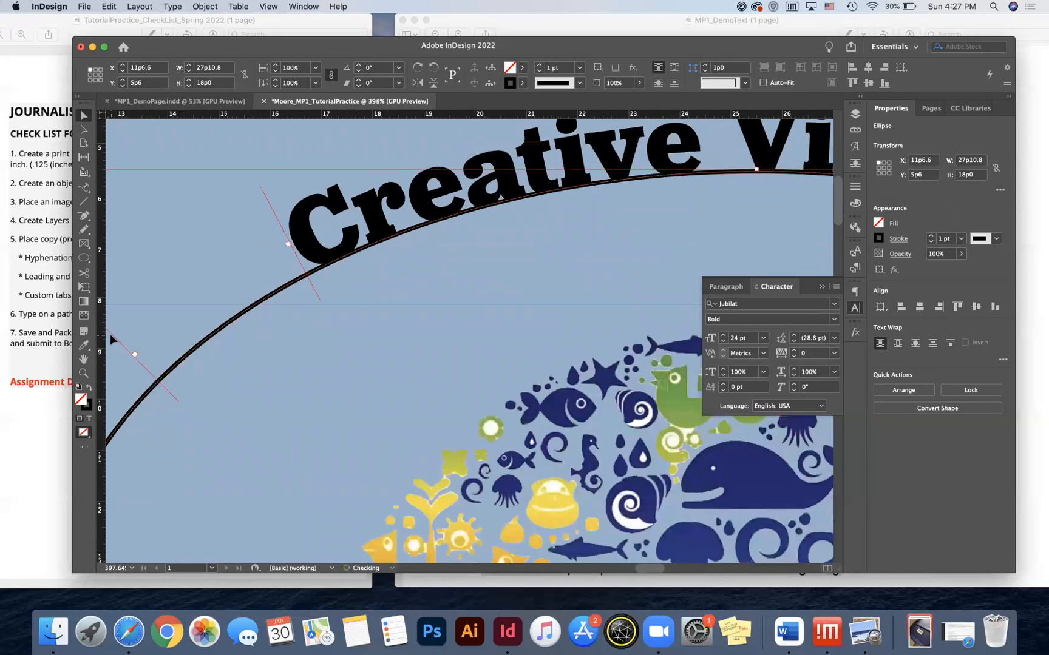
{"action": "scroll", "coordinate": [110, 333], "scroll_direction": "down", "scroll_amount": 4}
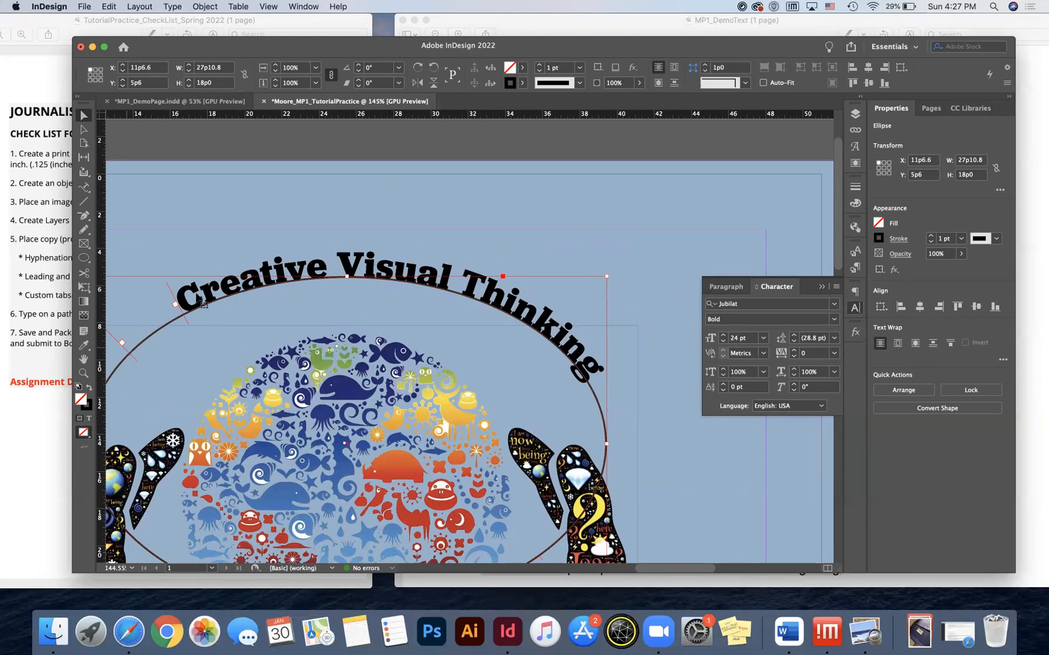
Slide the text's start bracket down the ellipse's left arc to center the title above the globe.
{"action": "left_click_drag", "start_coordinate": [169, 290], "coordinate": [136, 313]}
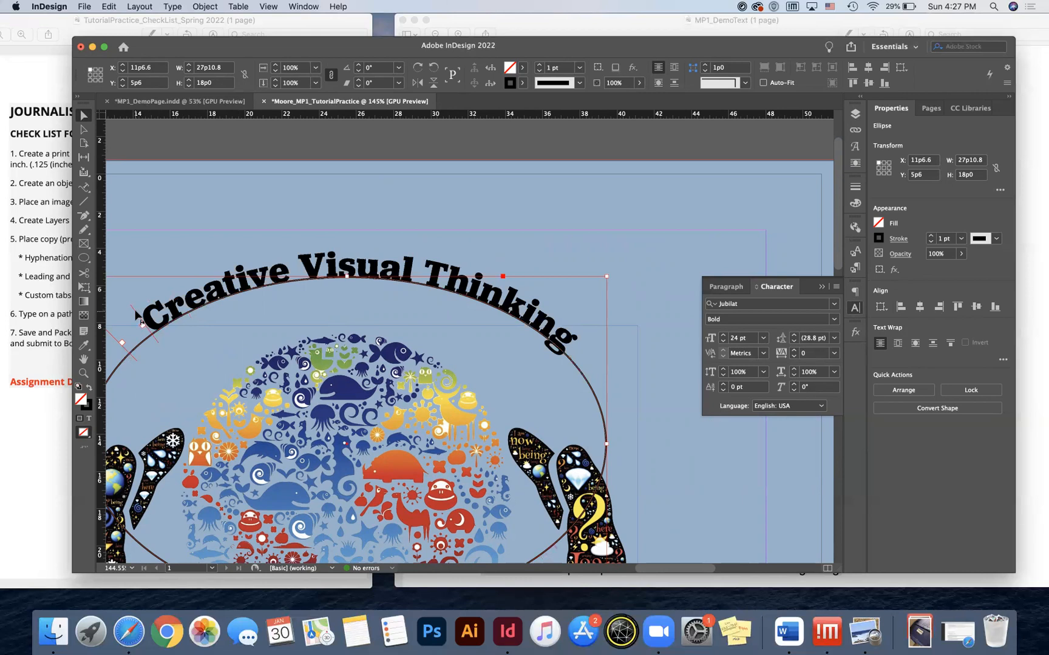
{"action": "scroll", "coordinate": [136, 314], "scroll_direction": "down", "scroll_amount": 2}
{"action": "scroll", "coordinate": [133, 314], "scroll_direction": "down", "scroll_amount": 2}
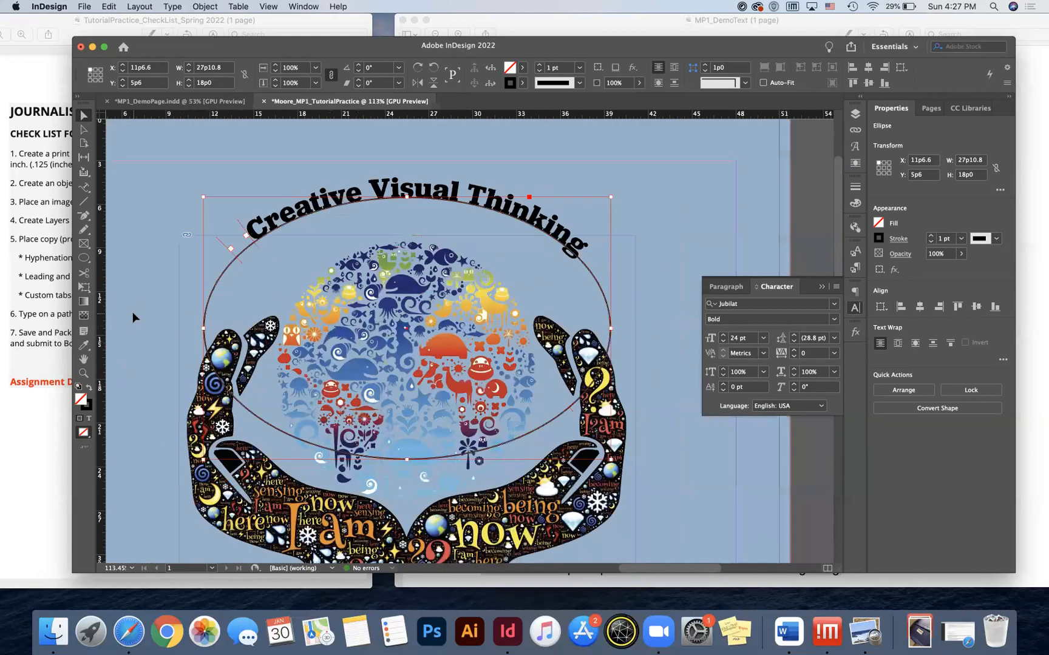
{"action": "scroll", "coordinate": [131, 312], "scroll_direction": "right", "scroll_amount": 1}
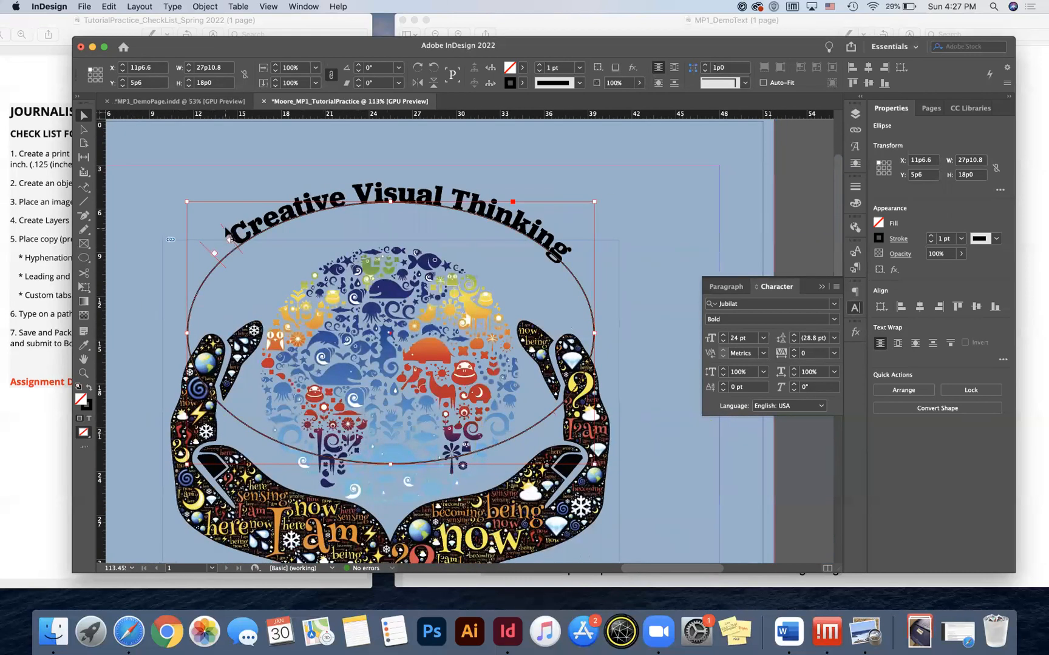
{"action": "left_click_drag", "start_coordinate": [226, 228], "coordinate": [216, 233]}
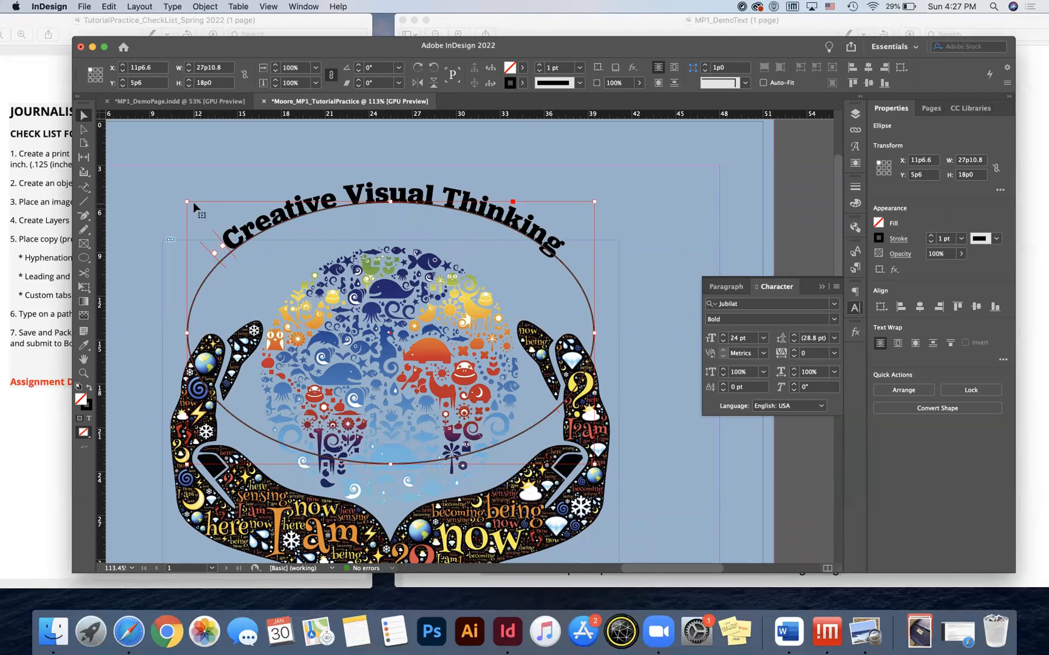
Open the Type on a Path options for the ellipse text and try the Flip setting on and off.
{"action": "left_click", "coordinate": [211, 186]}
{"action": "left_click", "coordinate": [290, 214]}
{"action": "left_click", "coordinate": [201, 7]}
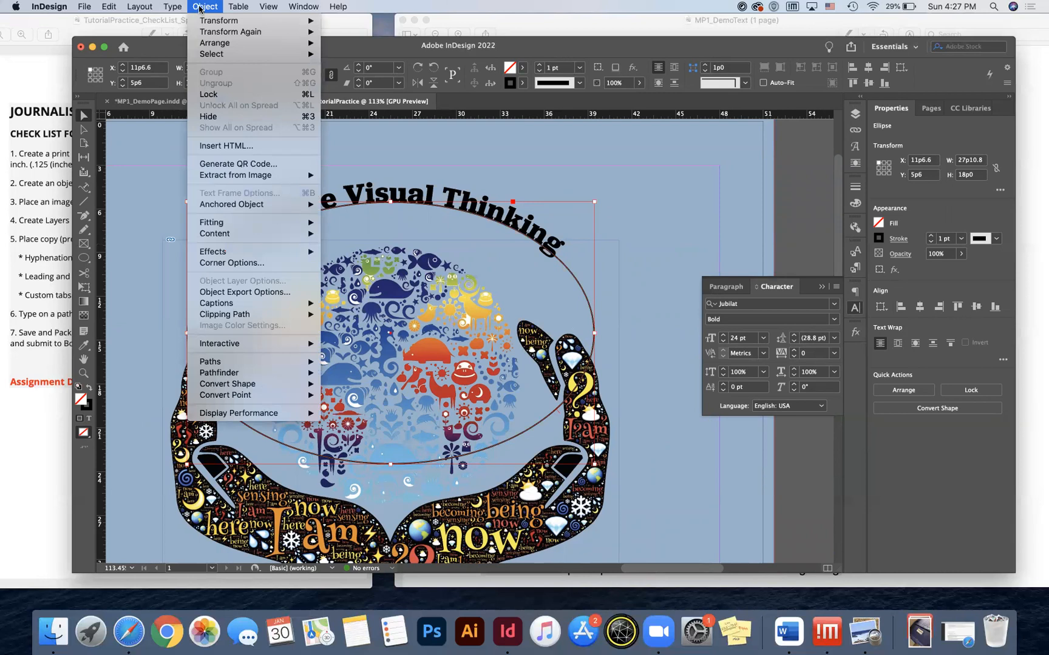
{"action": "mouse_move", "coordinate": [174, 9]}
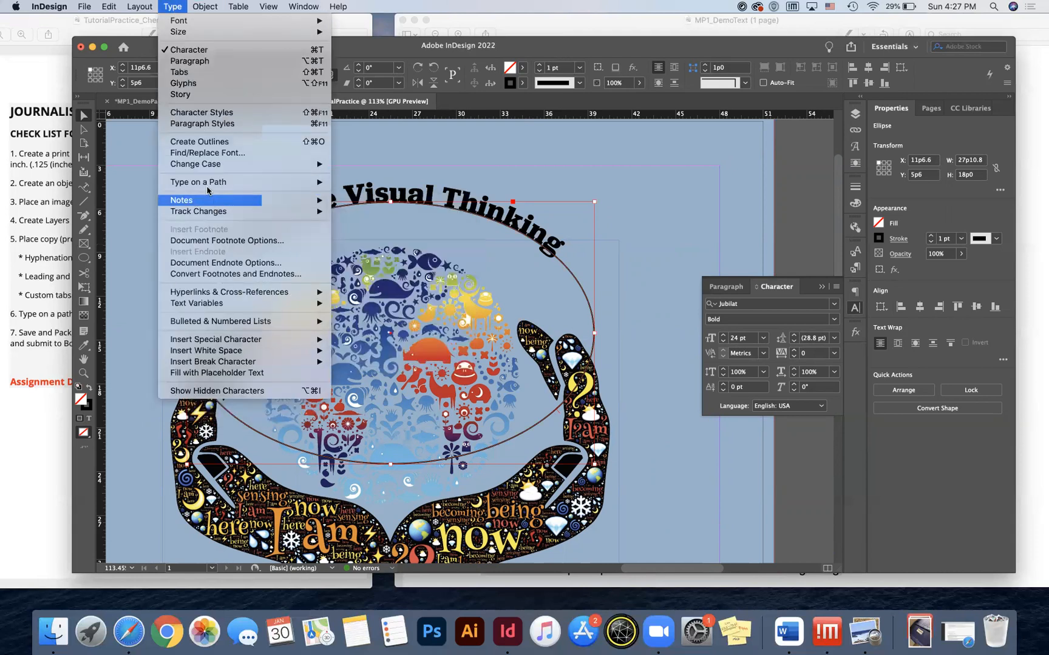
{"action": "mouse_move", "coordinate": [206, 185]}
{"action": "left_click", "coordinate": [357, 178]}
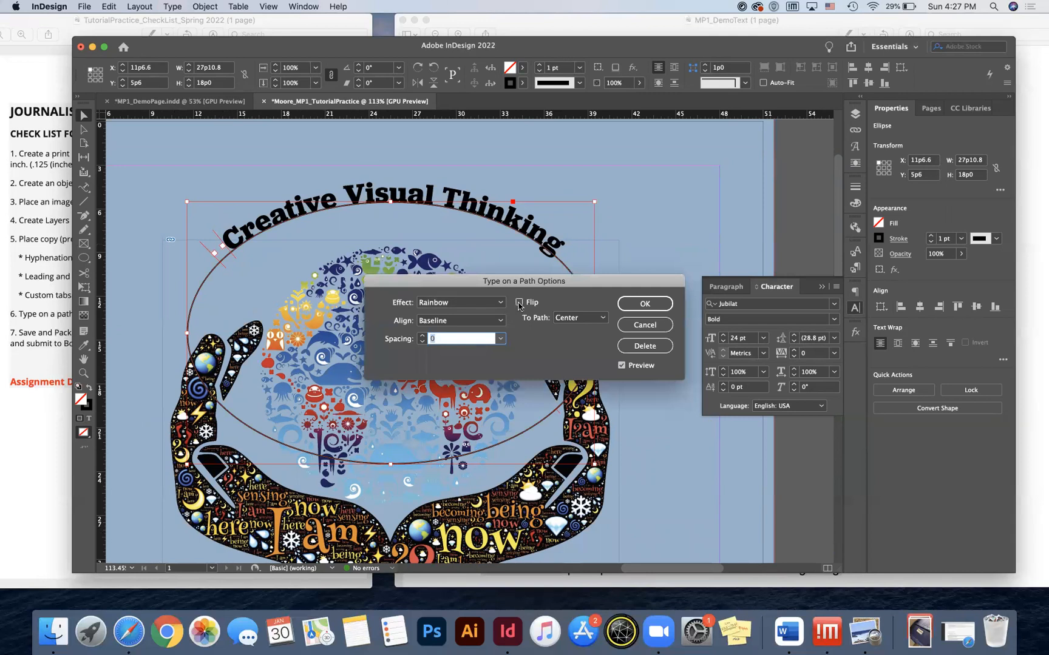
{"action": "left_click", "coordinate": [519, 304]}
{"action": "left_click", "coordinate": [519, 303]}
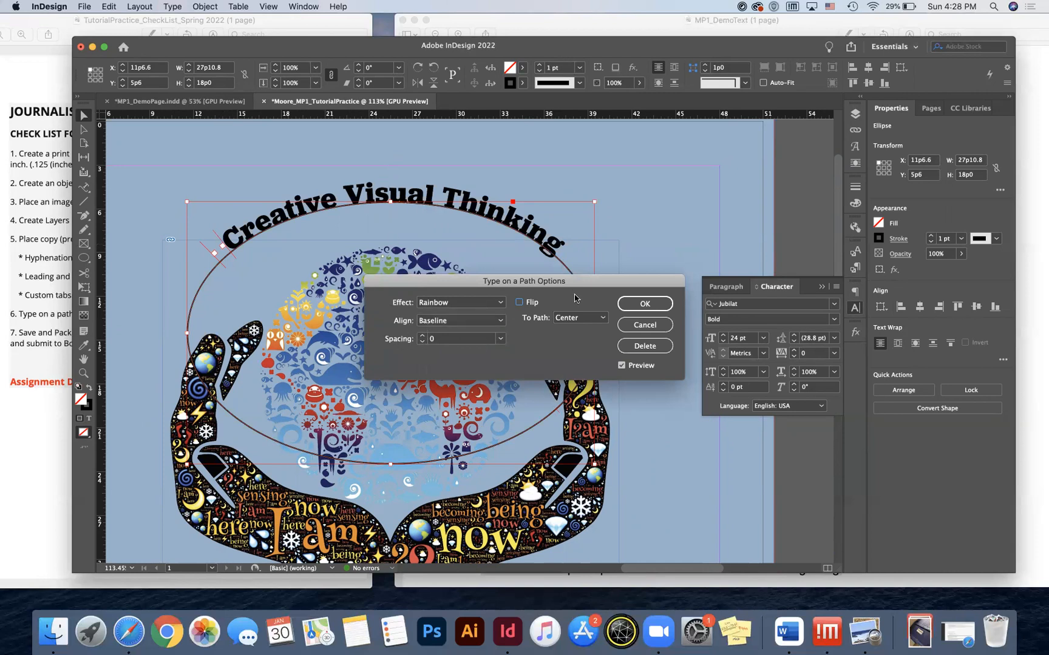
Try the Top and Bottom settings for To Path and return it to Center.
{"action": "left_click", "coordinate": [595, 320]}
{"action": "left_click", "coordinate": [593, 331]}
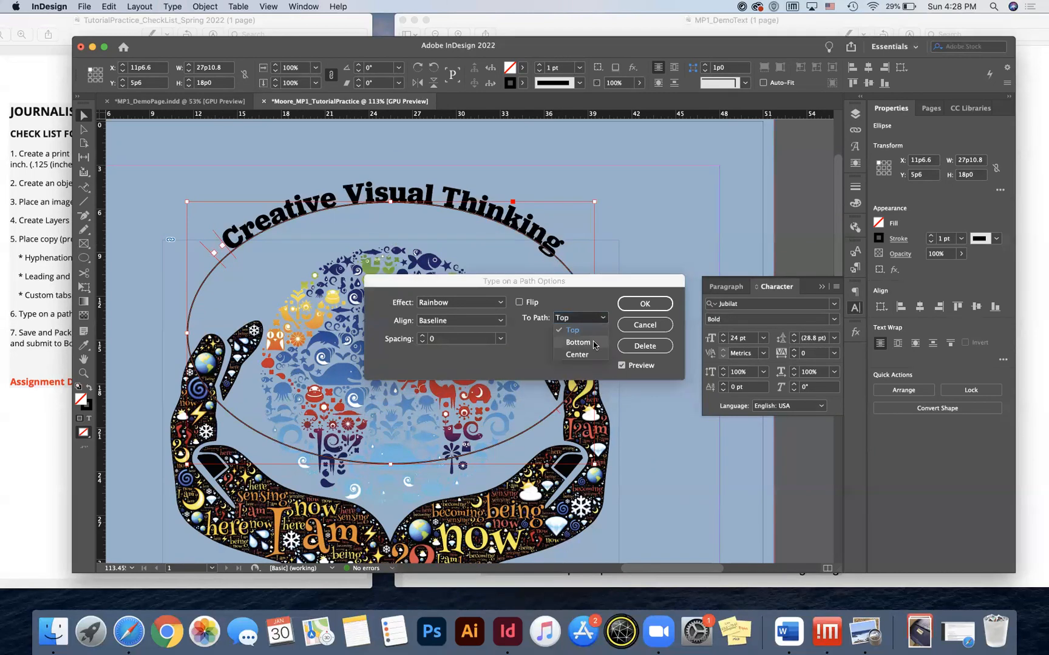
{"action": "left_click", "coordinate": [593, 343]}
{"action": "left_click", "coordinate": [602, 319]}
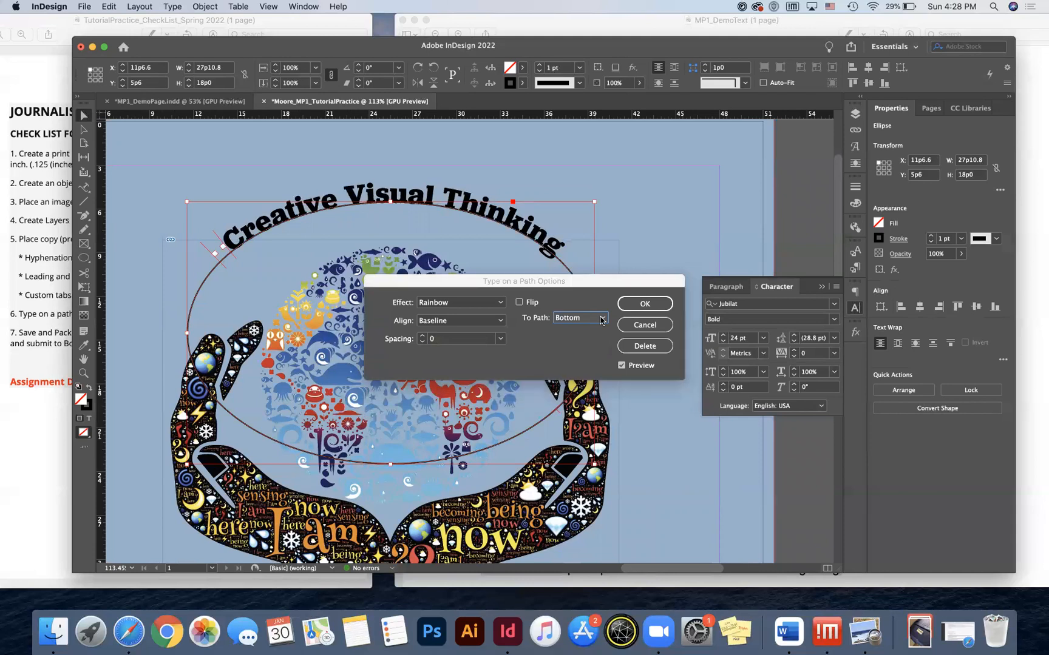
{"action": "left_click", "coordinate": [595, 355]}
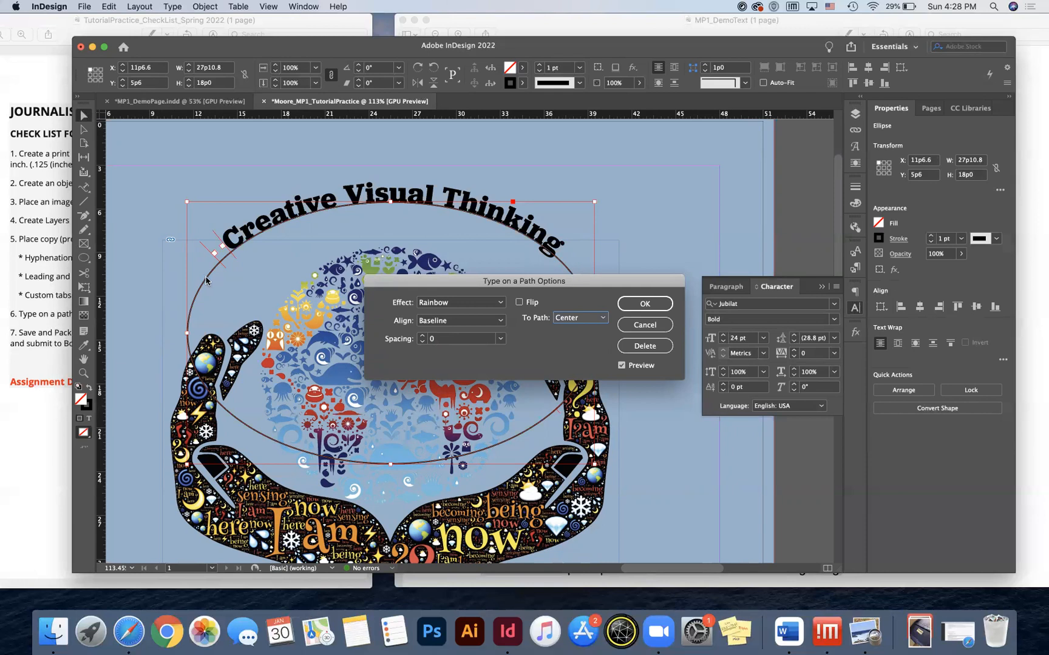
Try the Descender, Ascender and Center alignments for the path text, restore Baseline, and accept the options.
{"action": "left_click", "coordinate": [487, 322]}
{"action": "left_click", "coordinate": [466, 345]}
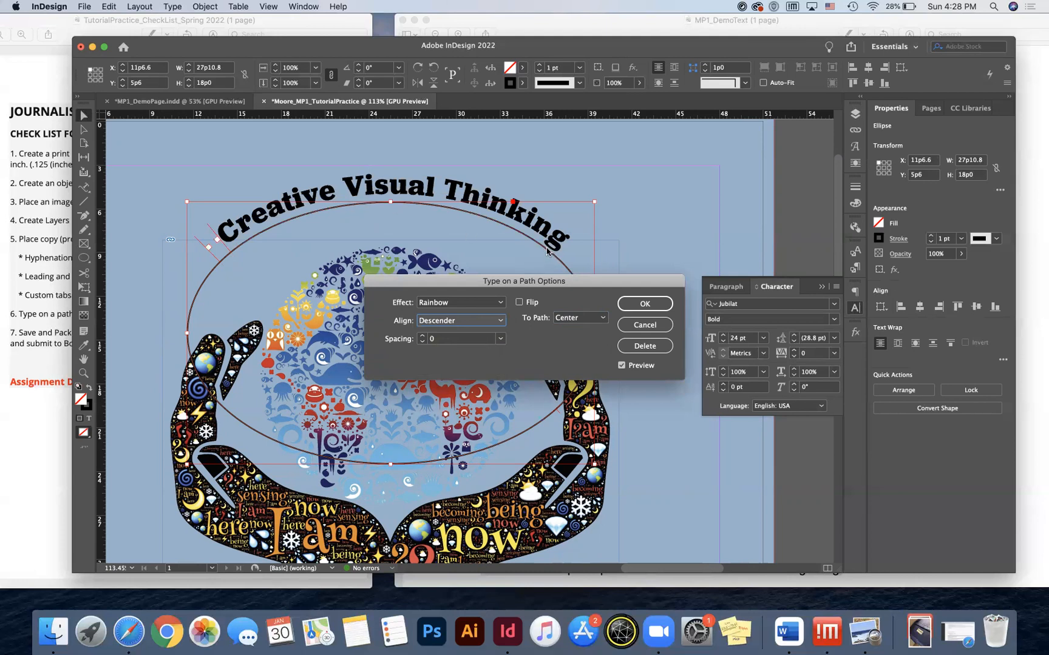
{"action": "left_click", "coordinate": [468, 323]}
{"action": "left_click", "coordinate": [464, 333]}
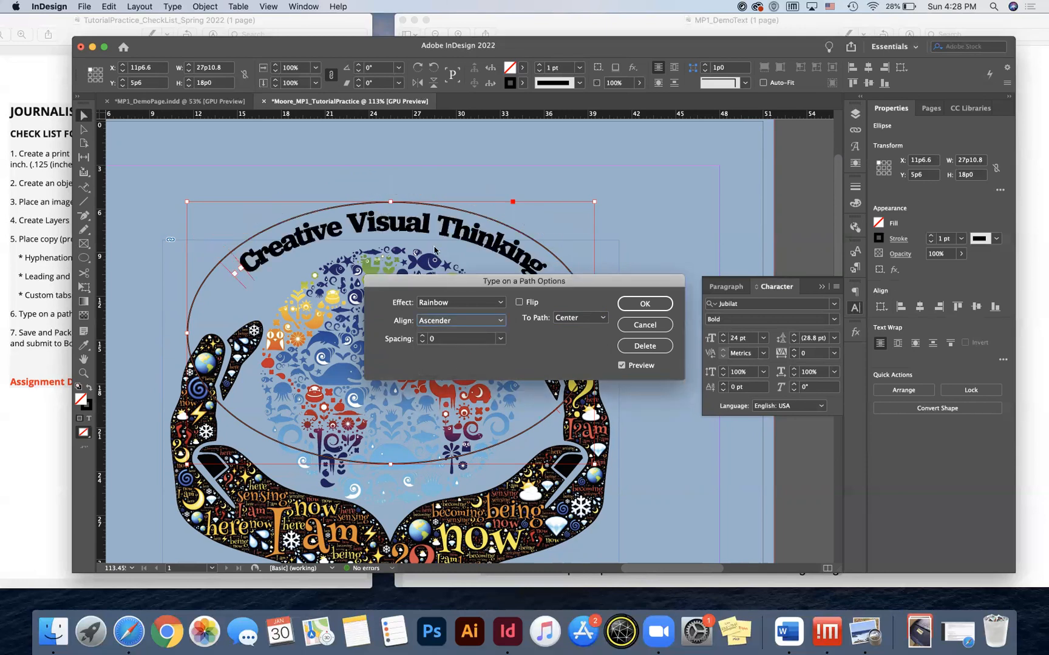
{"action": "left_click", "coordinate": [456, 322]}
{"action": "left_click", "coordinate": [452, 357]}
{"action": "left_click", "coordinate": [463, 322]}
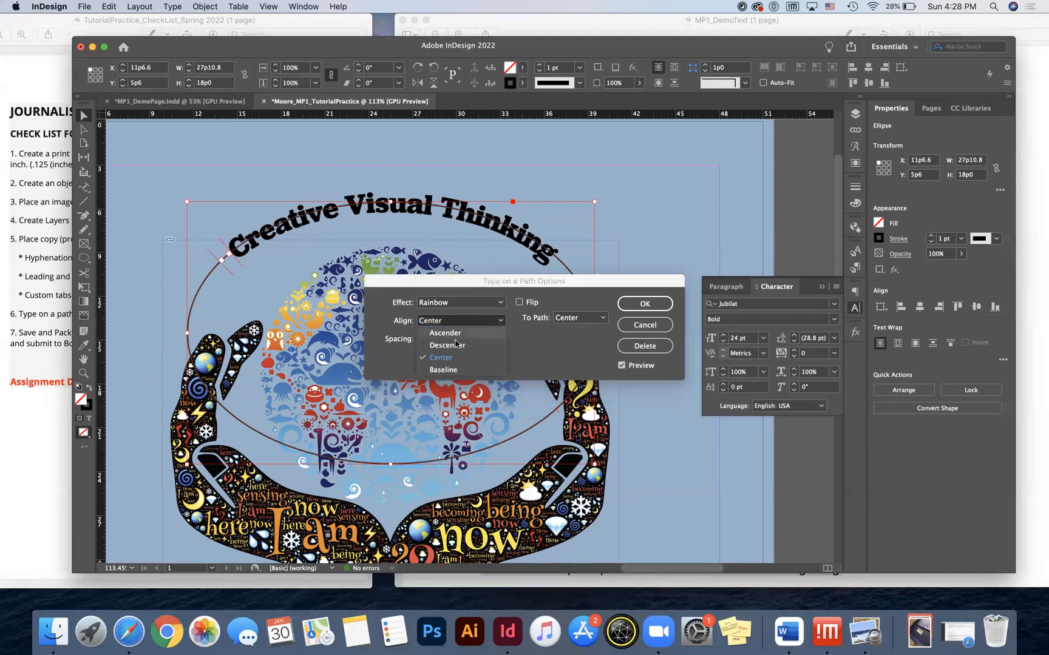
{"action": "left_click", "coordinate": [453, 371]}
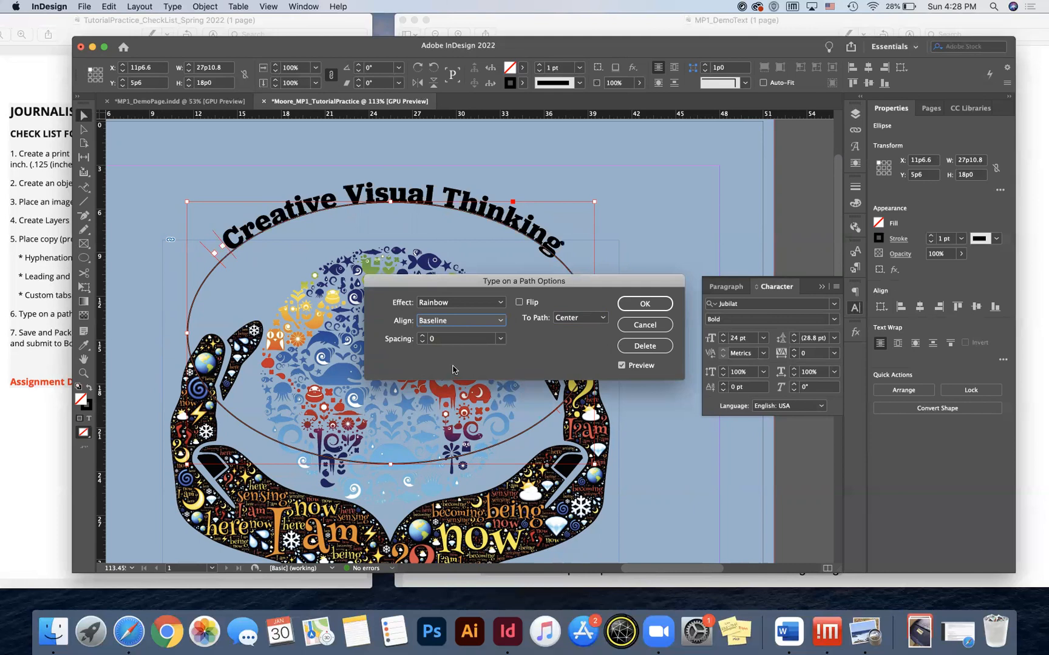
{"action": "left_click", "coordinate": [644, 303]}
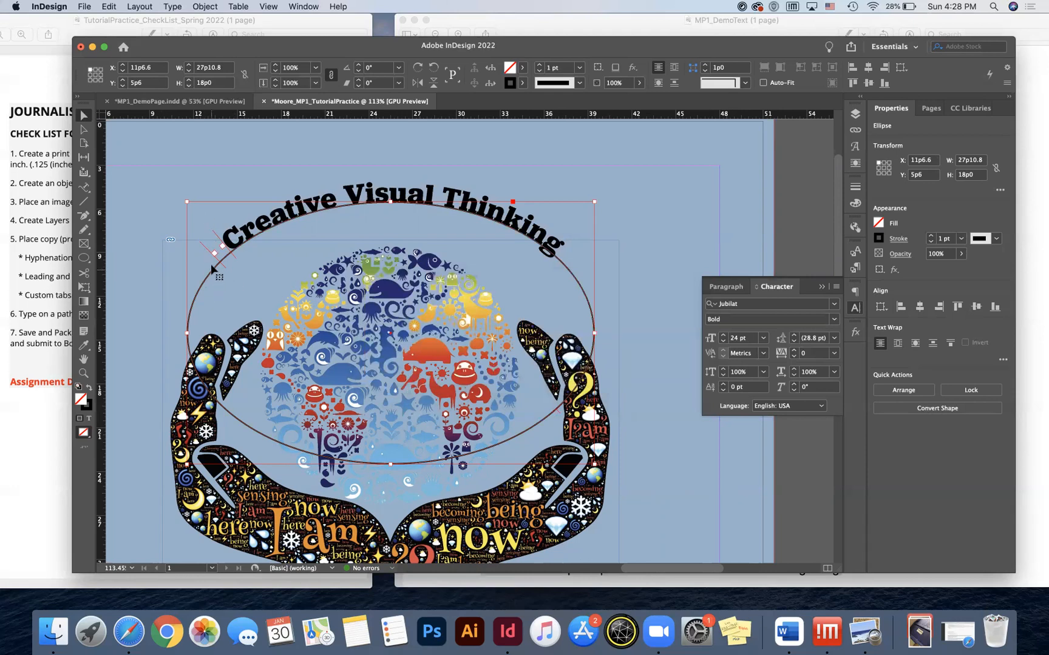
Set the ellipse's stroke color to None and deselect it.
{"action": "left_click", "coordinate": [523, 83]}
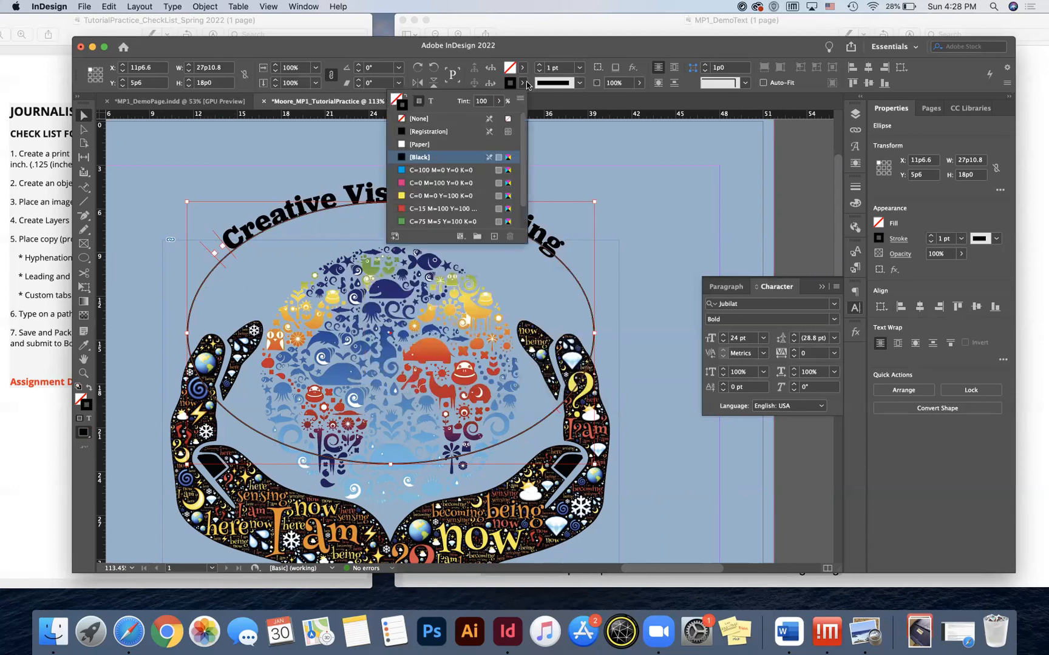
{"action": "left_click", "coordinate": [417, 119]}
{"action": "left_click", "coordinate": [175, 148]}
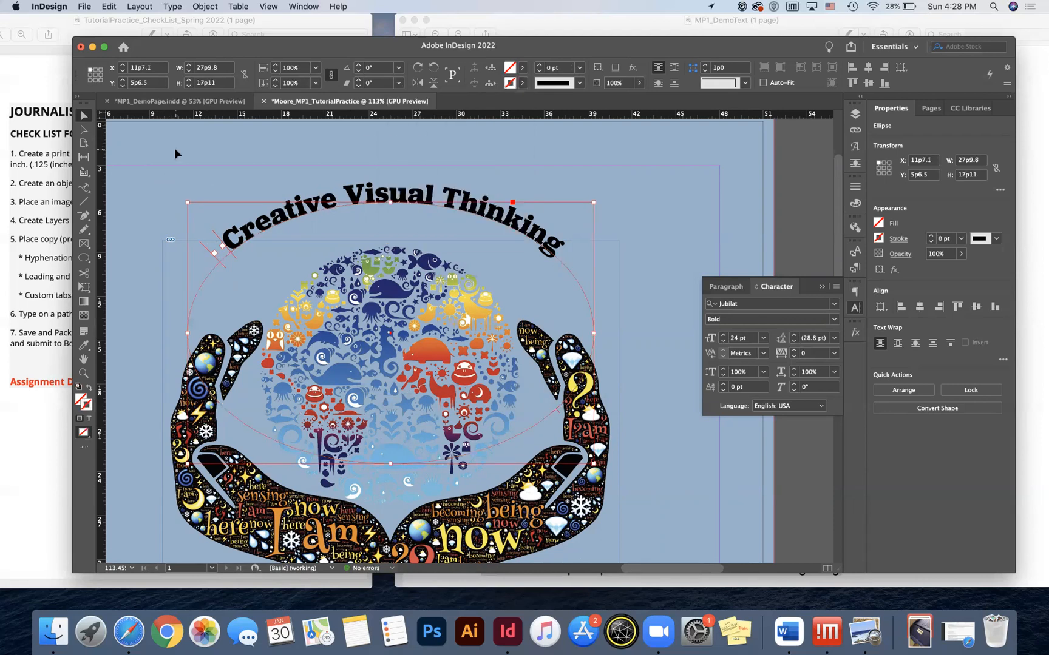
Show the page in Preview mode and examine the complete layout without guides and frame edges.
{"action": "scroll", "coordinate": [230, 182], "scroll_direction": "down", "scroll_amount": 8}
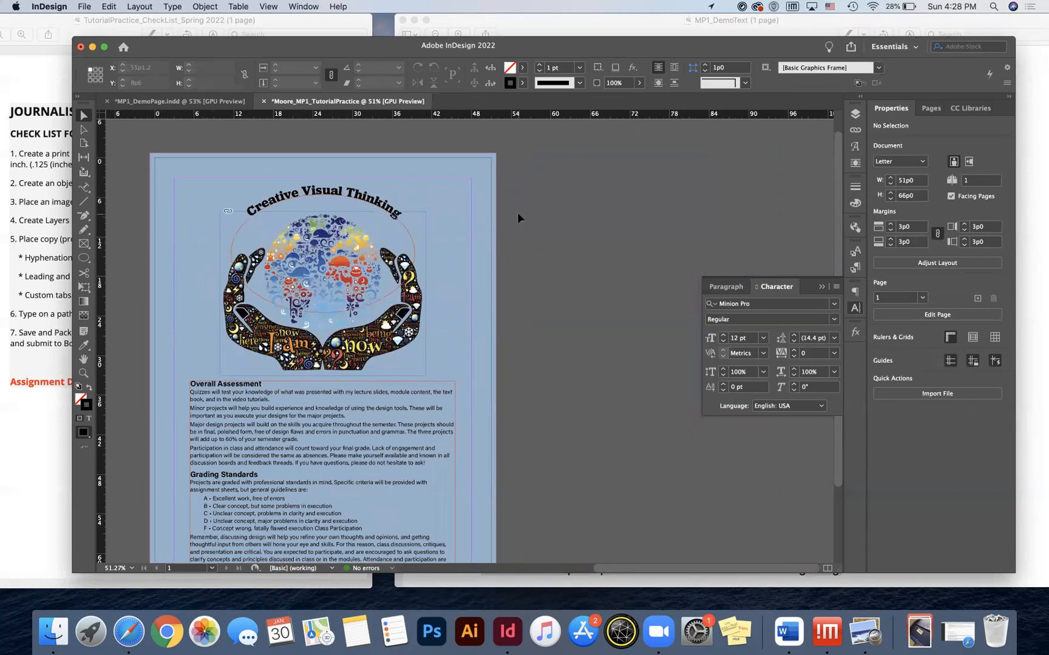
{"action": "key", "text": "w"}
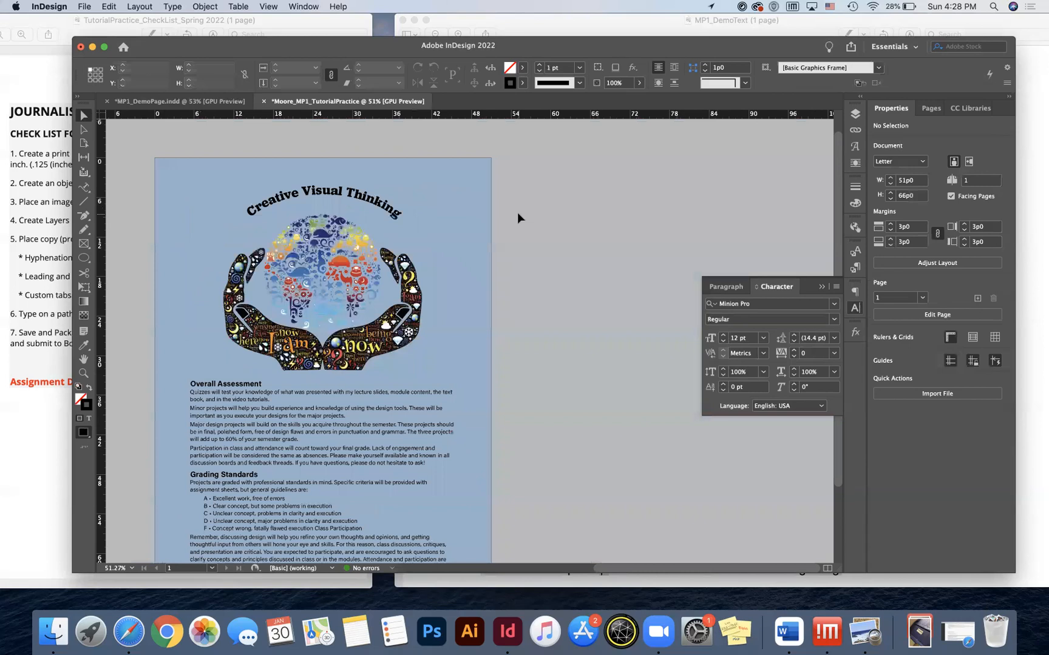
{"action": "scroll", "coordinate": [526, 286], "scroll_direction": "up", "scroll_amount": 3}
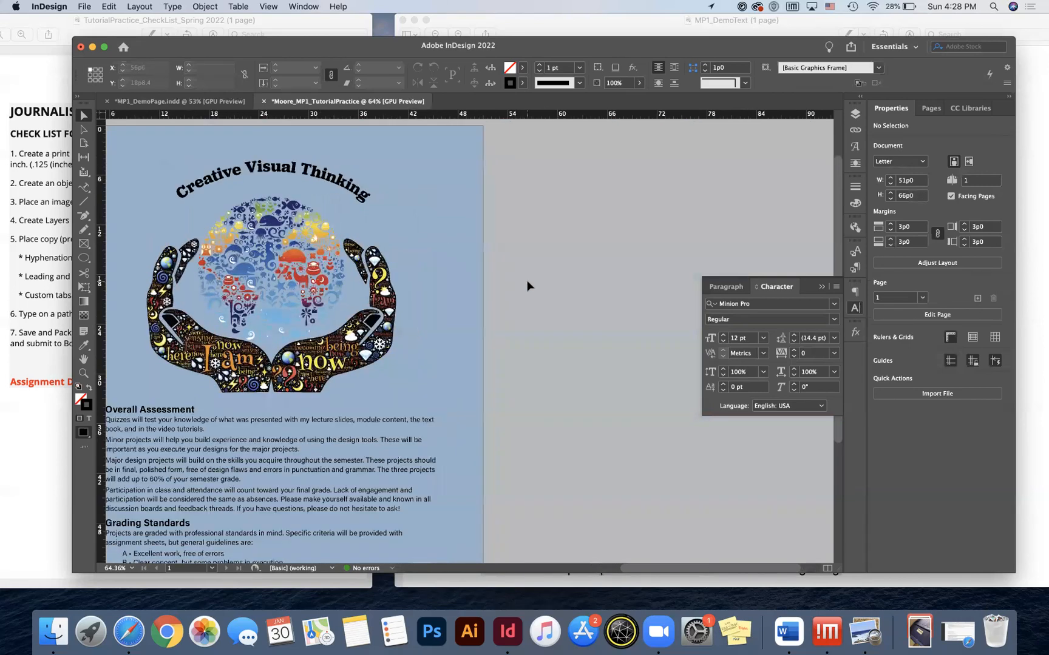
{"action": "scroll", "coordinate": [527, 286], "scroll_direction": "down", "scroll_amount": 2}
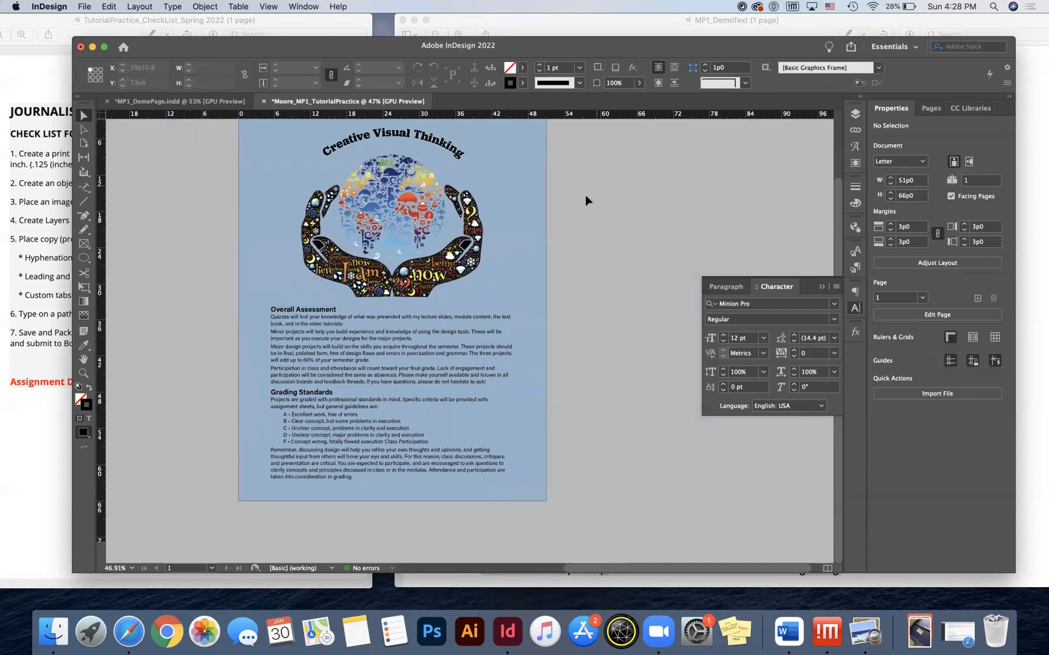
{"action": "scroll", "coordinate": [586, 195], "scroll_direction": "up", "scroll_amount": 1}
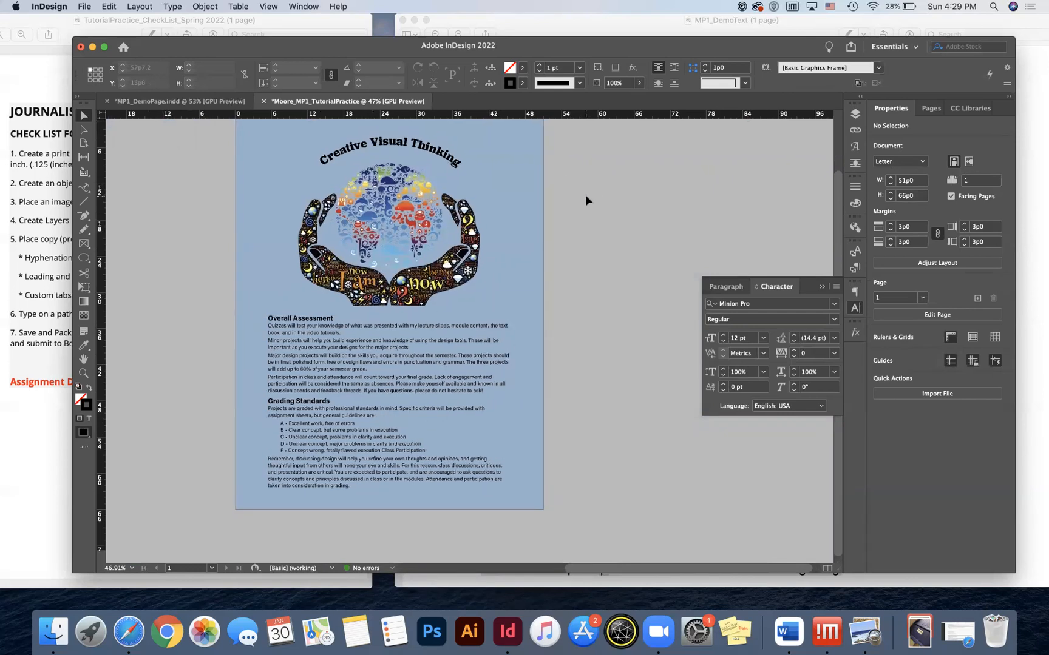
{"action": "scroll", "coordinate": [585, 195], "scroll_direction": "up", "scroll_amount": 1}
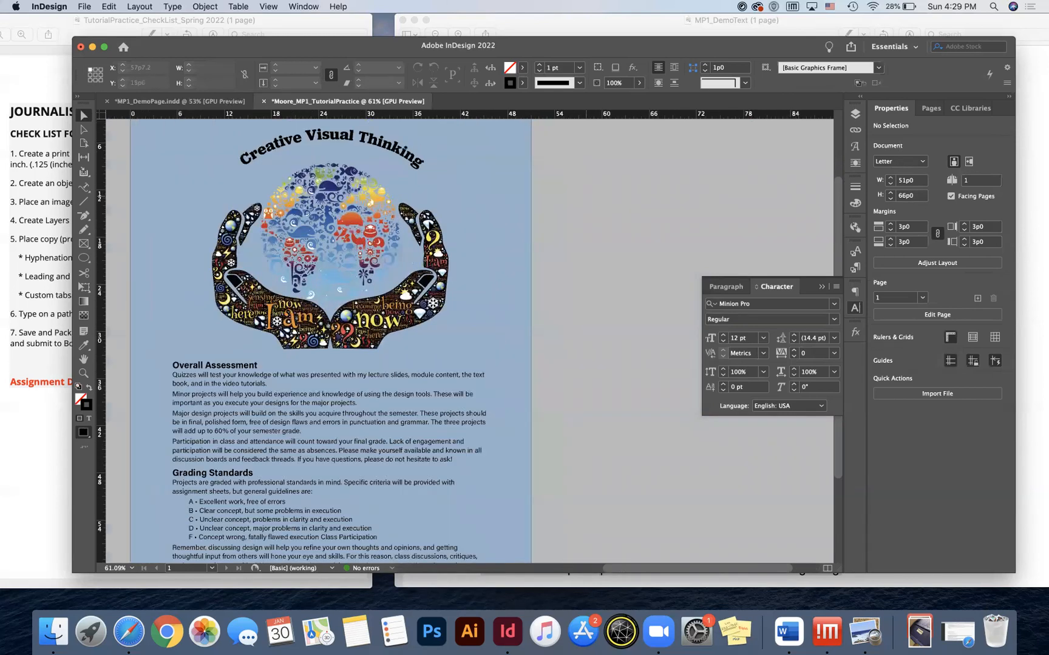
Return the page to Normal view, check the last task on the tutorial checklist in Preview, and switch back to InDesign.
{"action": "scroll", "coordinate": [585, 195], "scroll_direction": "up", "scroll_amount": 1}
{"action": "key", "text": "w"}
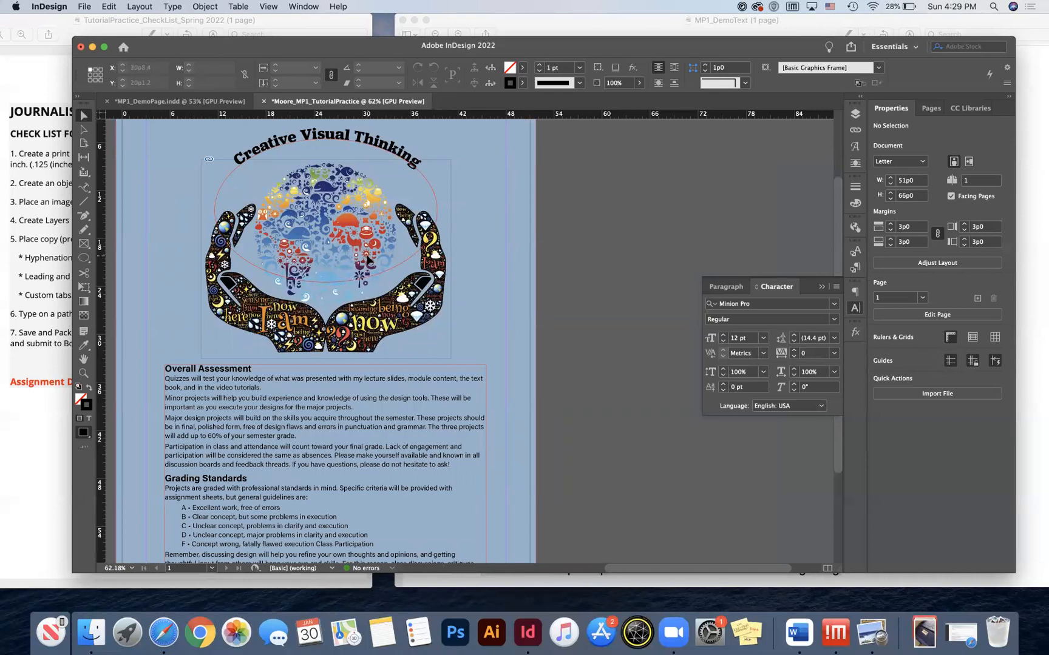
{"action": "left_click", "coordinate": [47, 306]}
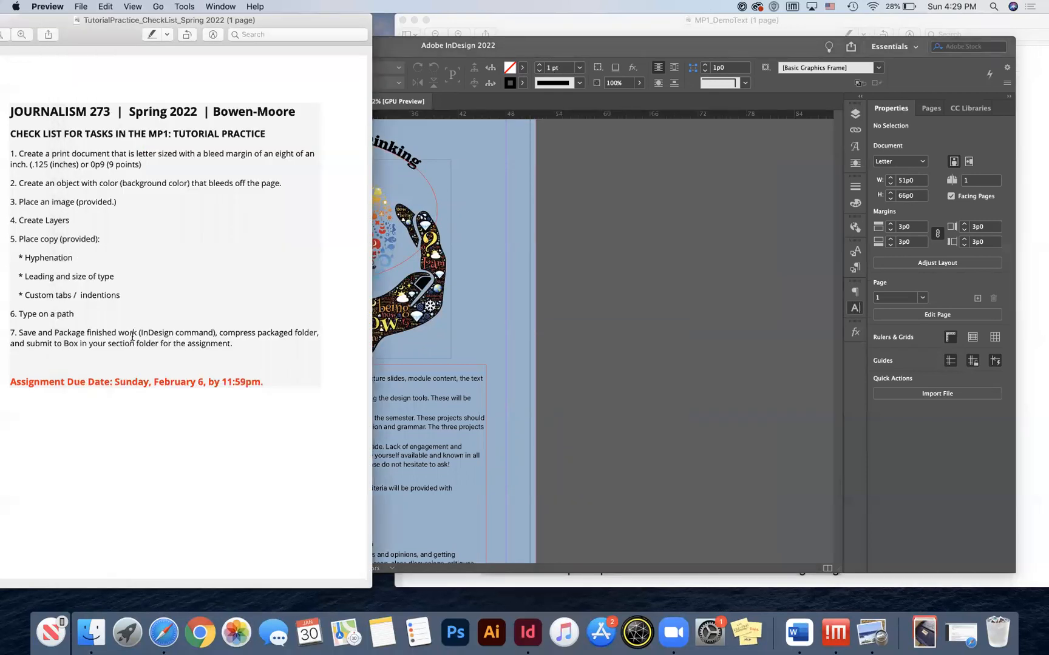
{"action": "left_click", "coordinate": [580, 298]}
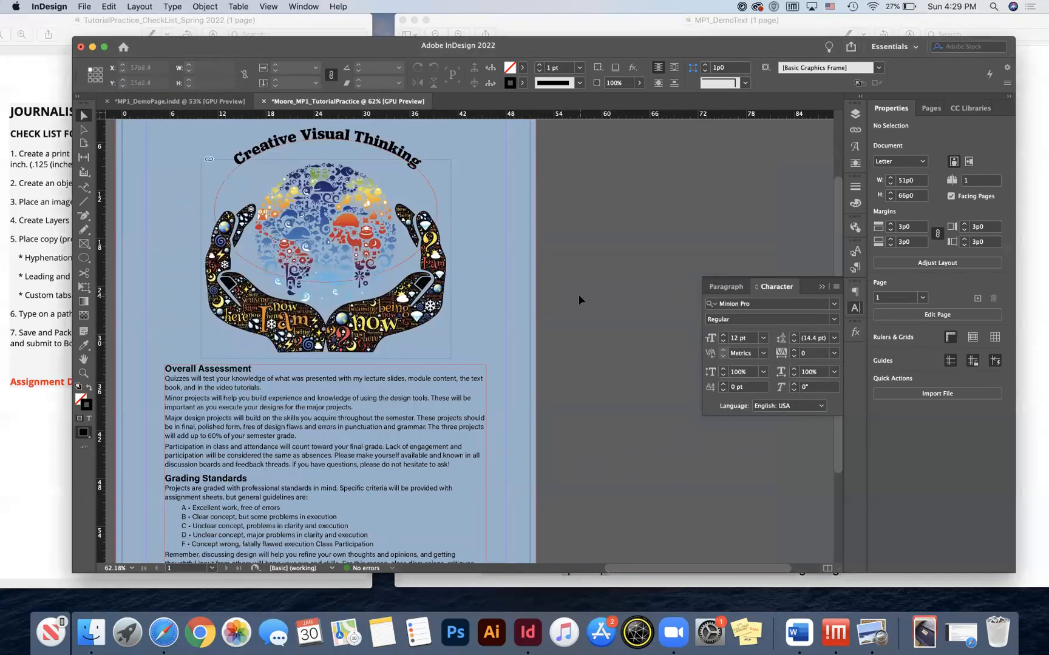
{"action": "scroll", "coordinate": [579, 300], "scroll_direction": "left", "scroll_amount": 4}
{"action": "scroll", "coordinate": [578, 300], "scroll_direction": "up", "scroll_amount": 2}
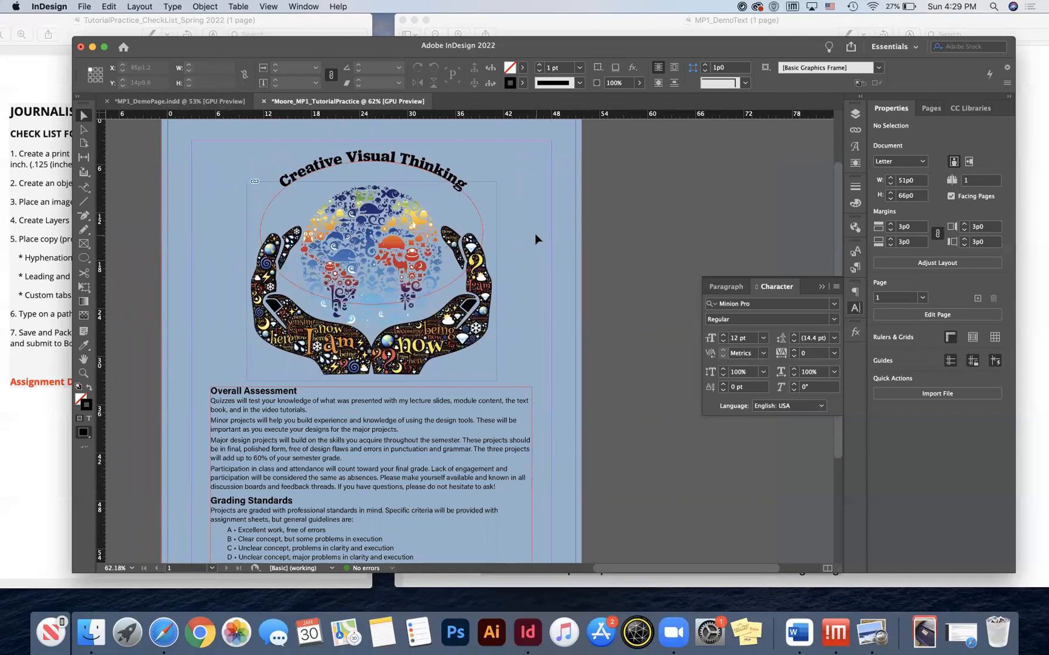
Inspect the linked image's details and the fonts of the curved title and body copy, and leave nothing selected.
{"action": "left_click", "coordinate": [855, 130]}
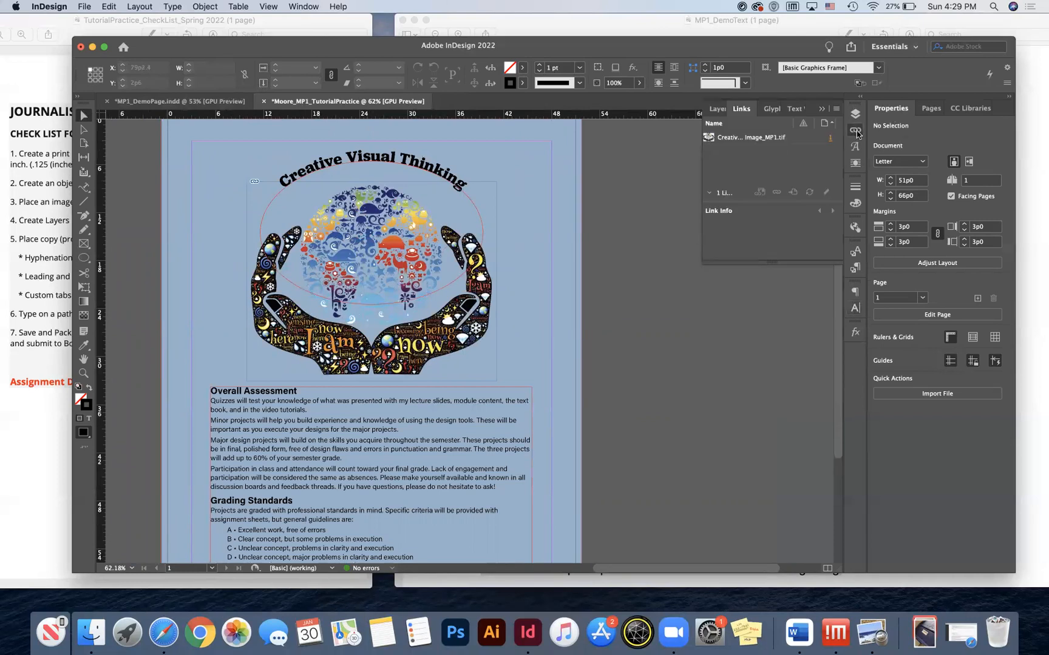
{"action": "left_click", "coordinate": [782, 141]}
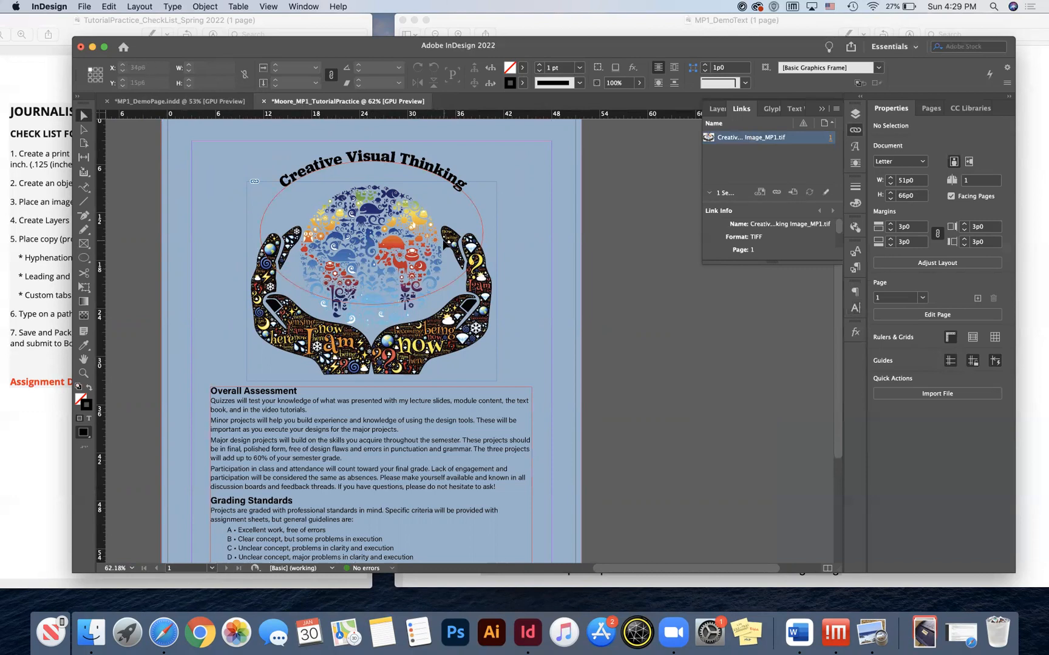
{"action": "triple_click", "coordinate": [430, 164]}
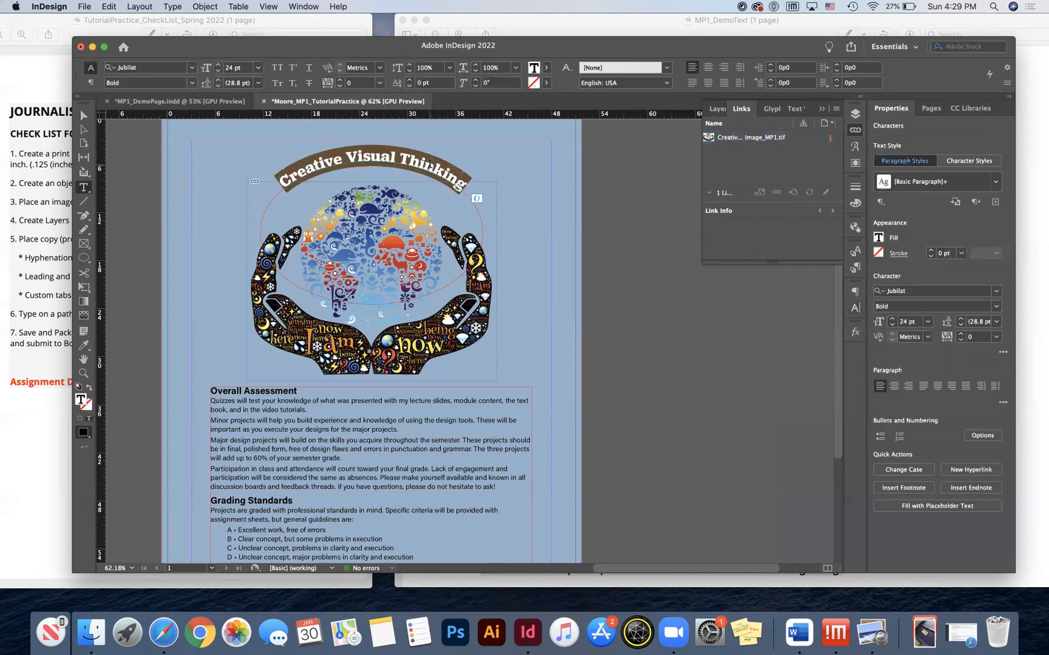
{"action": "left_click", "coordinate": [282, 467]}
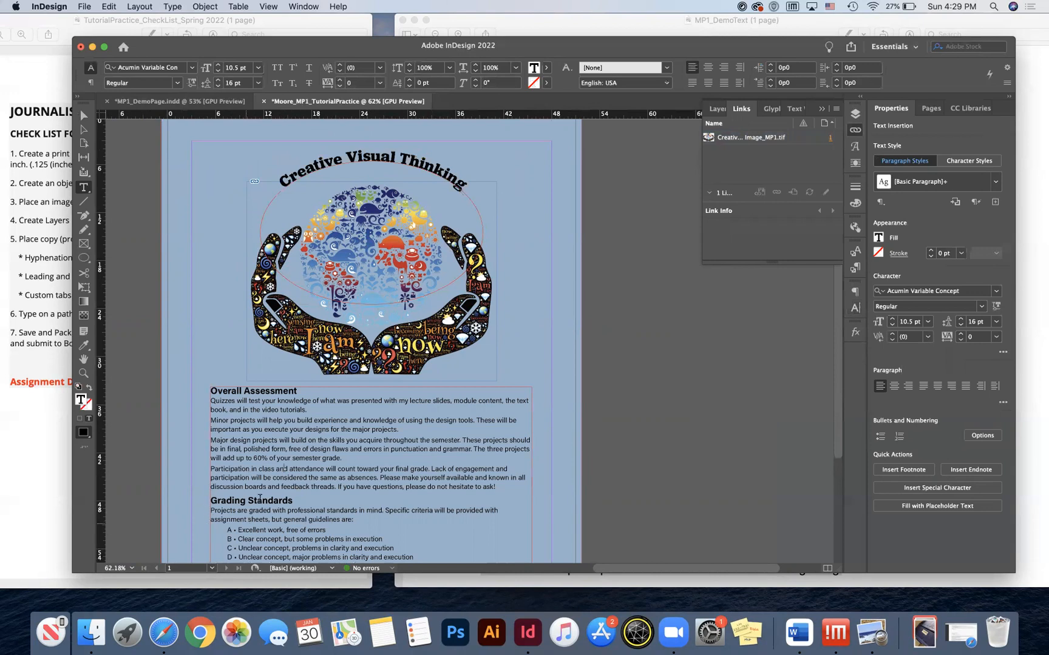
{"action": "double_click", "coordinate": [277, 429]}
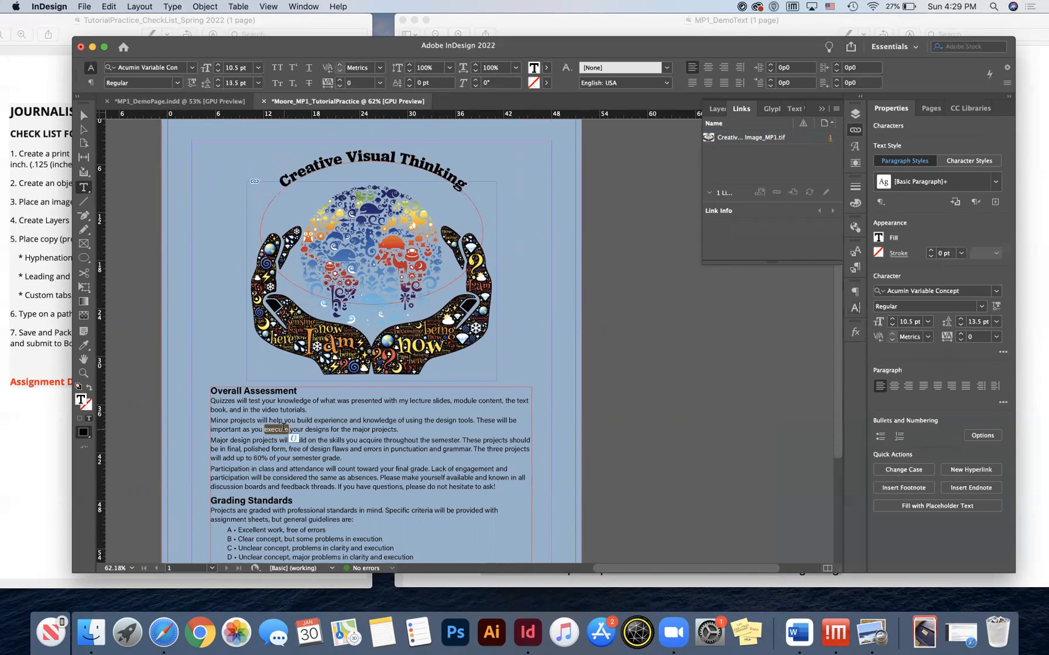
{"action": "left_click", "coordinate": [628, 168]}
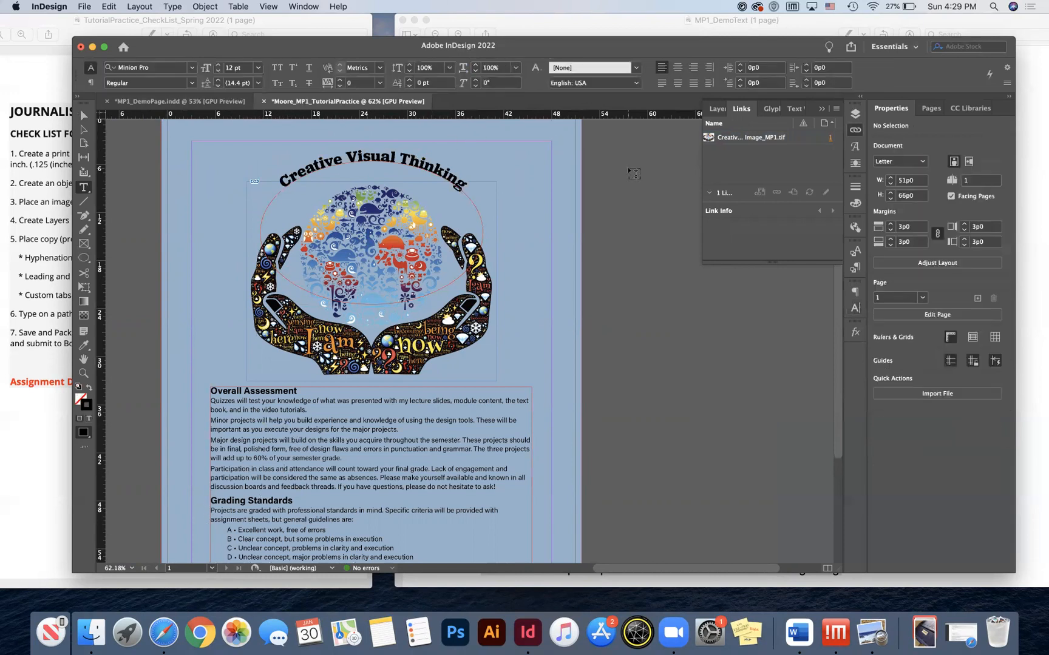
{"action": "key", "text": "v"}
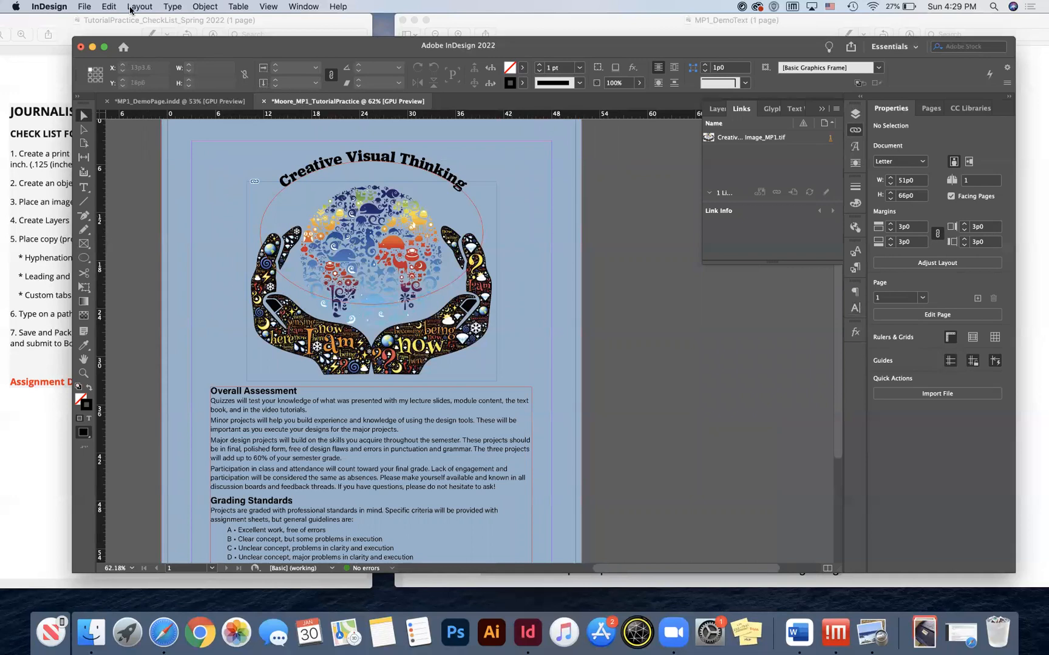
Save the document to the Desktop and package it there with fonts, linked graphics, updated links, IDML and a High Quality Print PDF.
{"action": "left_click", "coordinate": [83, 7]}
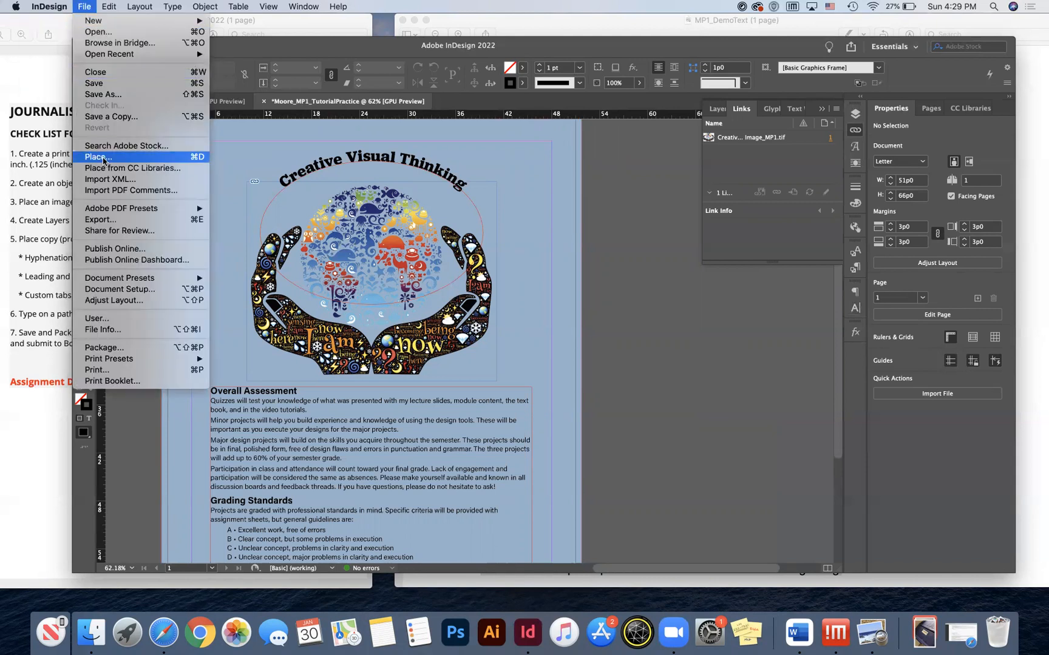
{"action": "left_click", "coordinate": [105, 349]}
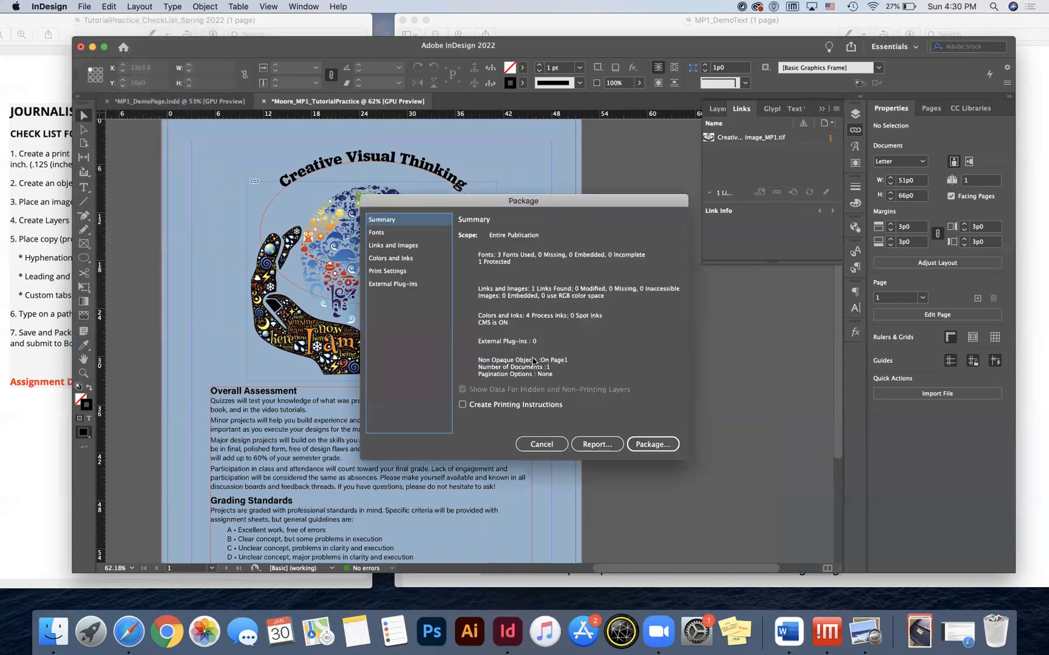
{"action": "left_click", "coordinate": [652, 445]}
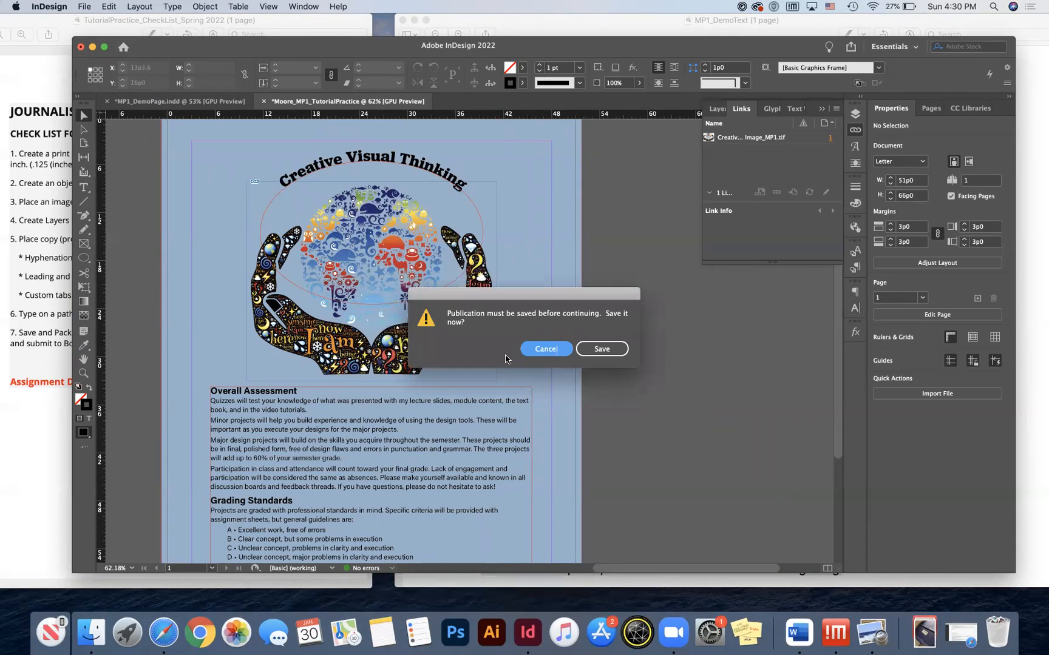
{"action": "left_click", "coordinate": [601, 349]}
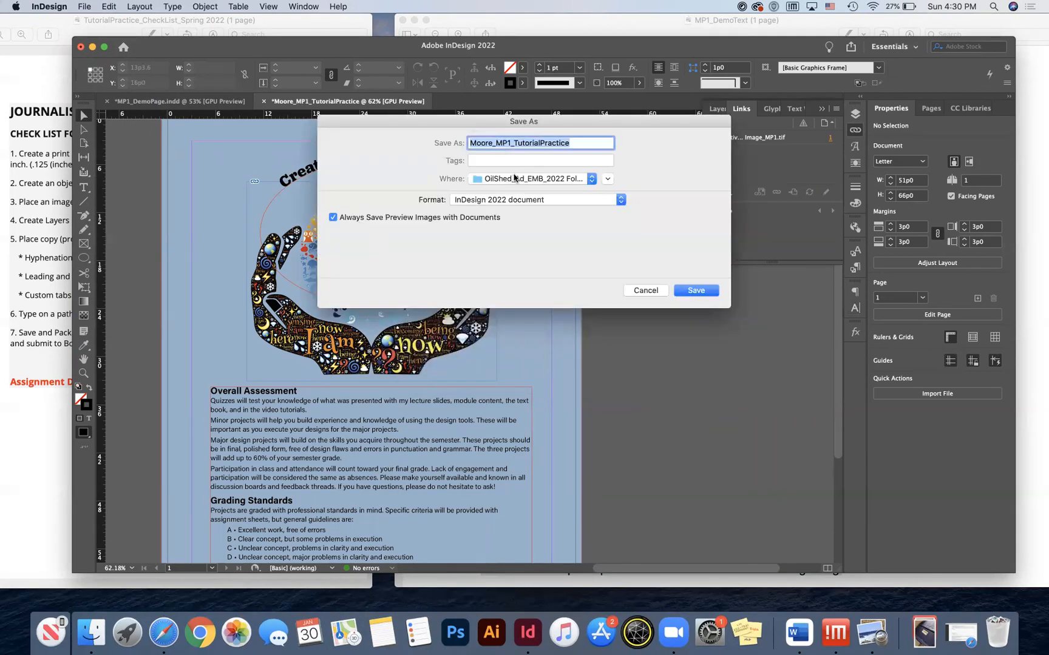
{"action": "left_click", "coordinate": [513, 178]}
{"action": "left_click", "coordinate": [509, 203]}
{"action": "left_click", "coordinate": [699, 292]}
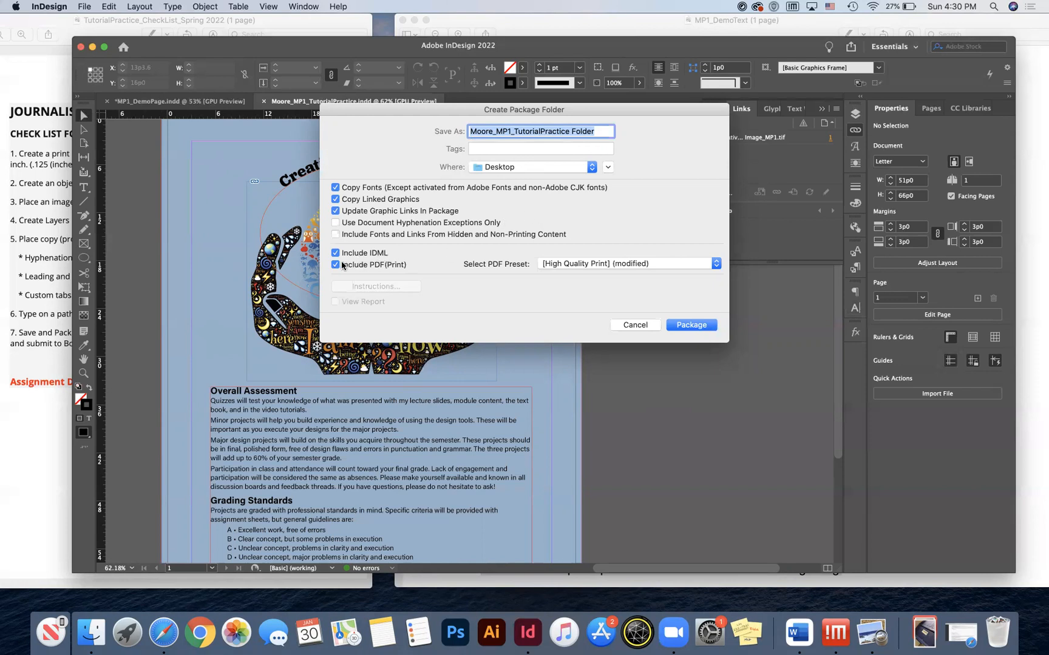
{"action": "left_click", "coordinate": [692, 326]}
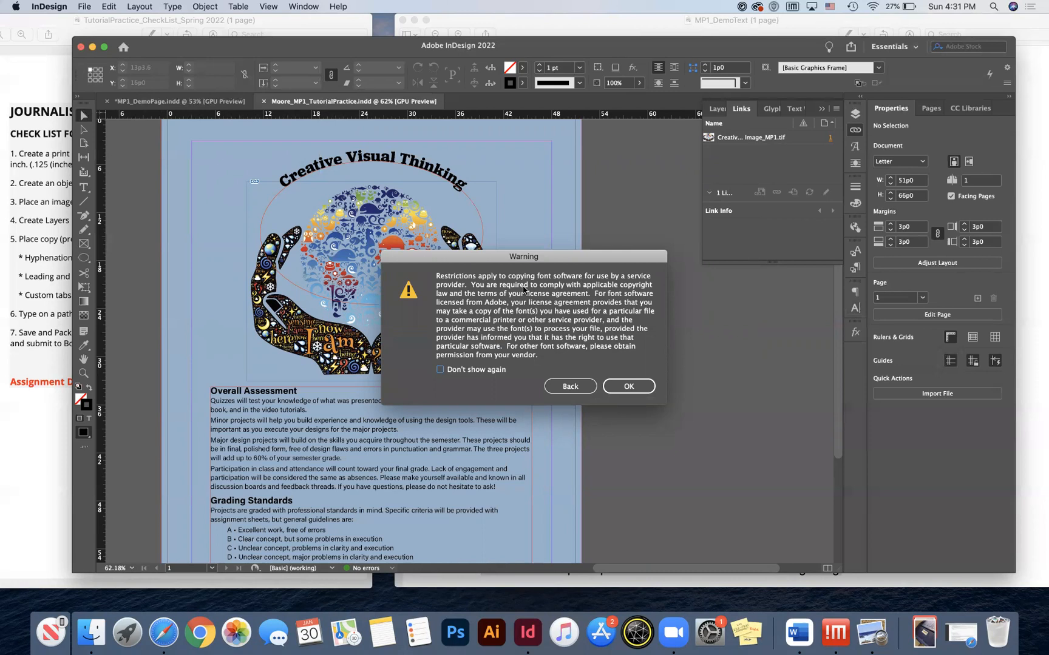
{"action": "left_click", "coordinate": [628, 387]}
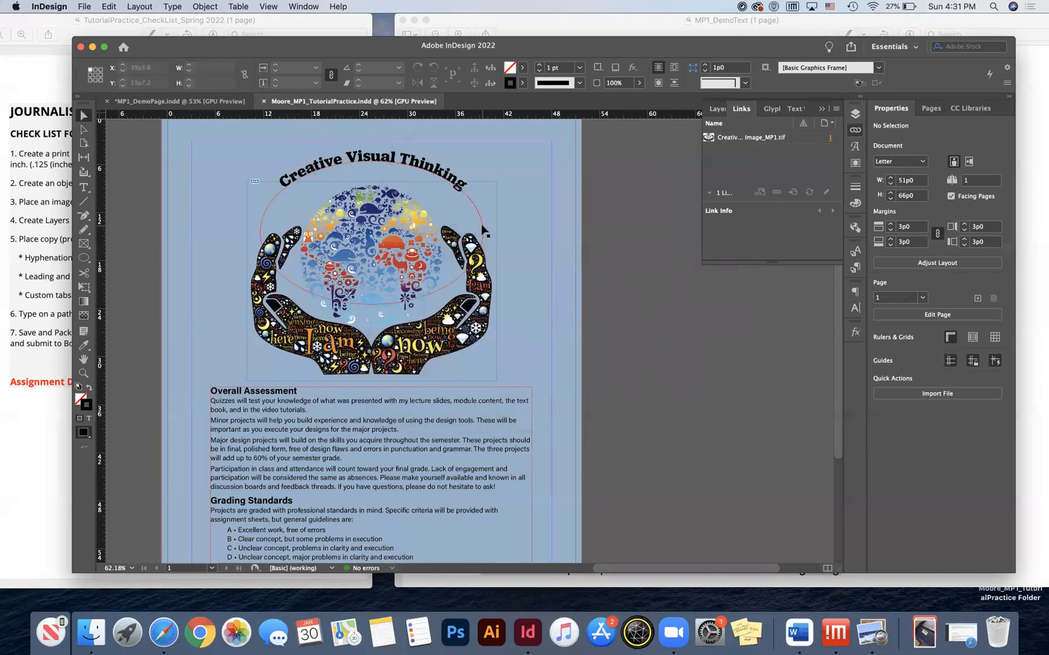
Minimize the InDesign and MP1_DemoText windows, and open the packaged folder from a clear spot on the desktop.
{"action": "left_click", "coordinate": [92, 47]}
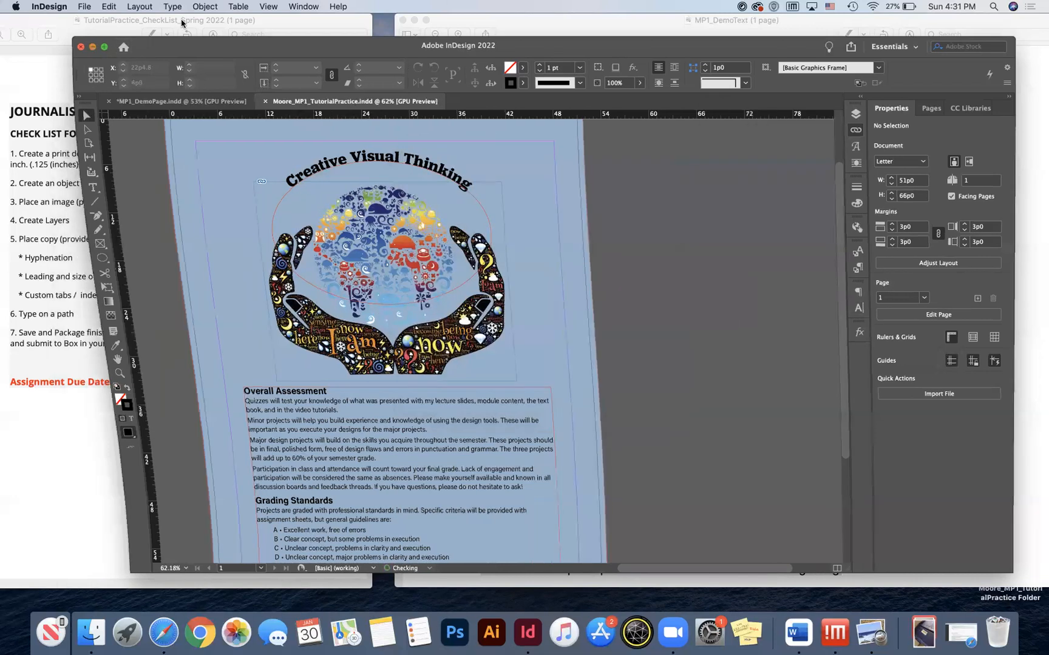
{"action": "left_click", "coordinate": [769, 41]}
{"action": "left_click_drag", "start_coordinate": [769, 42], "coordinate": [767, 93]}
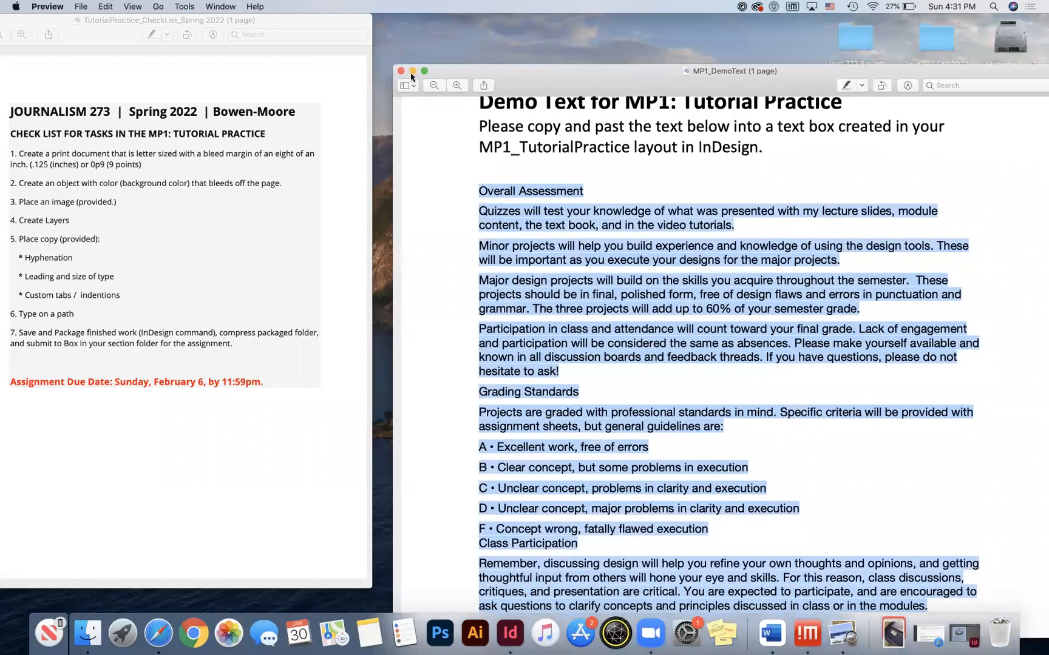
{"action": "left_click", "coordinate": [412, 72]}
{"action": "left_click_drag", "start_coordinate": [1012, 560], "coordinate": [800, 204]}
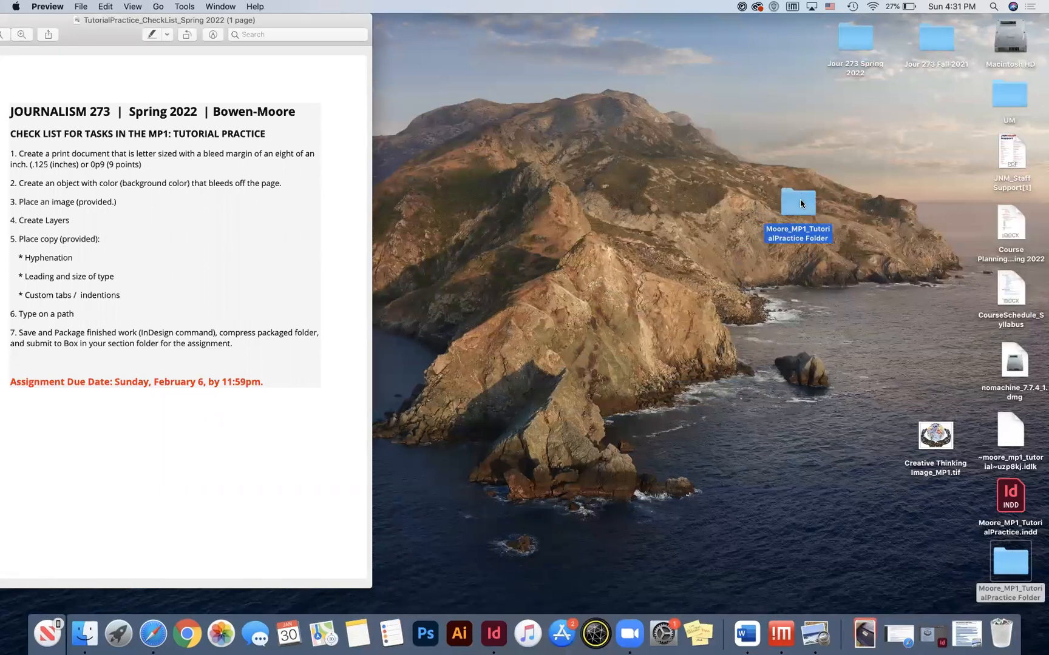
{"action": "double_click", "coordinate": [799, 203]}
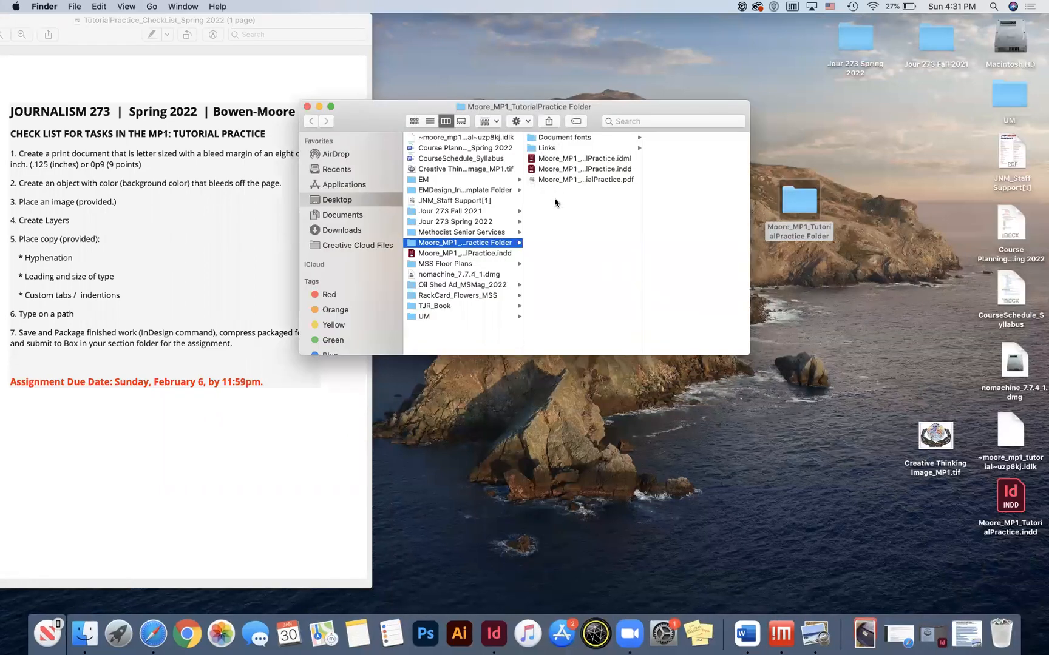
Move the loose tutorial practice INDD file from the desktop into the packaged folder, replacing the copy there.
{"action": "left_click", "coordinate": [557, 169]}
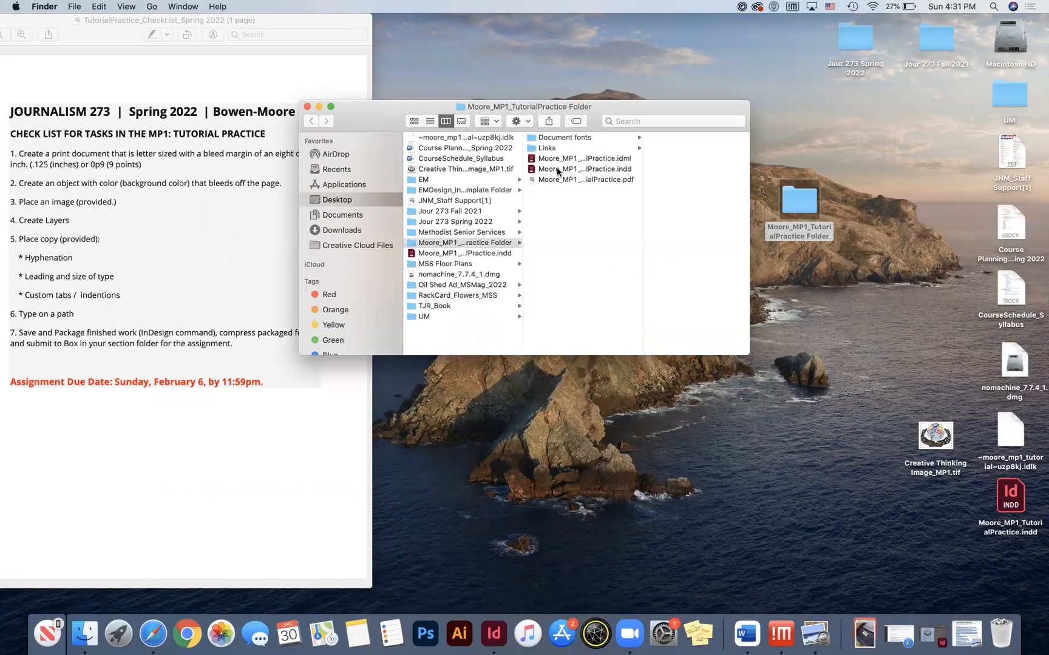
{"action": "left_click_drag", "start_coordinate": [1006, 515], "coordinate": [510, 296]}
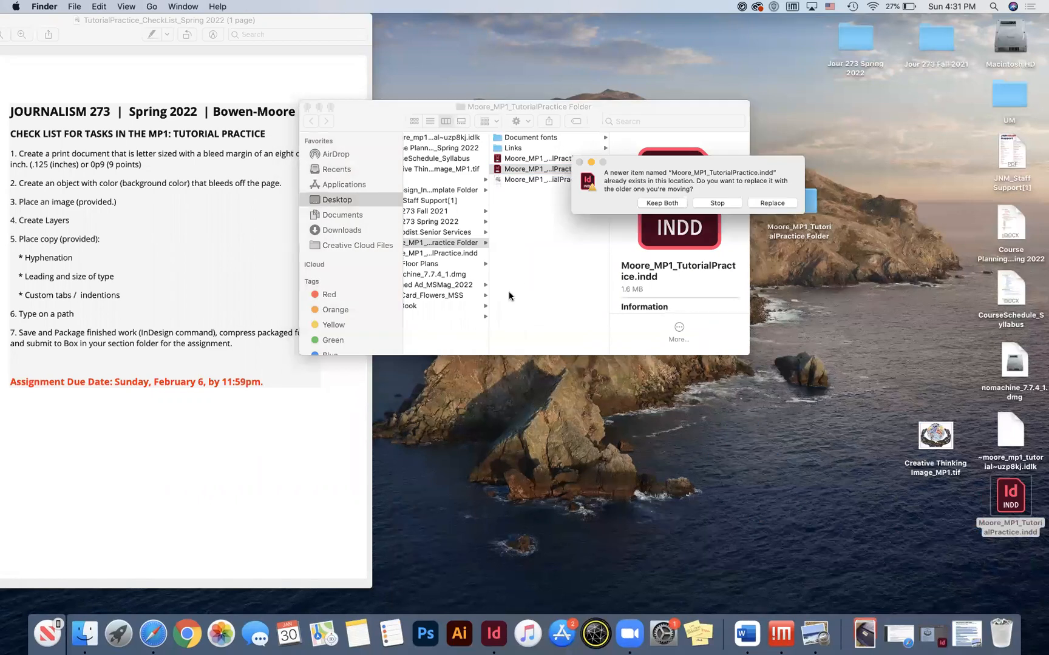
{"action": "left_click", "coordinate": [783, 204]}
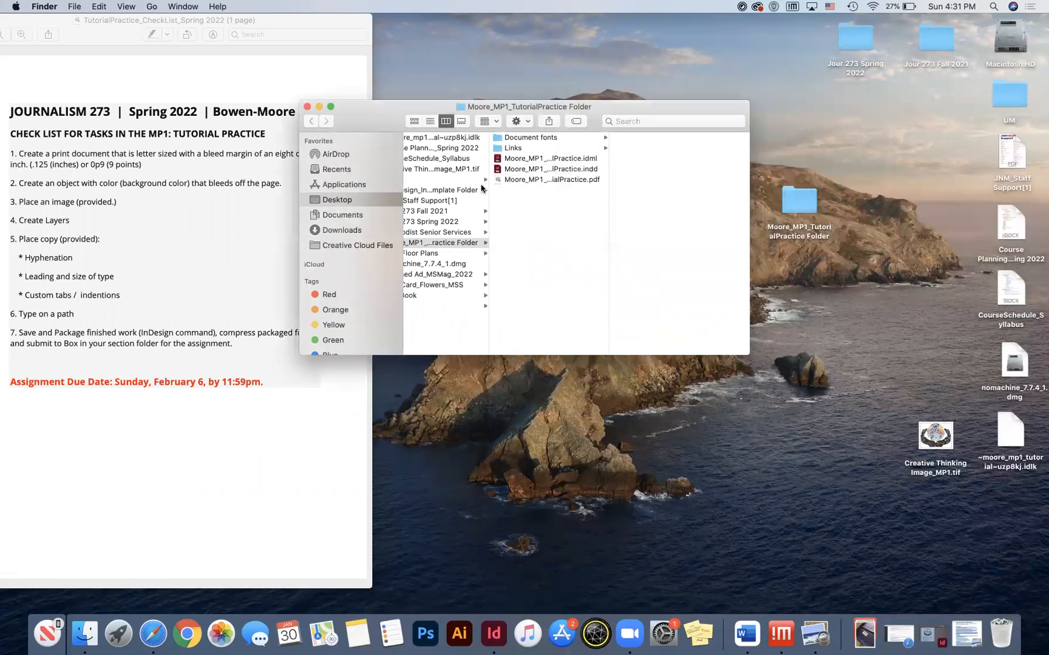
Open the packaged INDD file in InDesign, return to the folder in Finder, and inspect the IDML and PDF files.
{"action": "double_click", "coordinate": [522, 170]}
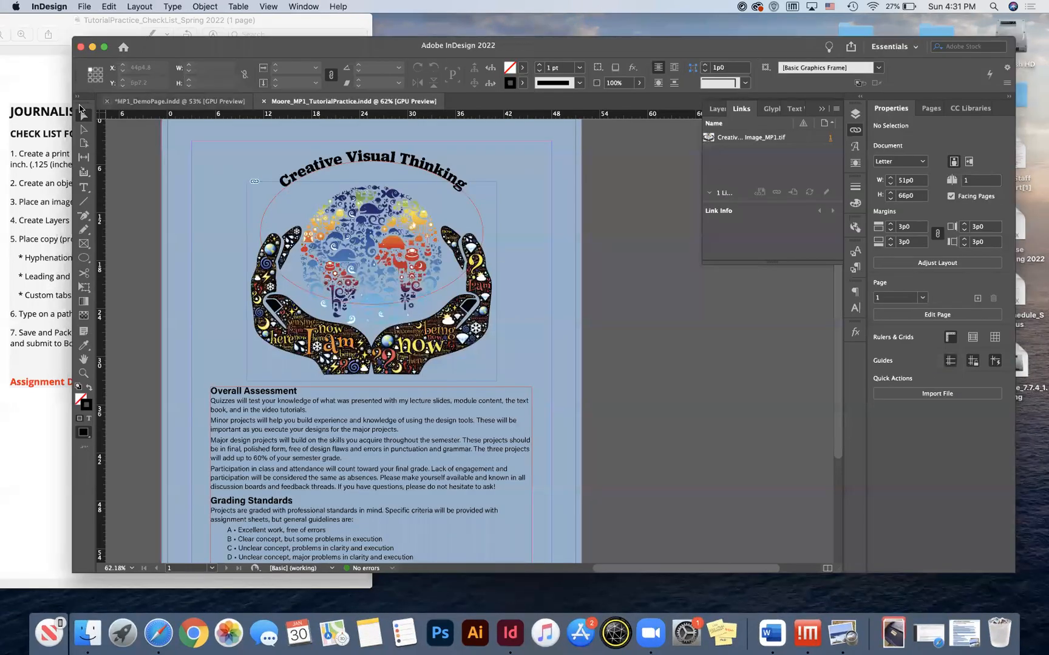
{"action": "left_click", "coordinate": [93, 47]}
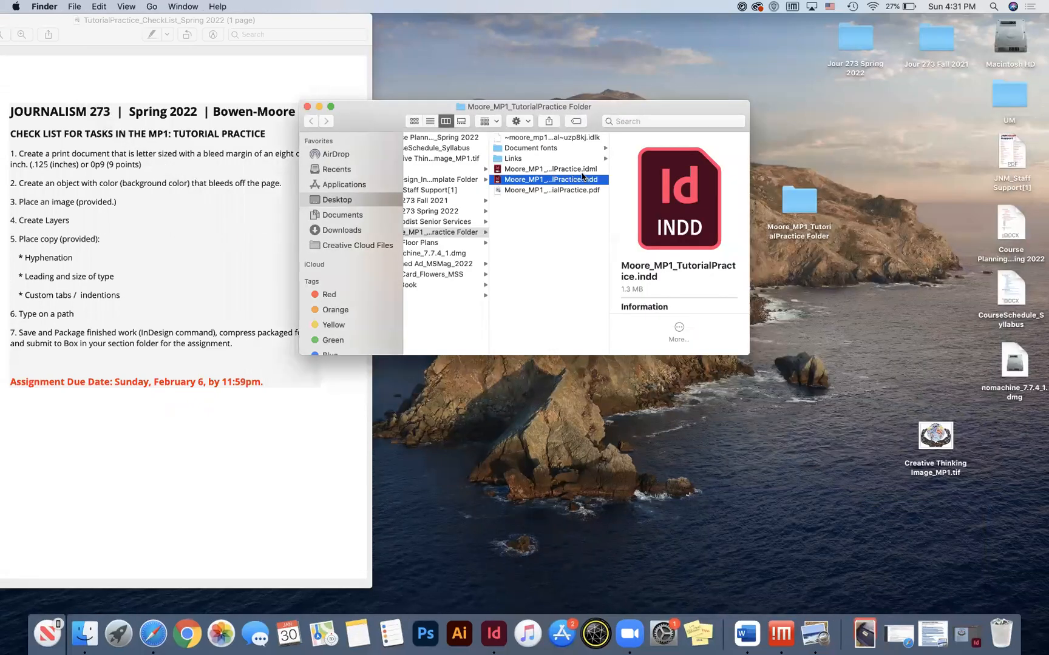
{"action": "left_click", "coordinate": [574, 172]}
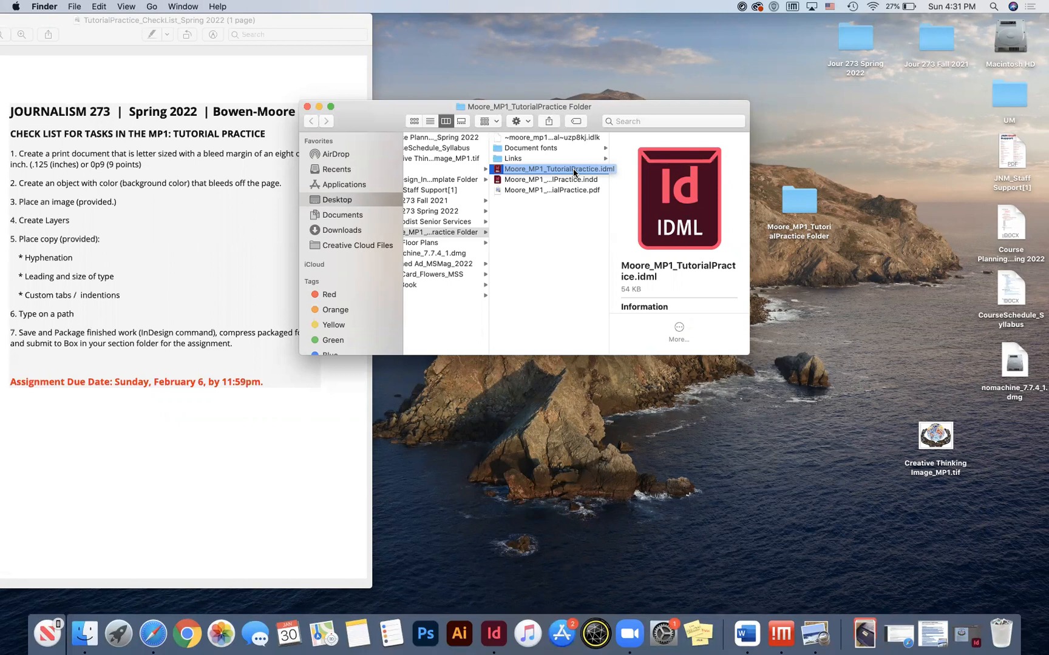
{"action": "left_click", "coordinate": [564, 170]}
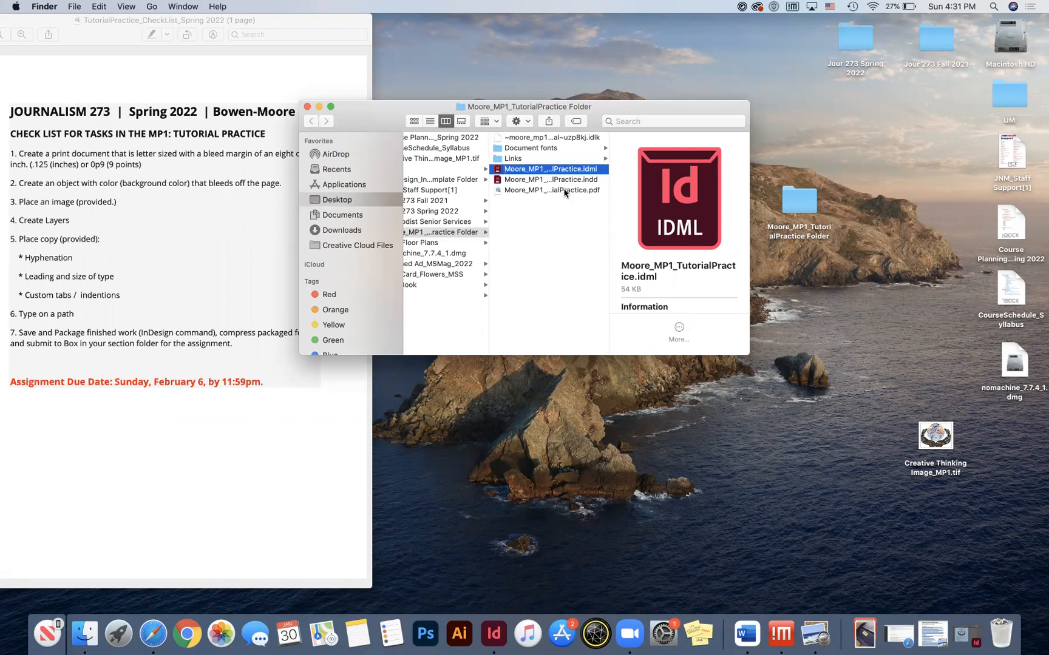
{"action": "left_click", "coordinate": [562, 190]}
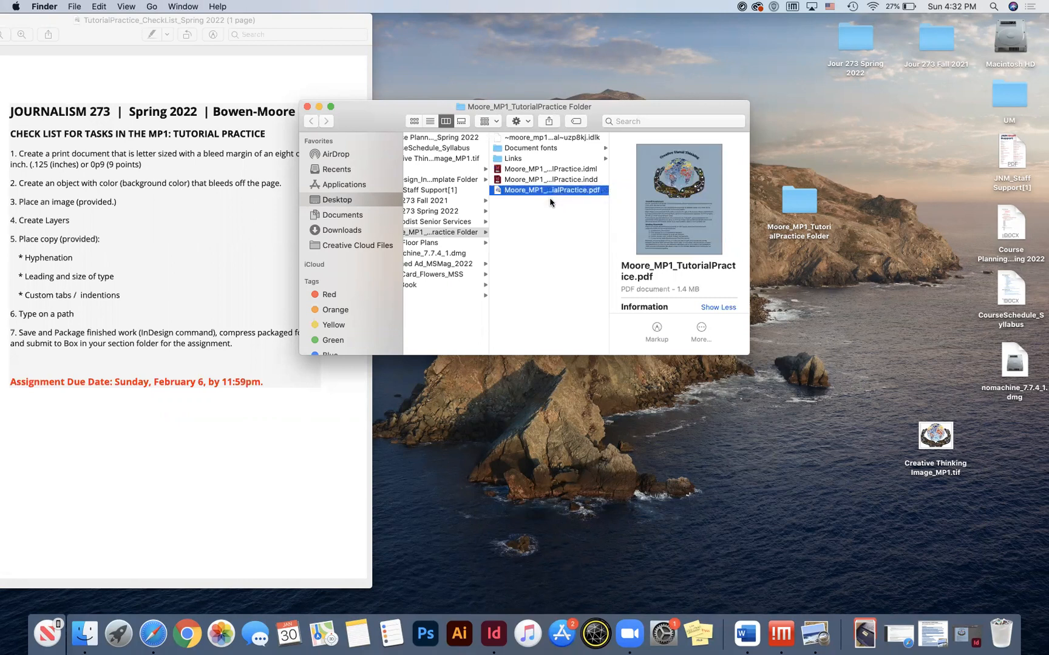
Examine the contents of the package's Document fonts and Links folders, including a preview of Creative Thinking Image_MP1.tif.
{"action": "left_click", "coordinate": [513, 150]}
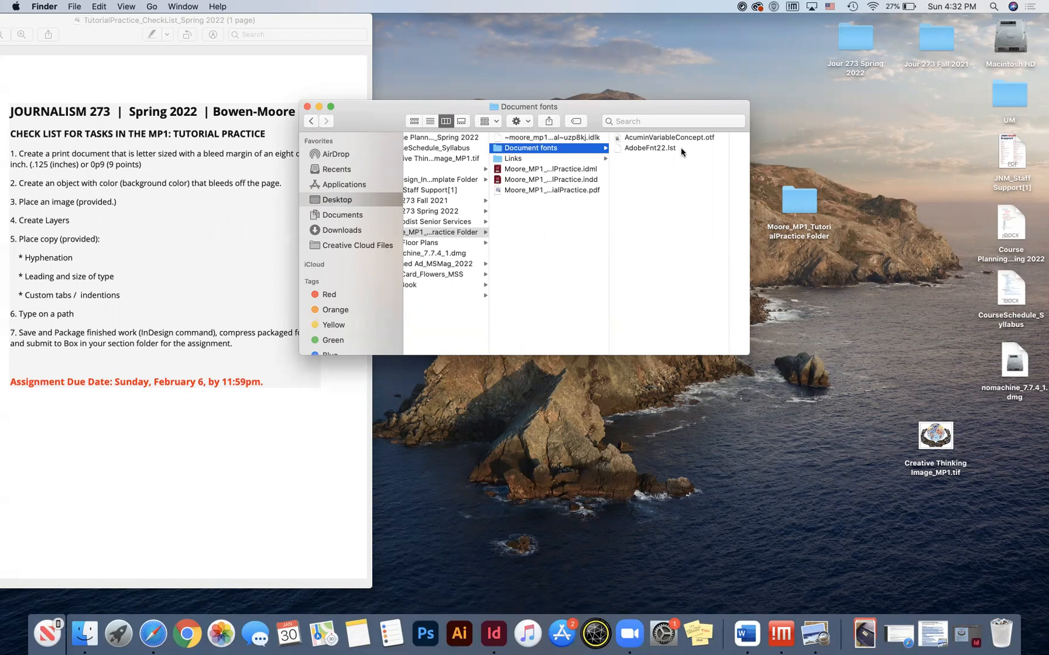
{"action": "left_click", "coordinate": [538, 150]}
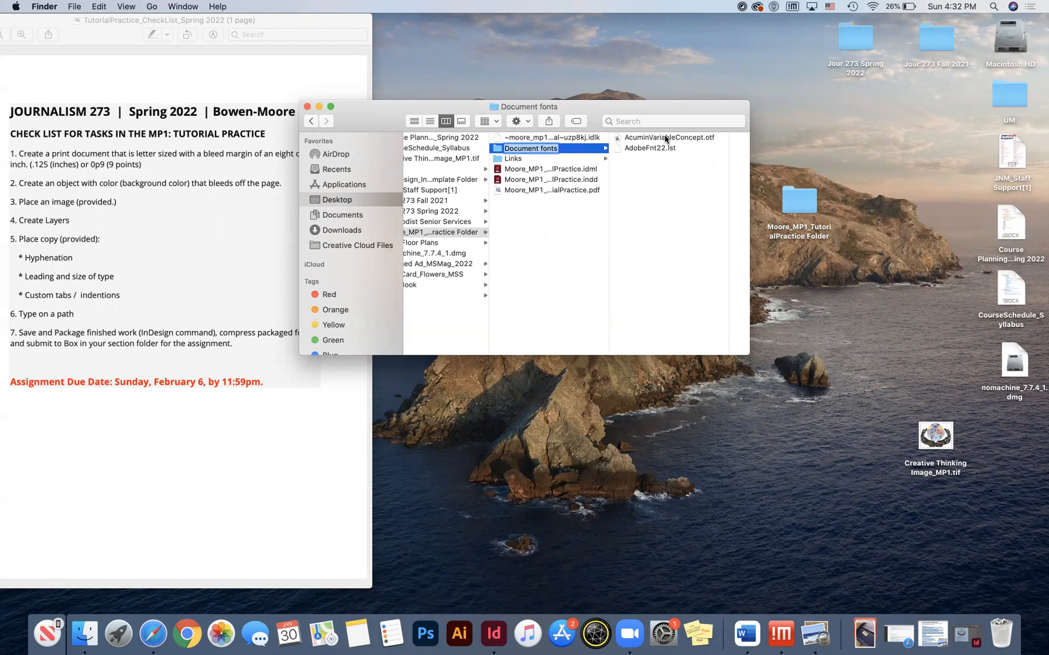
{"action": "left_click", "coordinate": [563, 160]}
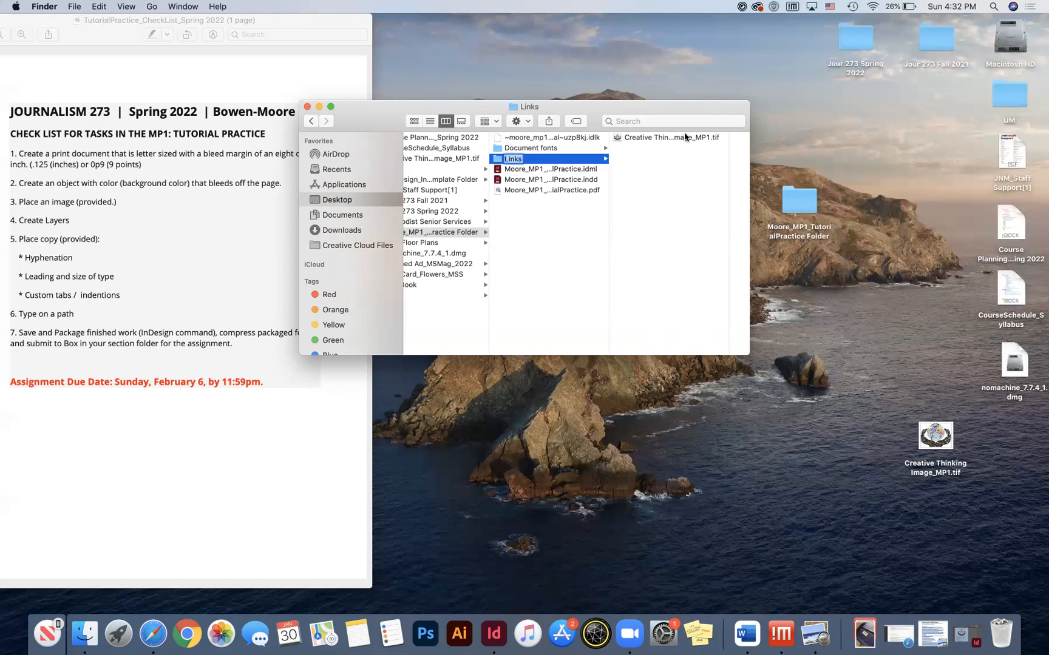
{"action": "left_click", "coordinate": [667, 138]}
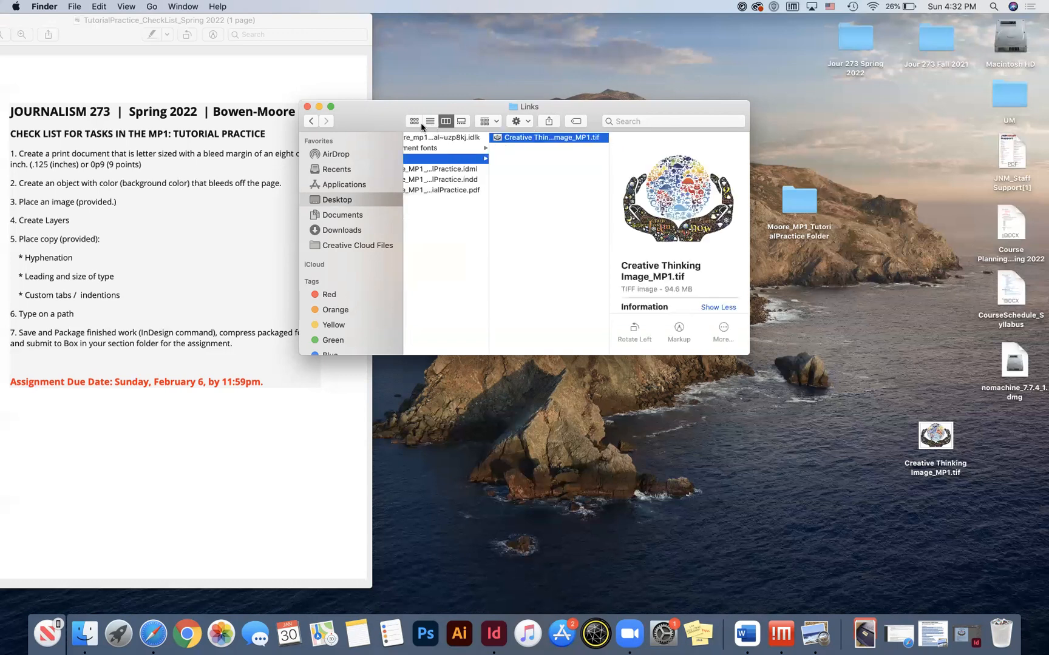
{"action": "left_click", "coordinate": [311, 121]}
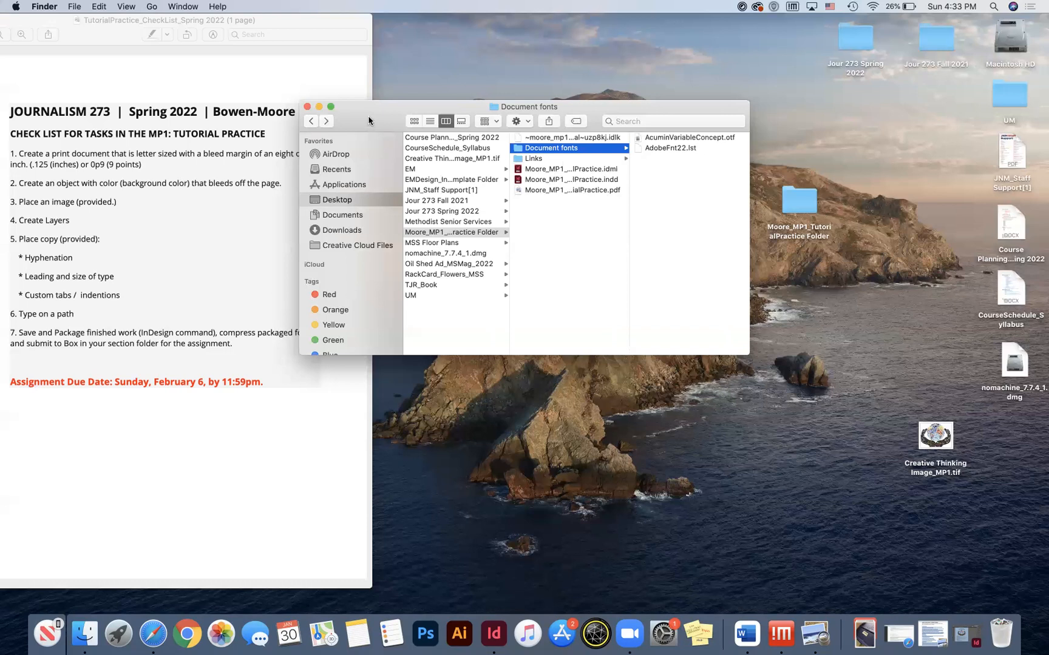
Close the Finder window, compress the packaged tutorial practice folder into a ZIP archive, and place the archive directly below the folder.
{"action": "left_click", "coordinate": [307, 108]}
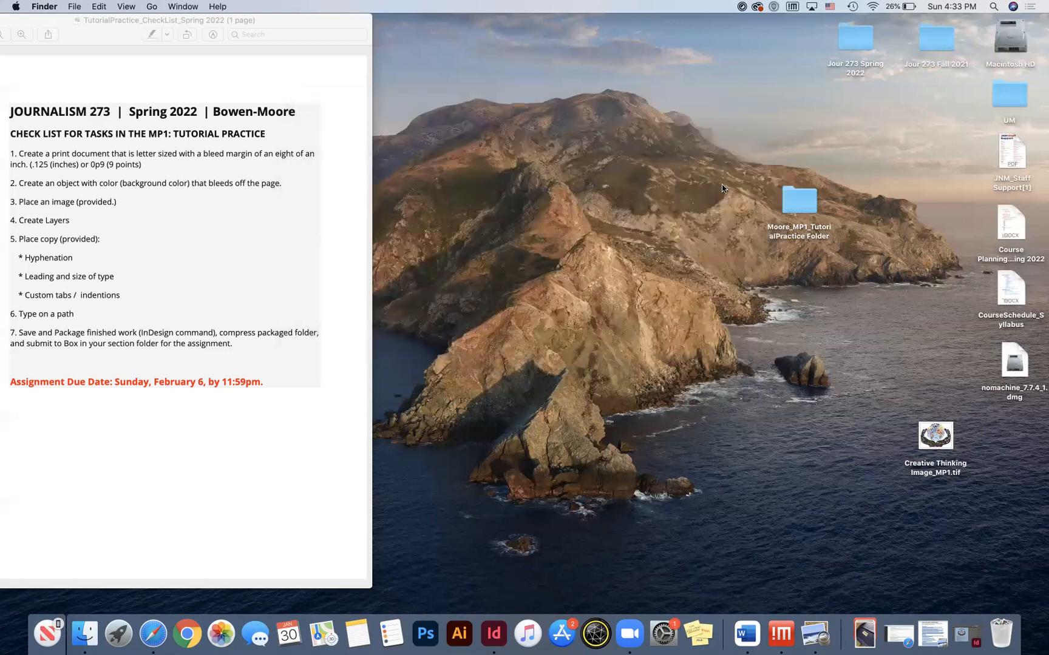
{"action": "left_click", "coordinate": [803, 207]}
{"action": "right_click", "coordinate": [803, 203]}
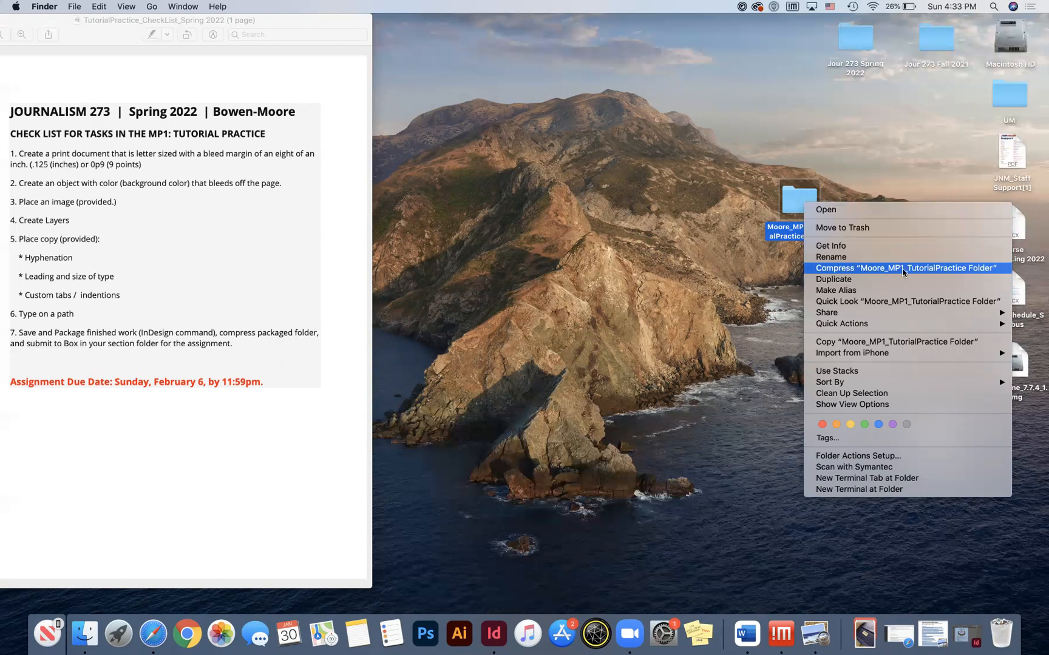
{"action": "left_click", "coordinate": [941, 269]}
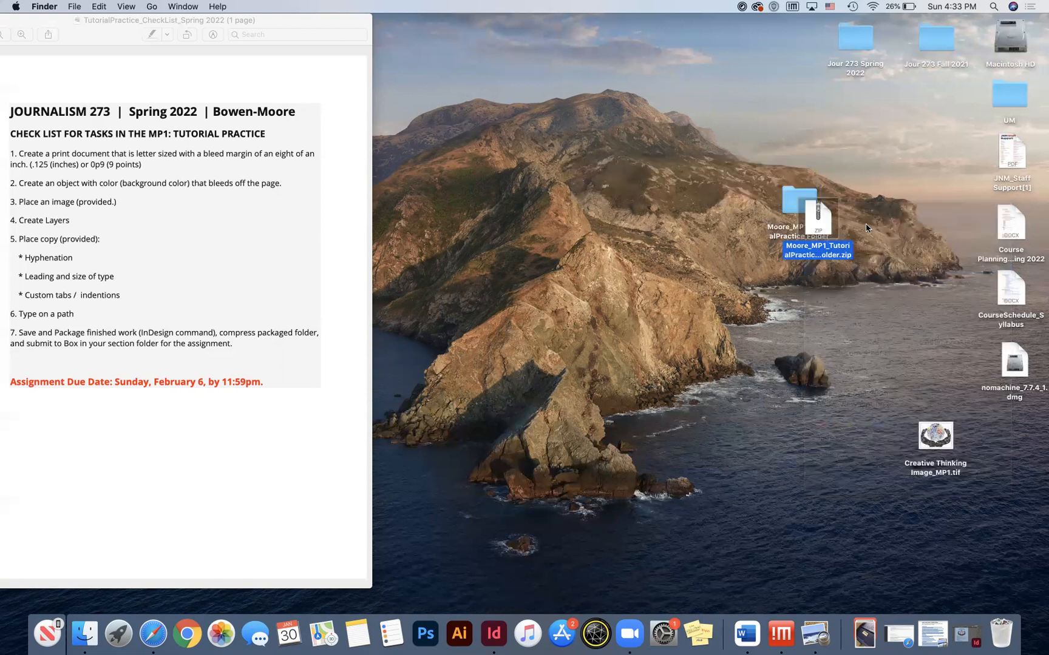
{"action": "left_click_drag", "start_coordinate": [827, 221], "coordinate": [811, 271]}
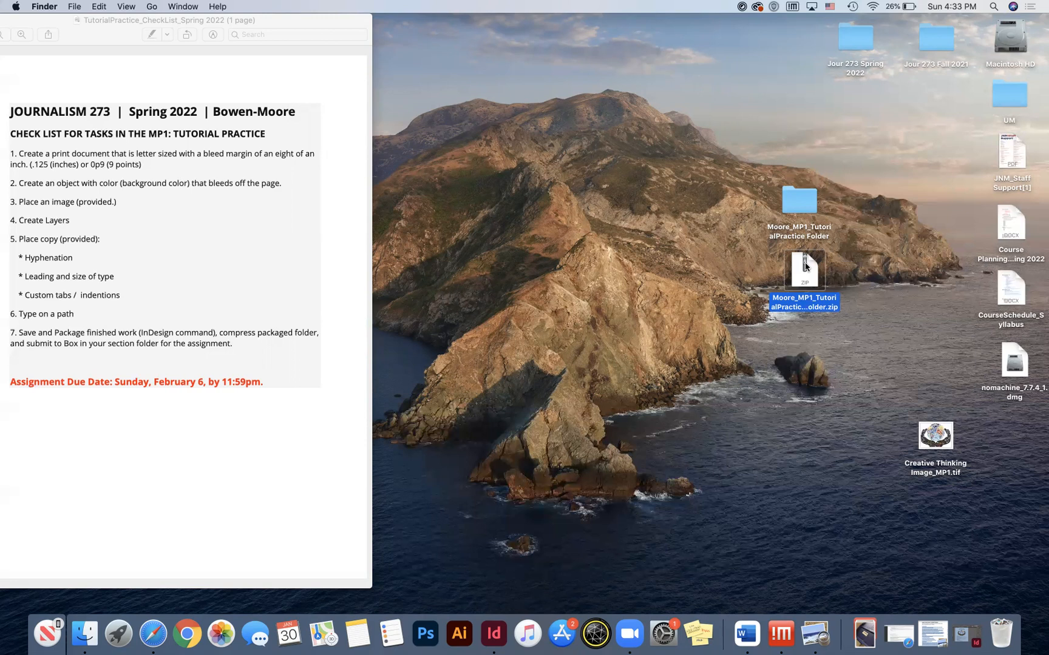
{"action": "left_click_drag", "start_coordinate": [804, 265], "coordinate": [800, 261]}
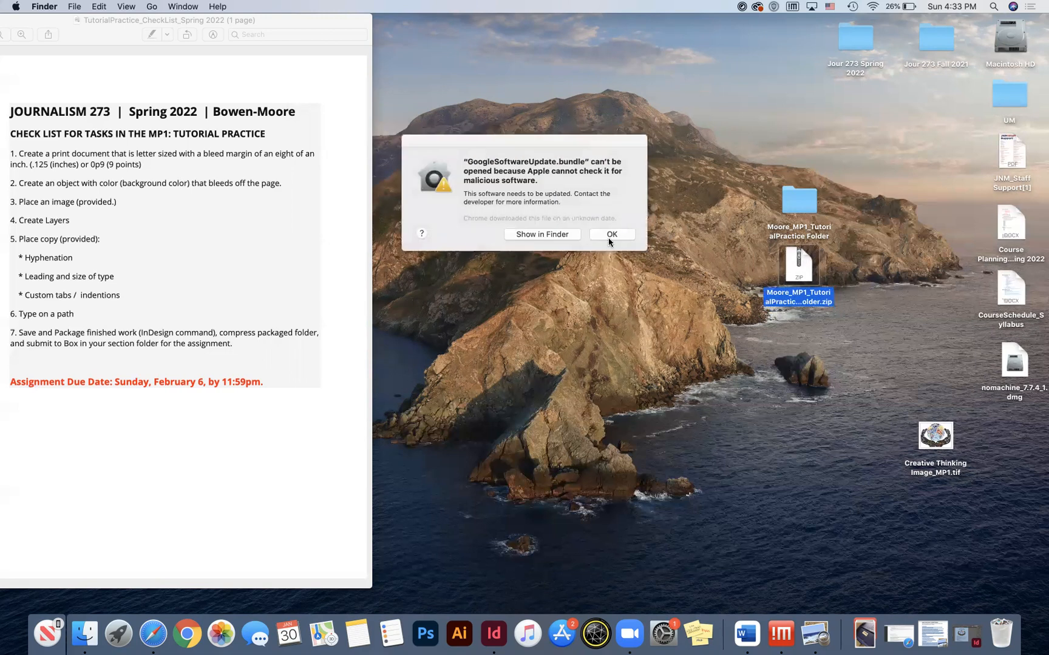
{"action": "left_click", "coordinate": [609, 239]}
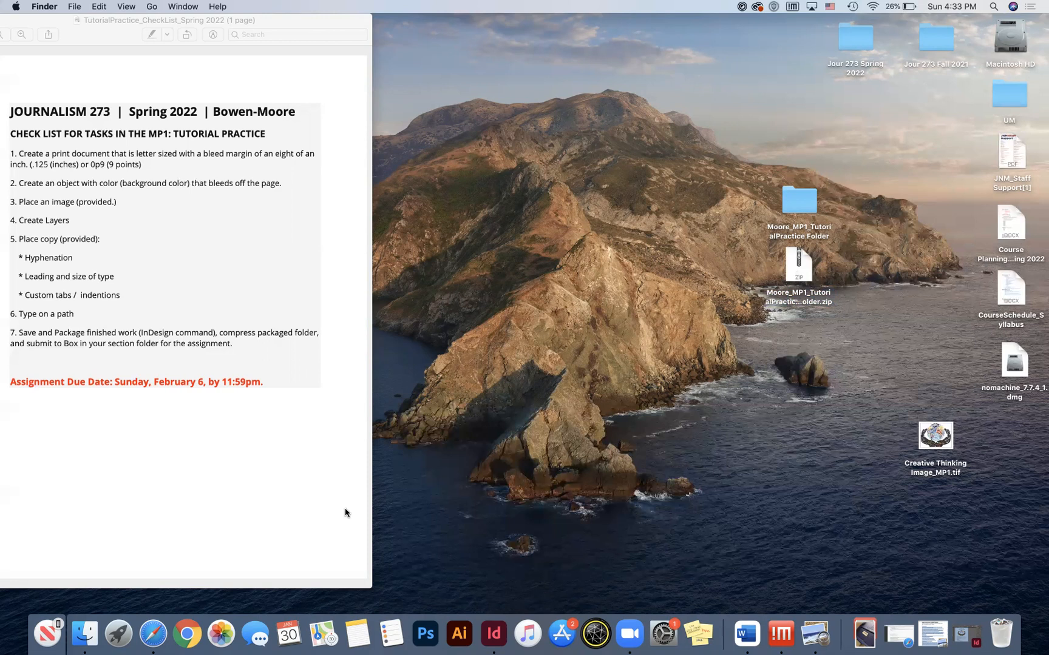
Switch to Box in Safari and open the MP1: Tutorial Practice folder under JOUR 273: Spring 2022, Web 1 (Online), Minor Projects.
{"action": "left_click", "coordinate": [153, 633]}
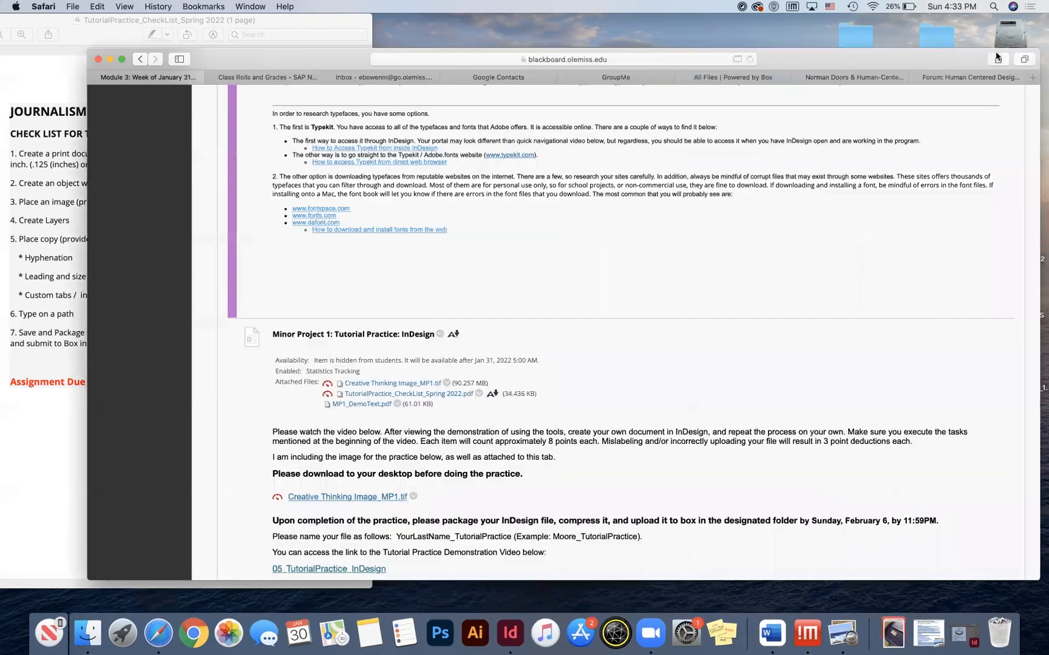
{"action": "left_click", "coordinate": [733, 77]}
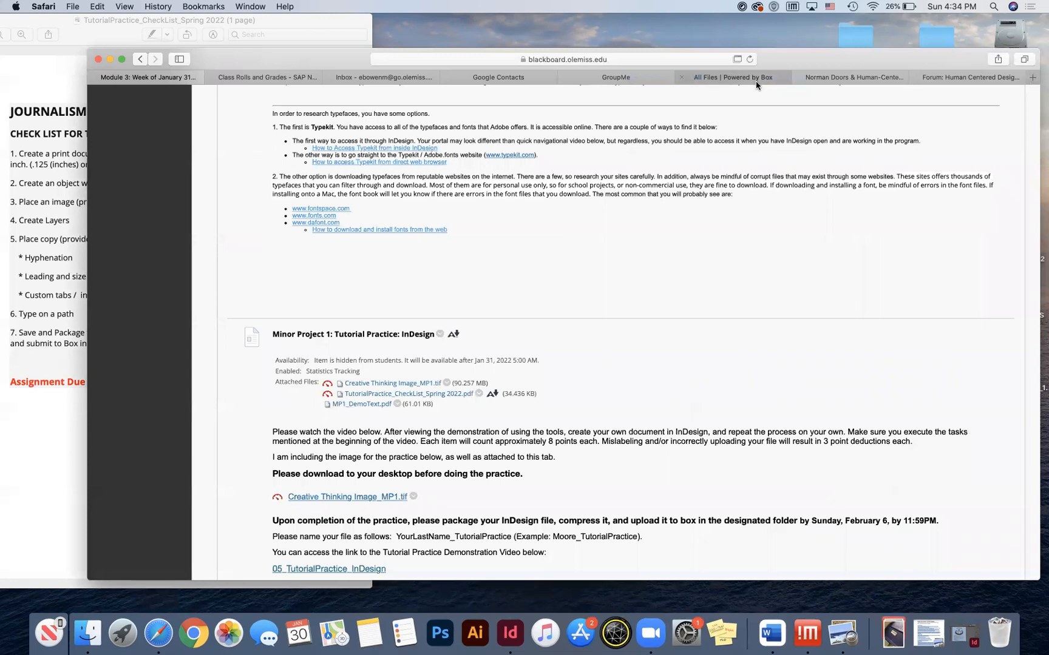
{"action": "left_click", "coordinate": [329, 319]}
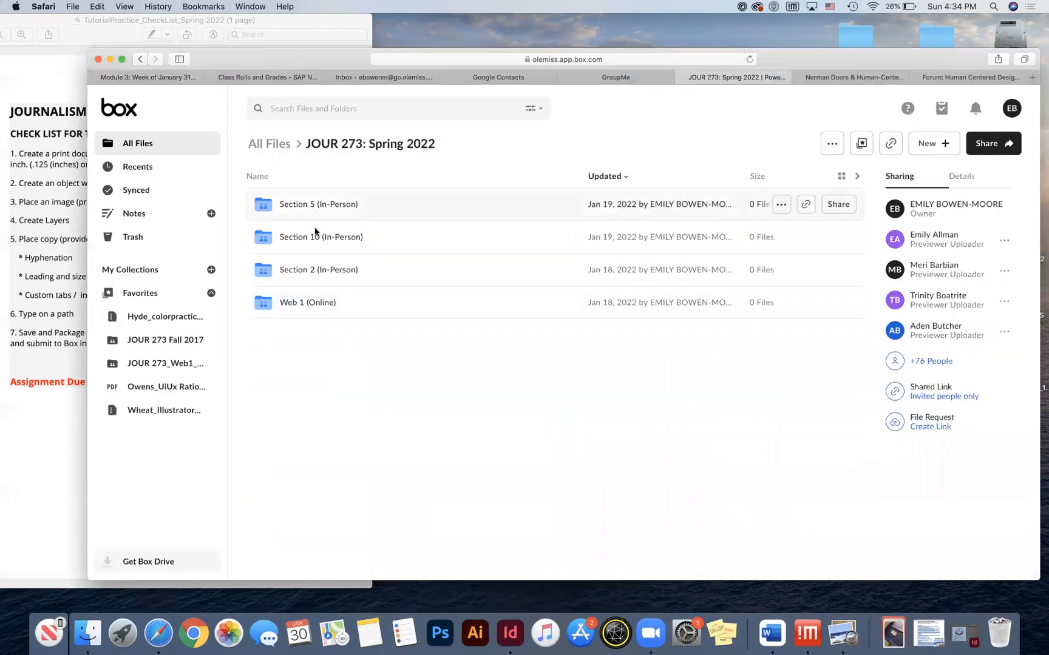
{"action": "left_click", "coordinate": [314, 303]}
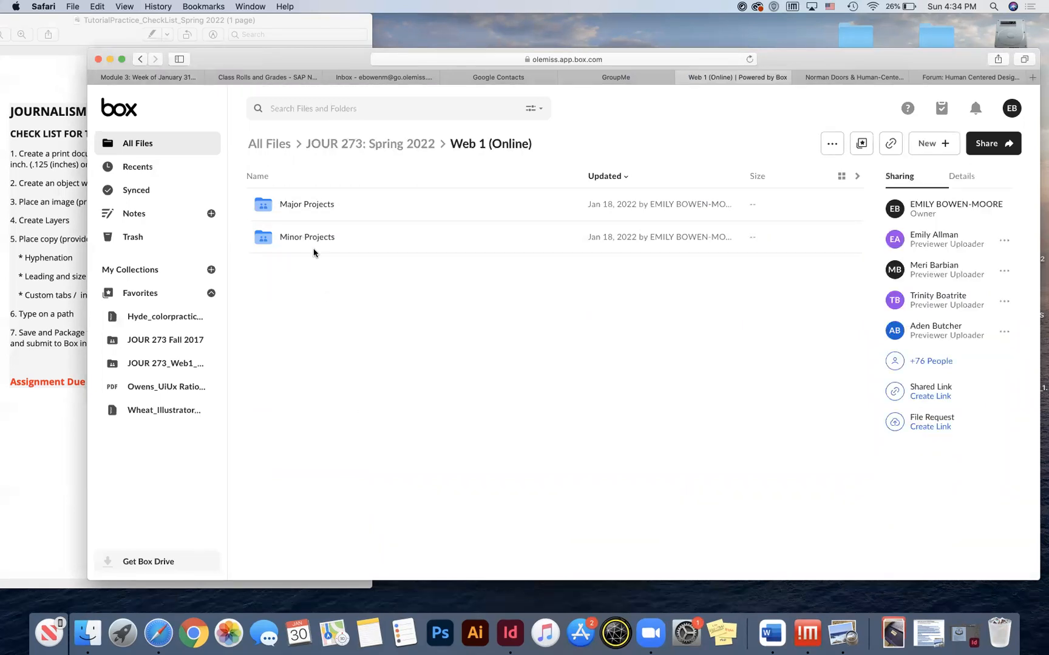
{"action": "left_click", "coordinate": [300, 242]}
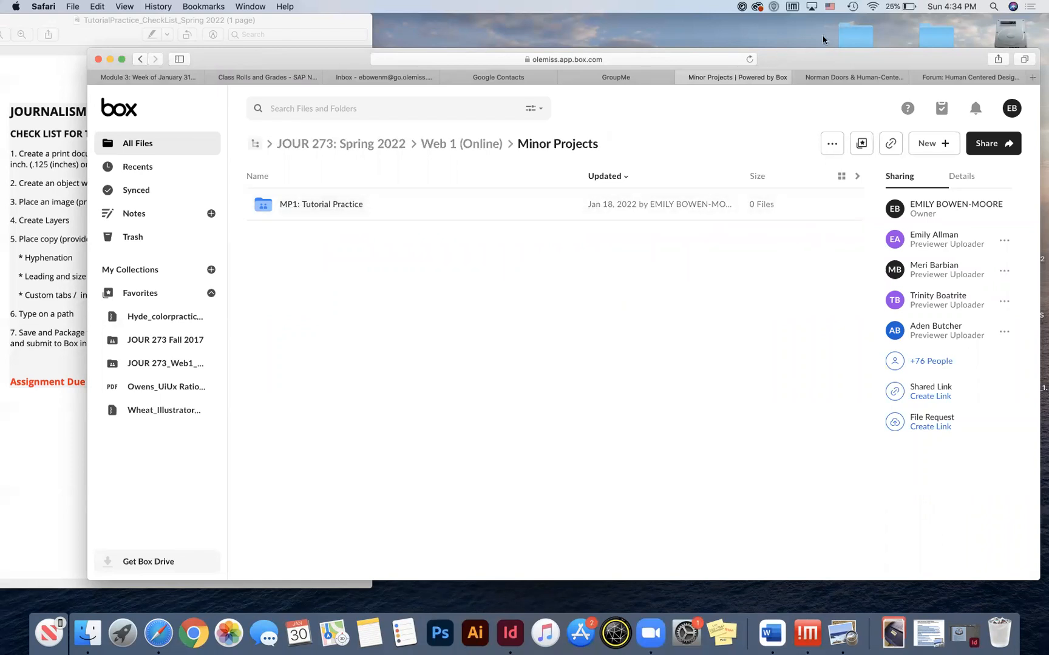
{"action": "left_click_drag", "start_coordinate": [796, 63], "coordinate": [687, 42]}
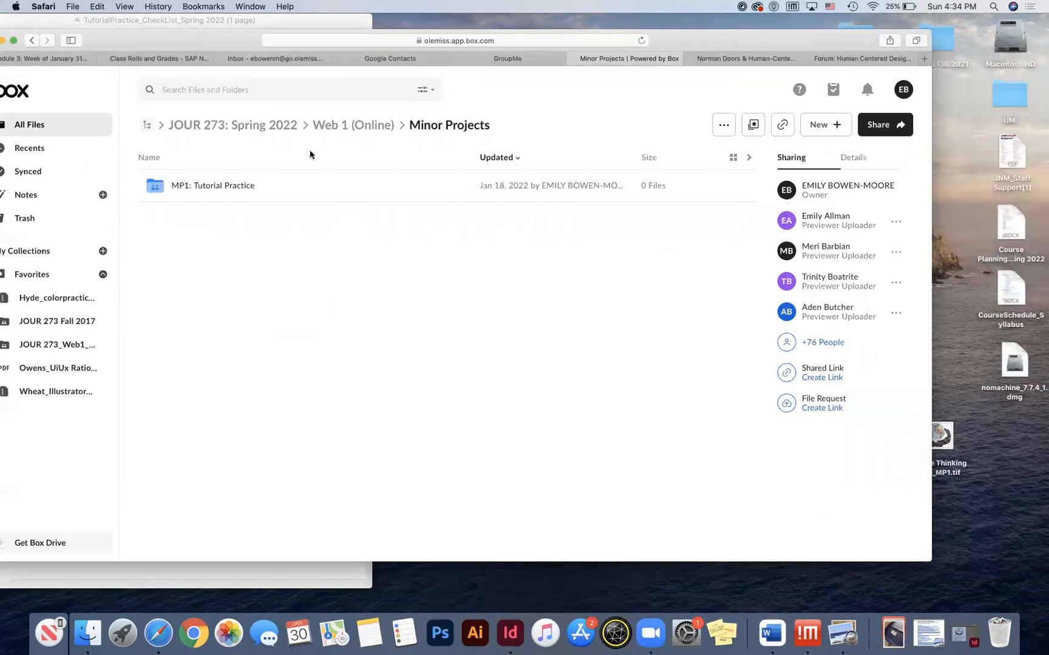
{"action": "left_click", "coordinate": [237, 185]}
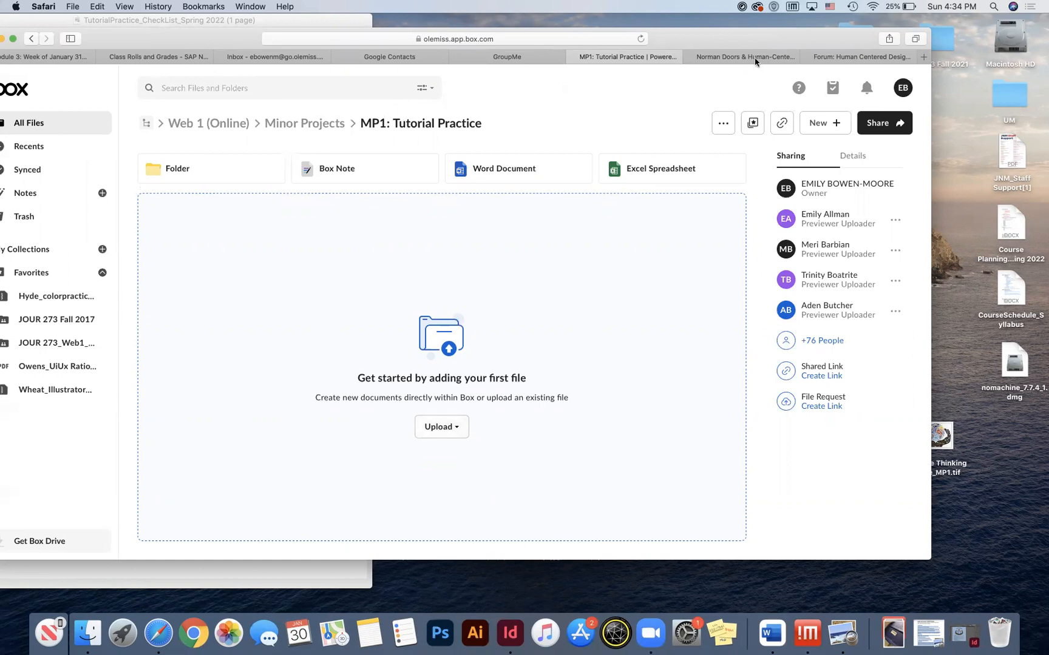
Upload the tutorial practice ZIP archive from the desktop into the MP1: Tutorial Practice folder, shifting the browser window to reach it.
{"action": "left_click", "coordinate": [434, 429]}
{"action": "left_click_drag", "start_coordinate": [756, 32], "coordinate": [603, 26]}
{"action": "left_click_drag", "start_coordinate": [794, 262], "coordinate": [237, 115]}
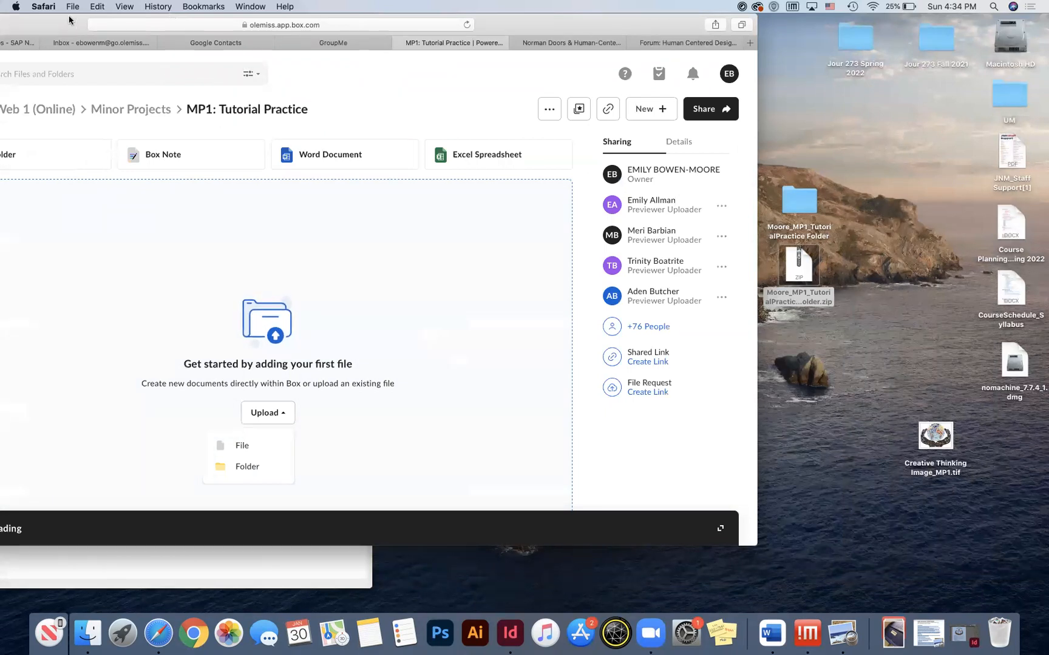
{"action": "left_click_drag", "start_coordinate": [70, 21], "coordinate": [354, 6]}
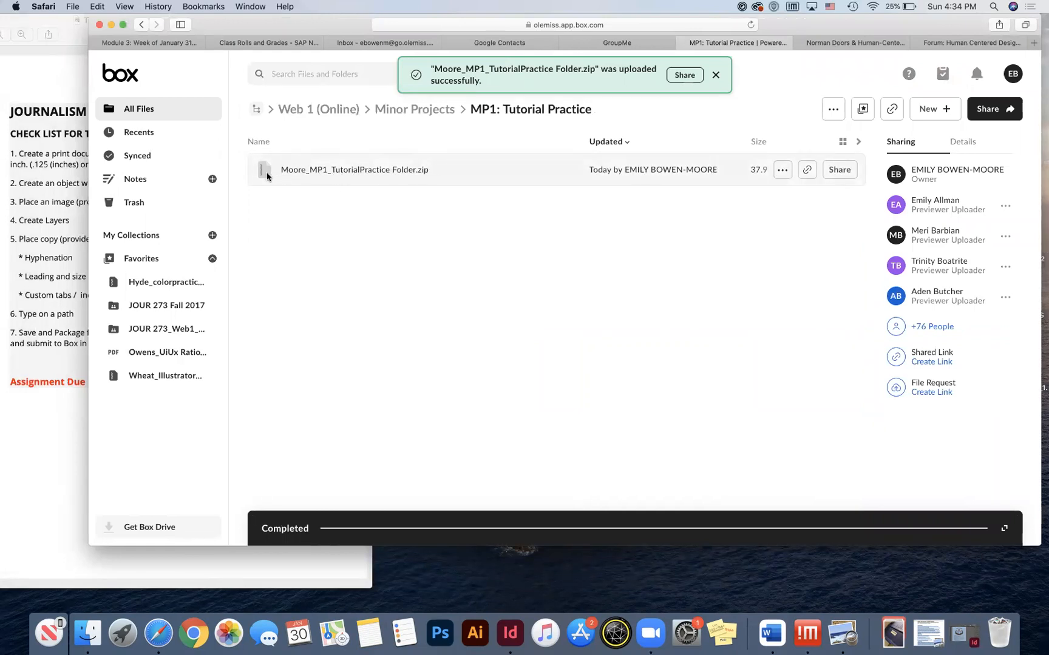
Inspect the uploaded ZIP archive's contents in Box, then return to the MP1: Tutorial Practice folder.
{"action": "scroll", "coordinate": [261, 170], "scroll_direction": "up", "scroll_amount": 5}
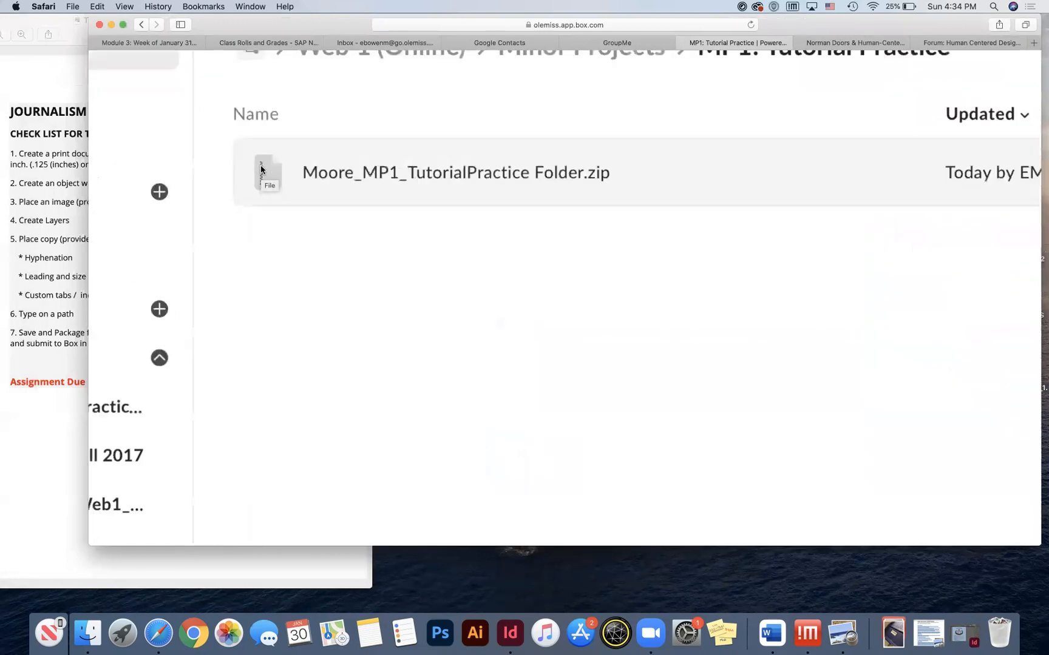
{"action": "scroll", "coordinate": [261, 170], "scroll_direction": "down", "scroll_amount": 5}
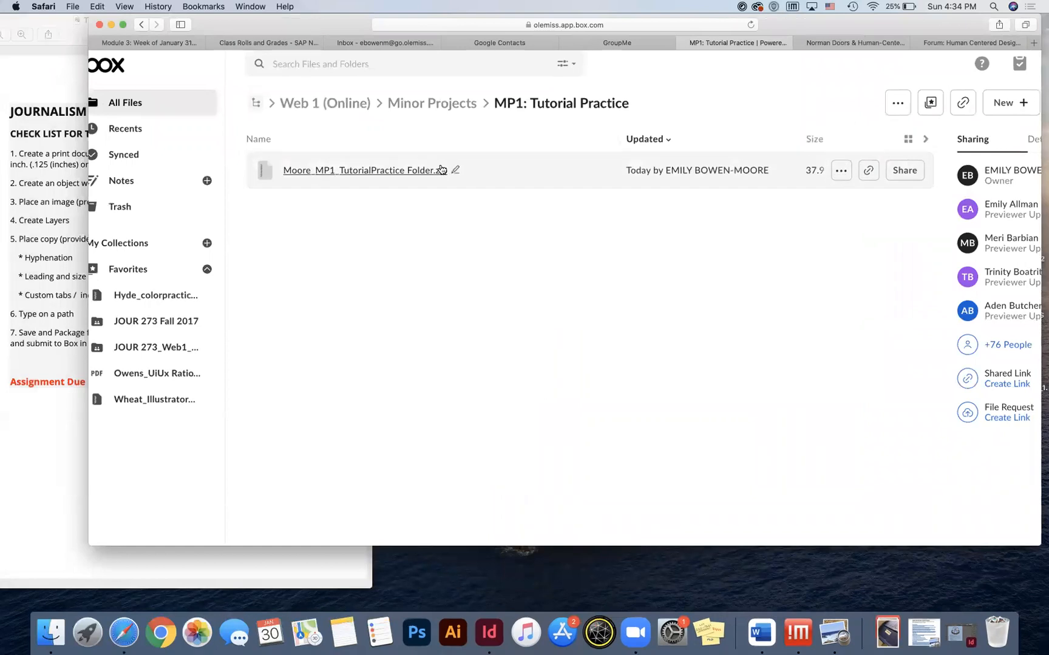
{"action": "left_click", "coordinate": [413, 173]}
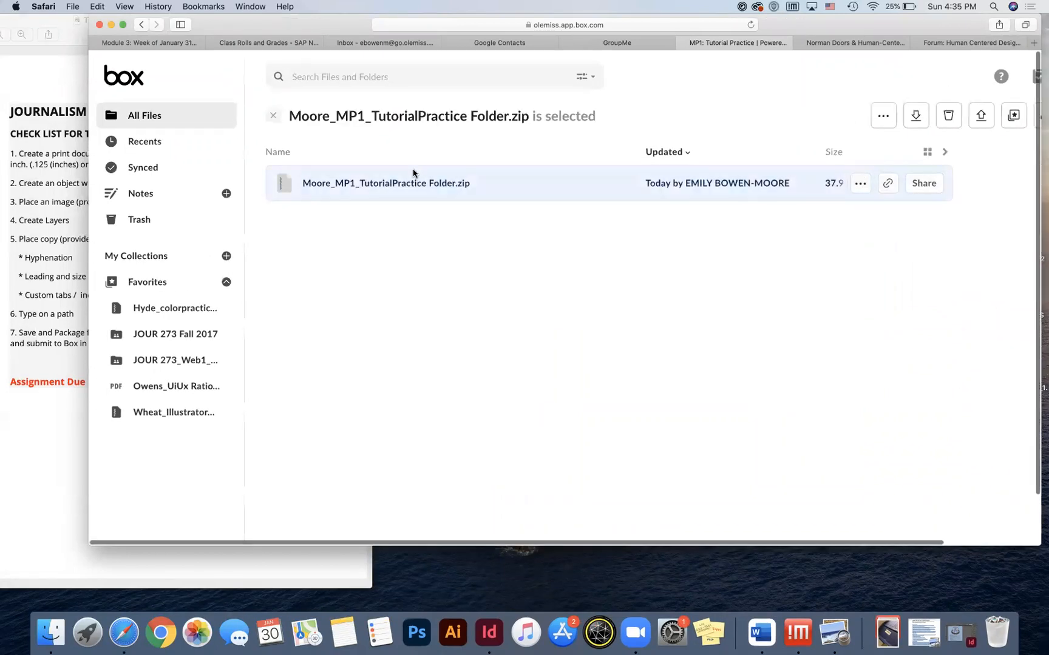
{"action": "left_click", "coordinate": [415, 183]}
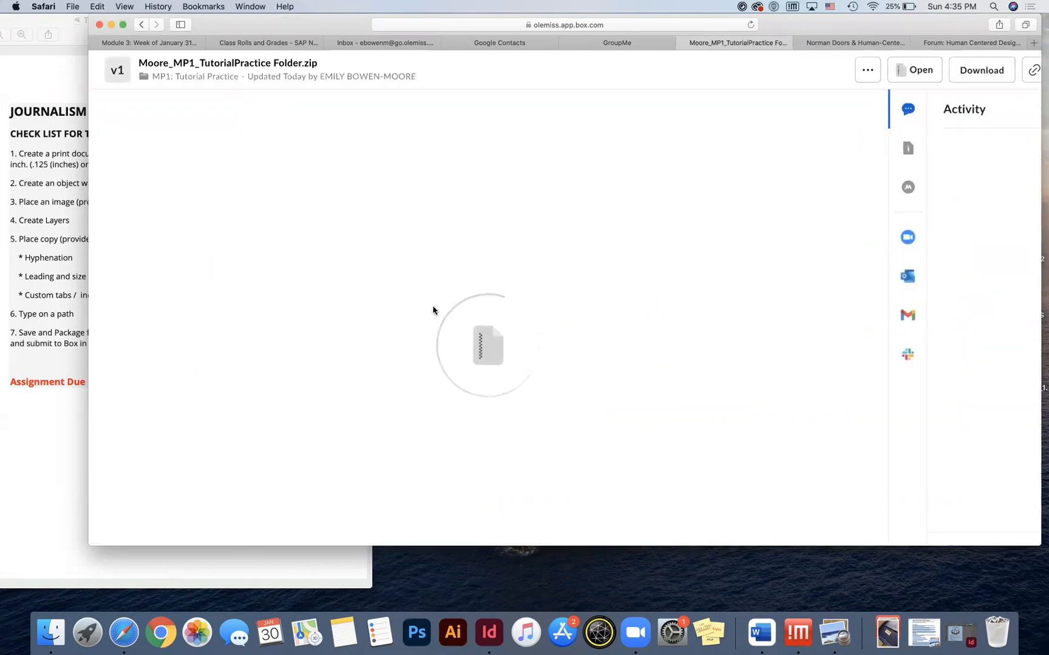
{"action": "left_click", "coordinate": [205, 171]}
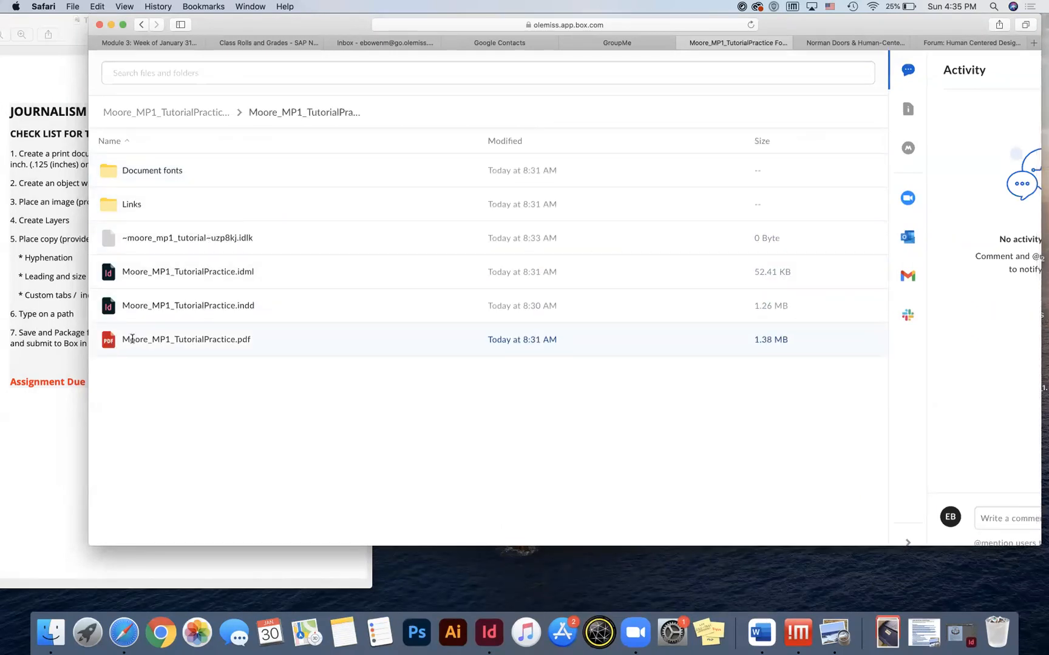
{"action": "left_click", "coordinate": [141, 26]}
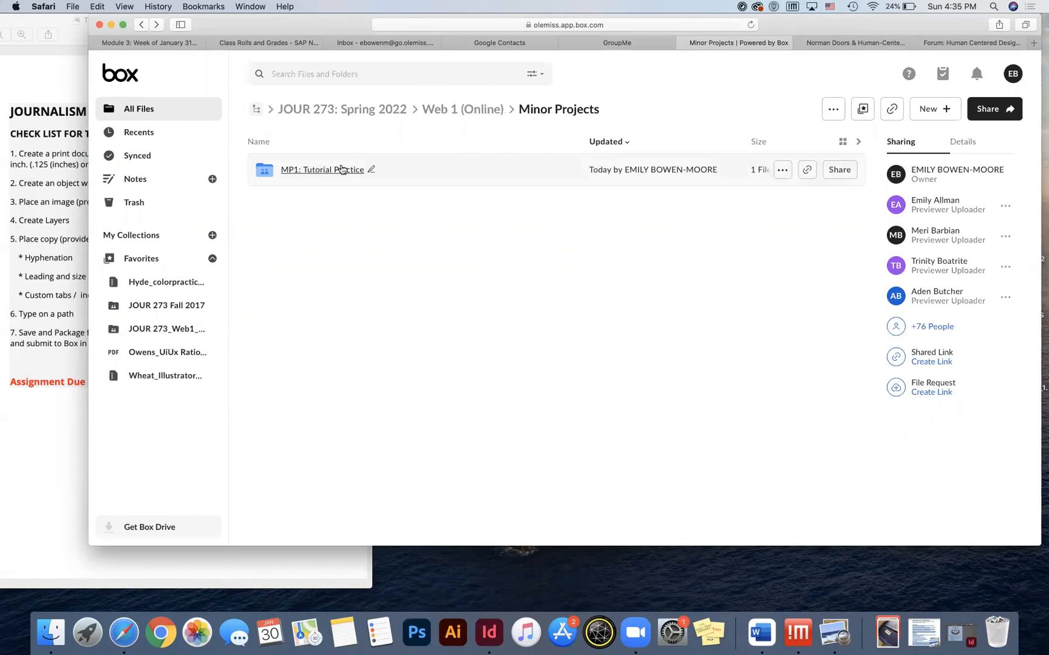
{"action": "left_click", "coordinate": [340, 170]}
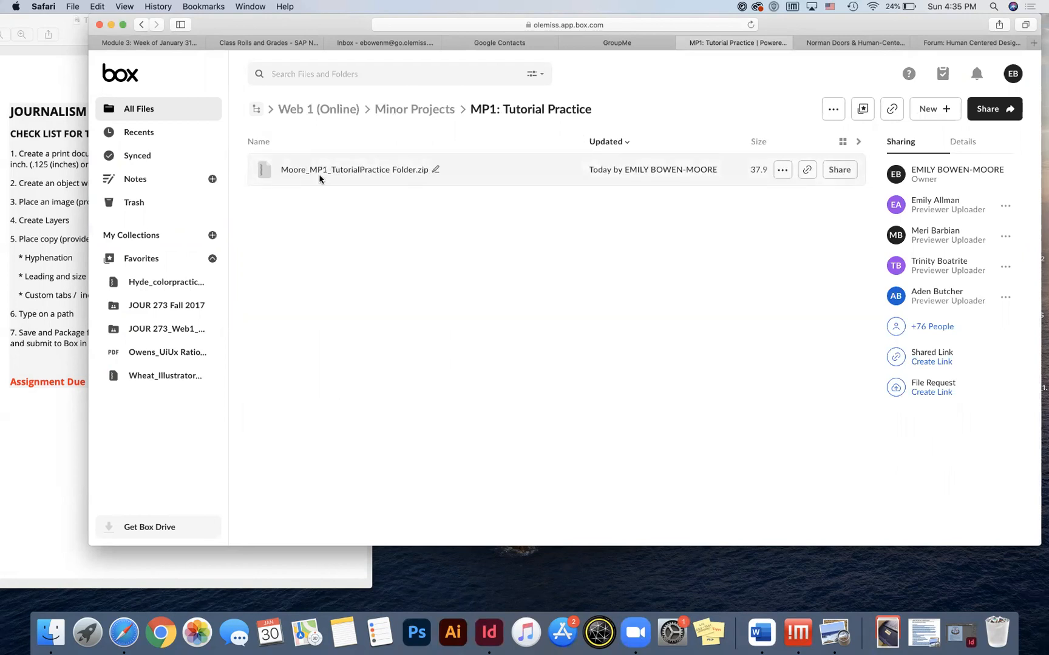
Minimize the Safari window and close the TutorialPractice_CheckList_Spring 2022 document to clear the desktop.
{"action": "left_click", "coordinate": [868, 566]}
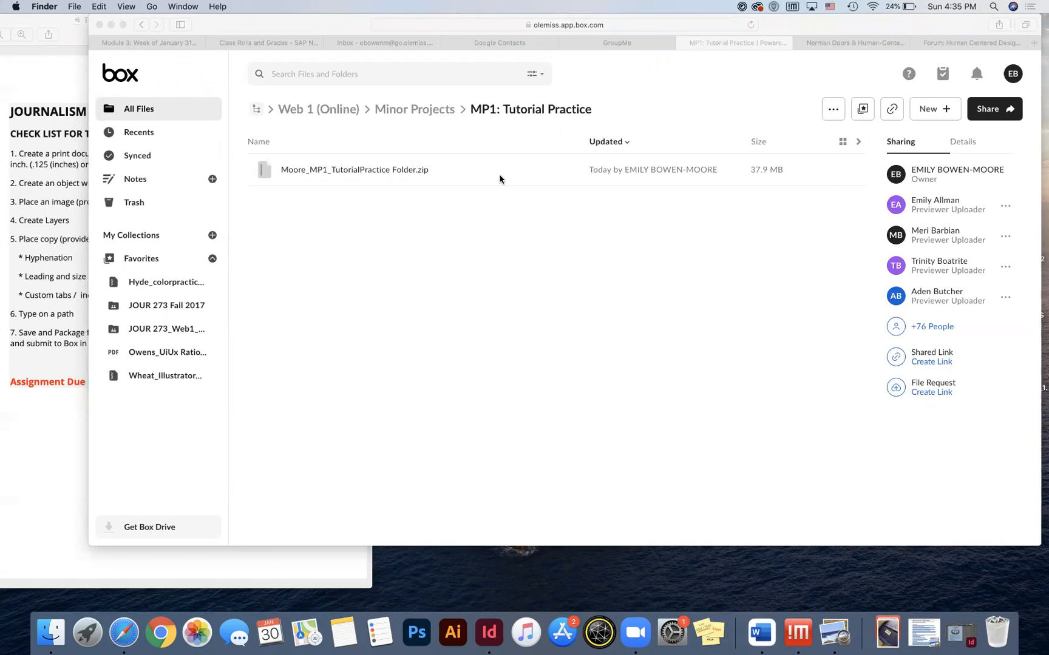
{"action": "left_click", "coordinate": [844, 24]}
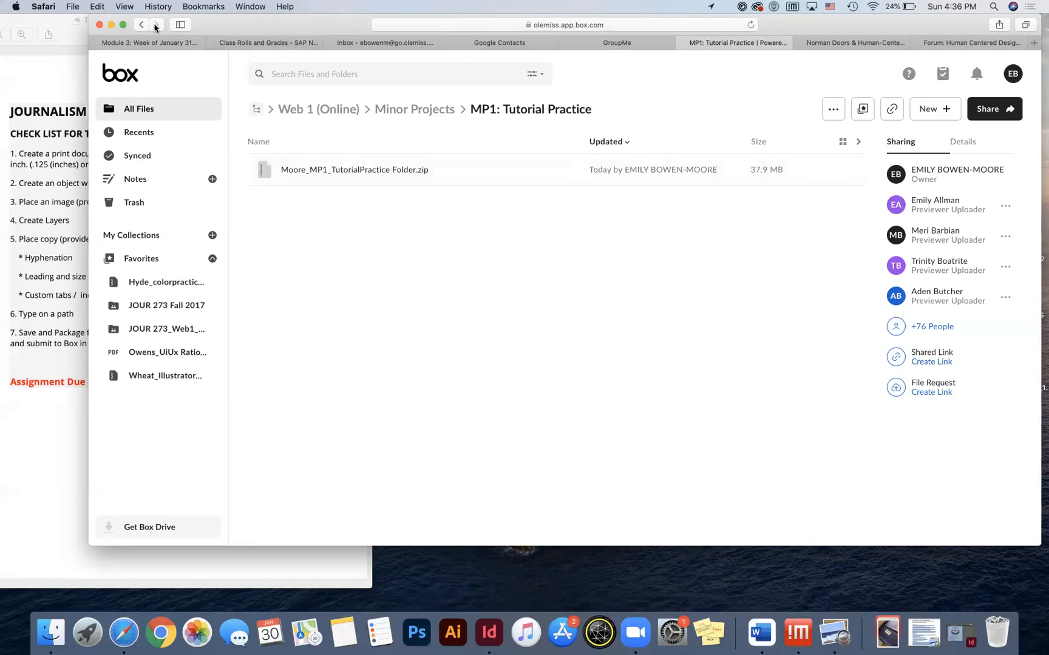
{"action": "left_click", "coordinate": [111, 24]}
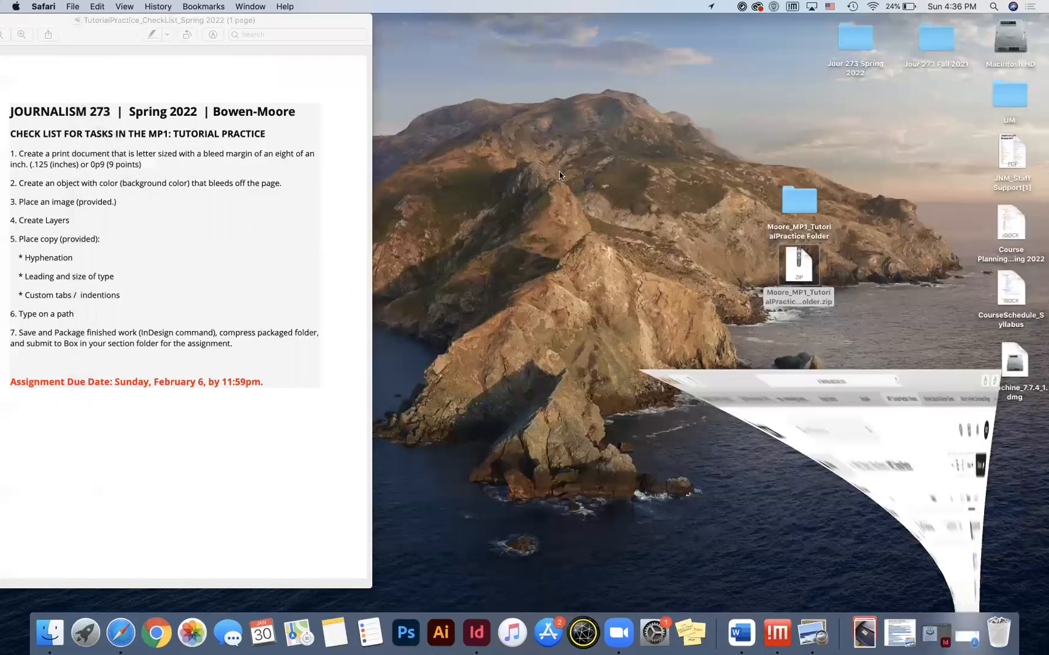
{"action": "left_click", "coordinate": [856, 294]}
{"action": "left_click", "coordinate": [594, 304]}
{"action": "left_click", "coordinate": [182, 92]}
{"action": "left_click_drag", "start_coordinate": [35, 20], "coordinate": [241, 84]}
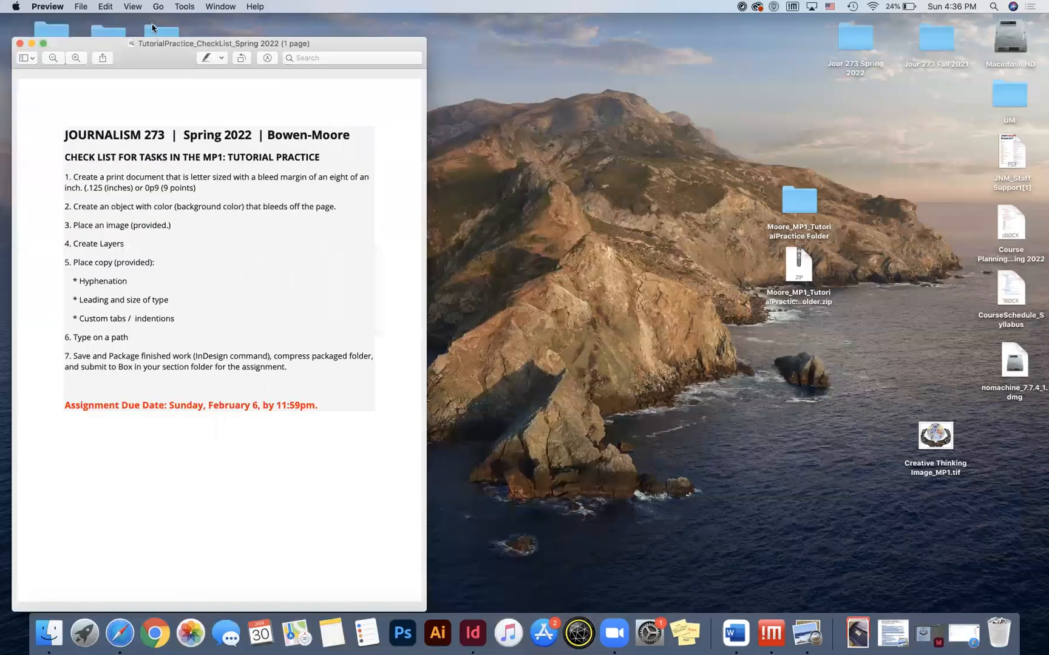
{"action": "left_click_drag", "start_coordinate": [90, 49], "coordinate": [85, 26]}
{"action": "left_click", "coordinate": [12, 19]}
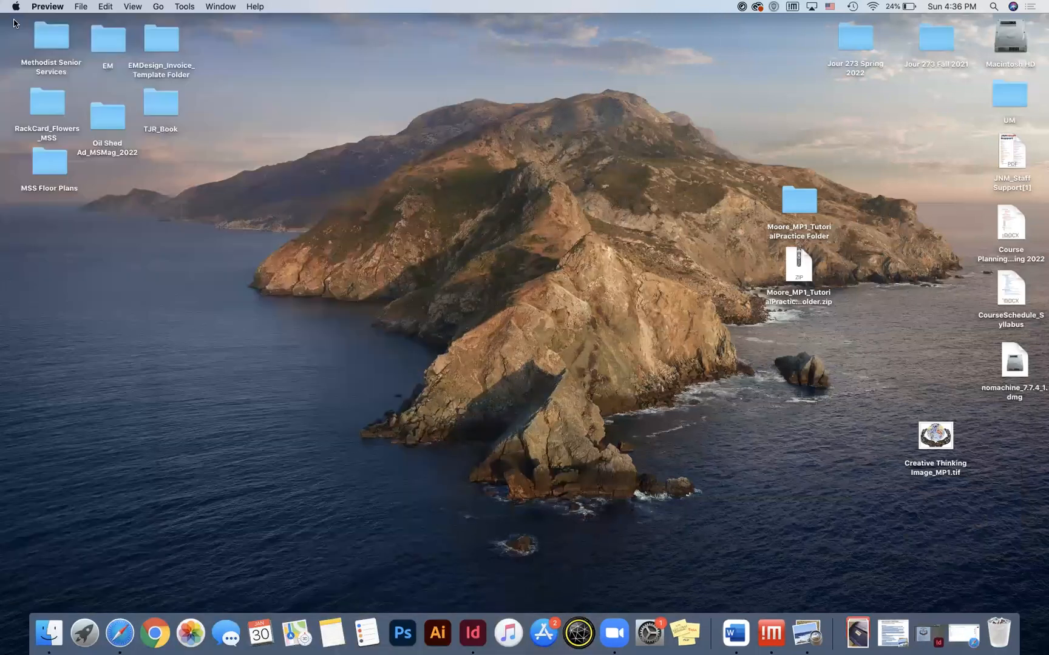
{"action": "left_click", "coordinate": [493, 245]}
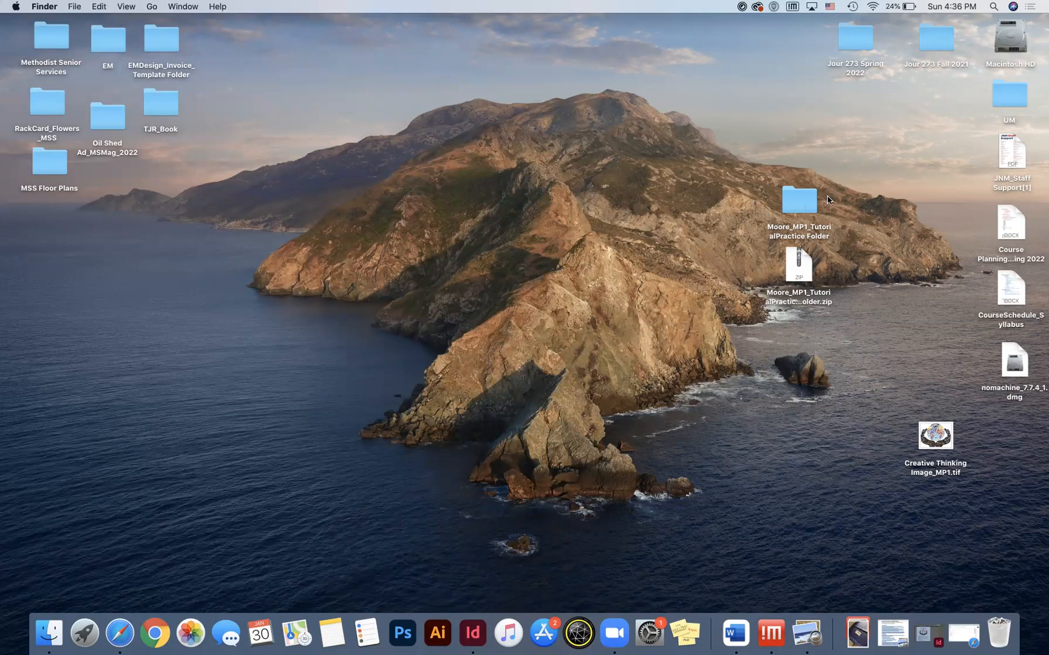
Restore the Box window, switch to InDesign, and review the finished tutorial practice page from its title to the grading text.
{"action": "left_click", "coordinate": [975, 634]}
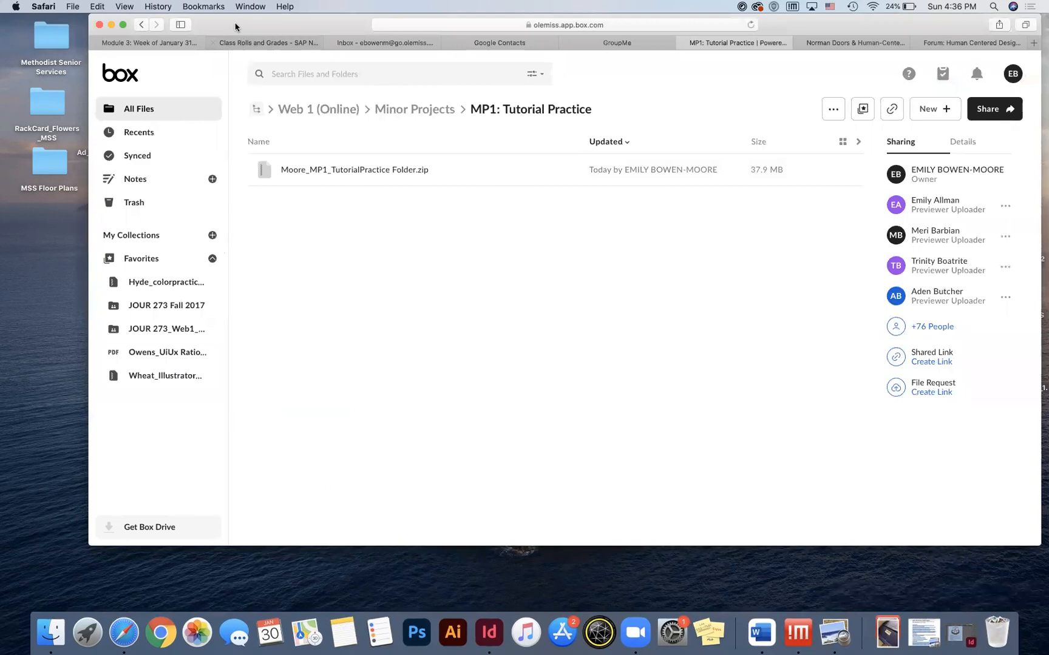
{"action": "left_click", "coordinate": [490, 635]}
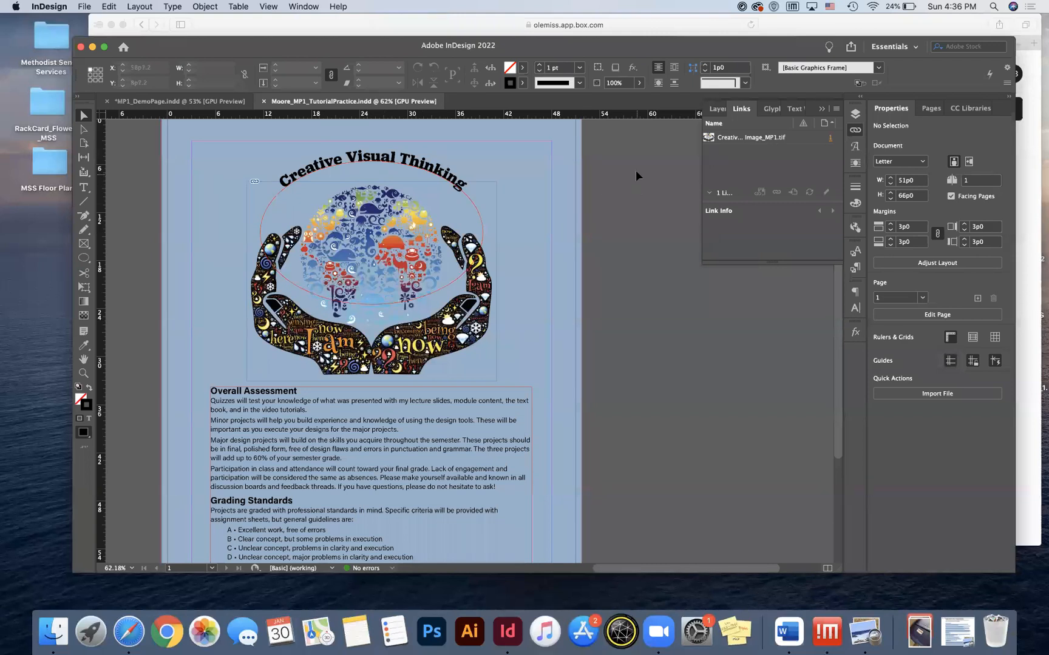
{"action": "scroll", "coordinate": [492, 225], "scroll_direction": "down", "scroll_amount": 5}
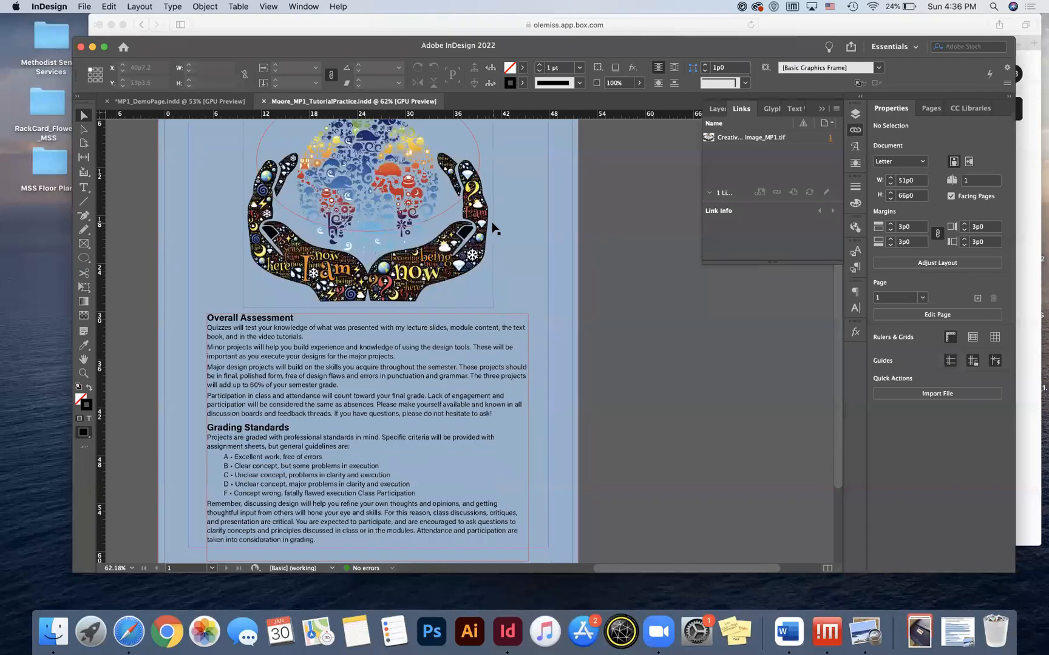
{"action": "scroll", "coordinate": [492, 224], "scroll_direction": "up", "scroll_amount": 5}
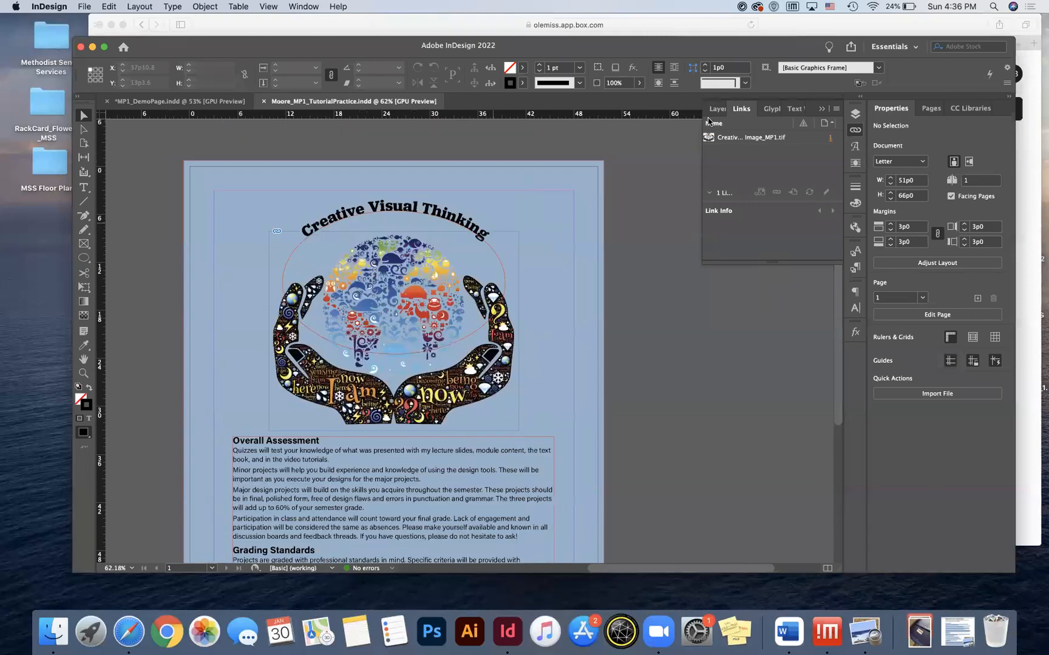